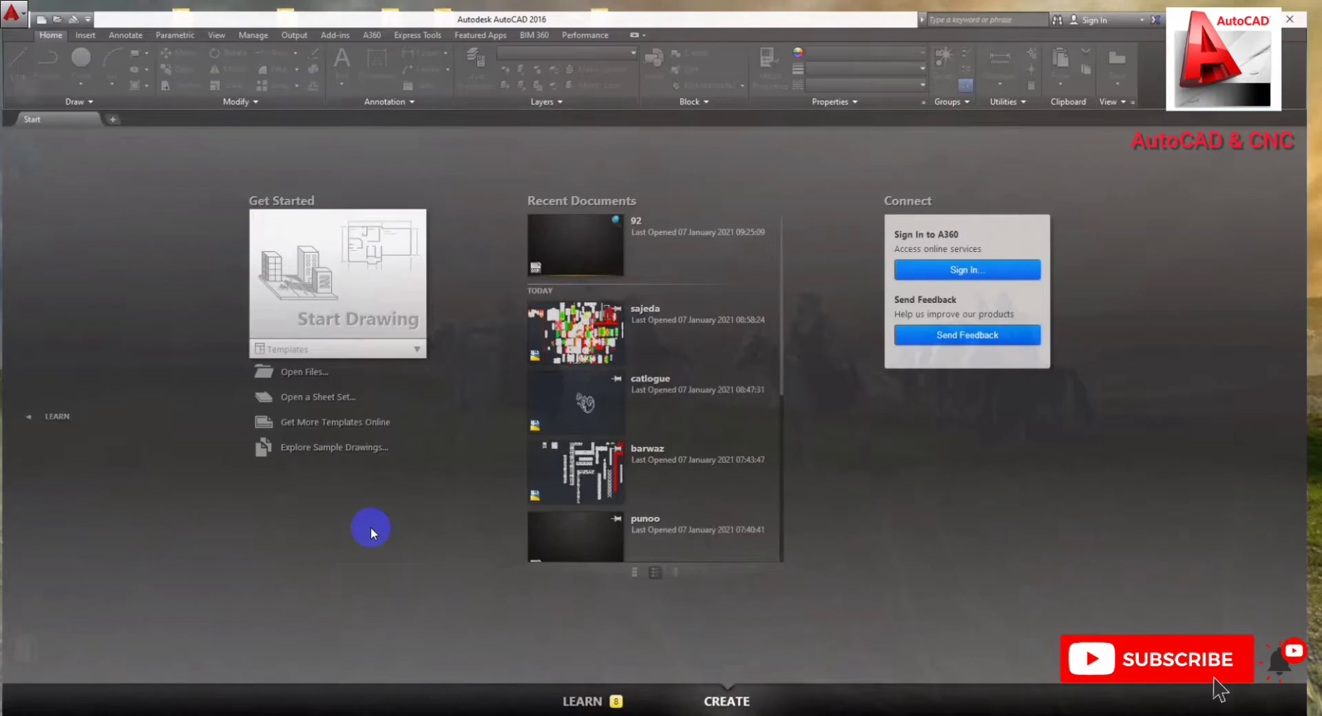
Step: Start a new blank drawing, Drawing1, from the AutoCAD 2016 Start page
{"action": "left_click", "coordinate": [370, 318]}
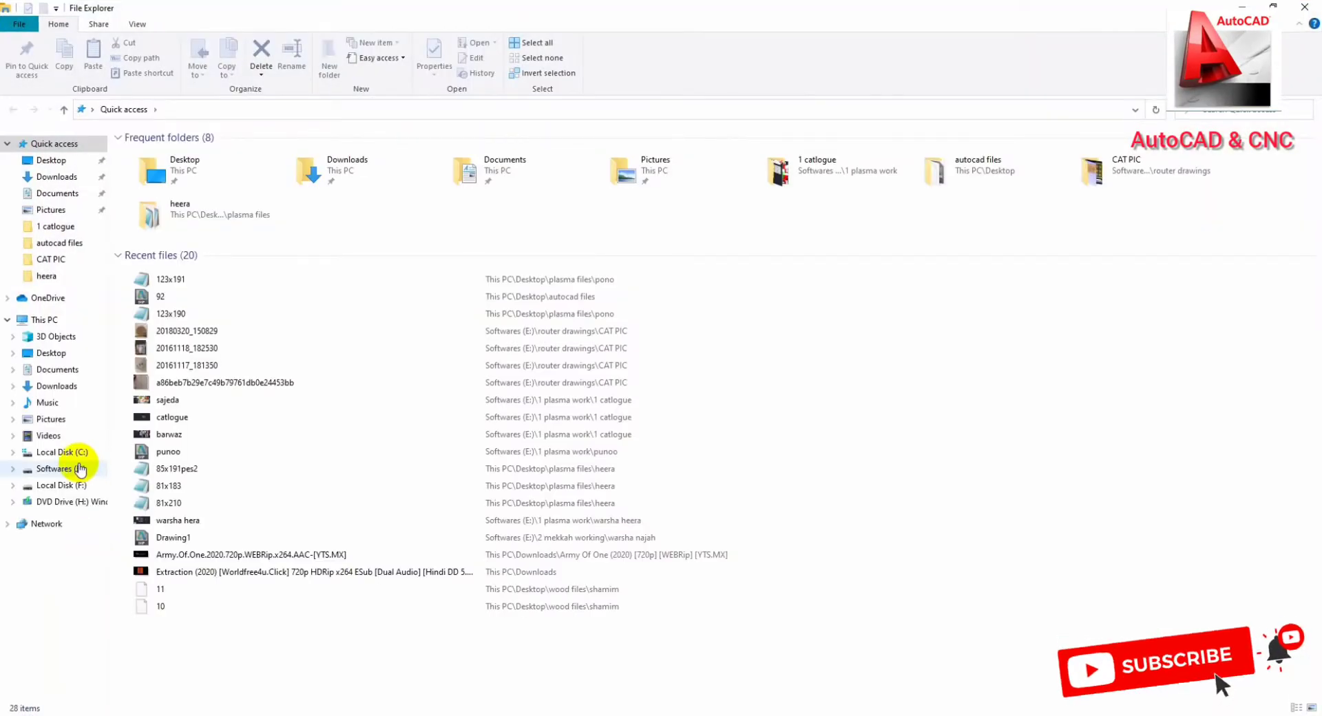
Step: Open the CAT PIC folder under Softwares (E:) > router drawings
{"action": "left_click", "coordinate": [80, 470]}
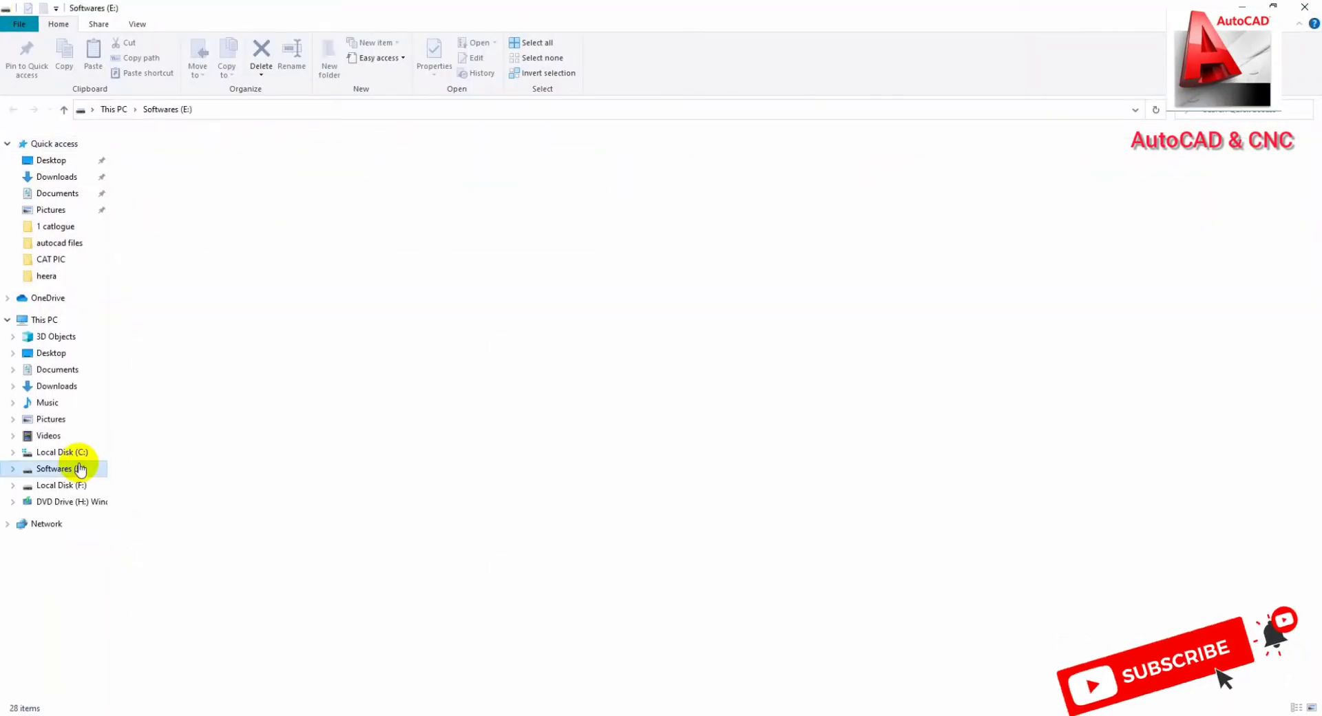
{"action": "double_click", "coordinate": [403, 284]}
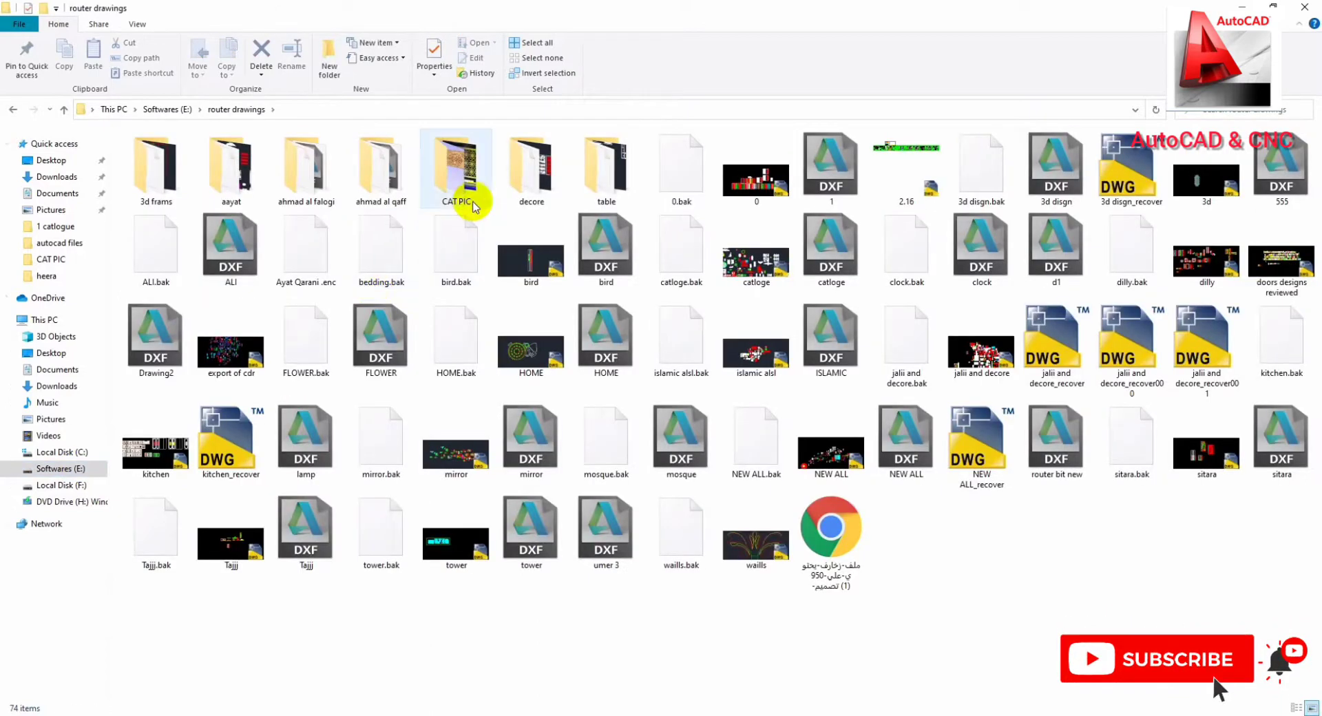
{"action": "double_click", "coordinate": [473, 207]}
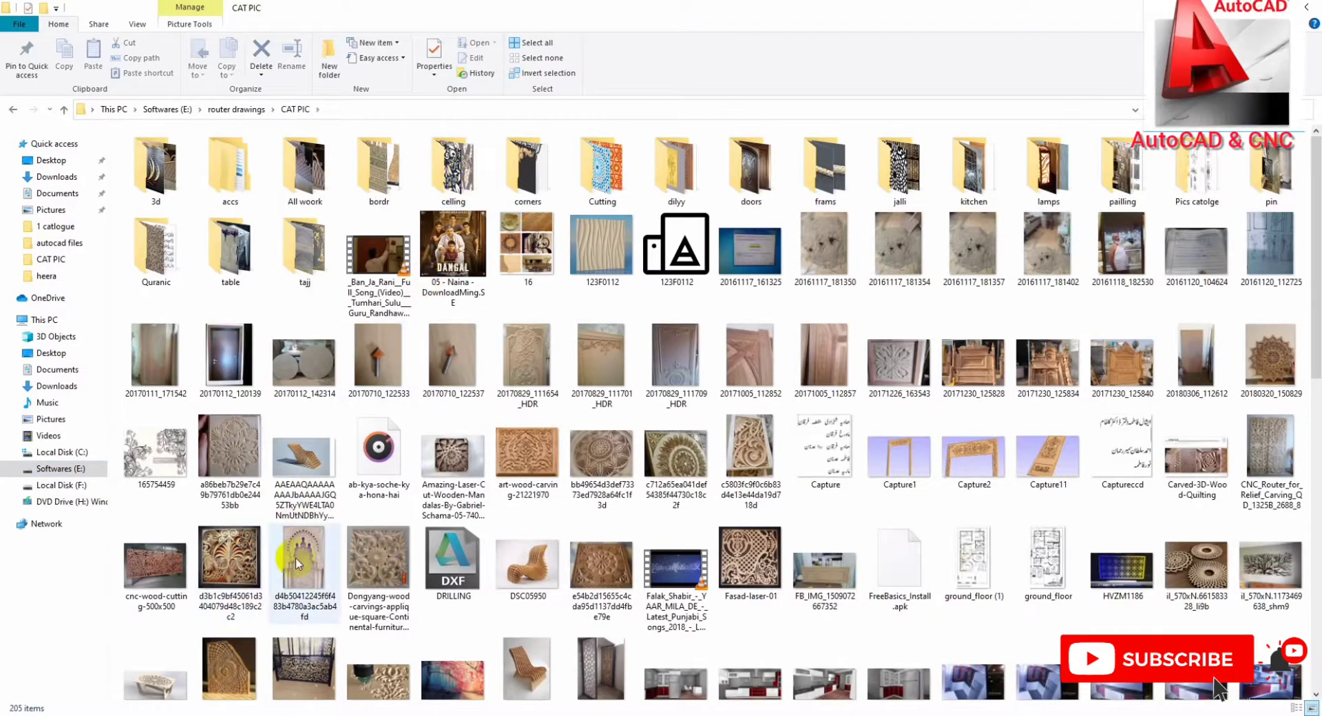
Step: Pick the carved rosette photo and drag it onto the AutoCAD window
{"action": "left_click", "coordinate": [297, 563]}
{"action": "scroll", "coordinate": [385, 482], "scroll_direction": "down", "scroll_amount": 2}
{"action": "scroll", "coordinate": [397, 463], "scroll_direction": "down", "scroll_amount": 3}
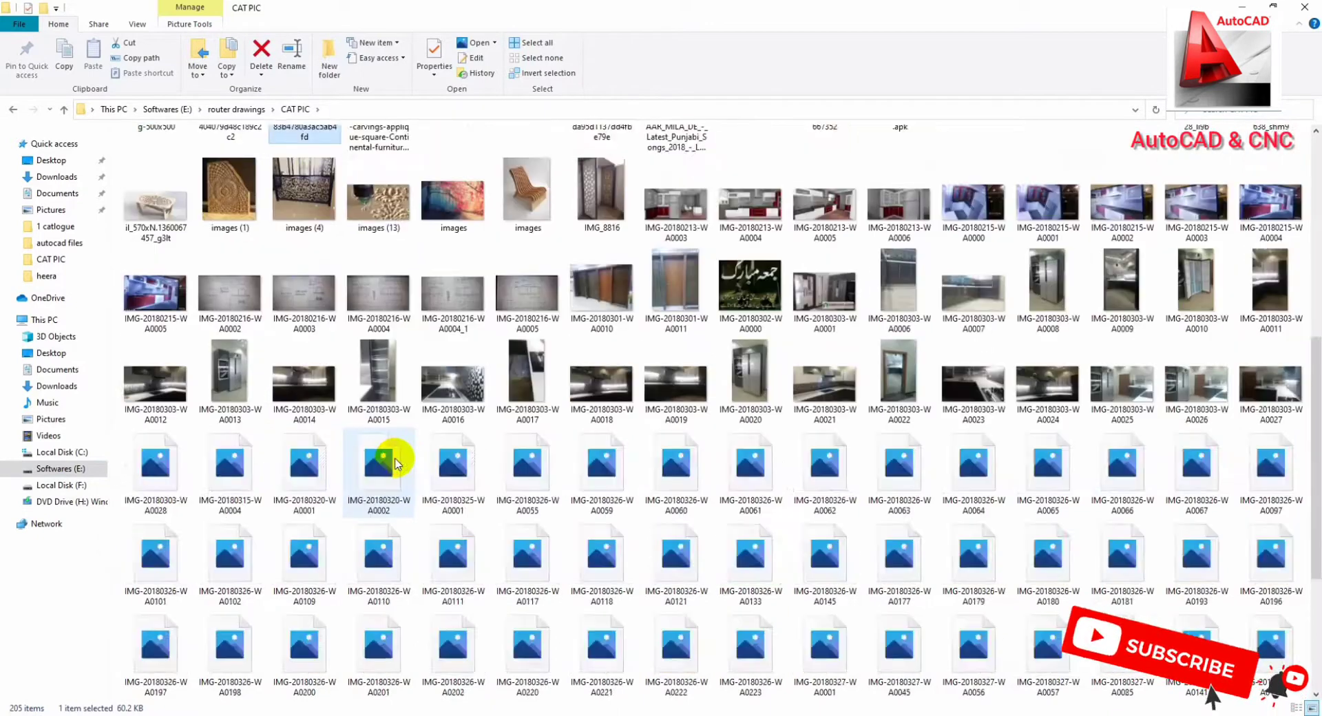
{"action": "scroll", "coordinate": [397, 463], "scroll_direction": "up", "scroll_amount": 5}
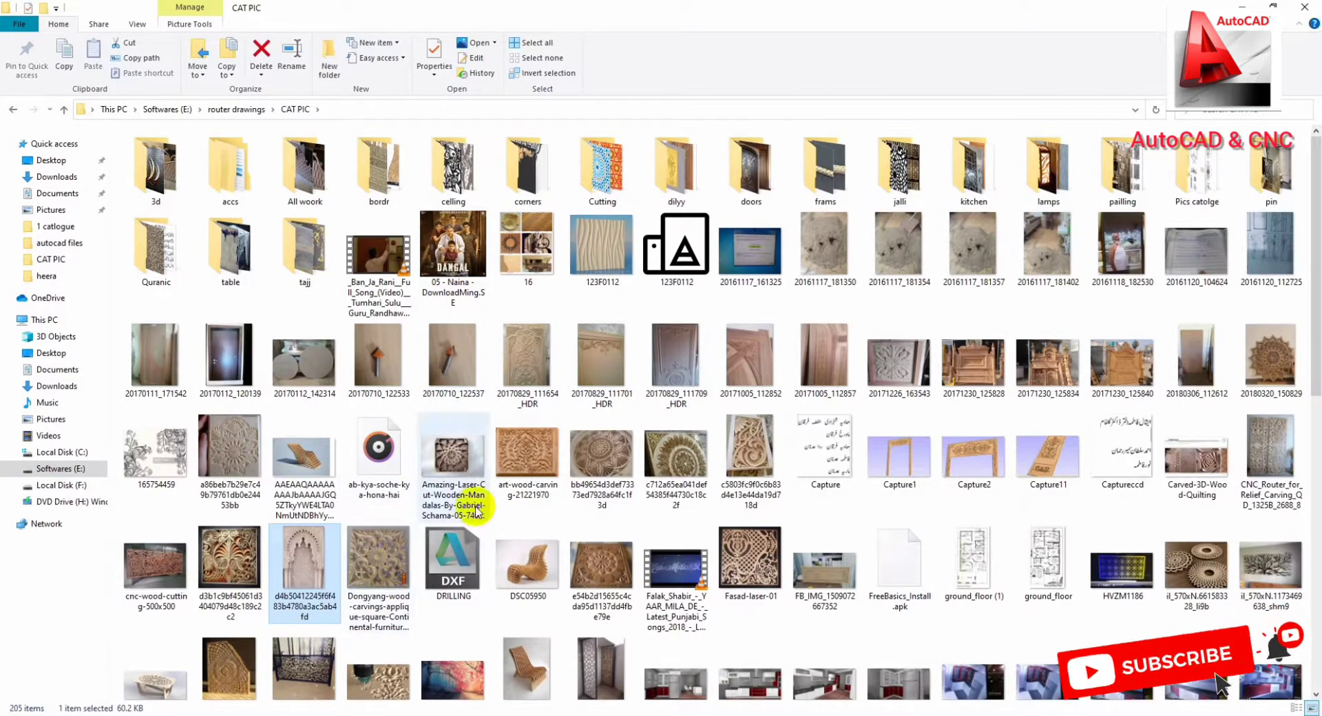
{"action": "left_click", "coordinate": [238, 460]}
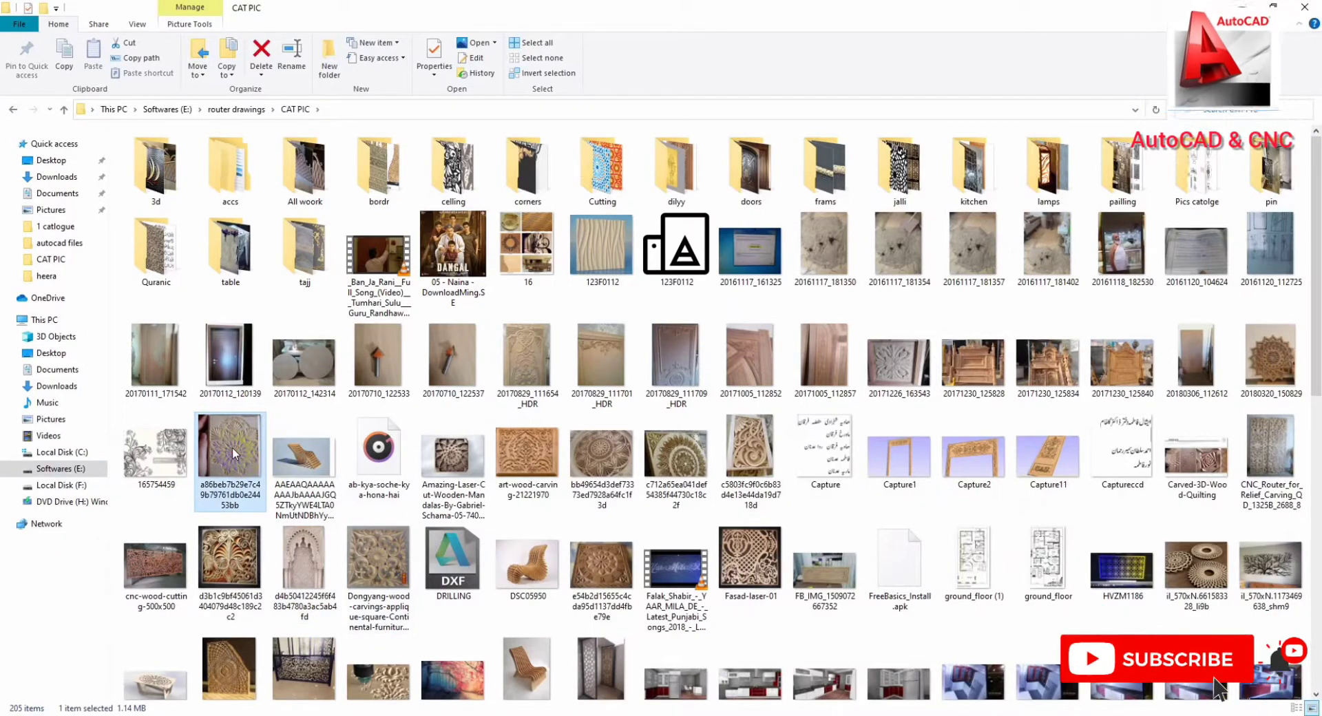
{"action": "left_click_drag", "start_coordinate": [237, 460], "coordinate": [176, 609]}
{"action": "mouse_move", "coordinate": [159, 678]}
{"action": "left_mouse_down"}
{"action": "mouse_move", "coordinate": [153, 711]}
{"action": "mouse_move", "coordinate": [449, 570]}
{"action": "left_mouse_up"}
Step: Place the rosette photo at its insertion point and size with 0° rotation
{"action": "left_click", "coordinate": [487, 529]}
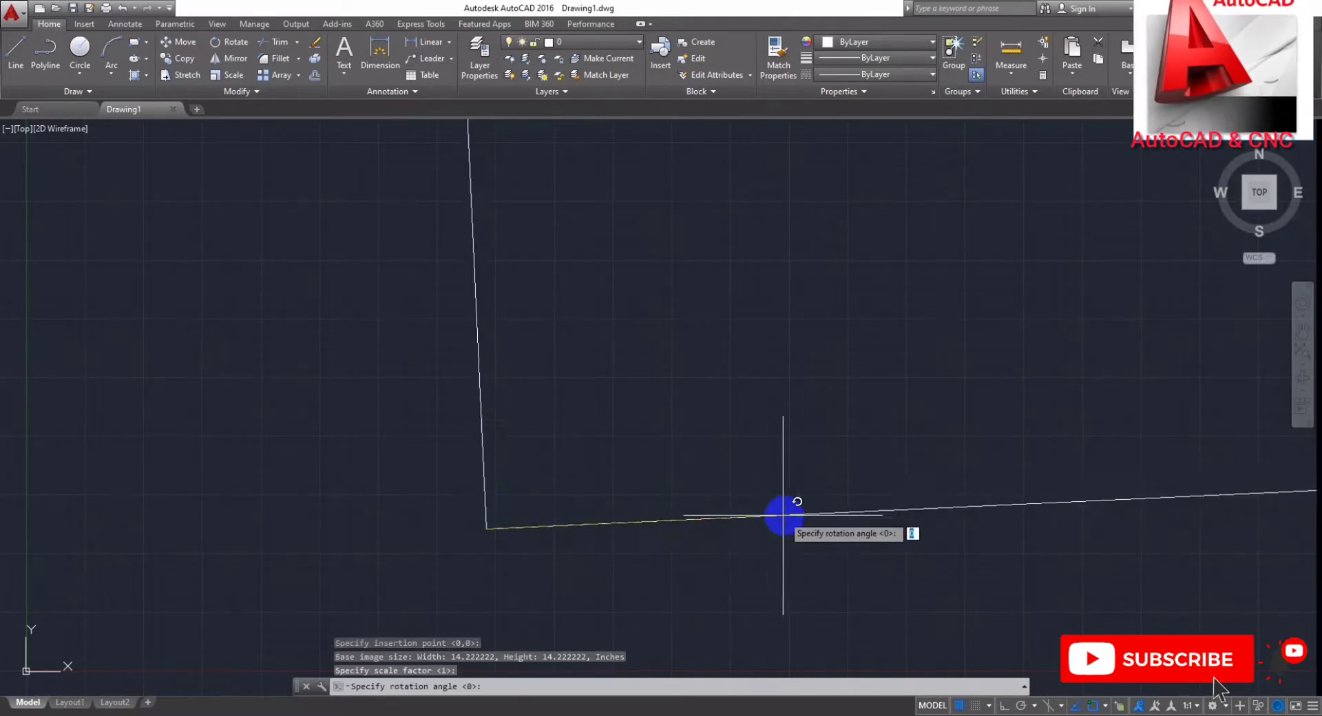
{"action": "left_click", "coordinate": [791, 517]}
{"action": "key", "text": "F8"}
{"action": "key", "text": "F8"}
{"action": "key", "text": "F8"}
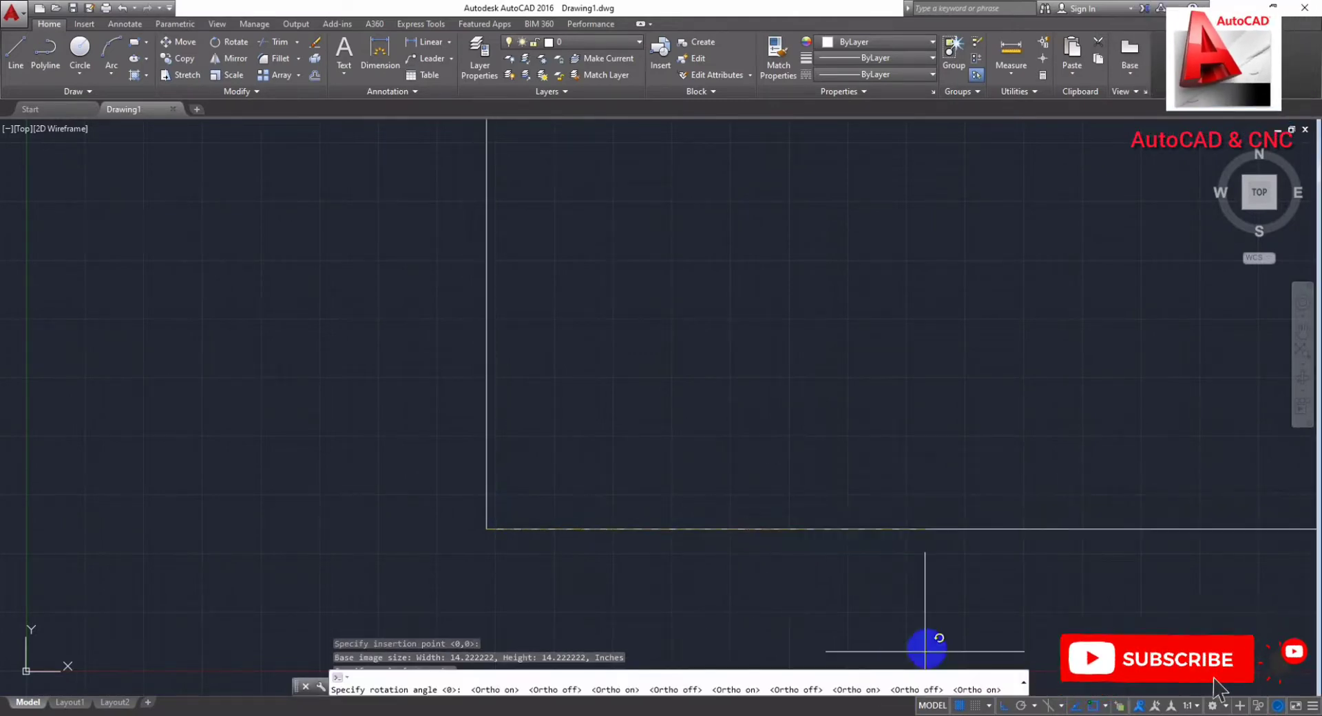
{"action": "left_click", "coordinate": [961, 545]}
{"action": "scroll", "coordinate": [939, 443], "scroll_direction": "down", "scroll_amount": 3}
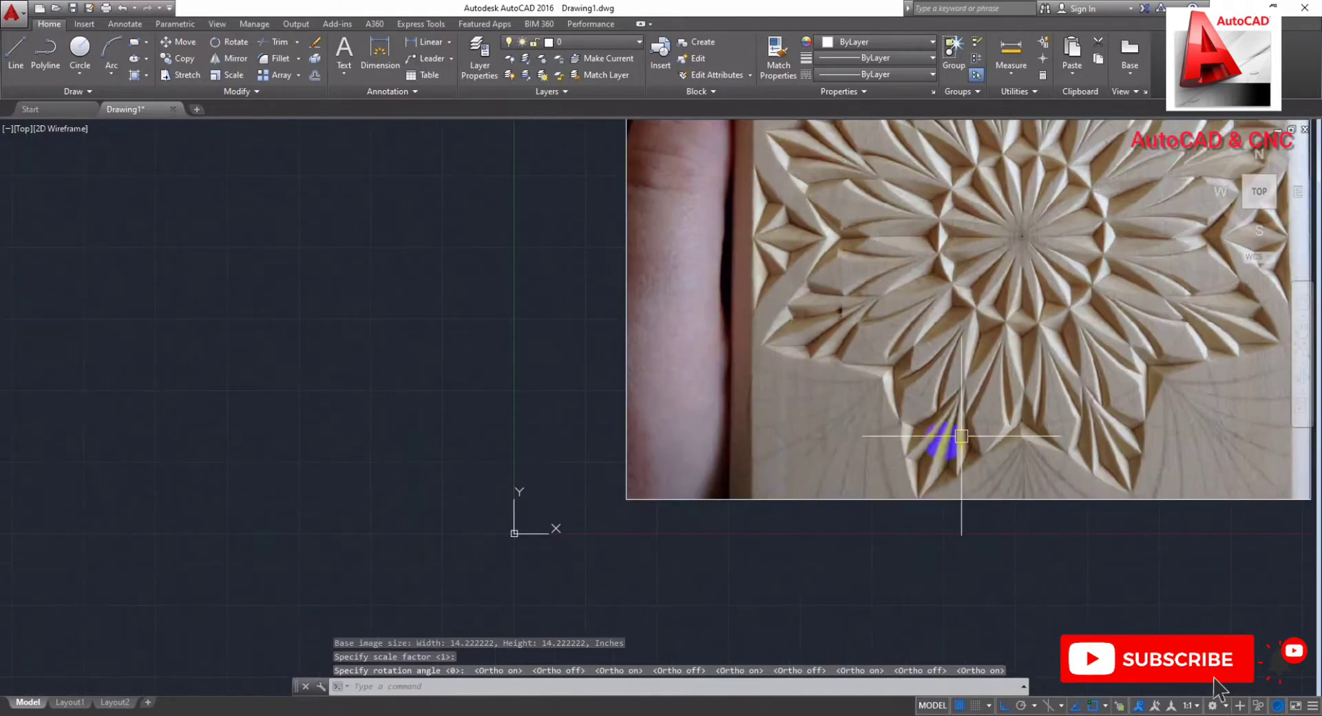
{"action": "mouse_move", "coordinate": [939, 442]}
{"action": "middle_mouse_down"}
{"action": "mouse_move", "coordinate": [620, 524]}
{"action": "mouse_move", "coordinate": [741, 510]}
{"action": "middle_mouse_up"}
{"action": "middle_click_drag", "start_coordinate": [972, 459], "coordinate": [934, 442]}
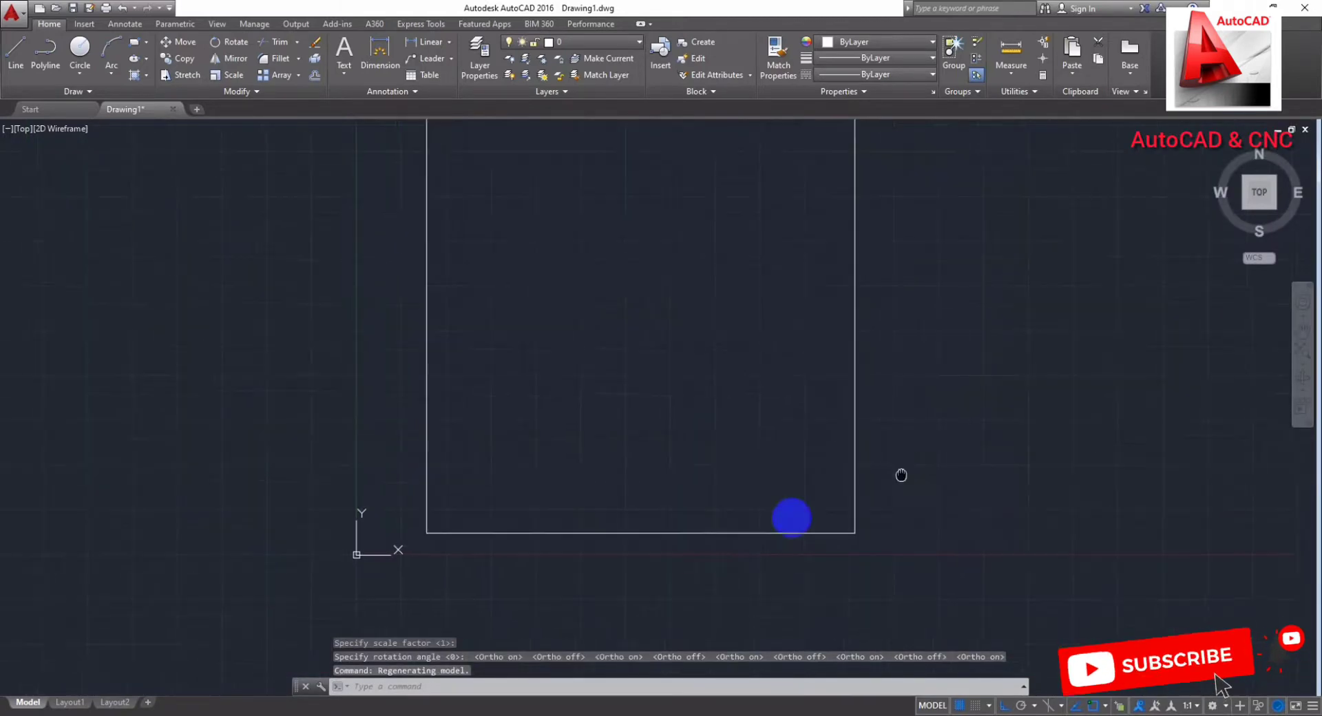
{"action": "scroll", "coordinate": [713, 529], "scroll_direction": "up", "scroll_amount": 2}
{"action": "key", "text": "Escape"}
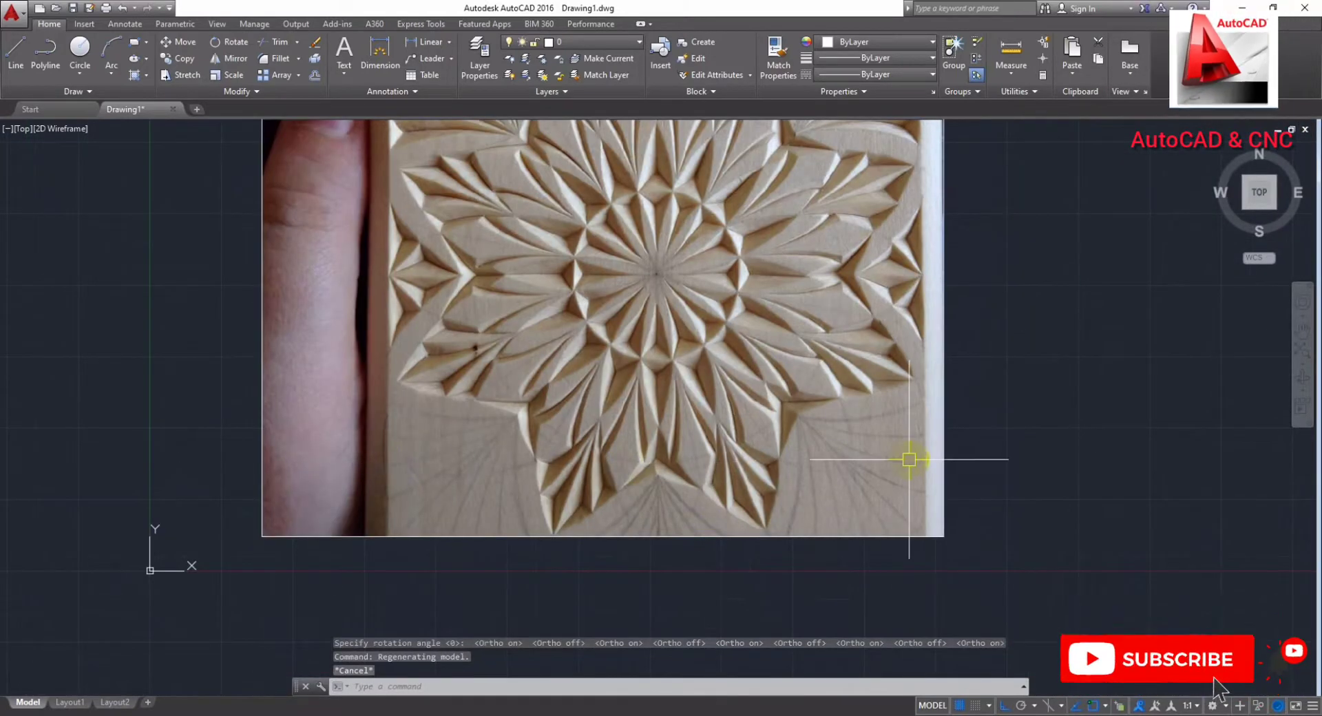
Step: Draw a 500-unit horizontal reference line with LINE
{"action": "type", "text": "l"}
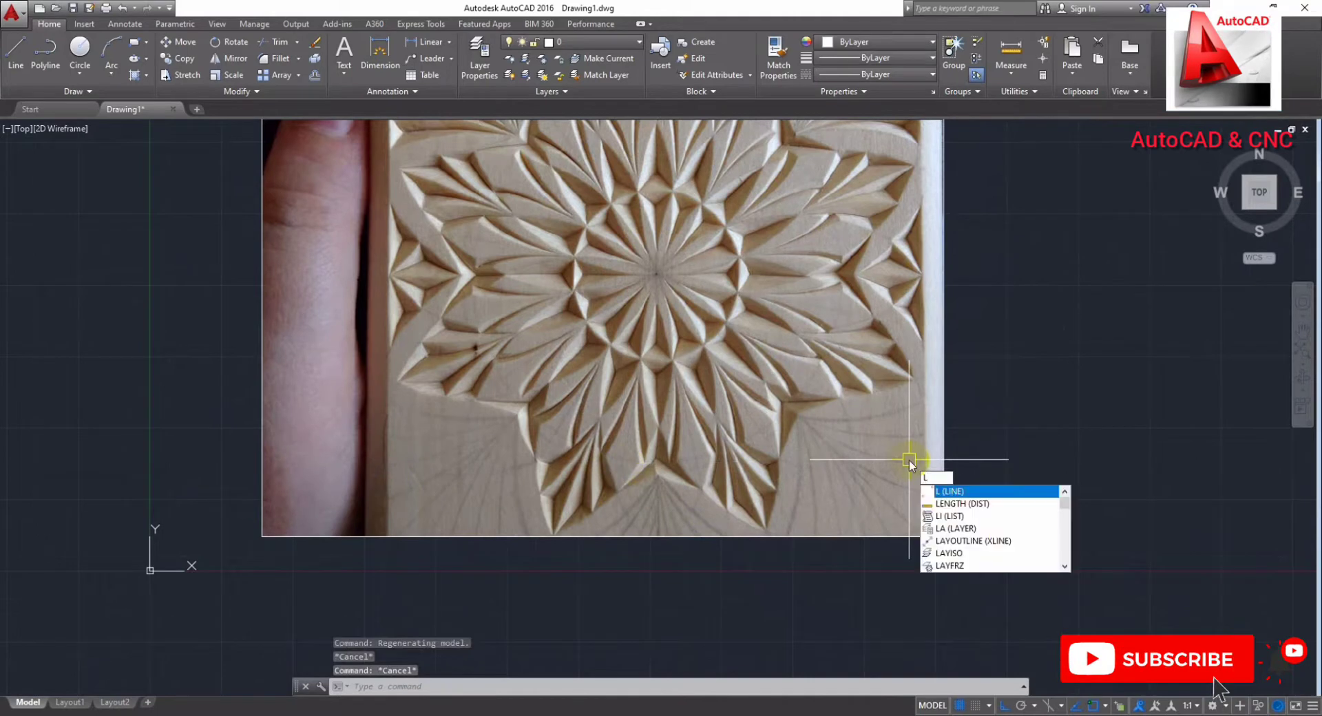
{"action": "key", "text": "Return"}
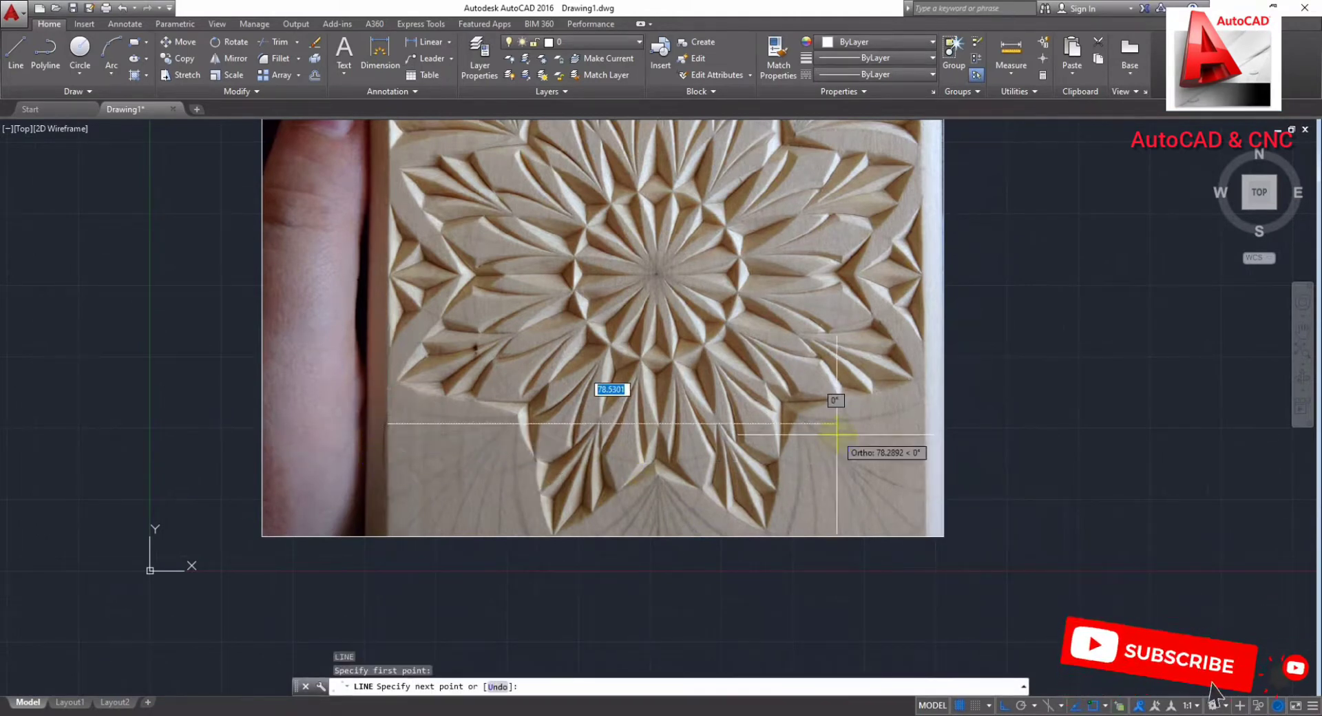
{"action": "key", "text": "Return"}
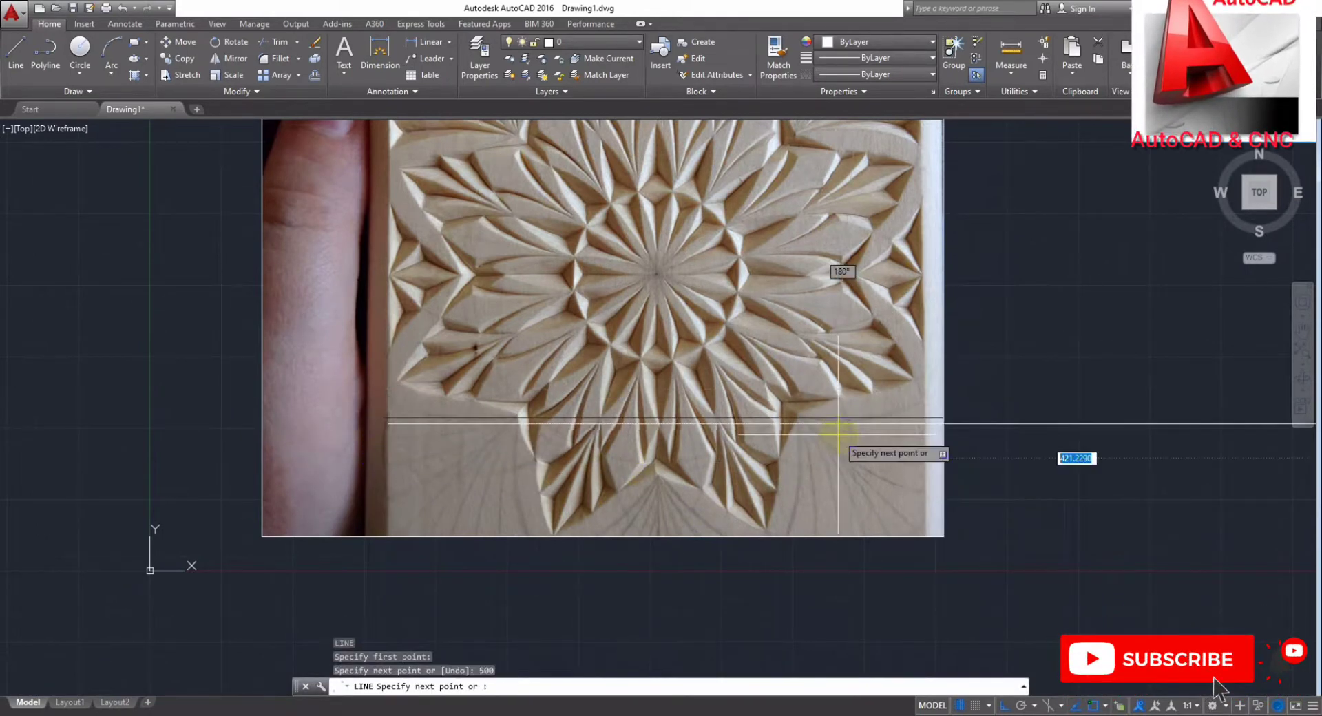
{"action": "key", "text": "Escape"}
{"action": "key", "text": "Escape"}
{"action": "key", "text": "Escape"}
{"action": "key", "text": "Escape"}
Step: Zoom to all objects and window-select the photo
{"action": "key", "text": "Return"}
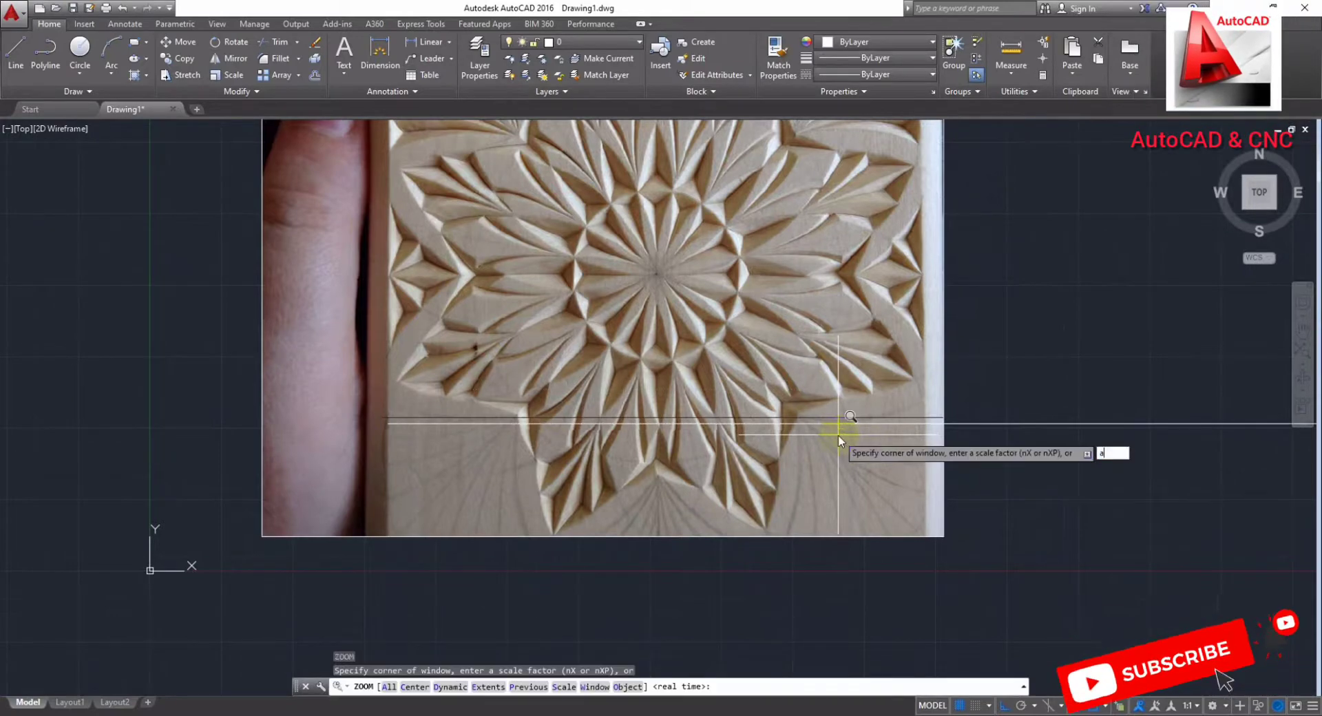
{"action": "type", "text": "a"}
{"action": "key", "text": "Return"}
{"action": "scroll", "coordinate": [270, 361], "scroll_direction": "up", "scroll_amount": 2}
{"action": "left_click", "coordinate": [240, 214]}
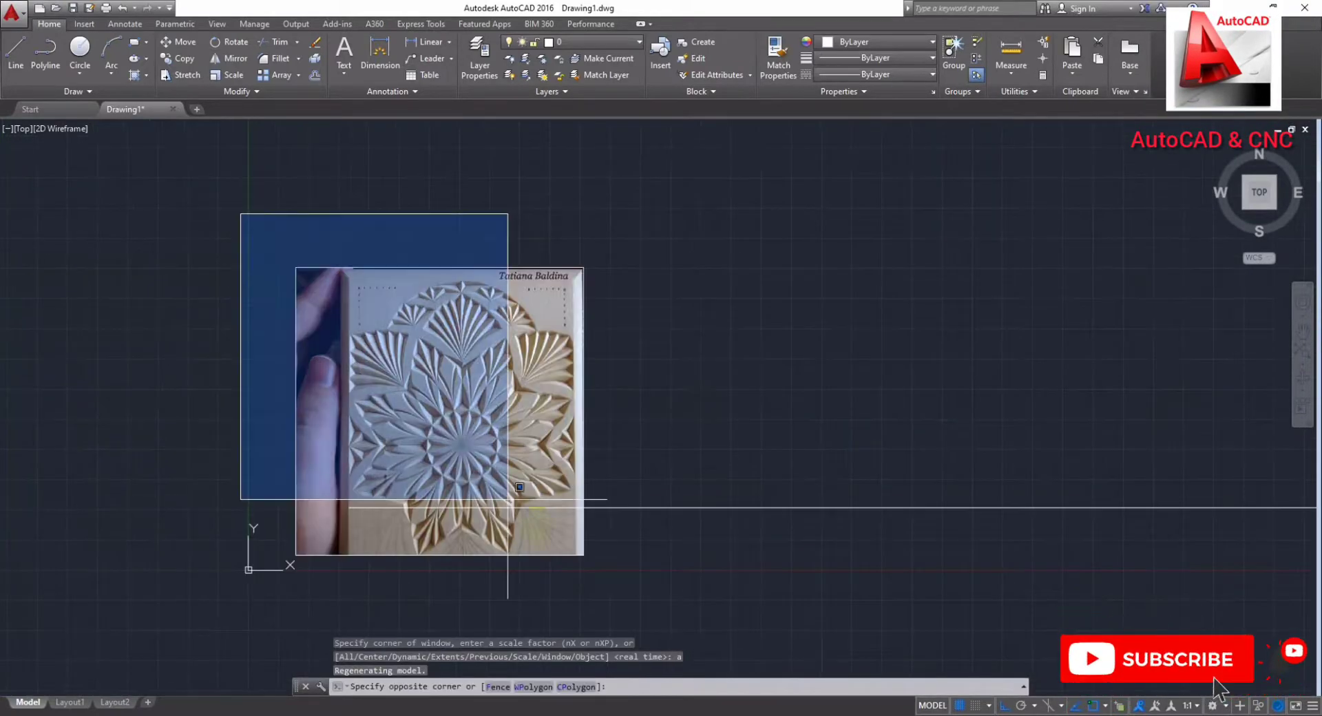
{"action": "left_click", "coordinate": [632, 596]}
Step: Align the photo's bottom edge to the 500-unit line's endpoints, scaling the photo to match
{"action": "type", "text": "l"}
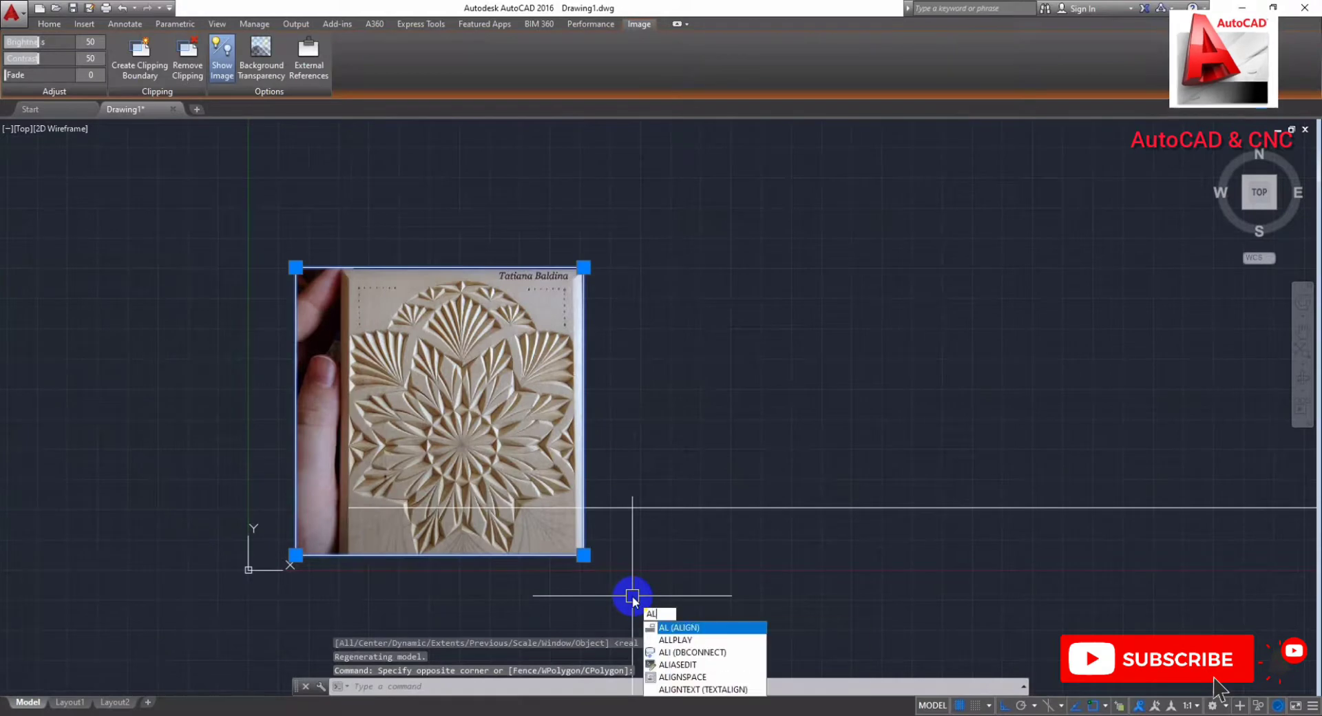
{"action": "key", "text": "Return"}
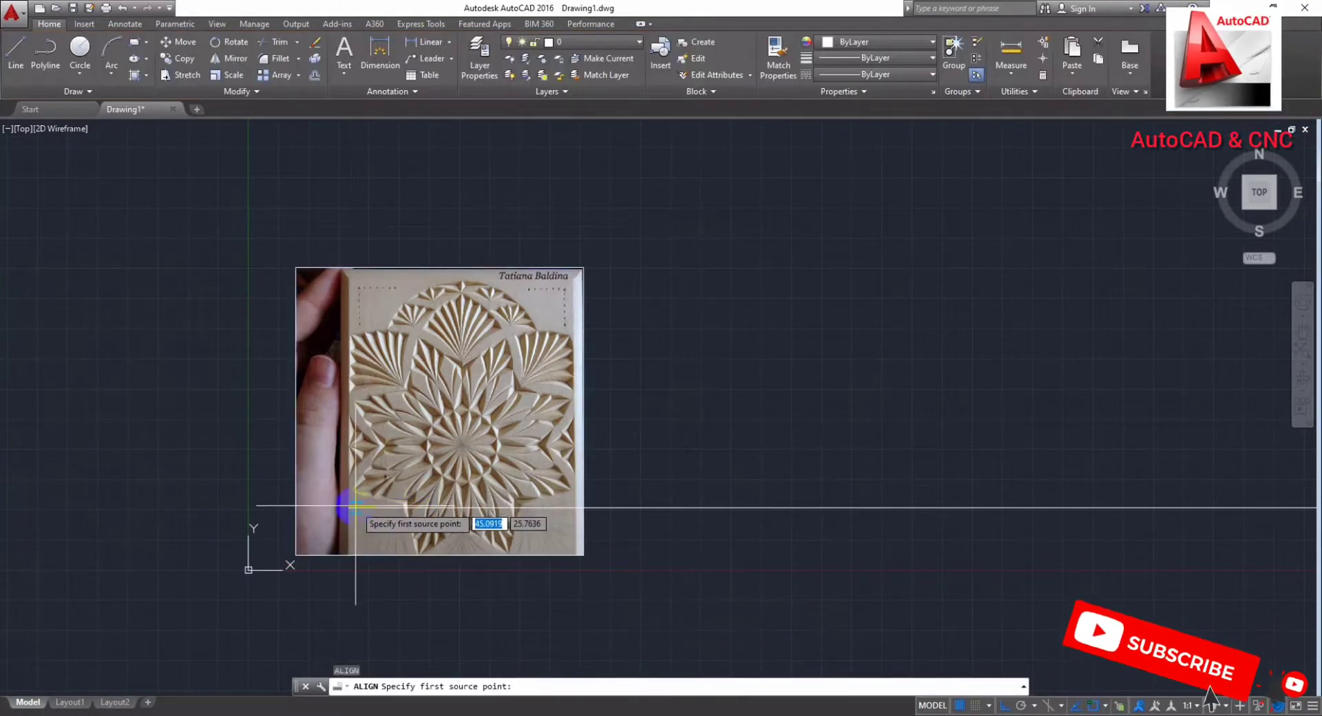
{"action": "left_click", "coordinate": [350, 506]}
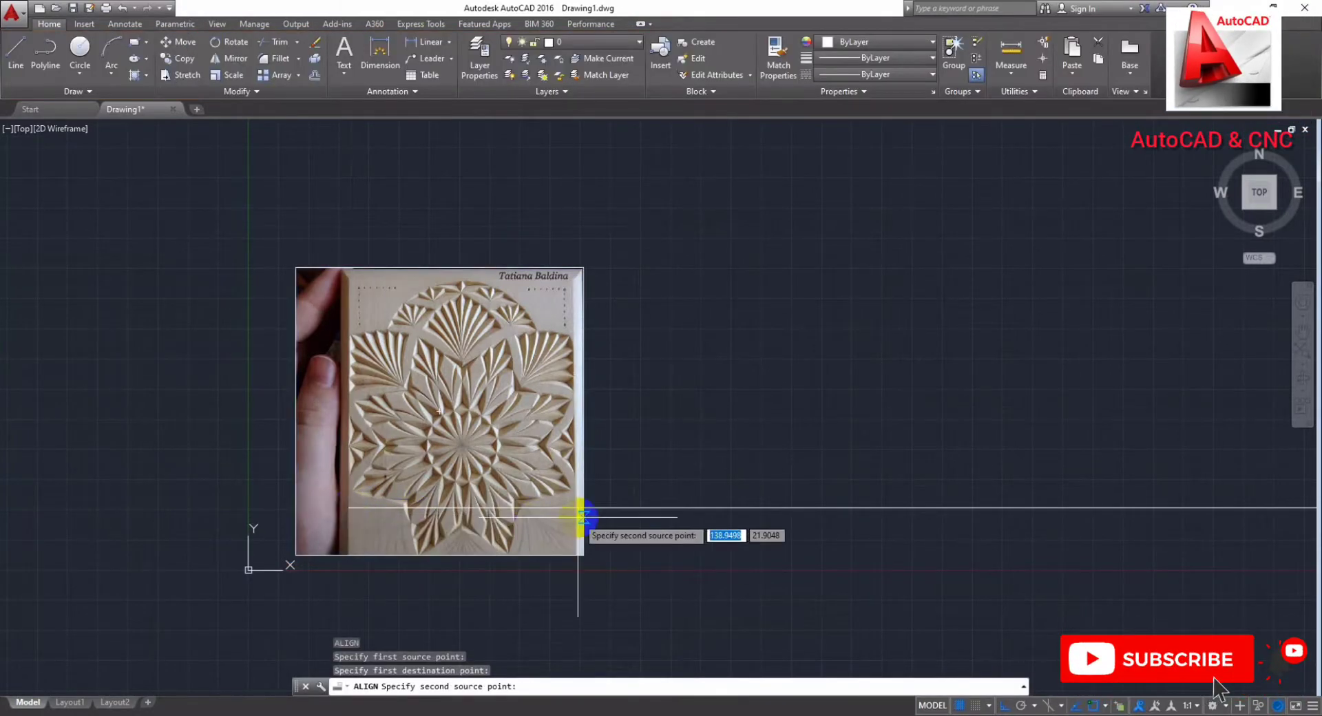
{"action": "scroll", "coordinate": [581, 514], "scroll_direction": "up", "scroll_amount": 6}
{"action": "scroll", "coordinate": [502, 491], "scroll_direction": "down", "scroll_amount": 6}
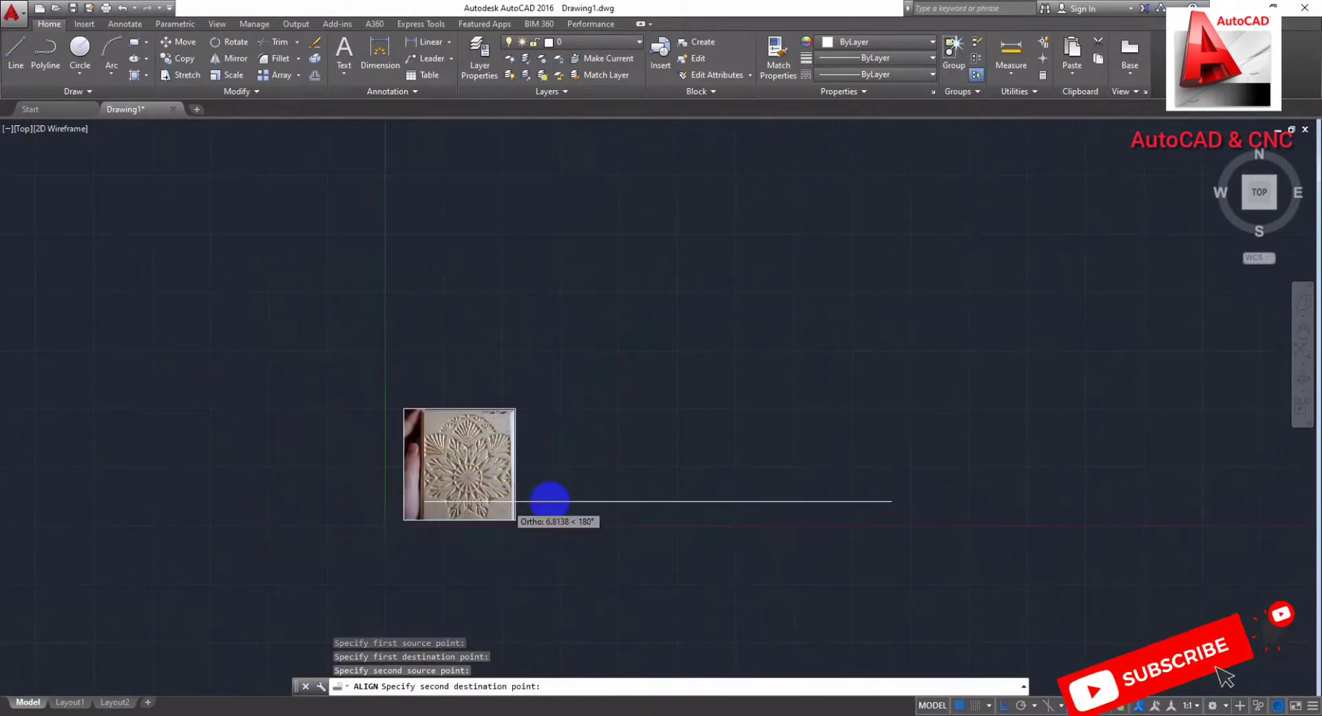
{"action": "left_click", "coordinate": [891, 501]}
{"action": "key", "text": "Return"}
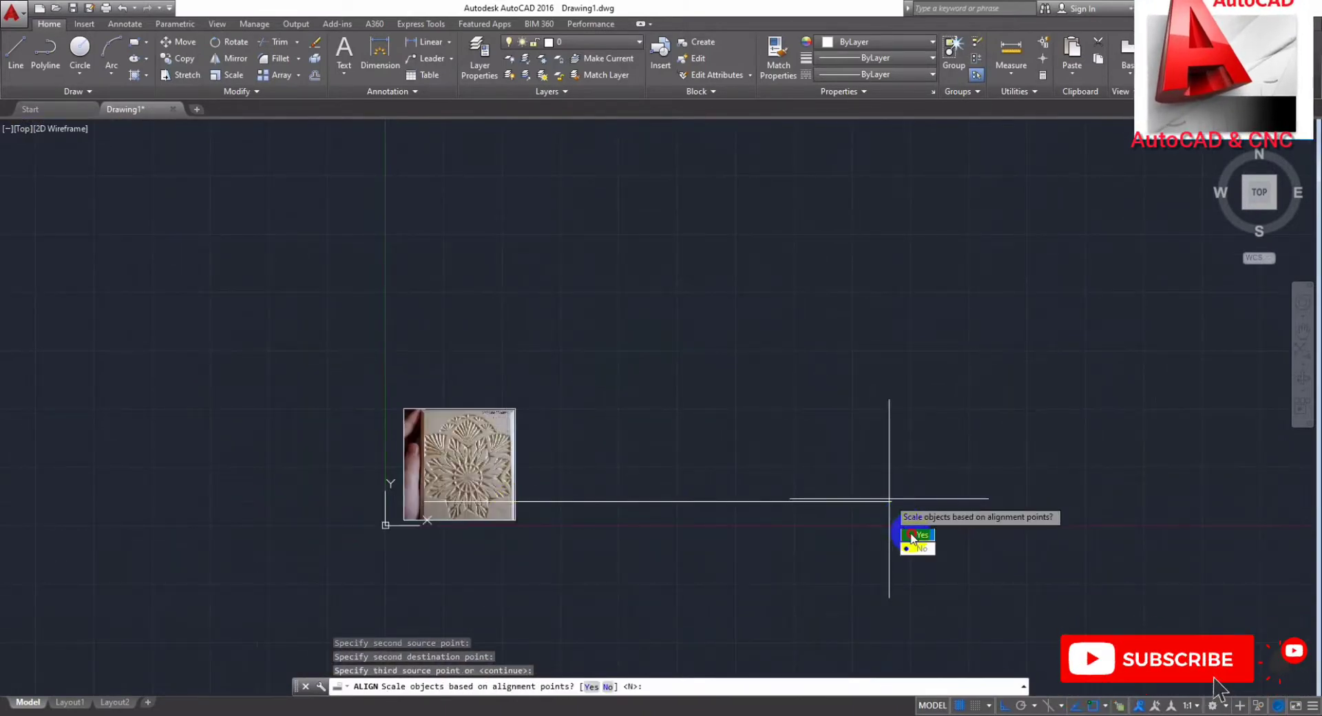
{"action": "type", "text": "y"}
{"action": "key", "text": "Return"}
{"action": "key", "text": "Return"}
{"action": "key", "text": "Escape"}
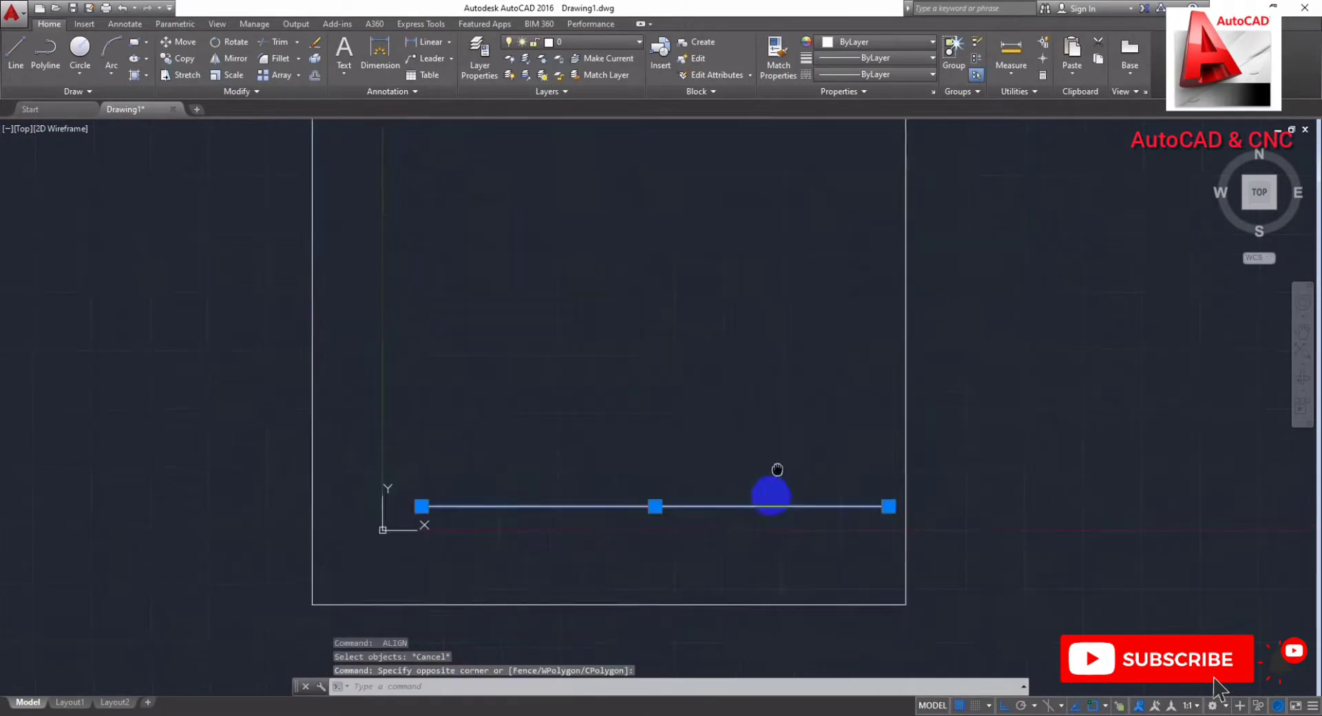
{"action": "middle_click_drag", "start_coordinate": [782, 460], "coordinate": [773, 503]}
{"action": "type", "text": "m"}
{"action": "key", "text": "Return"}
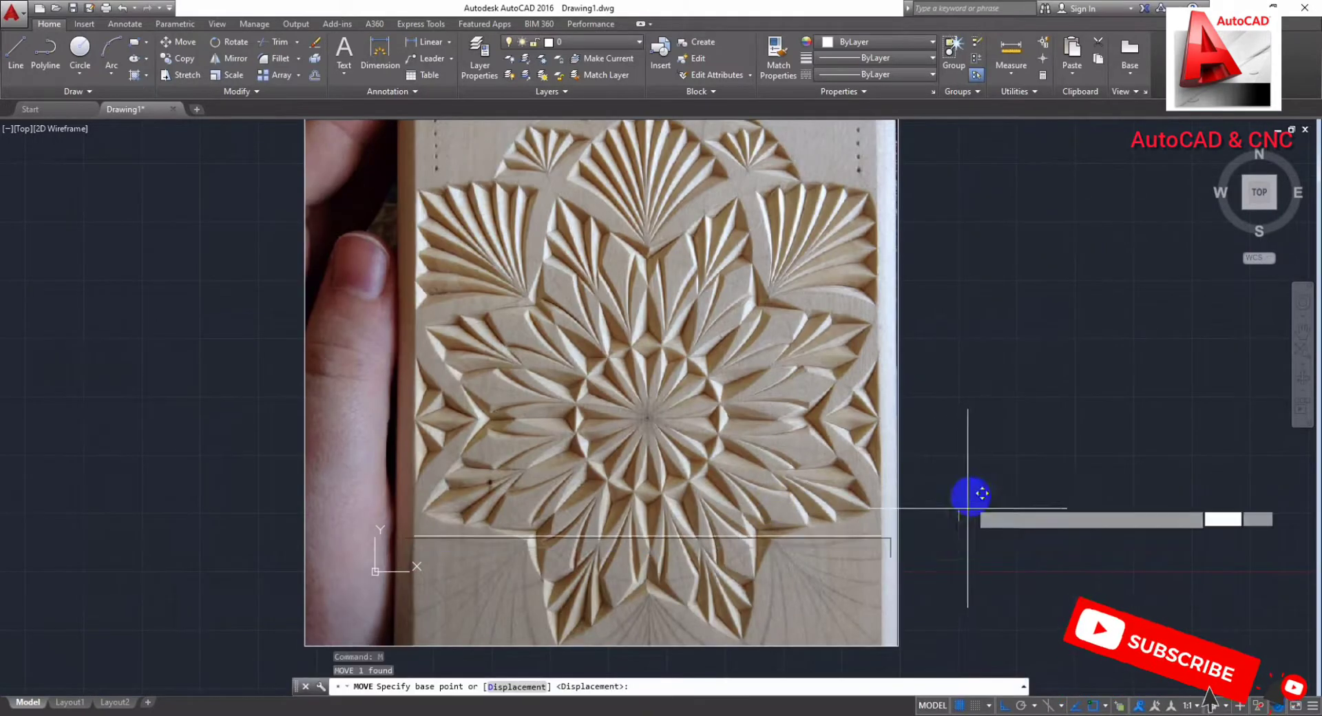
Step: Move the horizontal line so it passes through the rosette's centre
{"action": "left_click", "coordinate": [959, 520]}
{"action": "left_click", "coordinate": [977, 393]}
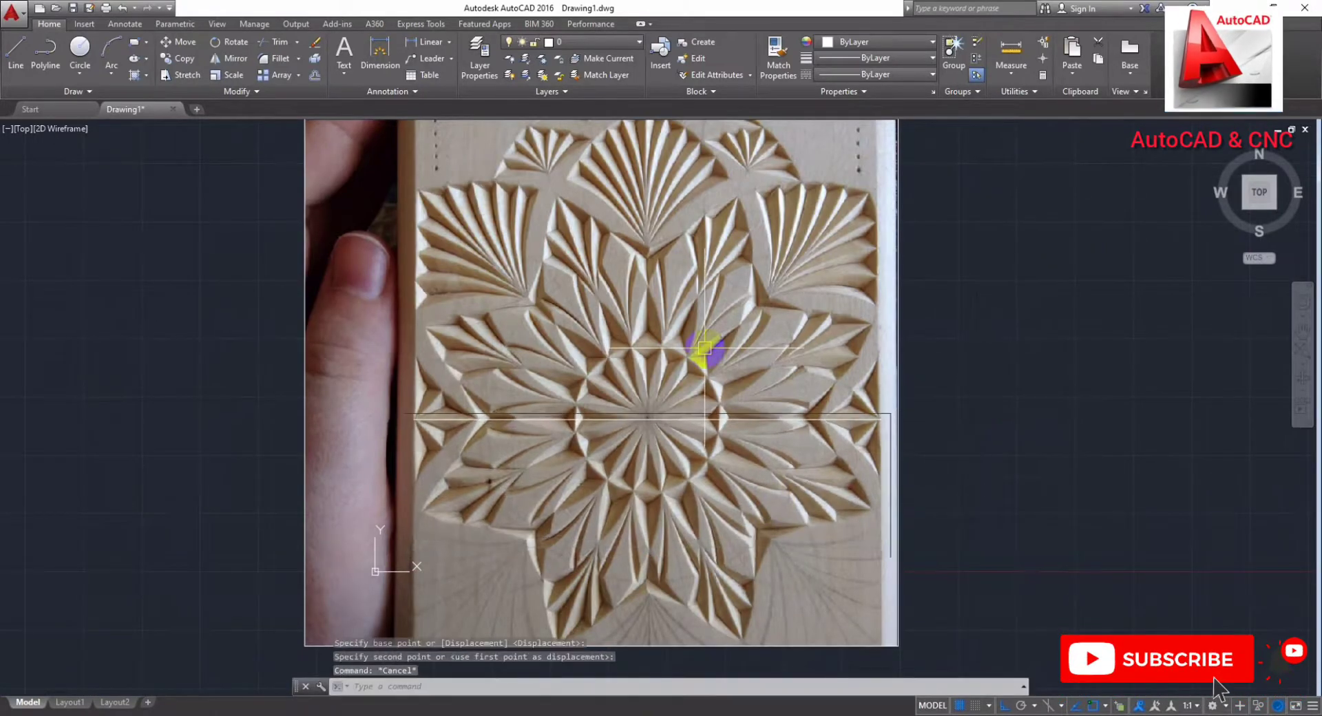
{"action": "middle_click_drag", "start_coordinate": [709, 354], "coordinate": [695, 471]}
Step: Draw a vertical line straight up from the rosette's centre
{"action": "type", "text": "l"}
{"action": "key", "text": "Return"}
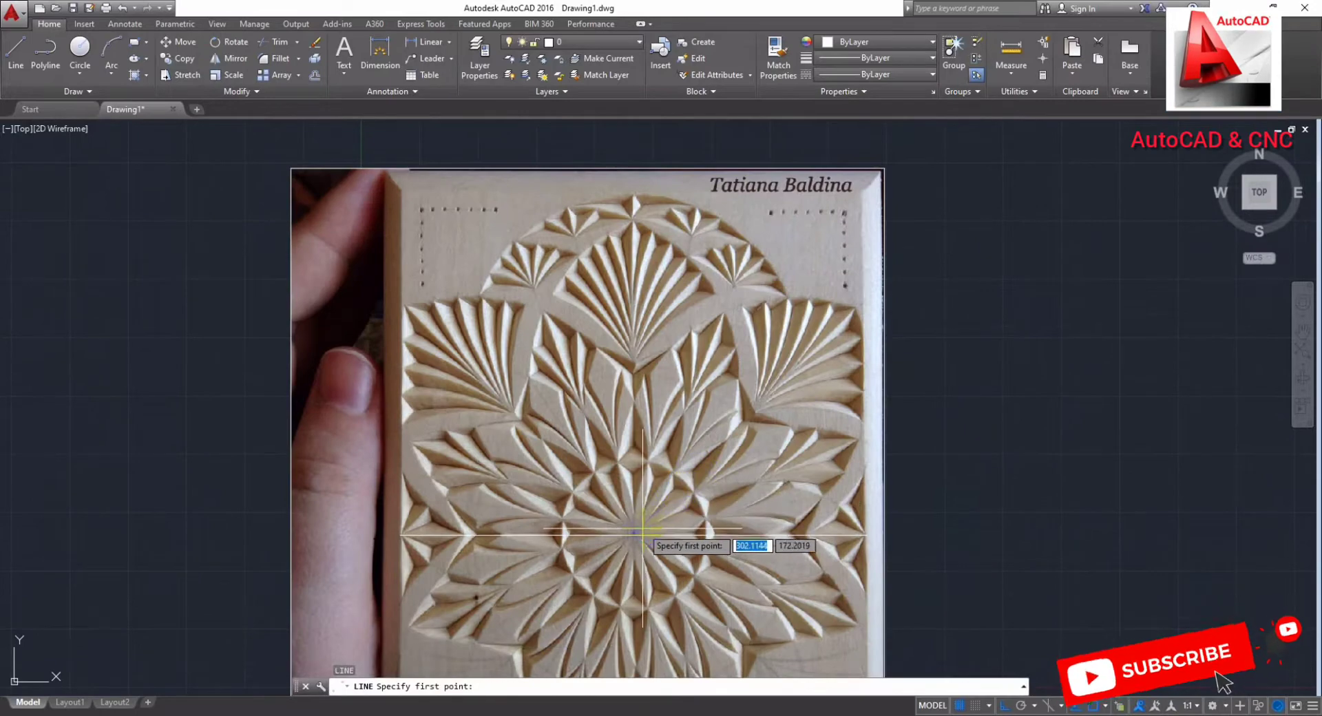
{"action": "scroll", "coordinate": [633, 455], "scroll_direction": "up", "scroll_amount": 2}
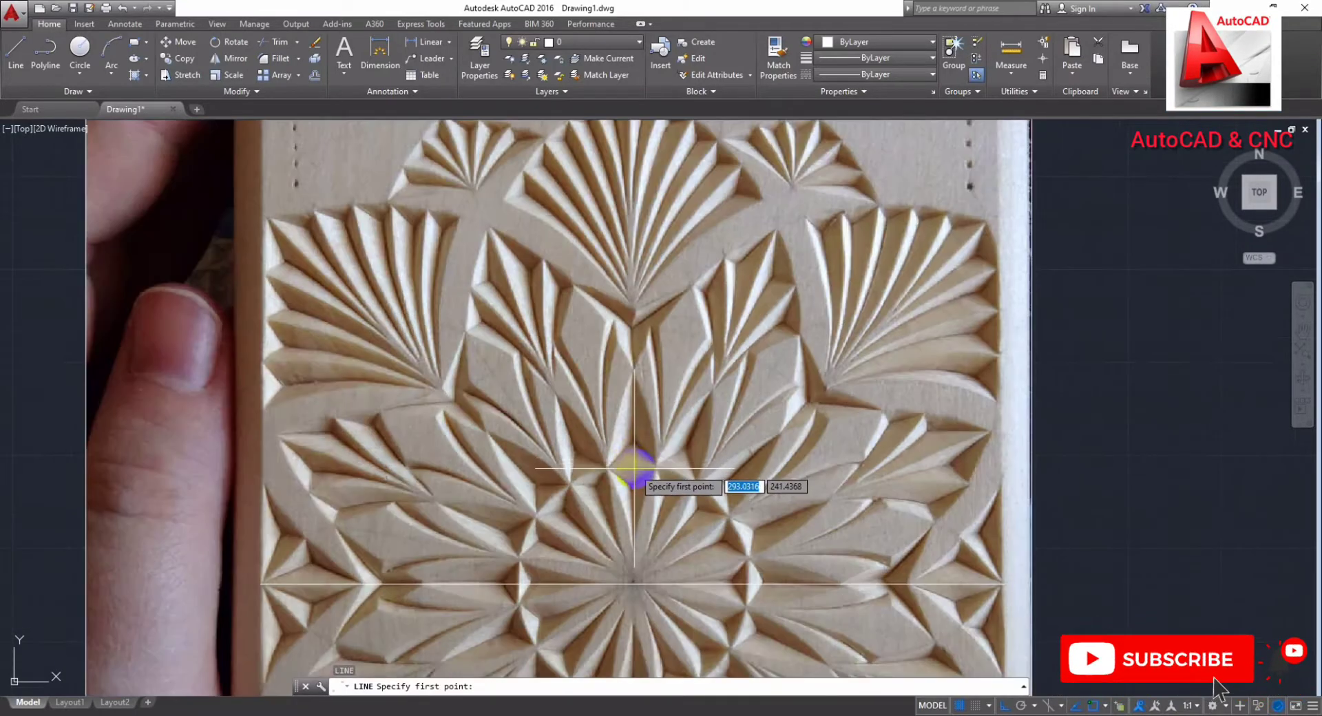
{"action": "left_click", "coordinate": [633, 469]}
{"action": "scroll", "coordinate": [633, 469], "scroll_direction": "down", "scroll_amount": 2}
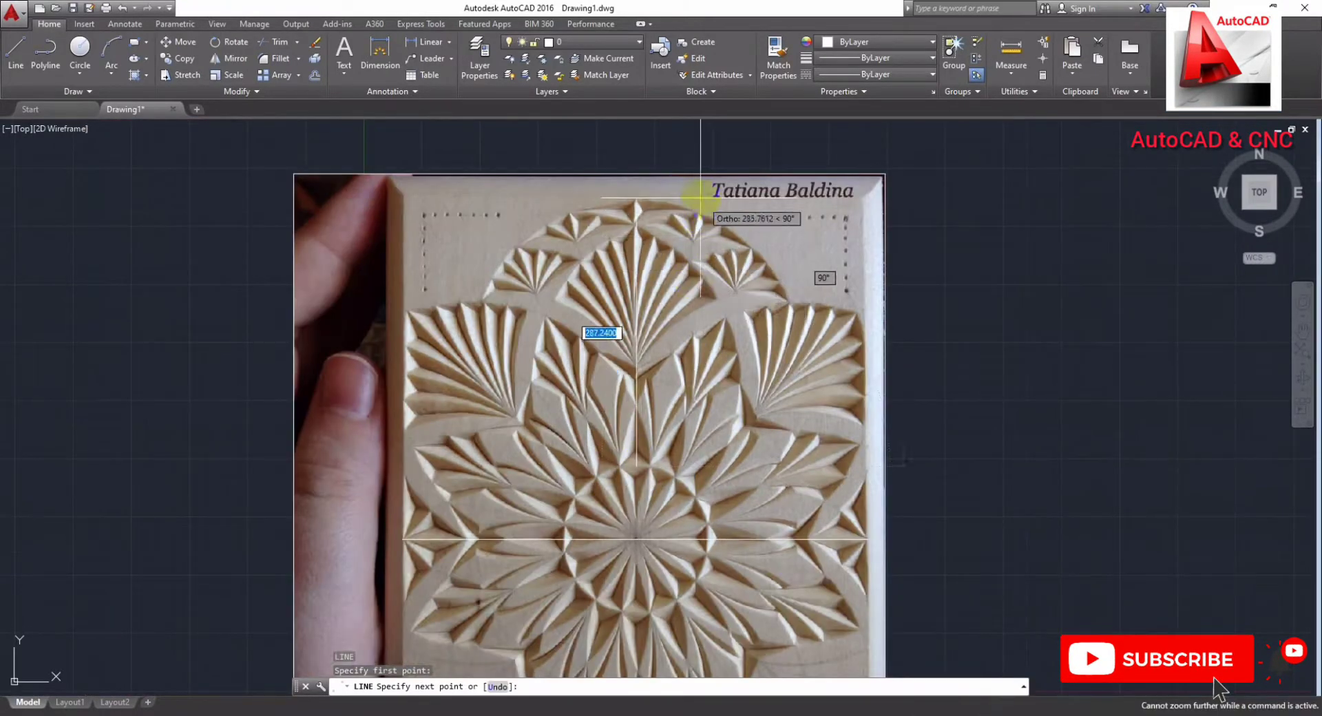
{"action": "left_click", "coordinate": [649, 133]}
{"action": "key", "text": "Return"}
Step: Abandon a fillet attempt, then window-select and delete the extra line segment
{"action": "type", "text": "f"}
{"action": "key", "text": "Return"}
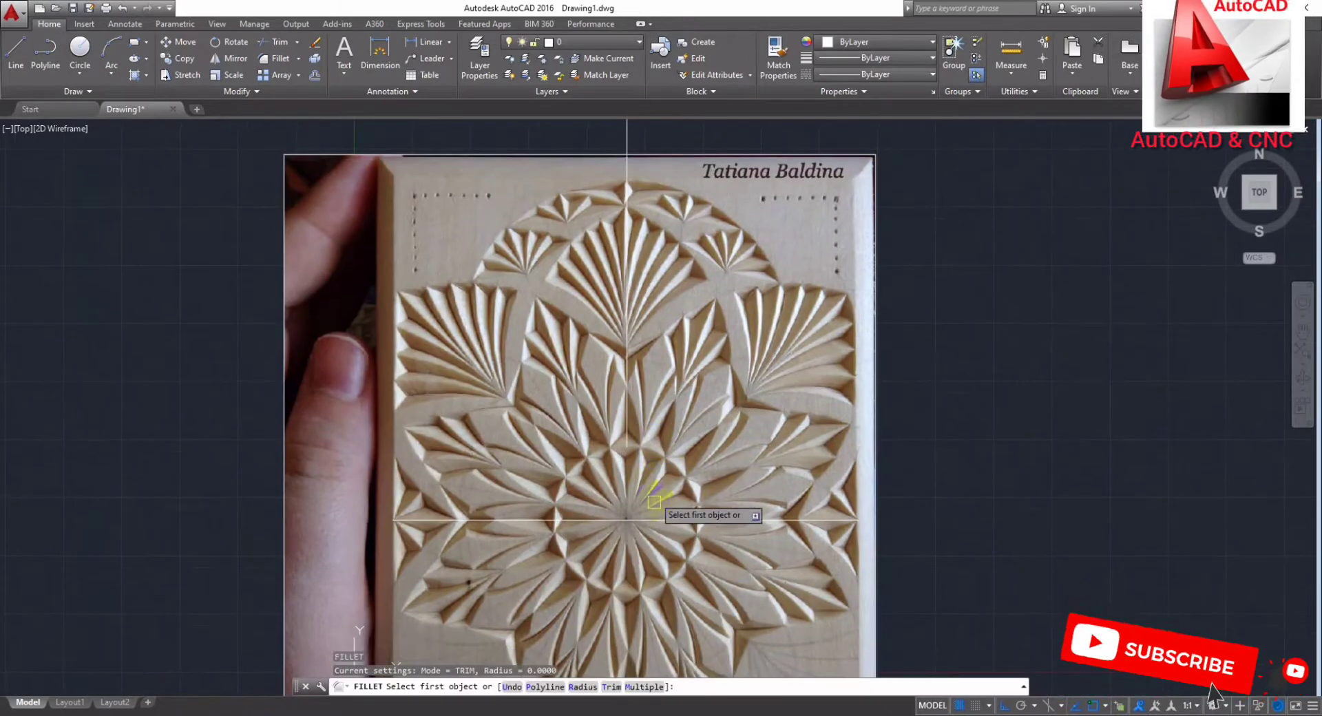
{"action": "left_click", "coordinate": [627, 448]}
{"action": "key", "text": "Escape"}
{"action": "scroll", "coordinate": [657, 463], "scroll_direction": "up", "scroll_amount": 3}
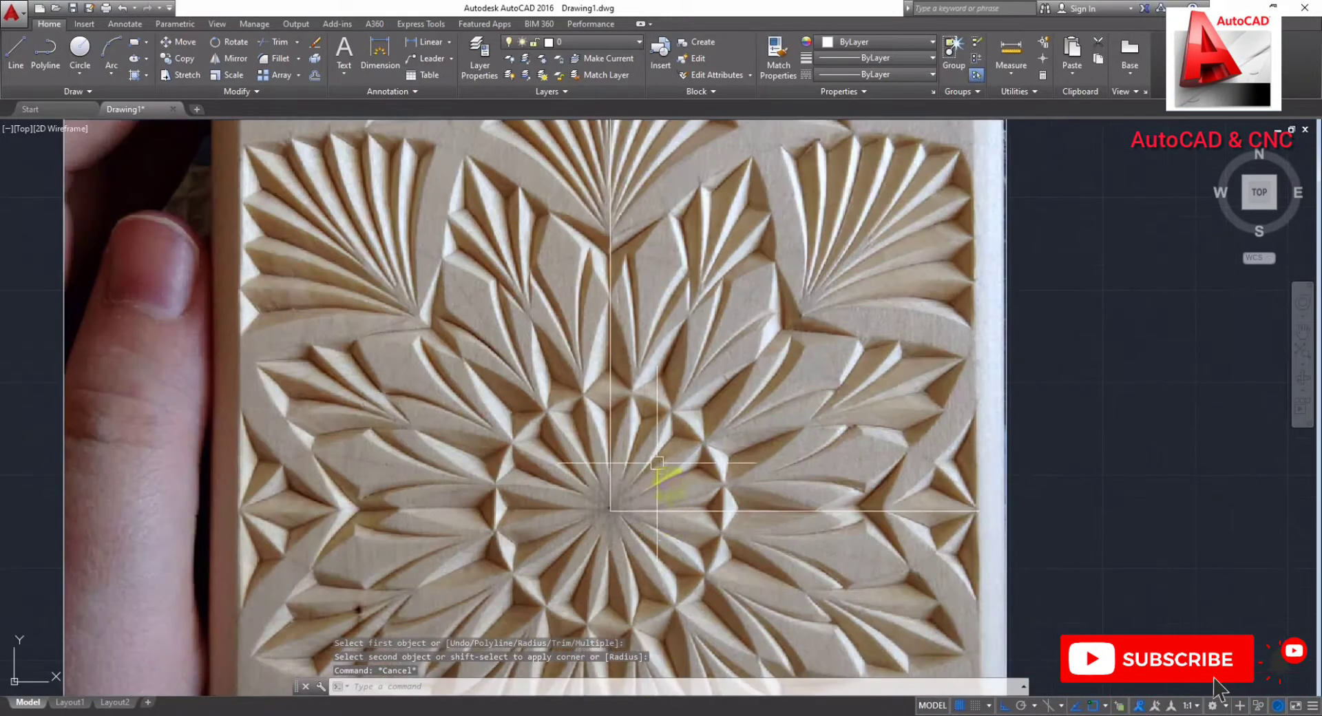
{"action": "left_click", "coordinate": [704, 491]}
{"action": "scroll", "coordinate": [704, 492], "scroll_direction": "down", "scroll_amount": 2}
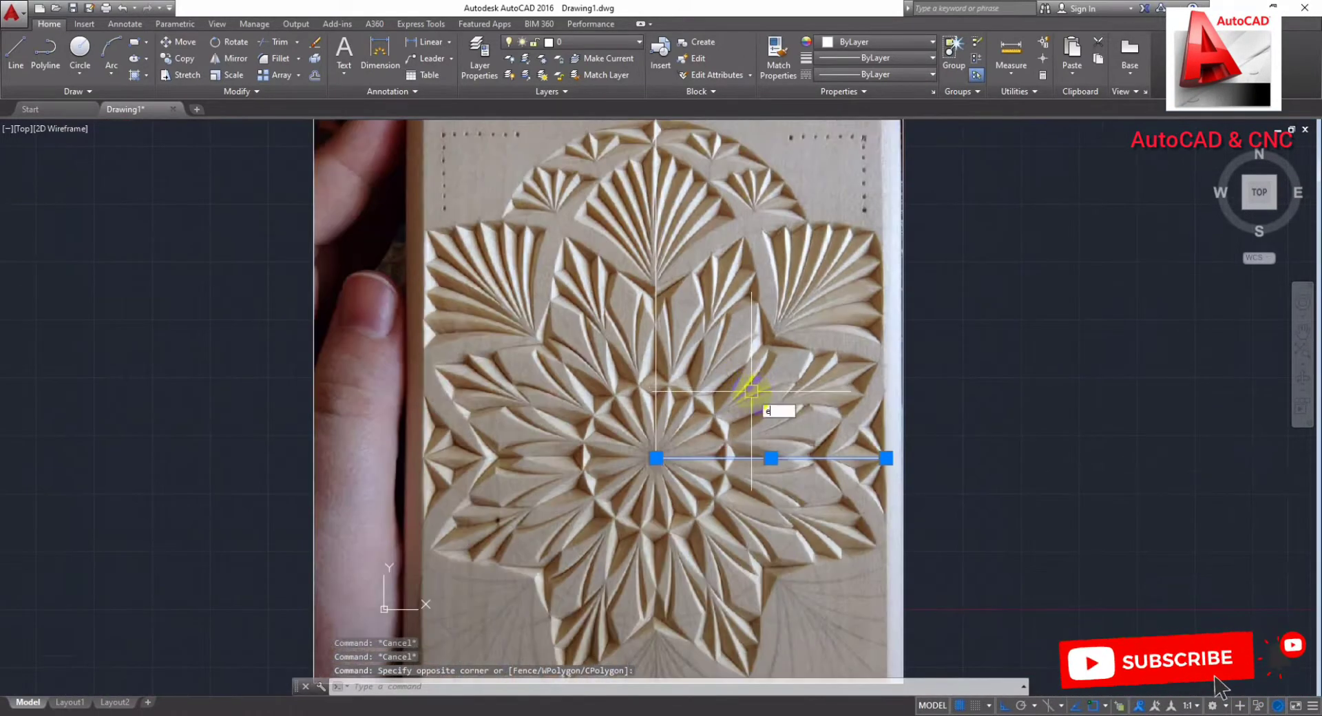
{"action": "key", "text": "Delete"}
{"action": "left_click_drag", "start_coordinate": [693, 331], "coordinate": [604, 406]}
Step: Make the vertical guide line red
{"action": "left_click", "coordinate": [877, 44]}
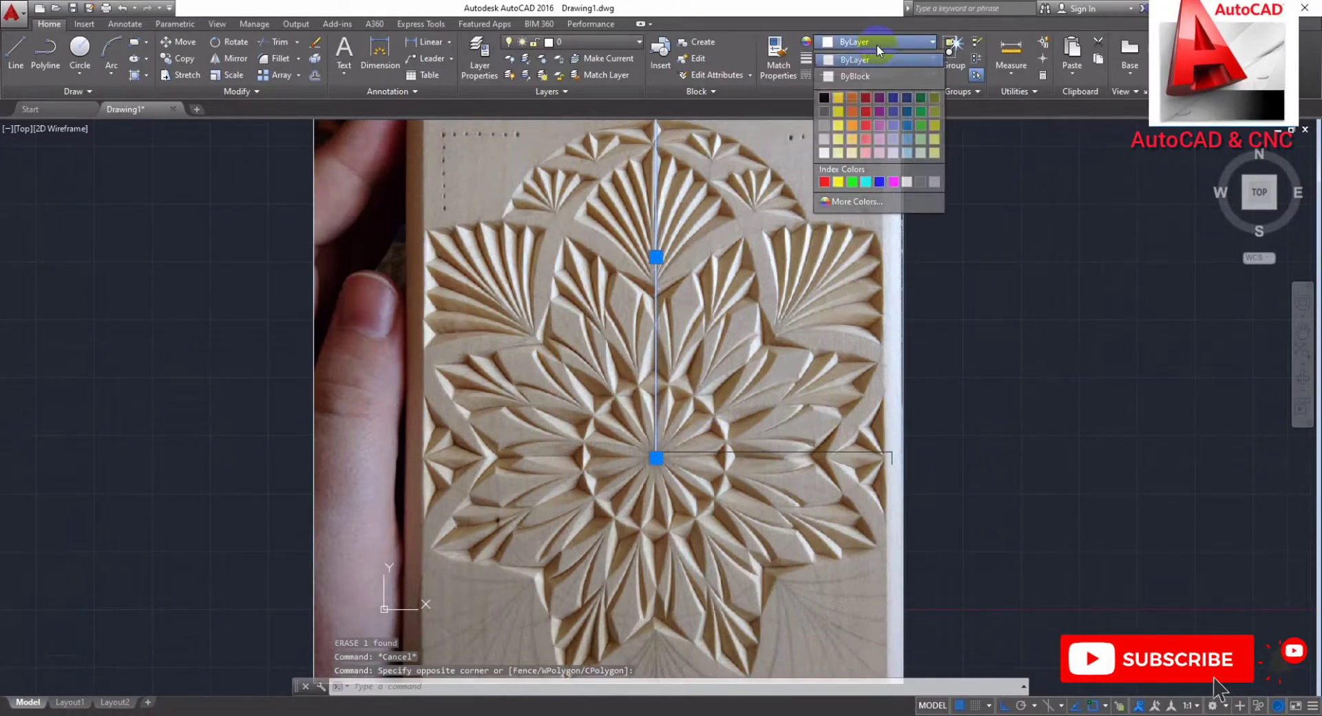
{"action": "left_click", "coordinate": [854, 60]}
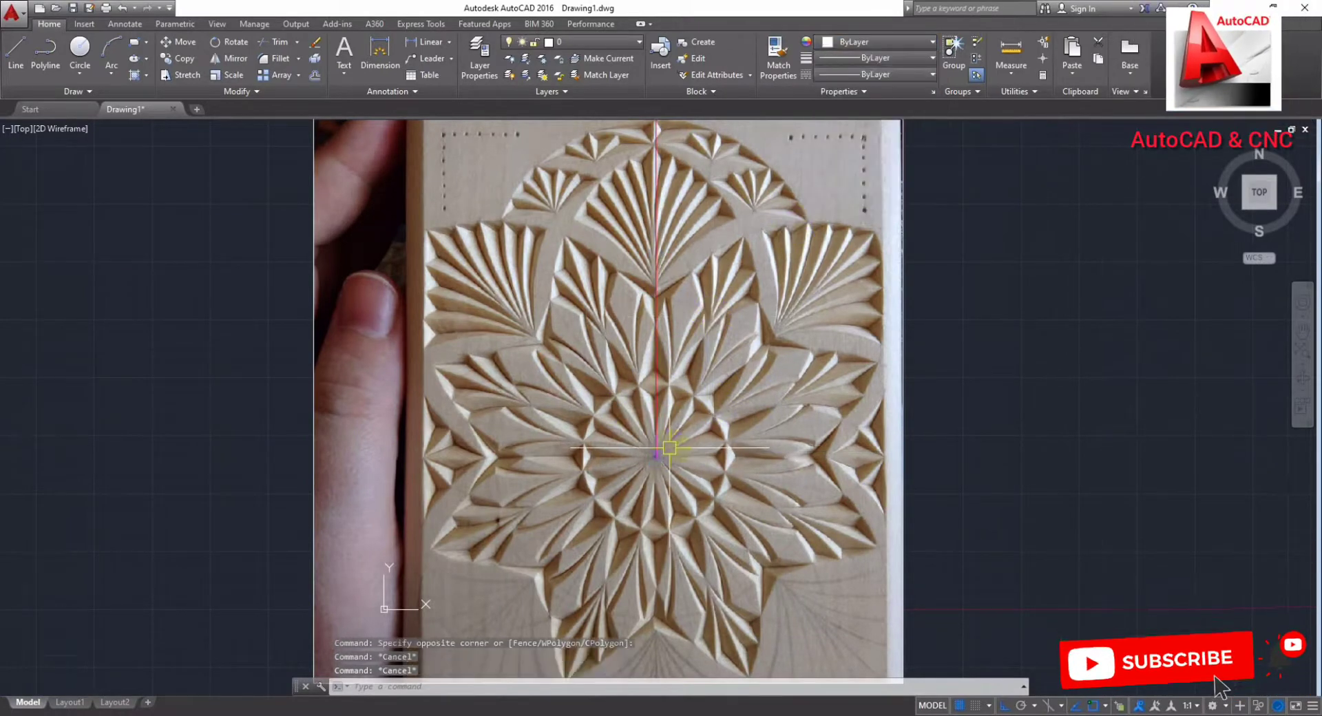
{"action": "scroll", "coordinate": [670, 447], "scroll_direction": "up", "scroll_amount": 2}
{"action": "type", "text": "AR"}
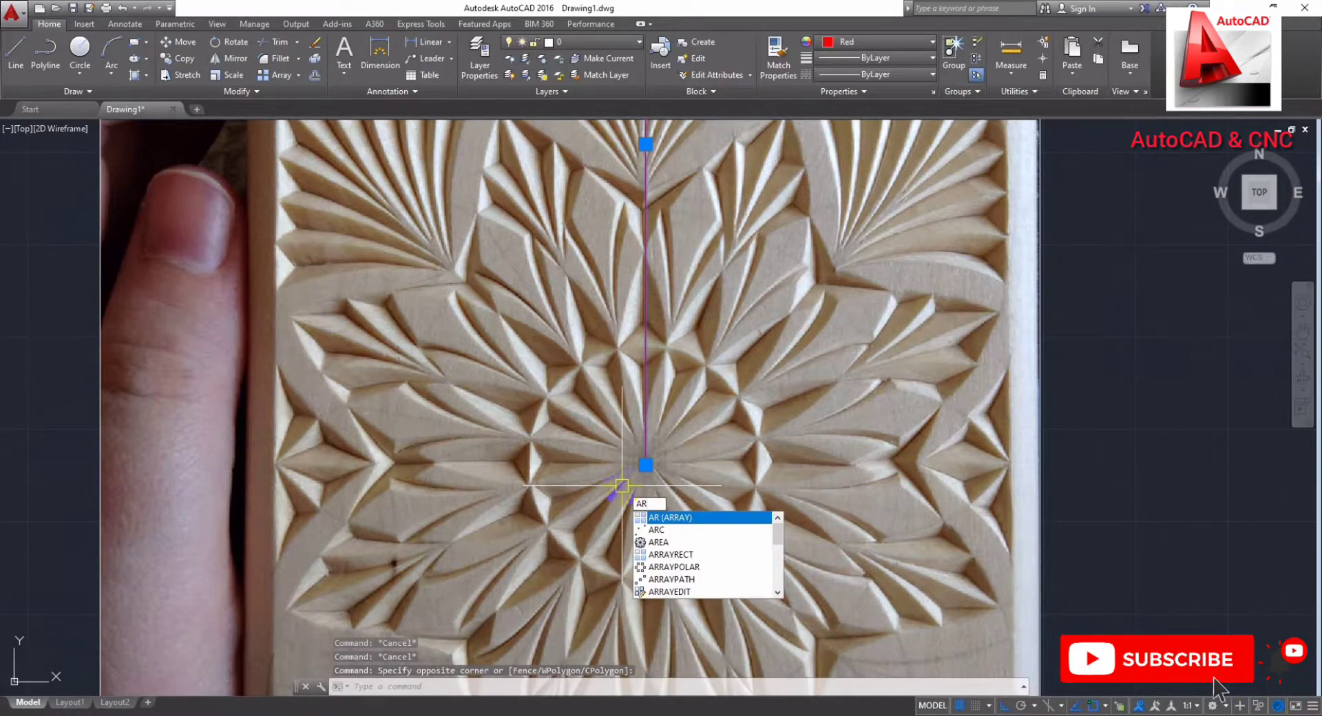
Step: Polar-array the red line 16 times around the rosette's centre
{"action": "key", "text": "Return"}
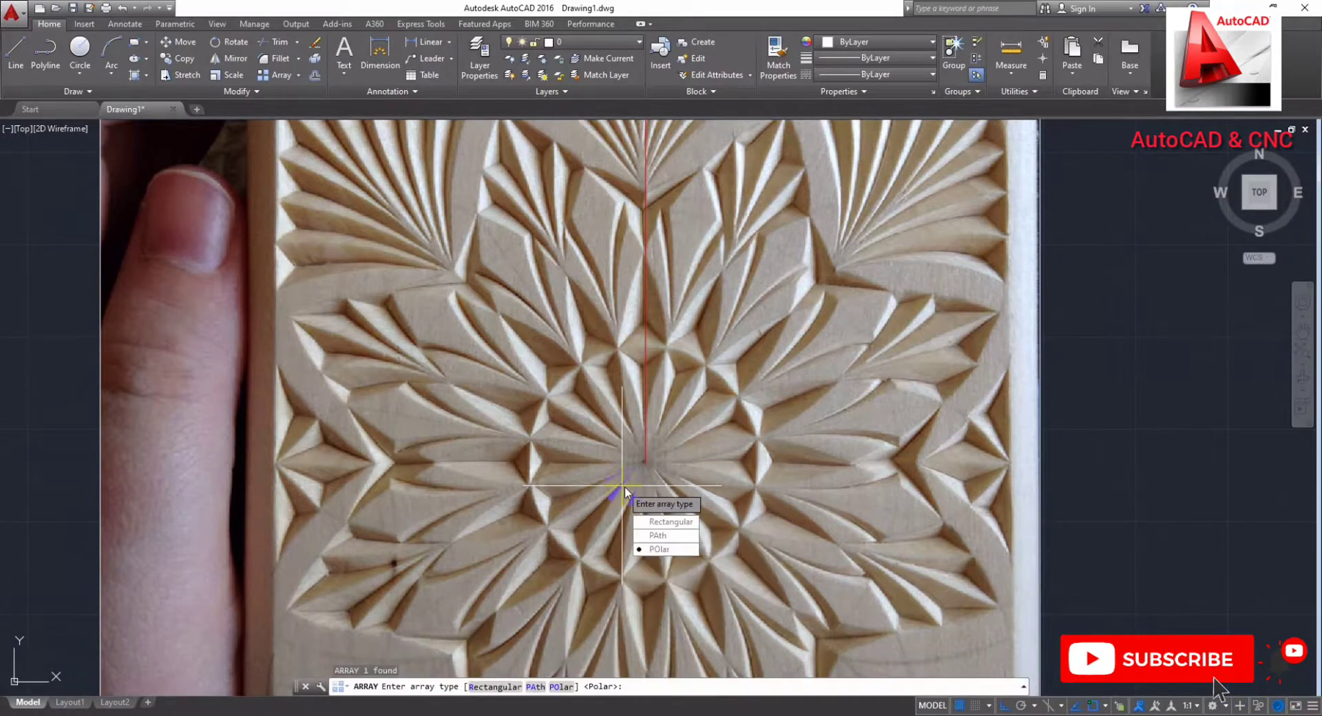
{"action": "type", "text": "PO"}
{"action": "key", "text": "Return"}
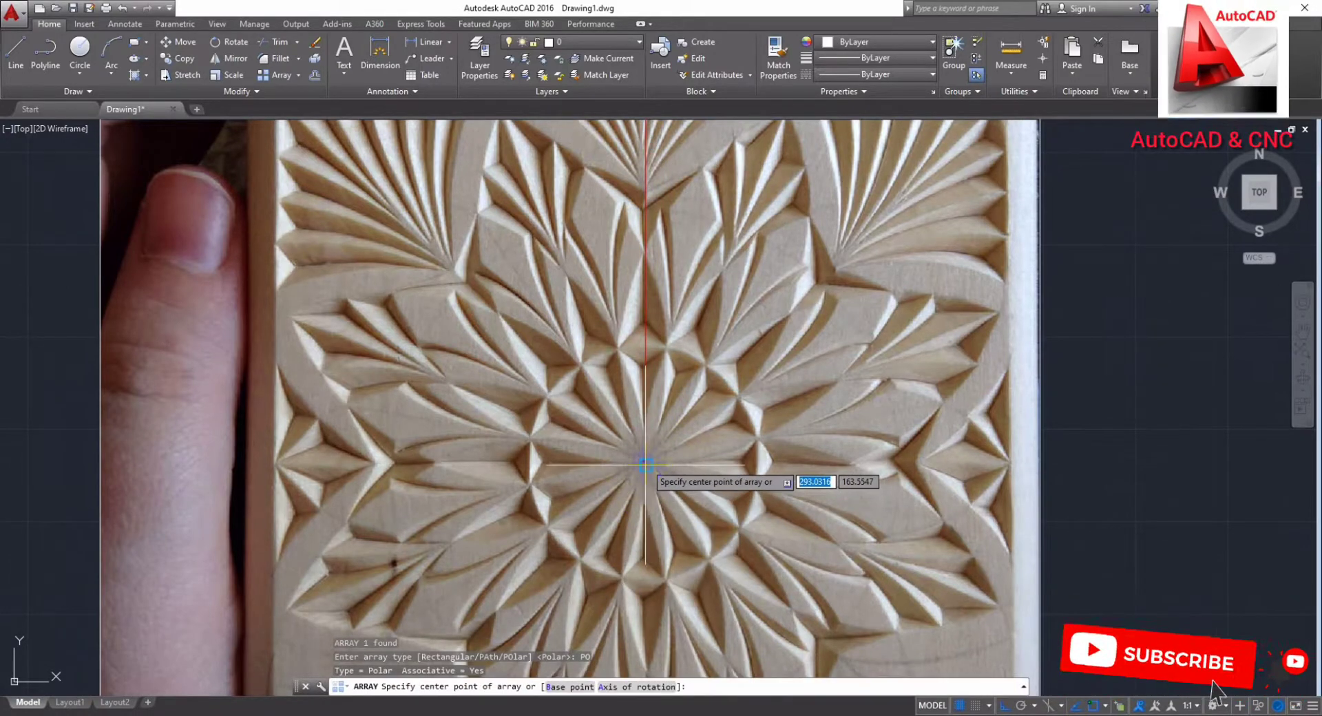
{"action": "left_click", "coordinate": [645, 464]}
{"action": "key", "text": "Return"}
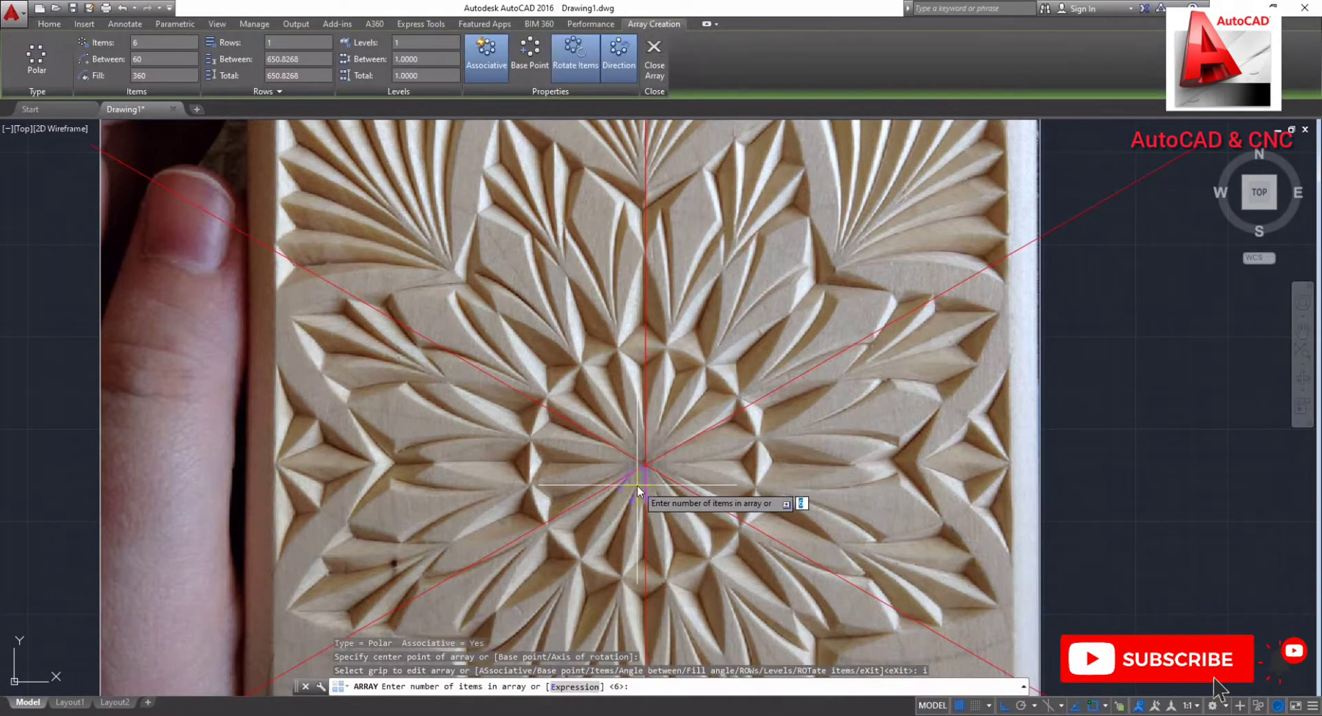
{"action": "type", "text": "16"}
{"action": "key", "text": "Return"}
{"action": "key", "text": "Escape"}
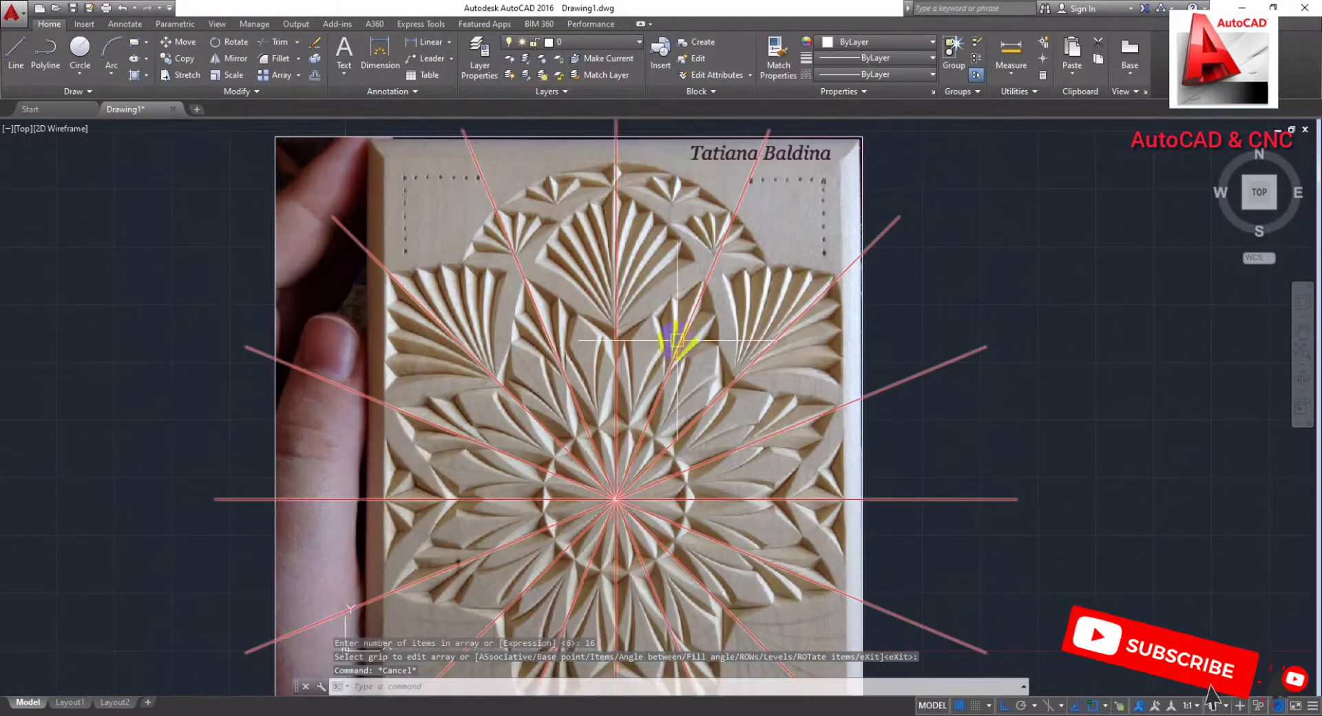
Step: Select and explode the array of radial lines
{"action": "left_click", "coordinate": [675, 340]}
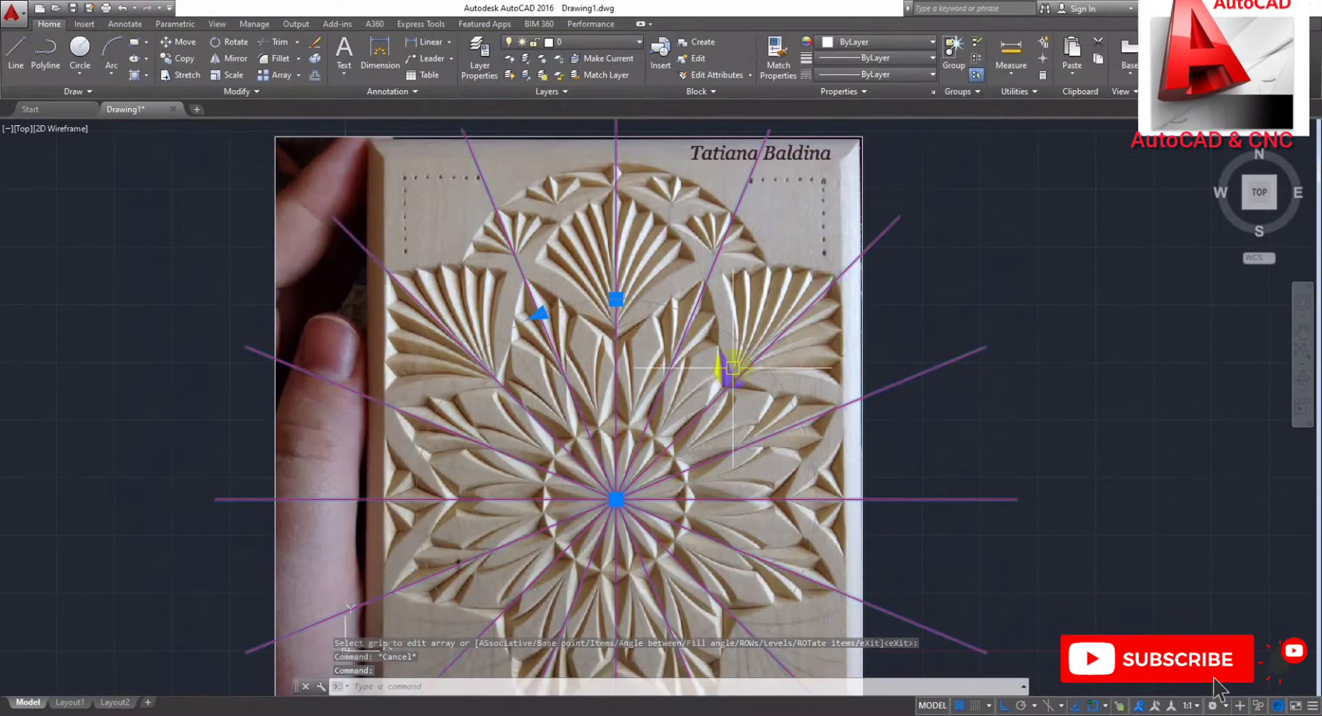
{"action": "key", "text": "Escape"}
{"action": "key", "text": "Escape"}
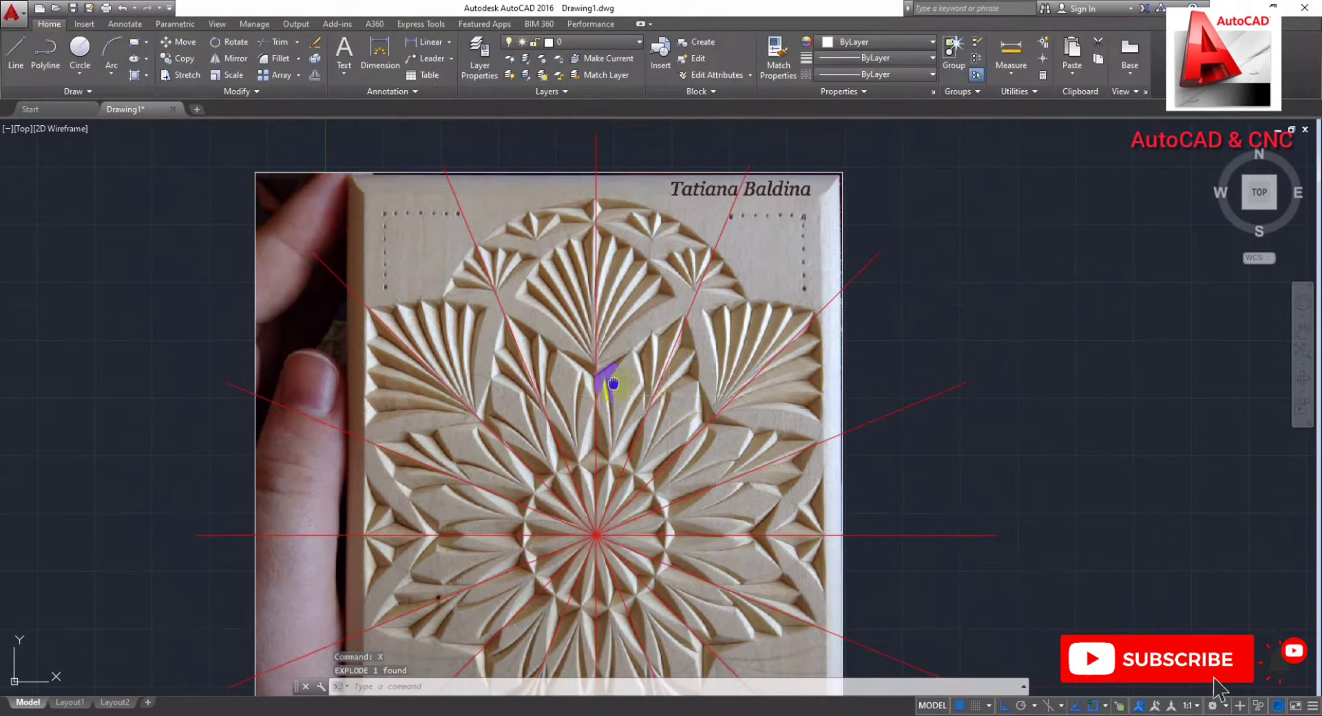
{"action": "middle_click_drag", "start_coordinate": [606, 374], "coordinate": [614, 336]}
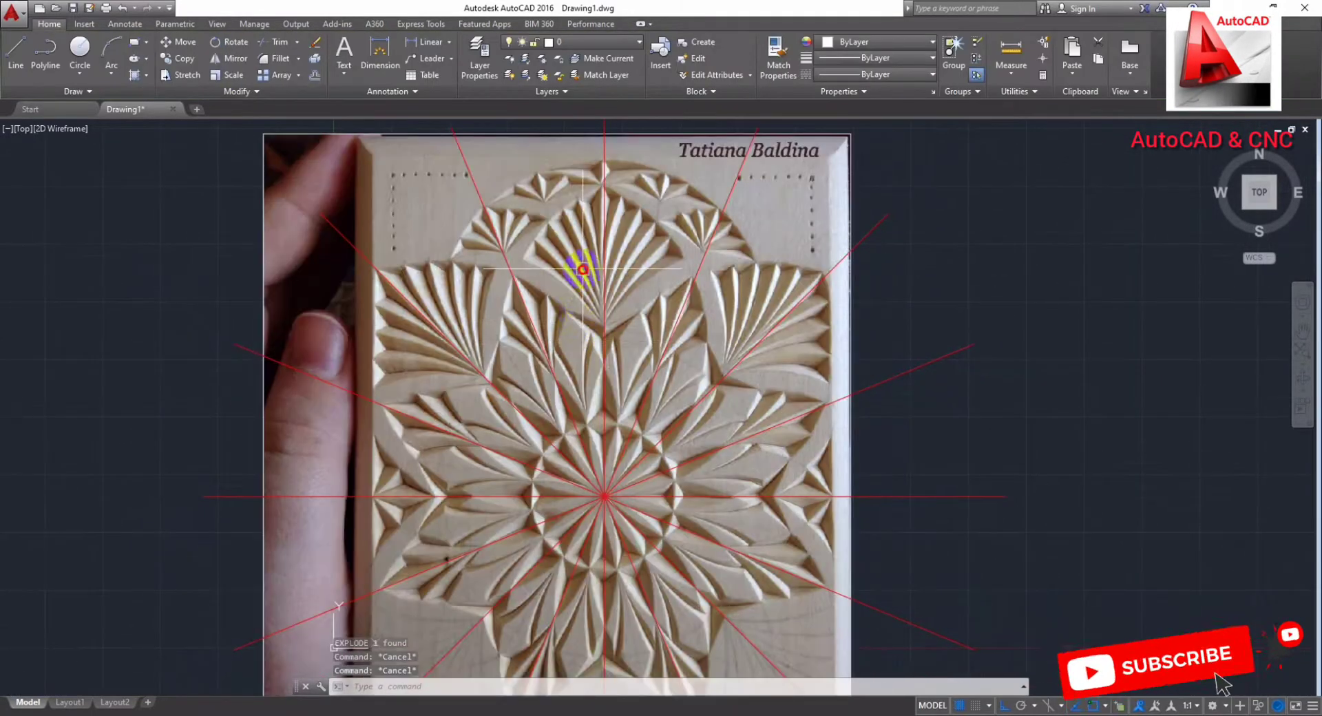
Step: Window-select and erase the radial lines on the left side
{"action": "left_click_drag", "start_coordinate": [582, 268], "coordinate": [510, 572]}
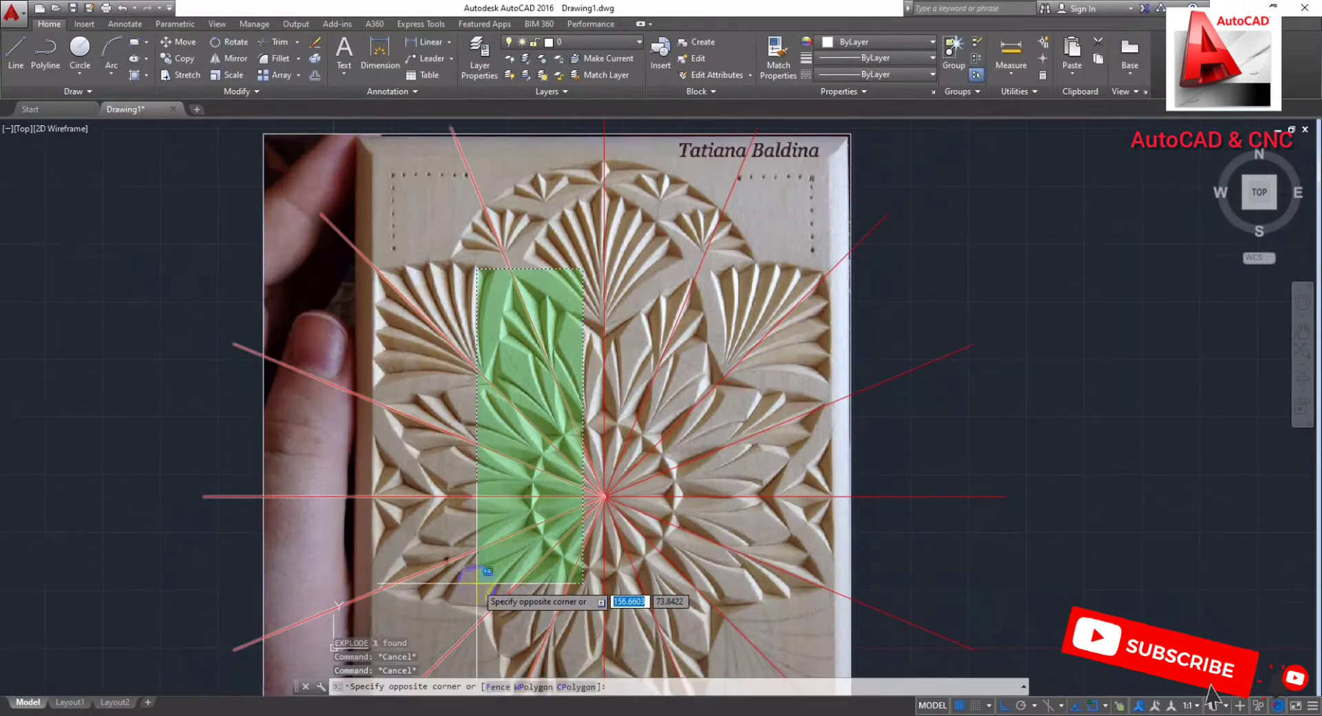
{"action": "left_click", "coordinate": [665, 596]}
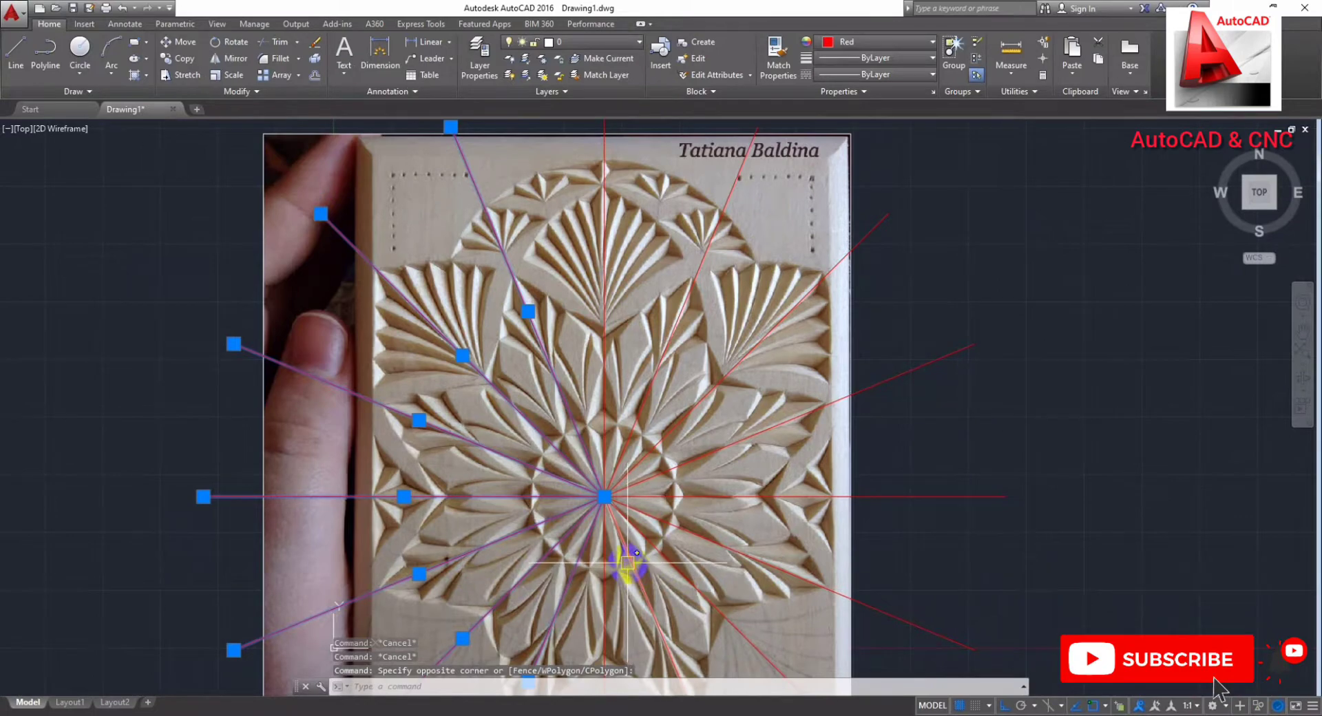
{"action": "type", "text": "E"}
{"action": "key", "text": "Return"}
Step: Window-select the lower-right radial lines and recentre the view on the rosette
{"action": "left_click_drag", "start_coordinate": [753, 525], "coordinate": [499, 579]}
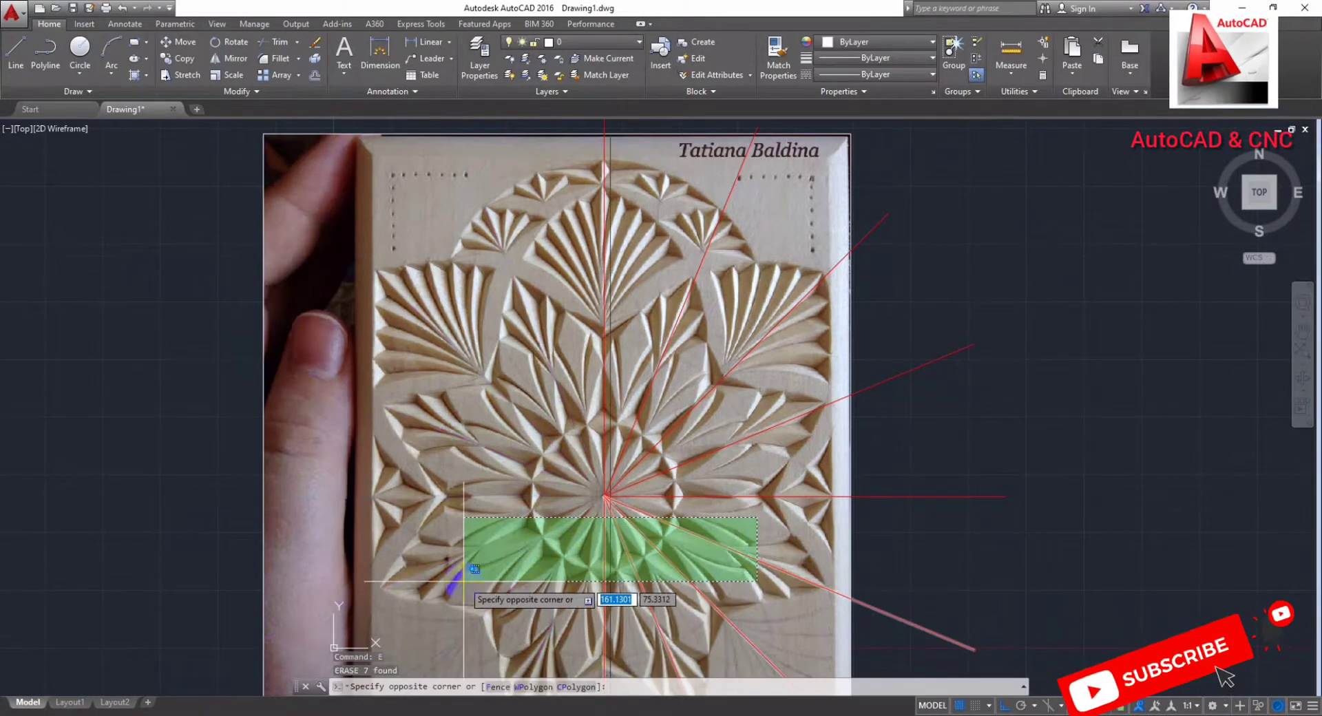
{"action": "middle_click_drag", "start_coordinate": [785, 457], "coordinate": [736, 445]}
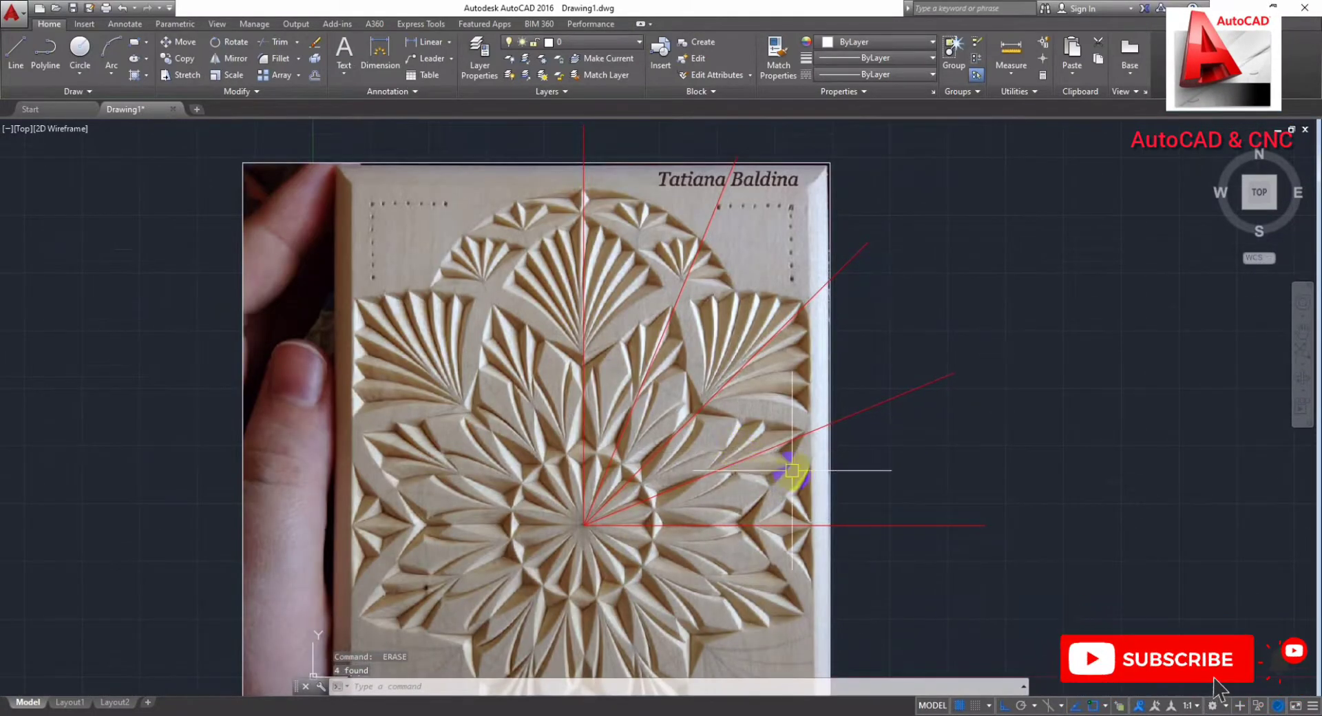
{"action": "scroll", "coordinate": [792, 471], "scroll_direction": "up", "scroll_amount": 2}
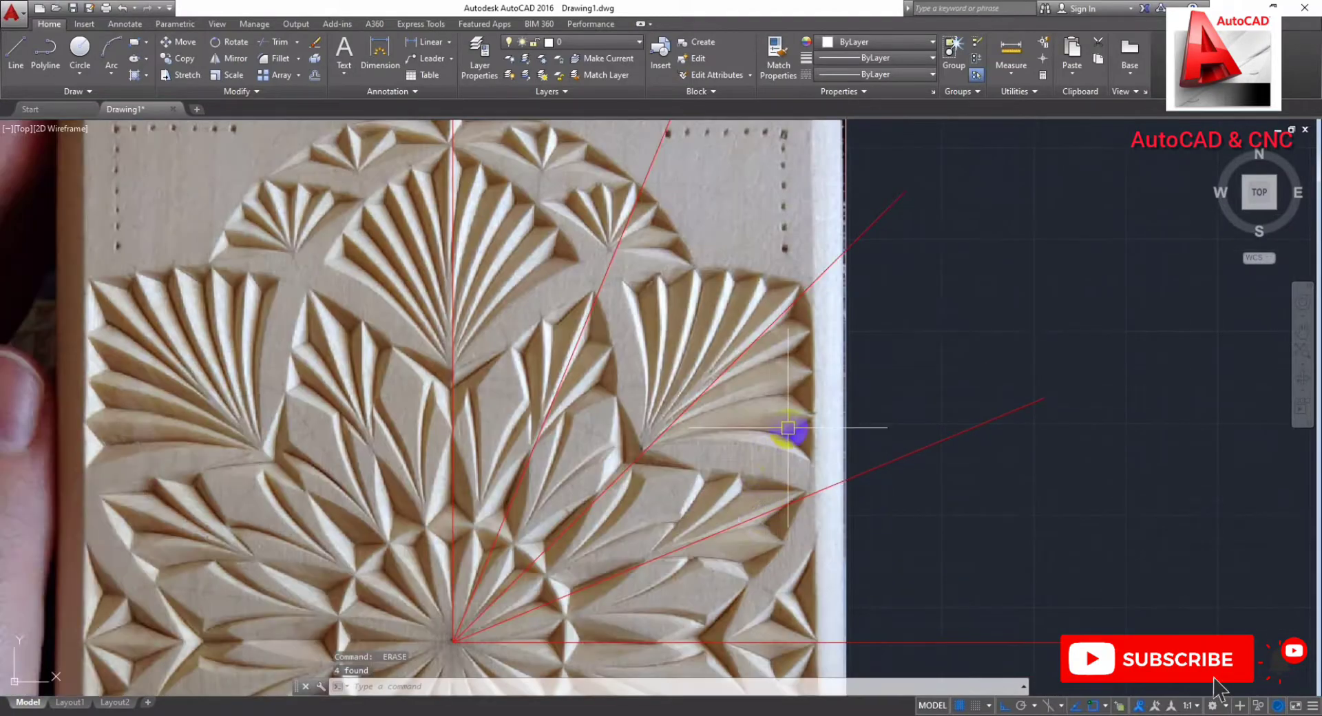
{"action": "scroll", "coordinate": [654, 324], "scroll_direction": "down", "scroll_amount": 5}
{"action": "scroll", "coordinate": [723, 334], "scroll_direction": "up", "scroll_amount": 2}
{"action": "scroll", "coordinate": [724, 334], "scroll_direction": "up", "scroll_amount": 2}
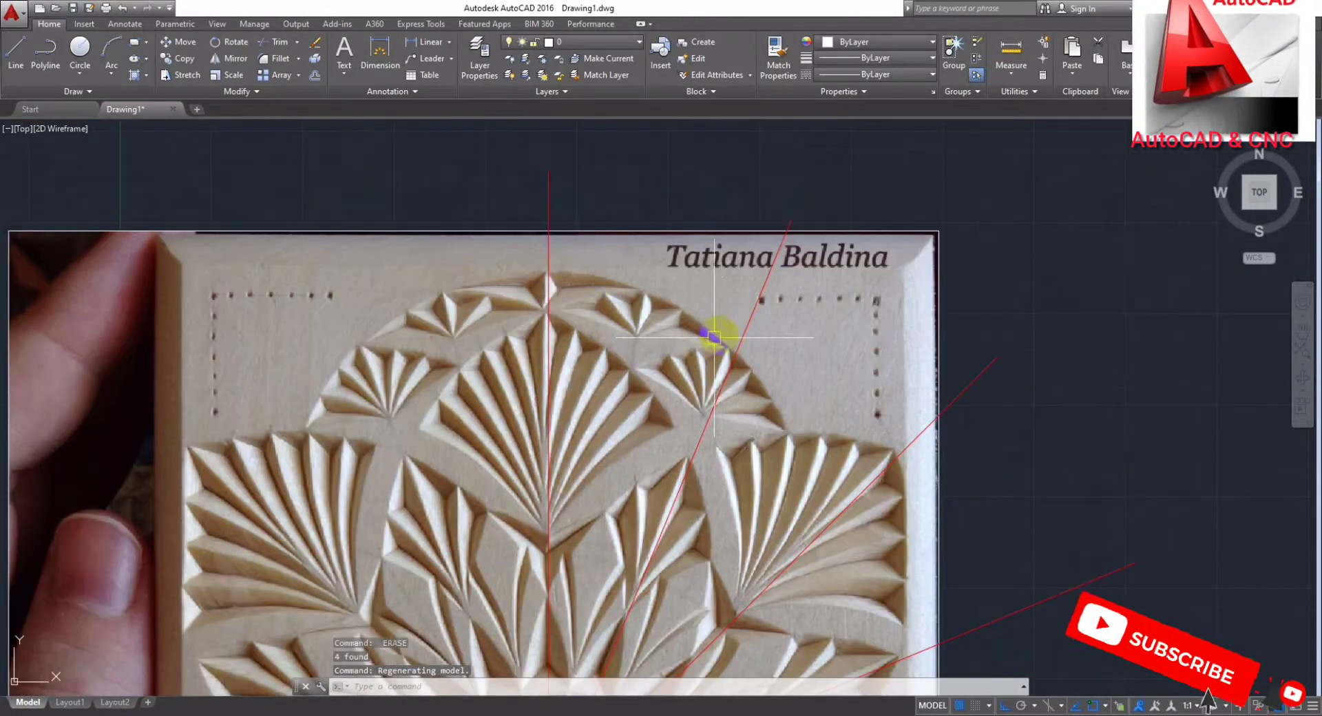
{"action": "scroll", "coordinate": [664, 320], "scroll_direction": "down", "scroll_amount": 2}
{"action": "scroll", "coordinate": [614, 458], "scroll_direction": "up", "scroll_amount": 5}
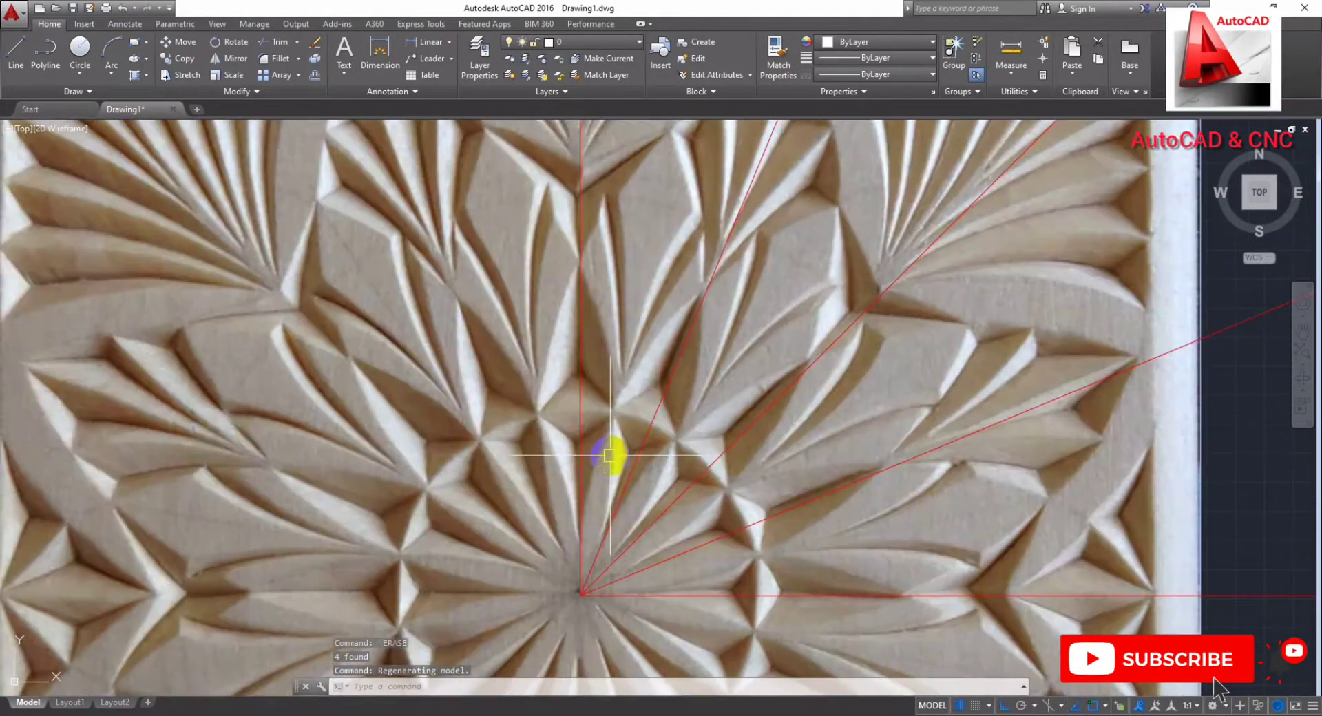
{"action": "mouse_move", "coordinate": [613, 457]}
{"action": "middle_mouse_down"}
{"action": "mouse_move", "coordinate": [611, 482]}
{"action": "mouse_move", "coordinate": [615, 463]}
{"action": "middle_mouse_up"}
{"action": "scroll", "coordinate": [618, 471], "scroll_direction": "up", "scroll_amount": 4}
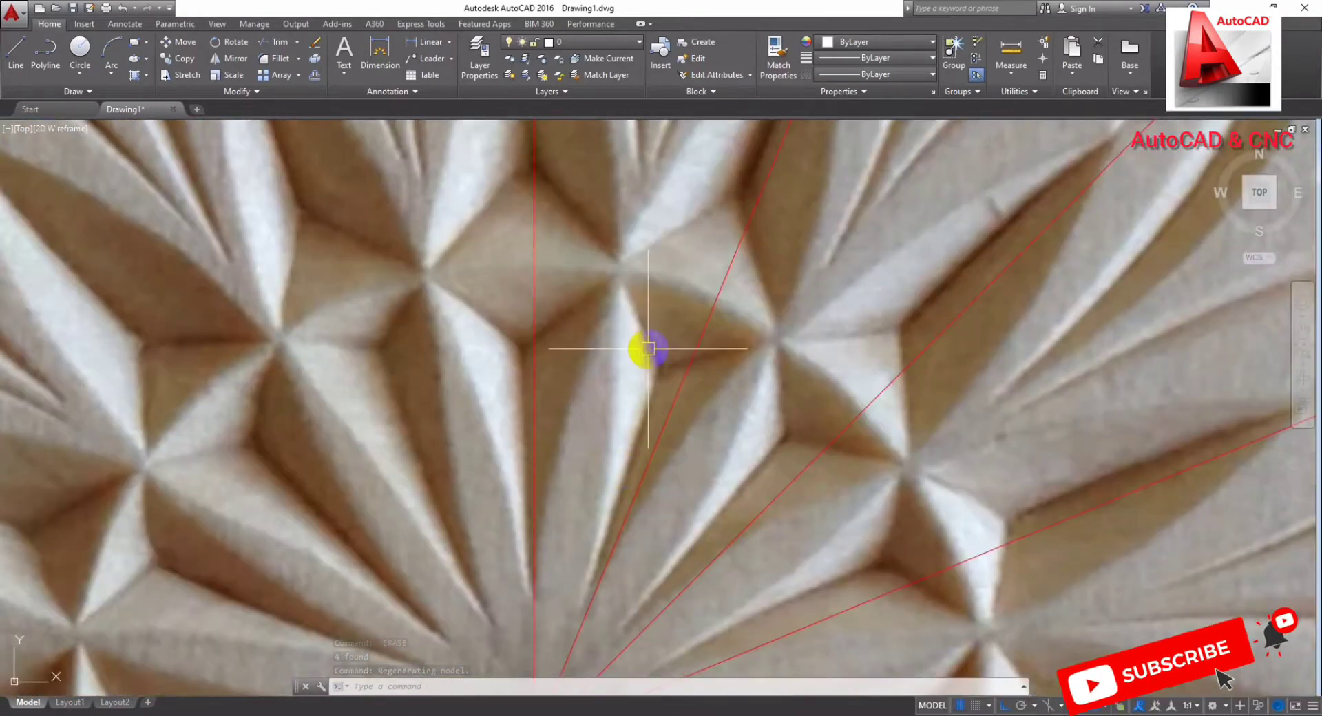
Step: Turn off Ortho and snap an arc's end to the top of the vertical spoke
{"action": "mouse_move", "coordinate": [647, 349]}
{"action": "middle_mouse_down"}
{"action": "mouse_move", "coordinate": [648, 376]}
{"action": "mouse_move", "coordinate": [630, 378]}
{"action": "mouse_move", "coordinate": [669, 314]}
{"action": "middle_mouse_up"}
{"action": "key", "text": "Escape"}
{"action": "key", "text": "F8"}
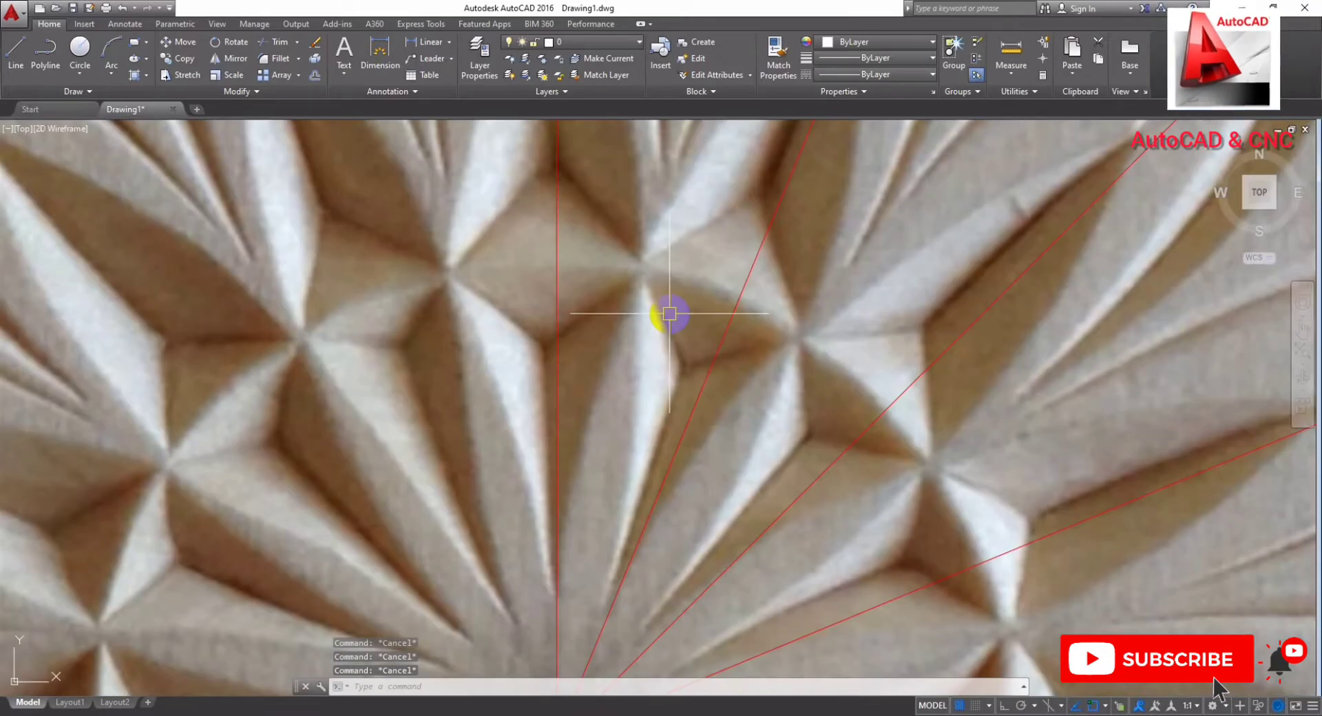
{"action": "type", "text": "A"}
{"action": "key", "text": "Return"}
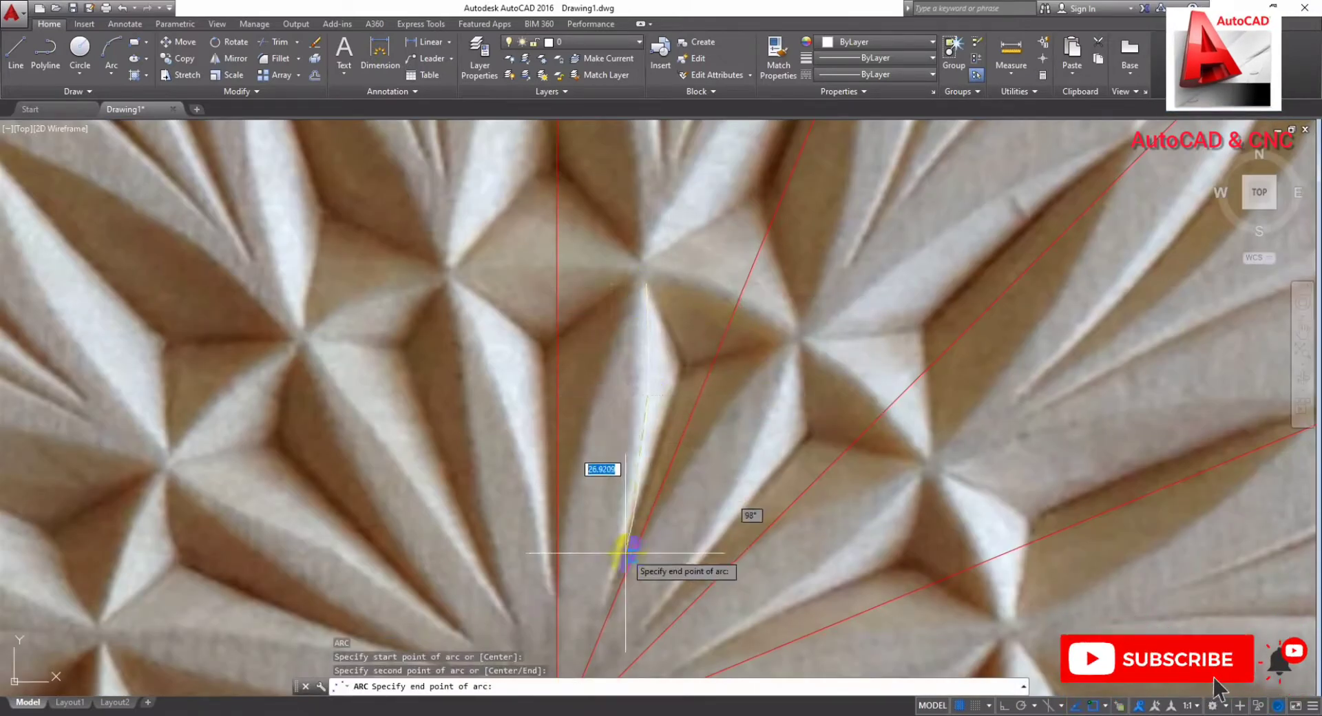
{"action": "key", "text": "Escape"}
{"action": "key", "text": "Escape"}
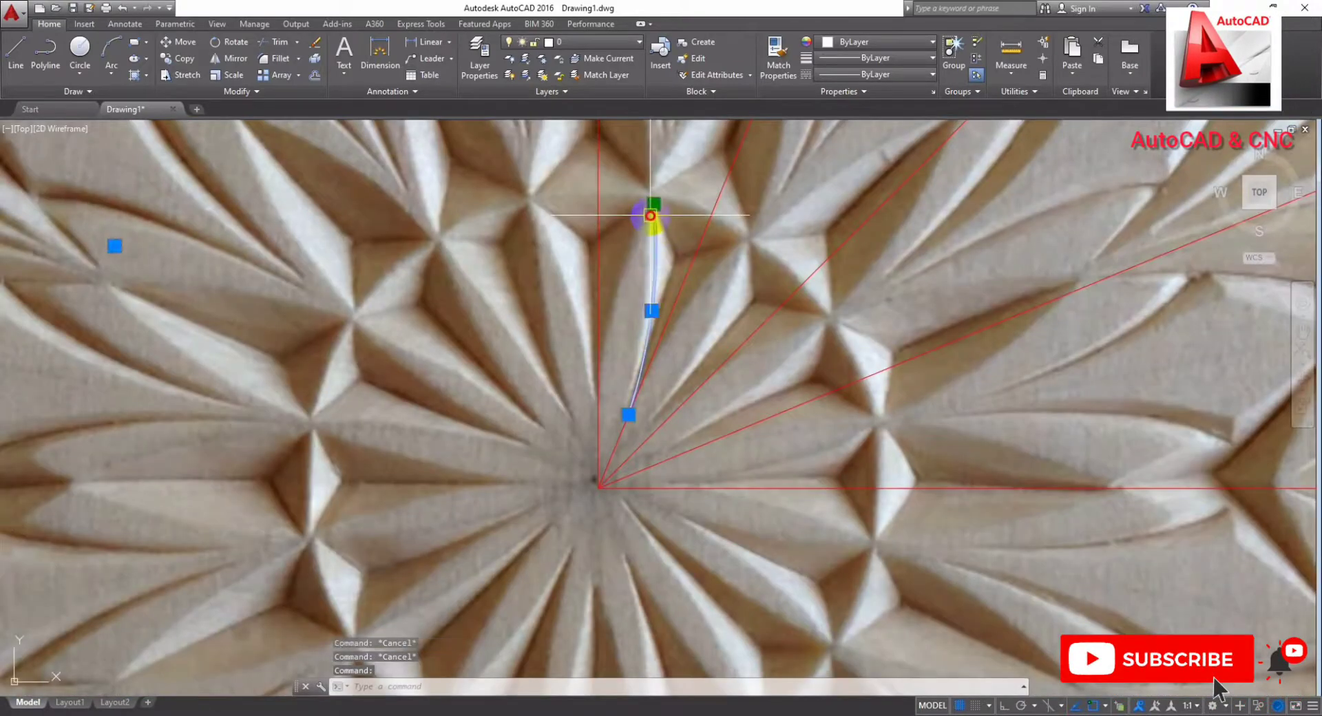
{"action": "left_click", "coordinate": [650, 216]}
Step: Set the current drawing colour to Red in the Properties colour list
{"action": "left_click", "coordinate": [854, 43]}
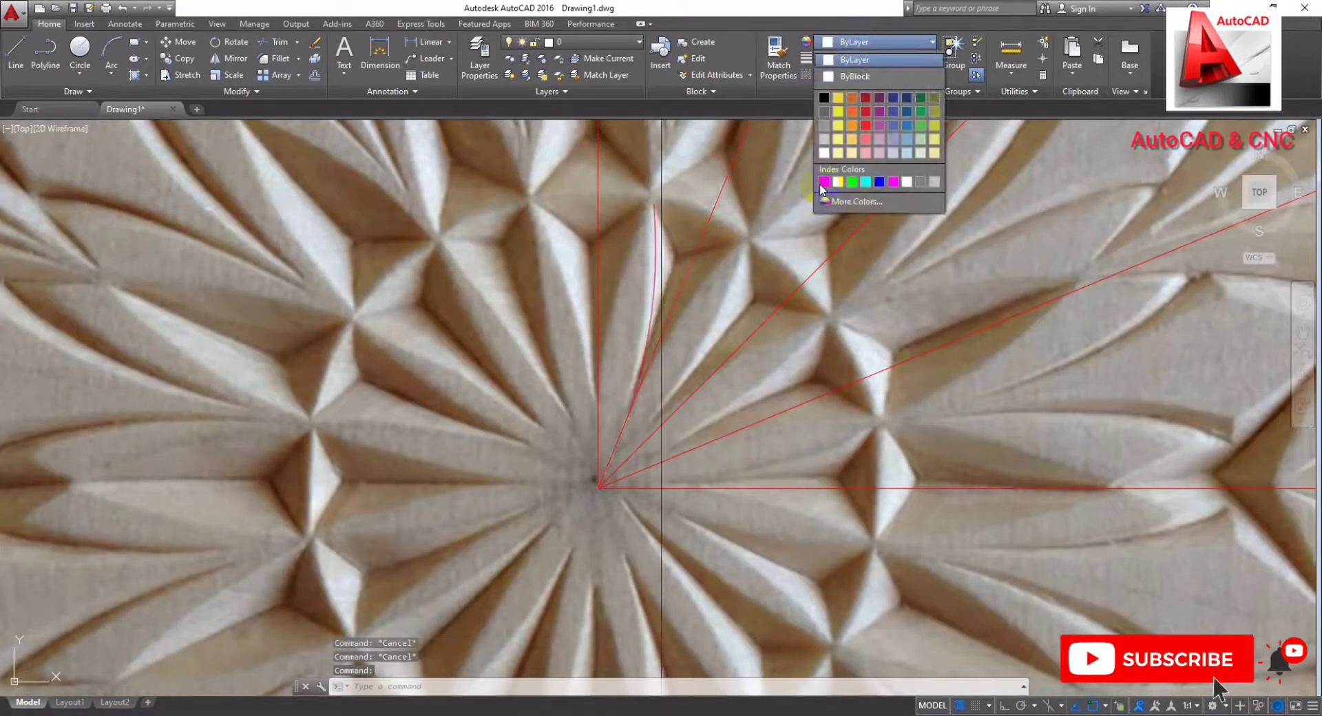
{"action": "left_click", "coordinate": [823, 183]}
{"action": "left_click", "coordinate": [867, 42]}
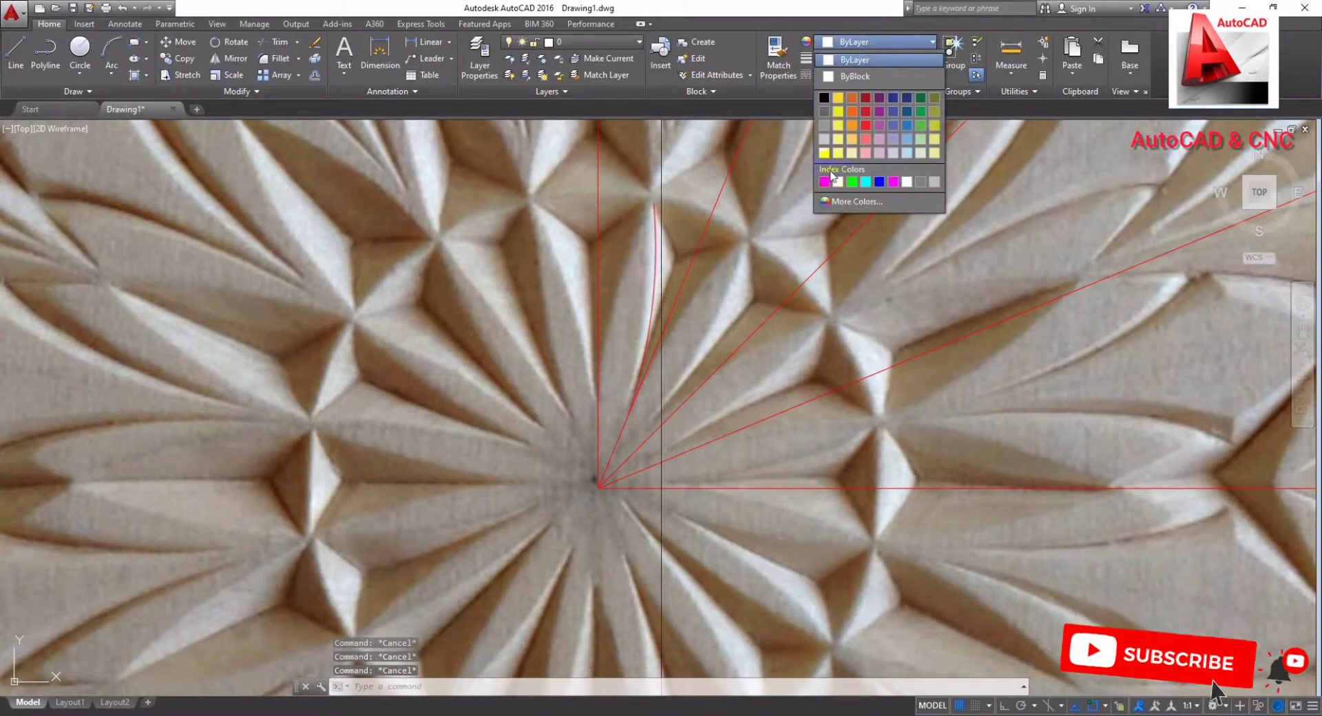
{"action": "left_click", "coordinate": [834, 96]}
{"action": "scroll", "coordinate": [717, 310], "scroll_direction": "down", "scroll_amount": 2}
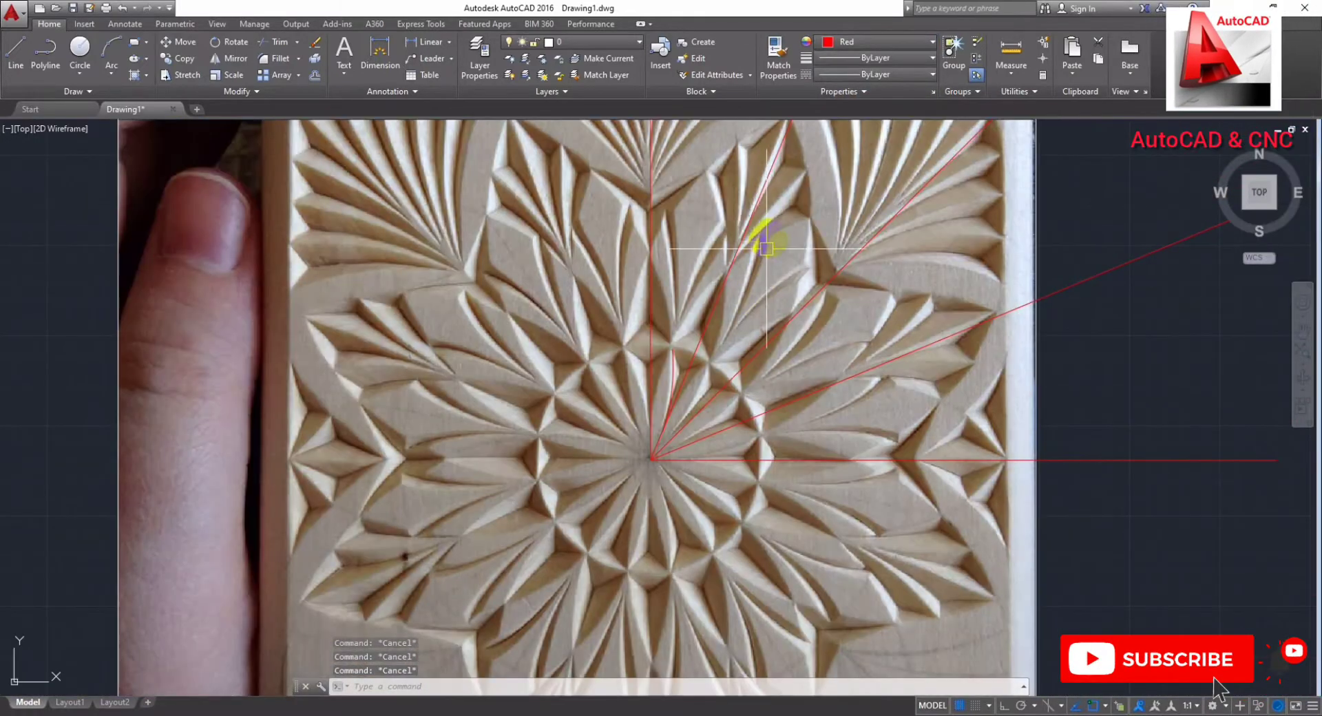
{"action": "type", "text": "c"}
Step: Draw a circle centred where the red radial lines meet, radius on the central ring's edge
{"action": "key", "text": "Return"}
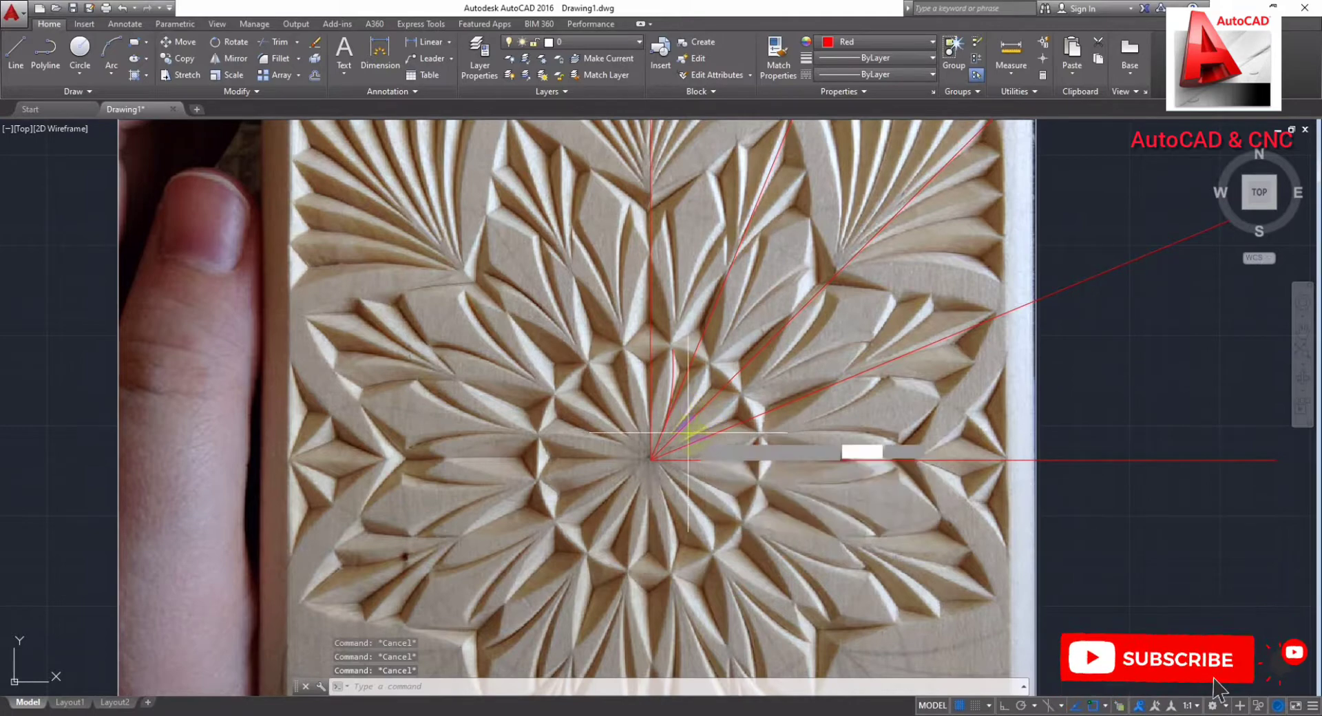
{"action": "scroll", "coordinate": [662, 470], "scroll_direction": "up", "scroll_amount": 2}
{"action": "left_click", "coordinate": [632, 459]}
{"action": "scroll", "coordinate": [796, 471], "scroll_direction": "up", "scroll_amount": 2}
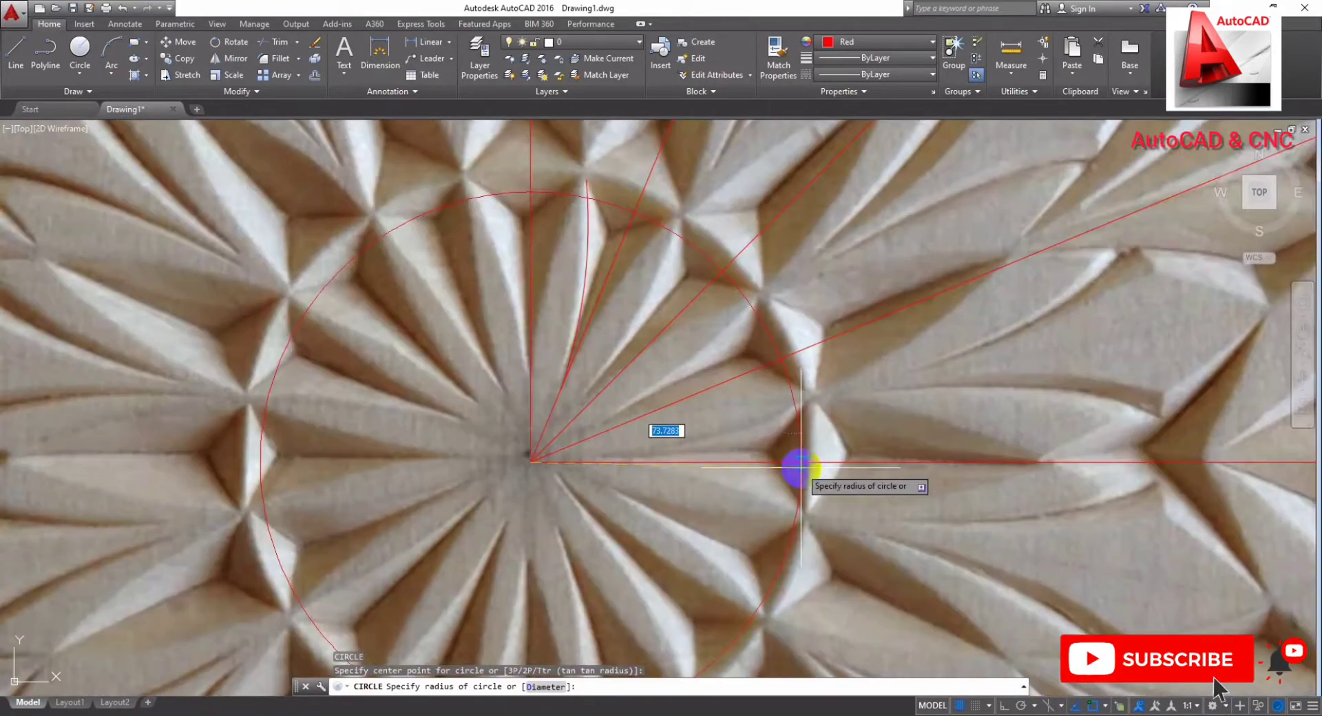
{"action": "scroll", "coordinate": [802, 468], "scroll_direction": "up", "scroll_amount": 2}
{"action": "left_click", "coordinate": [819, 468]}
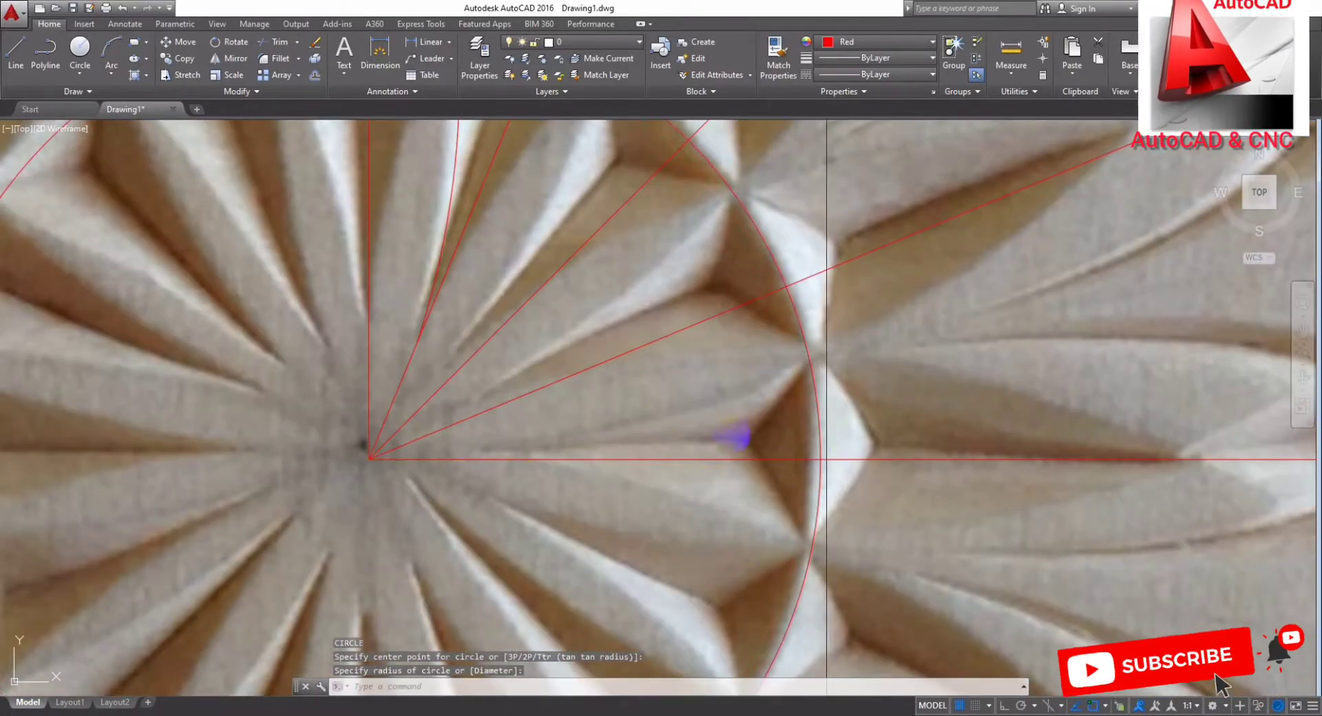
{"action": "scroll", "coordinate": [659, 424], "scroll_direction": "down", "scroll_amount": 2}
Step: Start a second circle at the lines' intersection, then cancel it
{"action": "key", "text": "Return"}
{"action": "left_click", "coordinate": [476, 444]}
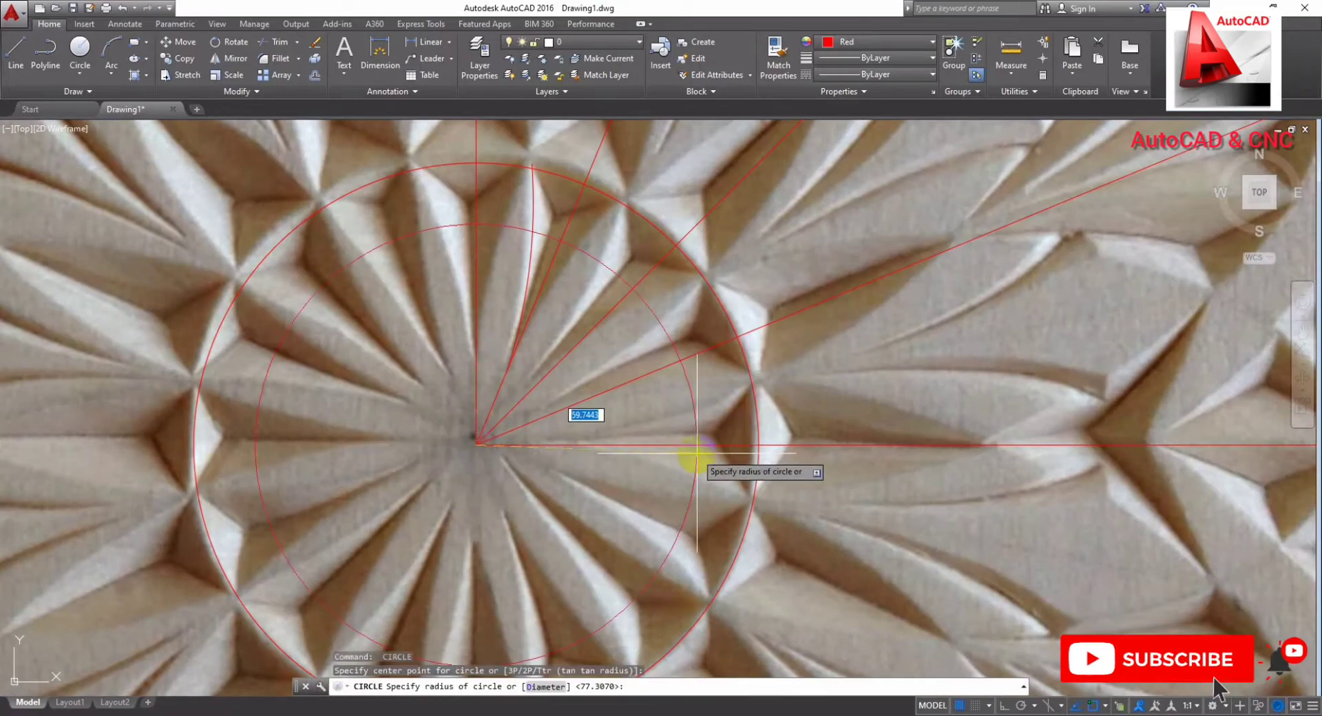
{"action": "scroll", "coordinate": [765, 447], "scroll_direction": "up", "scroll_amount": 2}
{"action": "scroll", "coordinate": [755, 451], "scroll_direction": "up", "scroll_amount": 2}
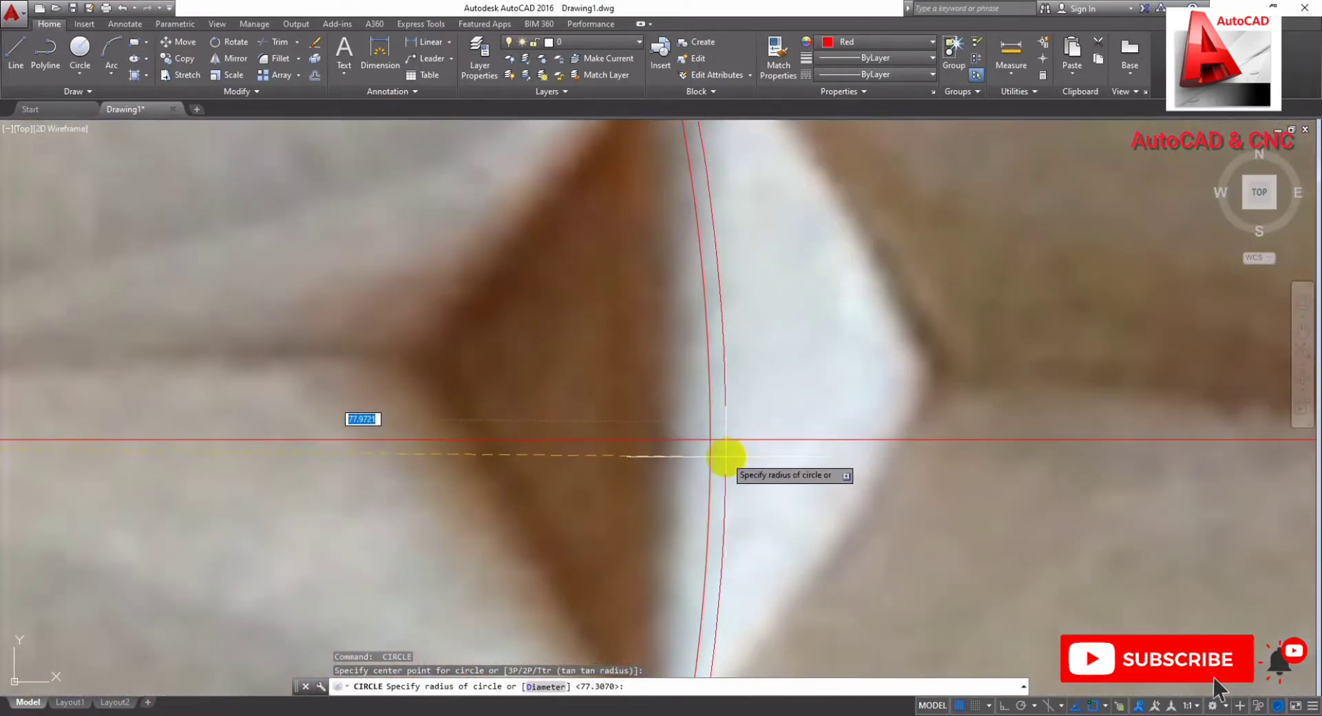
{"action": "key", "text": "Escape"}
{"action": "scroll", "coordinate": [778, 493], "scroll_direction": "down", "scroll_amount": 2}
{"action": "scroll", "coordinate": [792, 506], "scroll_direction": "down", "scroll_amount": 3}
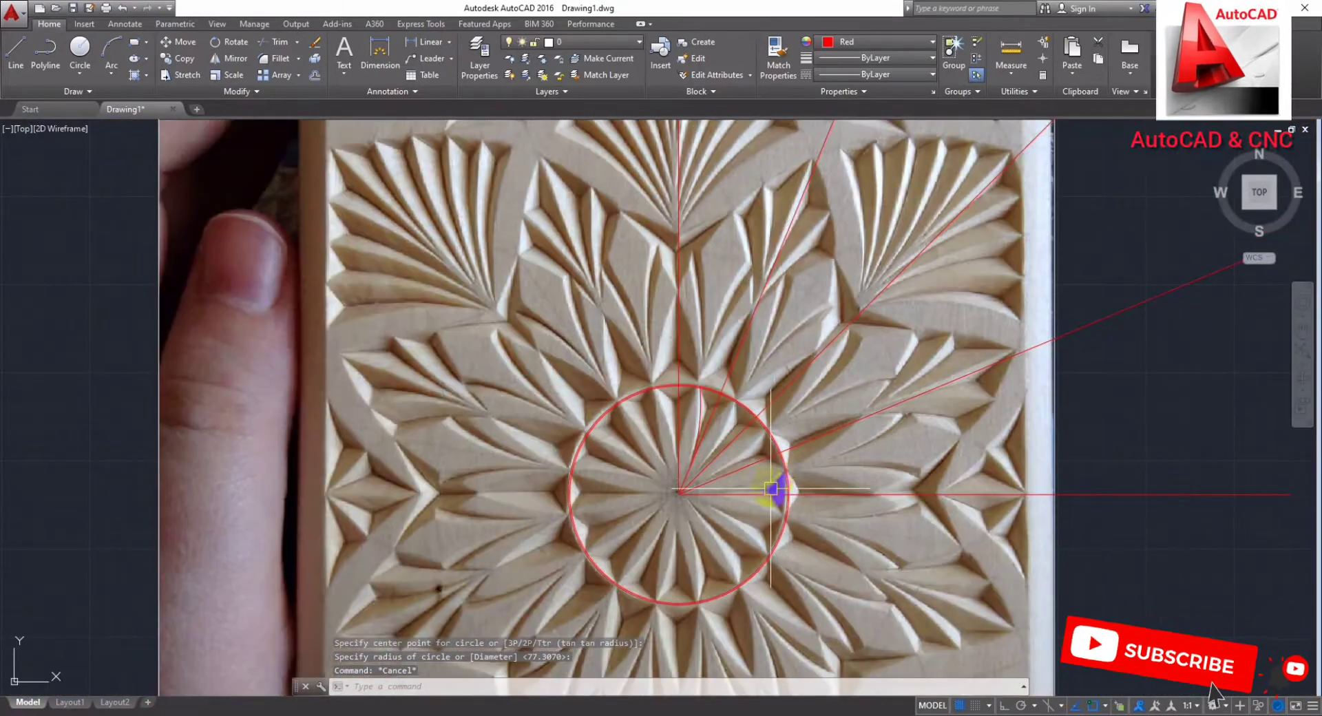
{"action": "scroll", "coordinate": [773, 495], "scroll_direction": "up", "scroll_amount": 3}
{"action": "scroll", "coordinate": [685, 405], "scroll_direction": "up", "scroll_amount": 3}
{"action": "scroll", "coordinate": [716, 392], "scroll_direction": "up", "scroll_amount": 3}
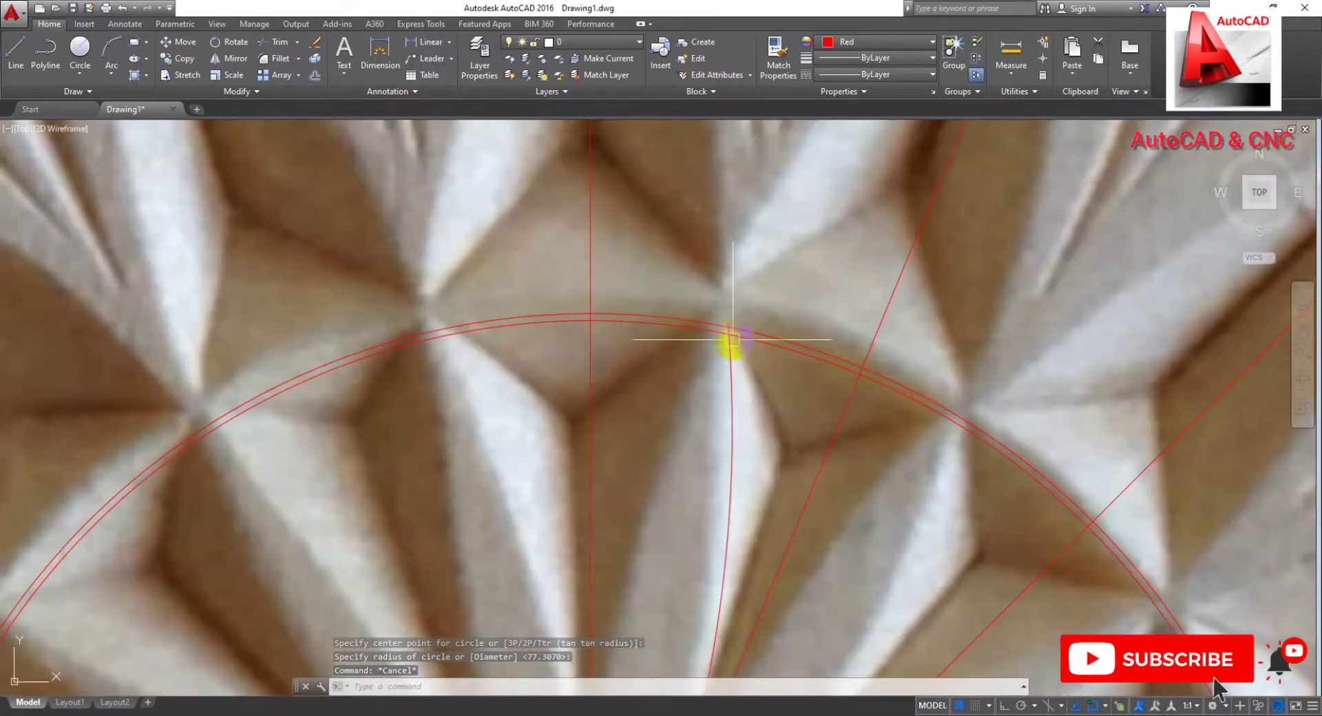
{"action": "scroll", "coordinate": [732, 339], "scroll_direction": "up", "scroll_amount": 5}
{"action": "key", "text": "Return"}
{"action": "key", "text": "Return"}
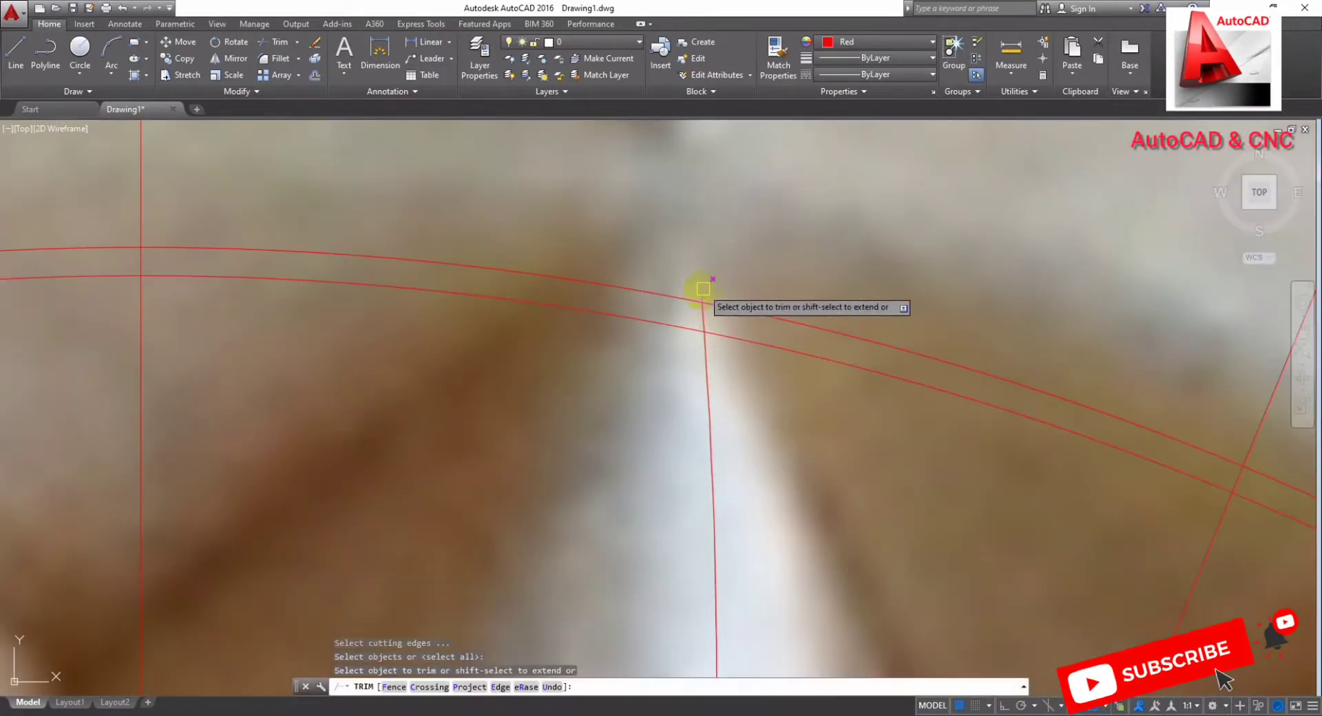
Step: Trim away the vertical line between the two petal arcs
{"action": "scroll", "coordinate": [703, 310], "scroll_direction": "up", "scroll_amount": 1}
{"action": "left_click", "coordinate": [699, 312]}
{"action": "scroll", "coordinate": [699, 312], "scroll_direction": "down", "scroll_amount": 3}
{"action": "scroll", "coordinate": [737, 324], "scroll_direction": "down", "scroll_amount": 2}
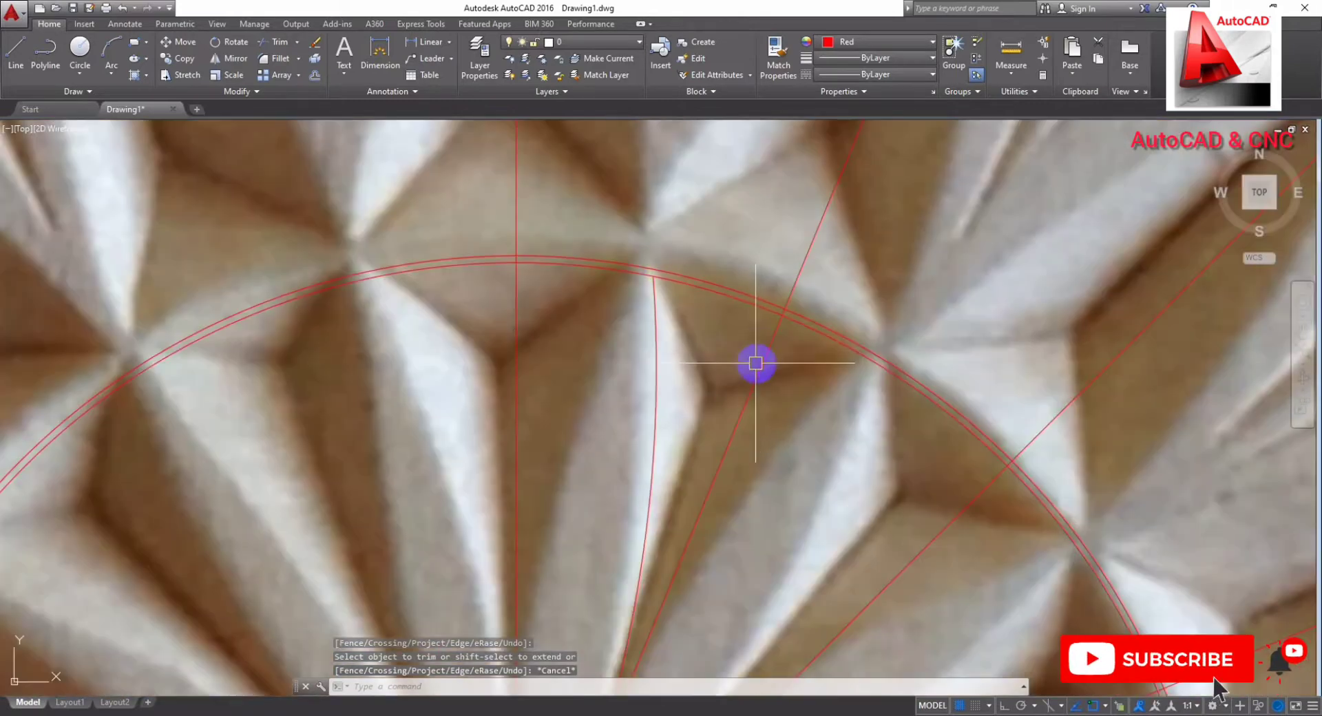
{"action": "key", "text": "Escape"}
Step: Mirror the left petal arc across the radial spoke, keeping the original arc
{"action": "mouse_move", "coordinate": [740, 316]}
{"action": "middle_mouse_down"}
{"action": "mouse_move", "coordinate": [745, 332]}
{"action": "mouse_move", "coordinate": [708, 350]}
{"action": "middle_mouse_up"}
{"action": "left_click", "coordinate": [687, 354]}
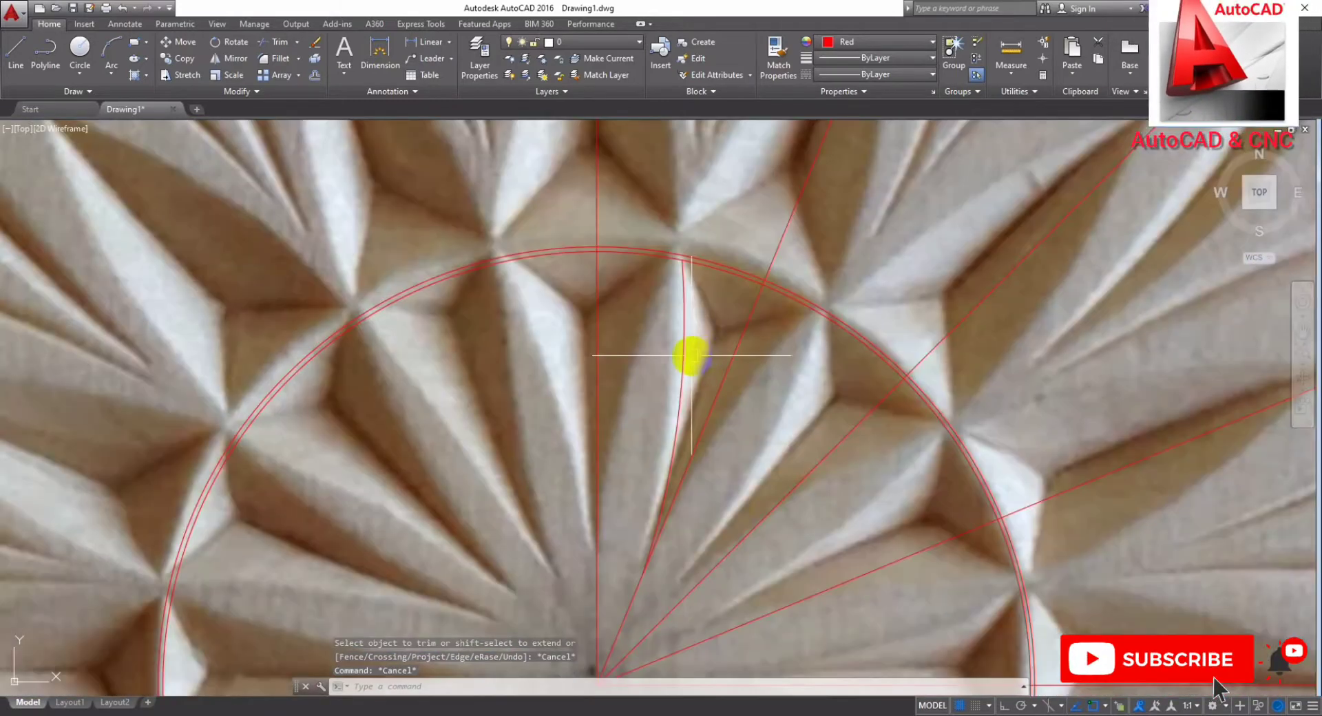
{"action": "left_click", "coordinate": [673, 368]}
{"action": "middle_click_drag", "start_coordinate": [745, 412], "coordinate": [728, 386]}
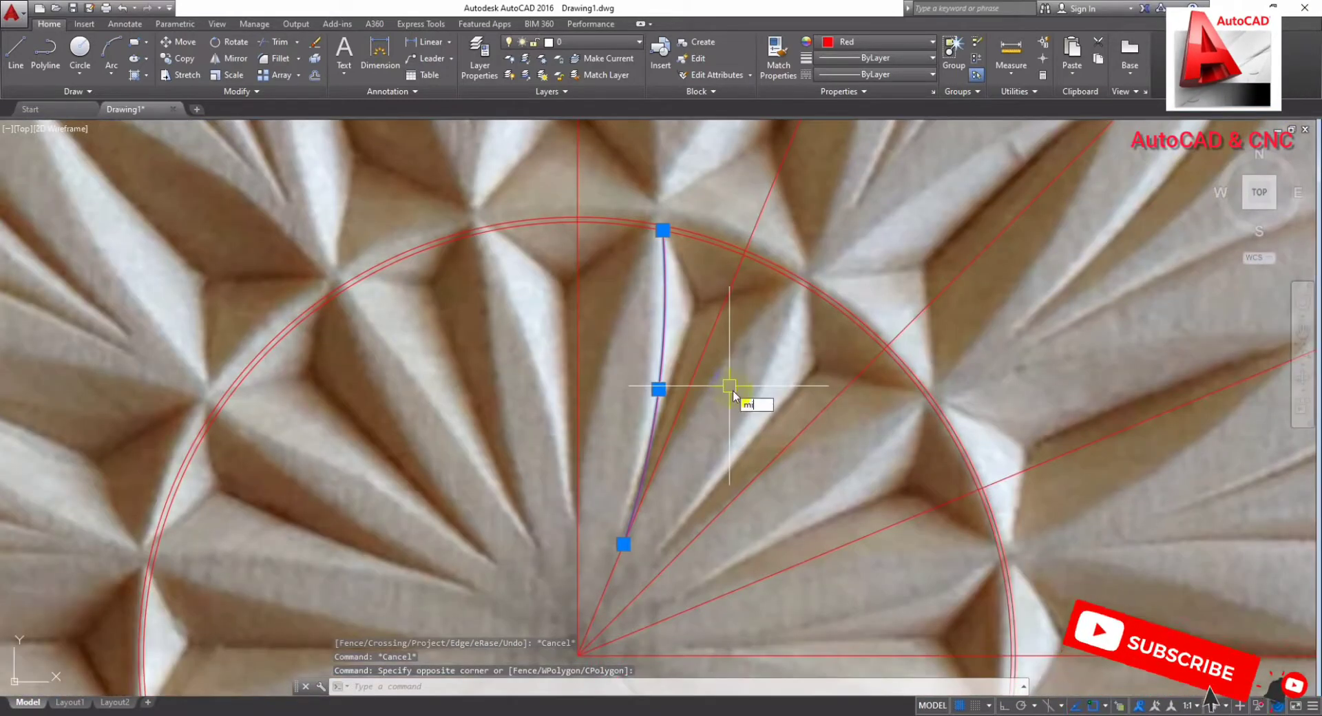
{"action": "key", "text": "Return"}
{"action": "left_click", "coordinate": [716, 330]}
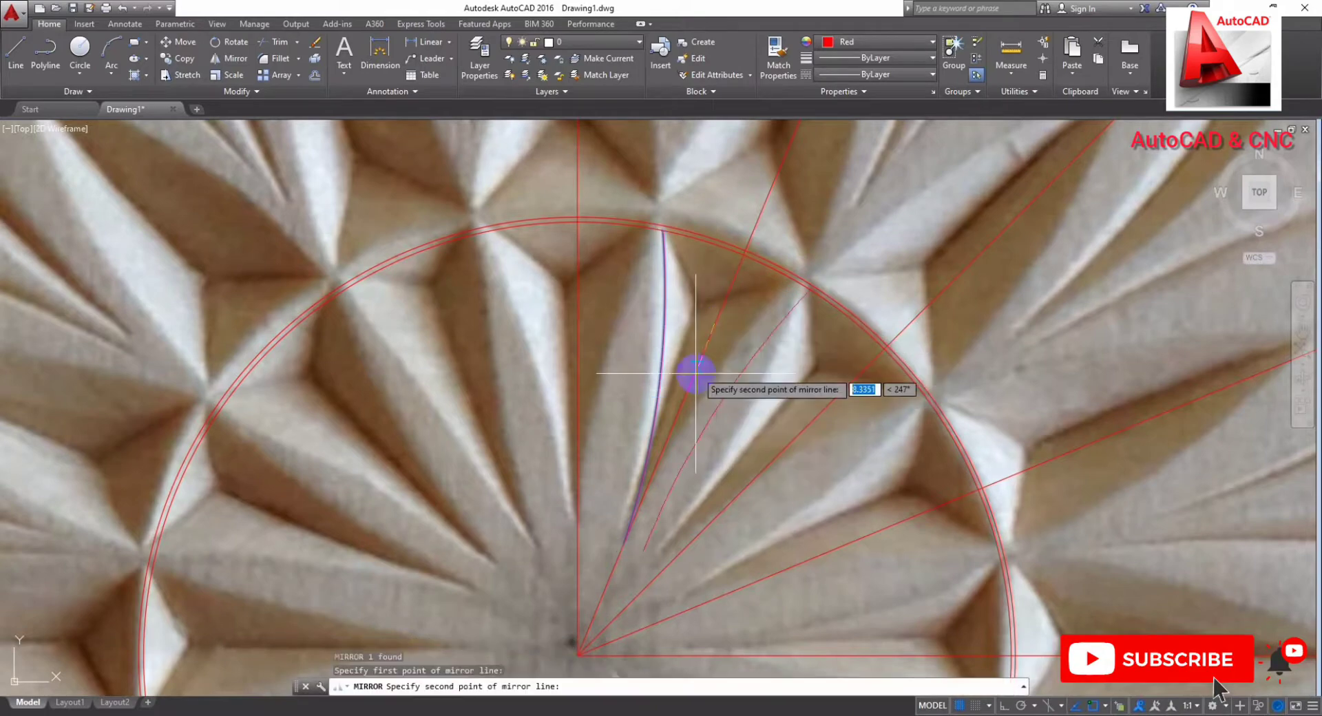
{"action": "left_click", "coordinate": [684, 396]}
{"action": "key", "text": "Escape"}
{"action": "key", "text": "Escape"}
{"action": "middle_click_drag", "start_coordinate": [750, 331], "coordinate": [724, 376]}
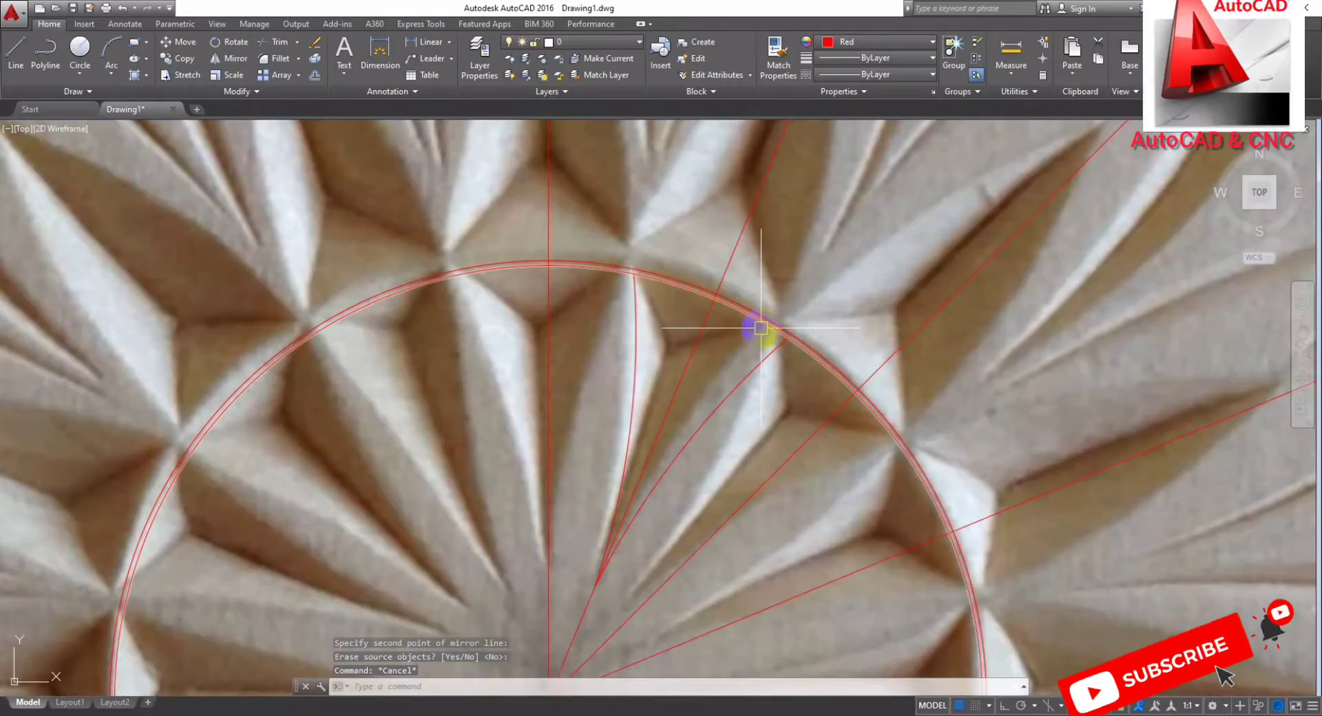
Step: Erase the extra overlapping arc along the circle, leaving a single ring
{"action": "type", "text": "tr"}
{"action": "key", "text": "Return"}
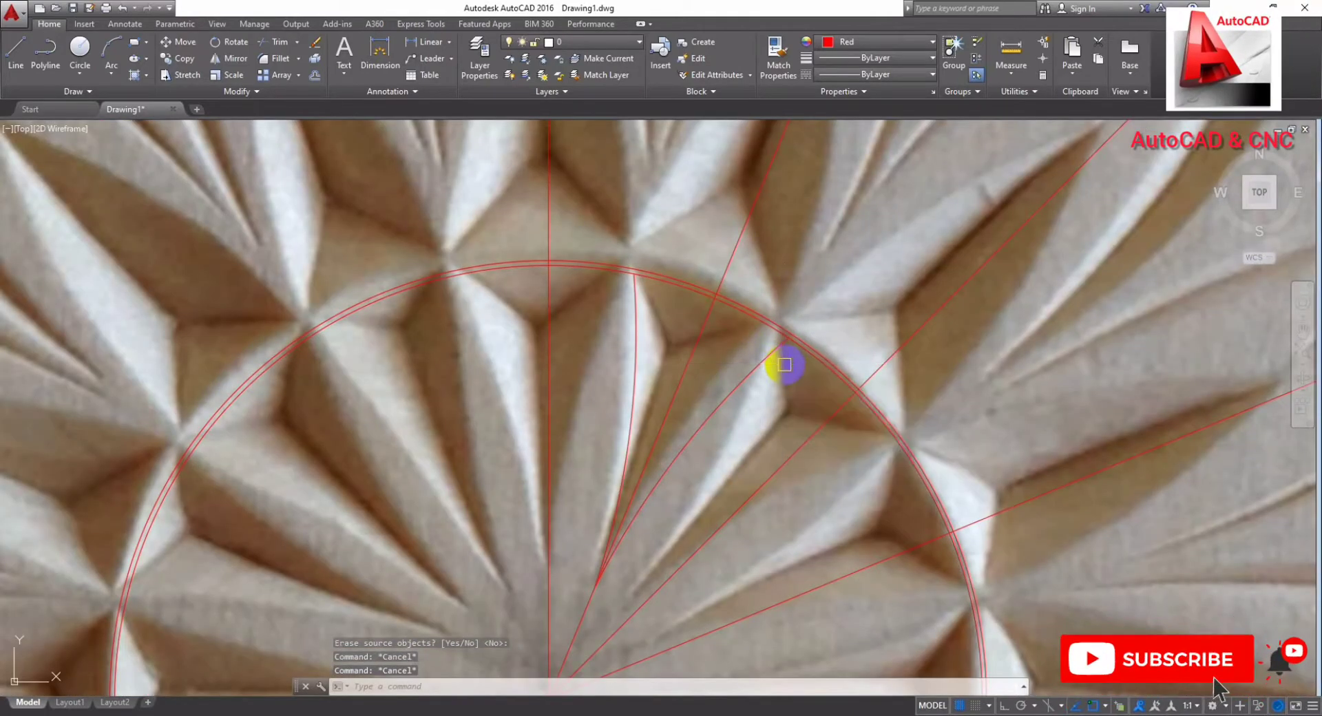
{"action": "key", "text": "Return"}
{"action": "scroll", "coordinate": [594, 285], "scroll_direction": "up", "scroll_amount": 2}
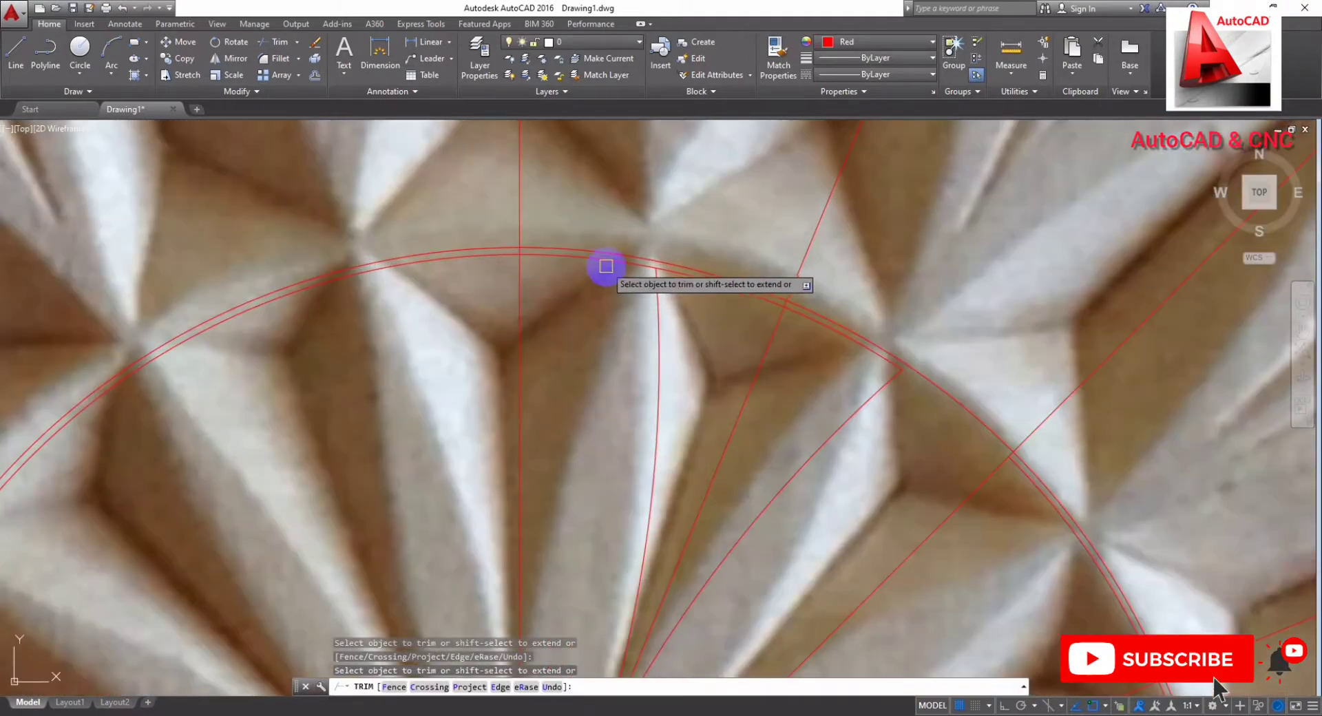
{"action": "key", "text": "Escape"}
{"action": "scroll", "coordinate": [567, 266], "scroll_direction": "down", "scroll_amount": 2}
{"action": "left_click", "coordinate": [519, 339]}
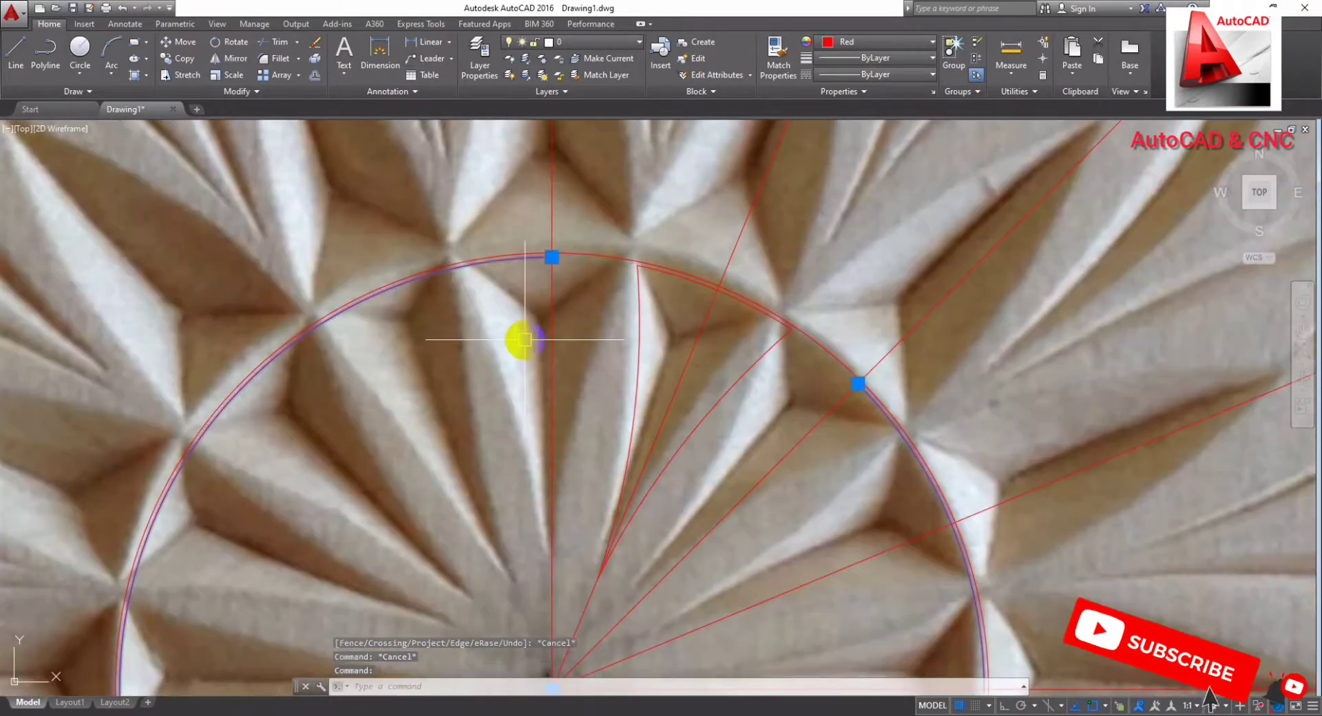
{"action": "key", "text": "Delete"}
{"action": "middle_click_drag", "start_coordinate": [731, 416], "coordinate": [725, 425]}
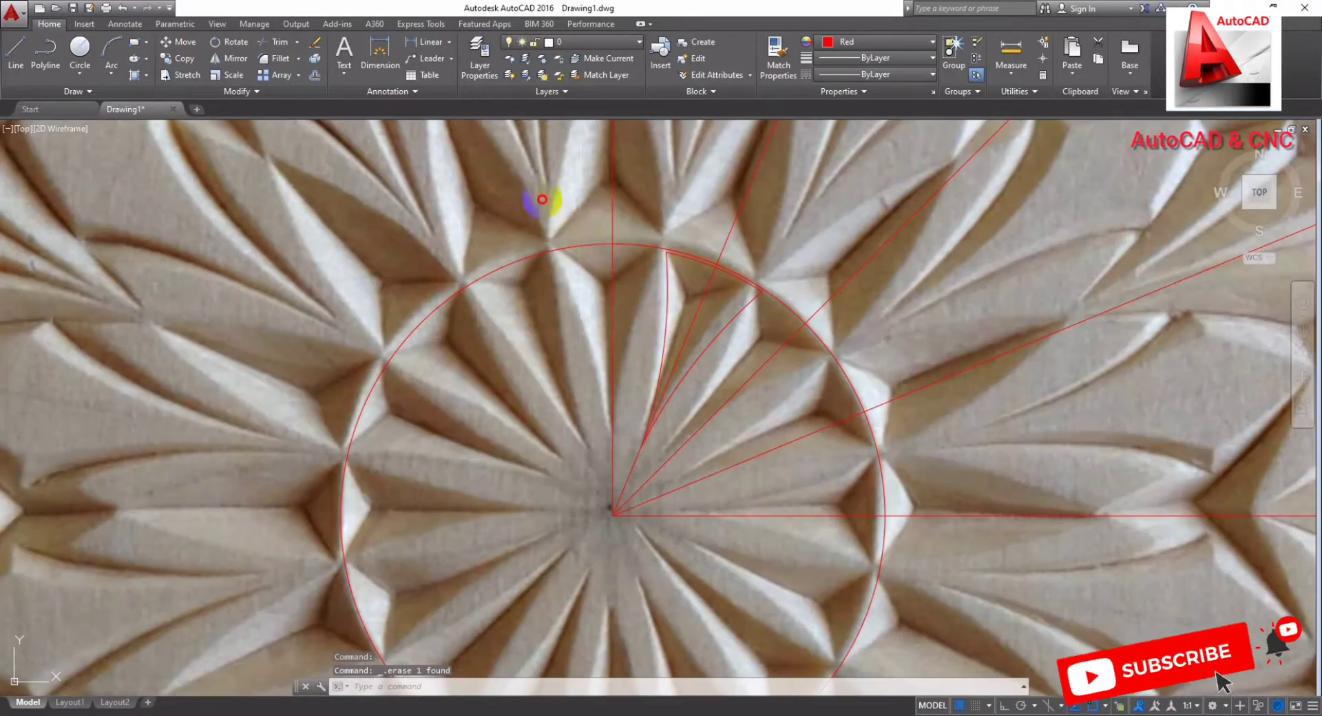
Step: Window-select the two side arcs and the top arc, then JOIN them into one polyline
{"action": "left_click", "coordinate": [542, 199]}
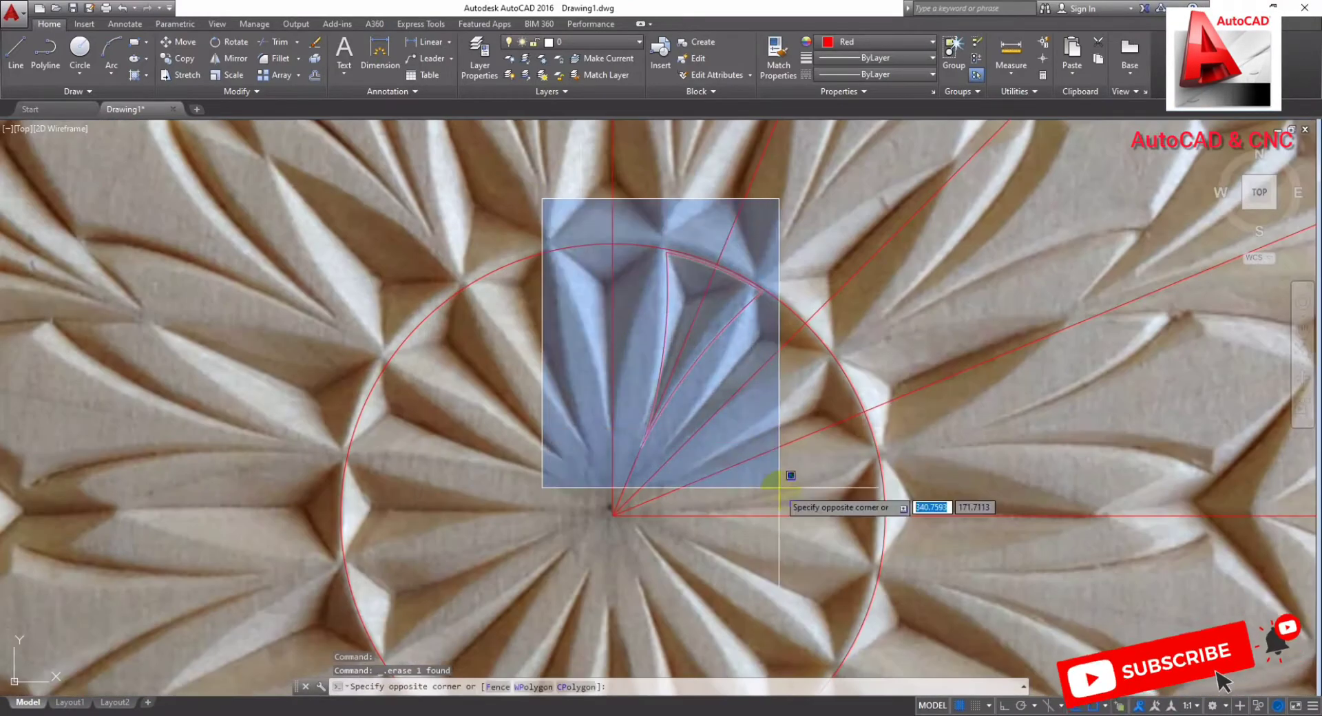
{"action": "left_click", "coordinate": [780, 495]}
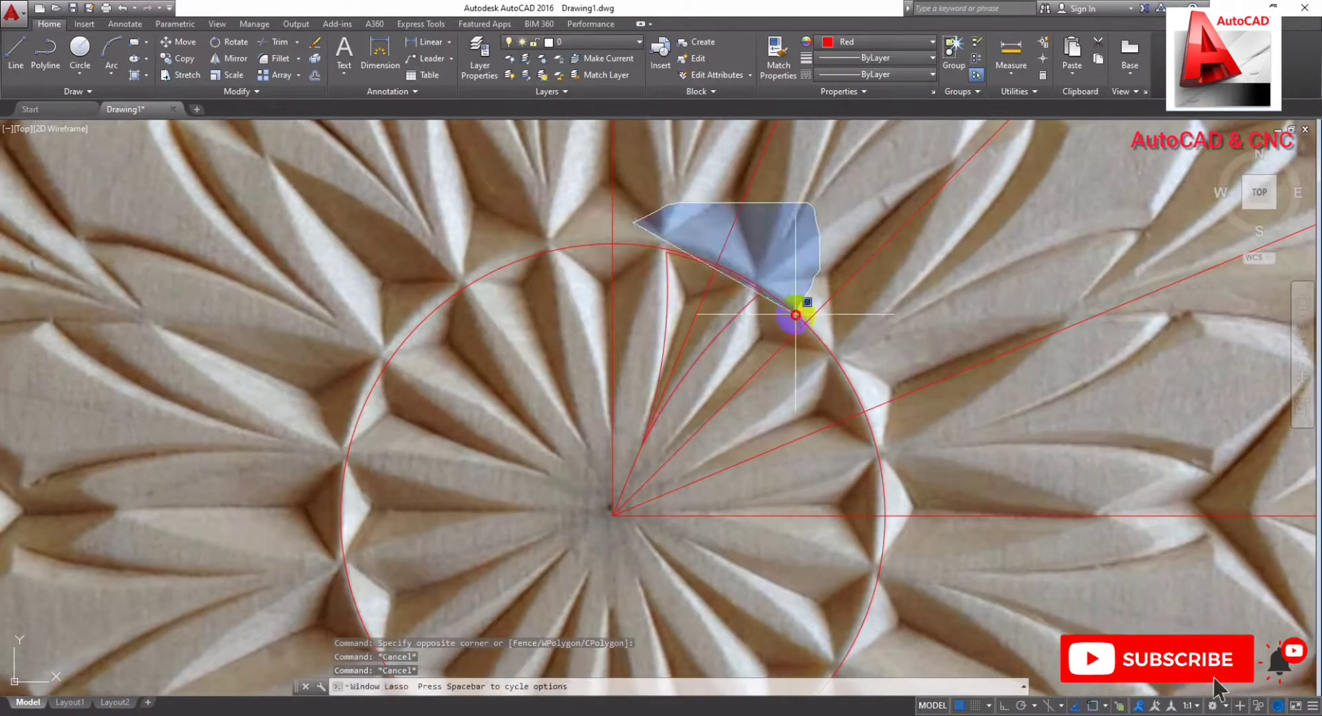
{"action": "left_click_drag", "start_coordinate": [611, 484], "coordinate": [613, 486]}
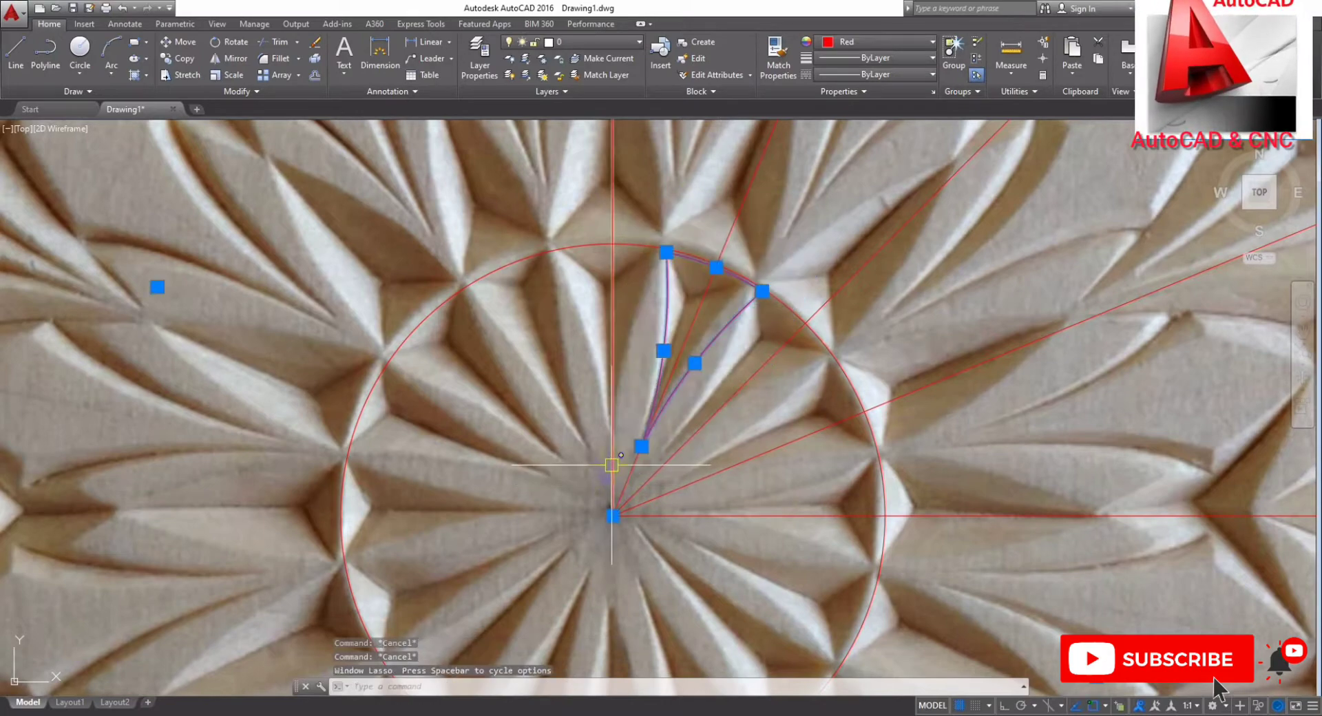
{"action": "type", "text": "j"}
{"action": "key", "text": "Return"}
{"action": "key", "text": "Escape"}
{"action": "left_click", "coordinate": [666, 308]}
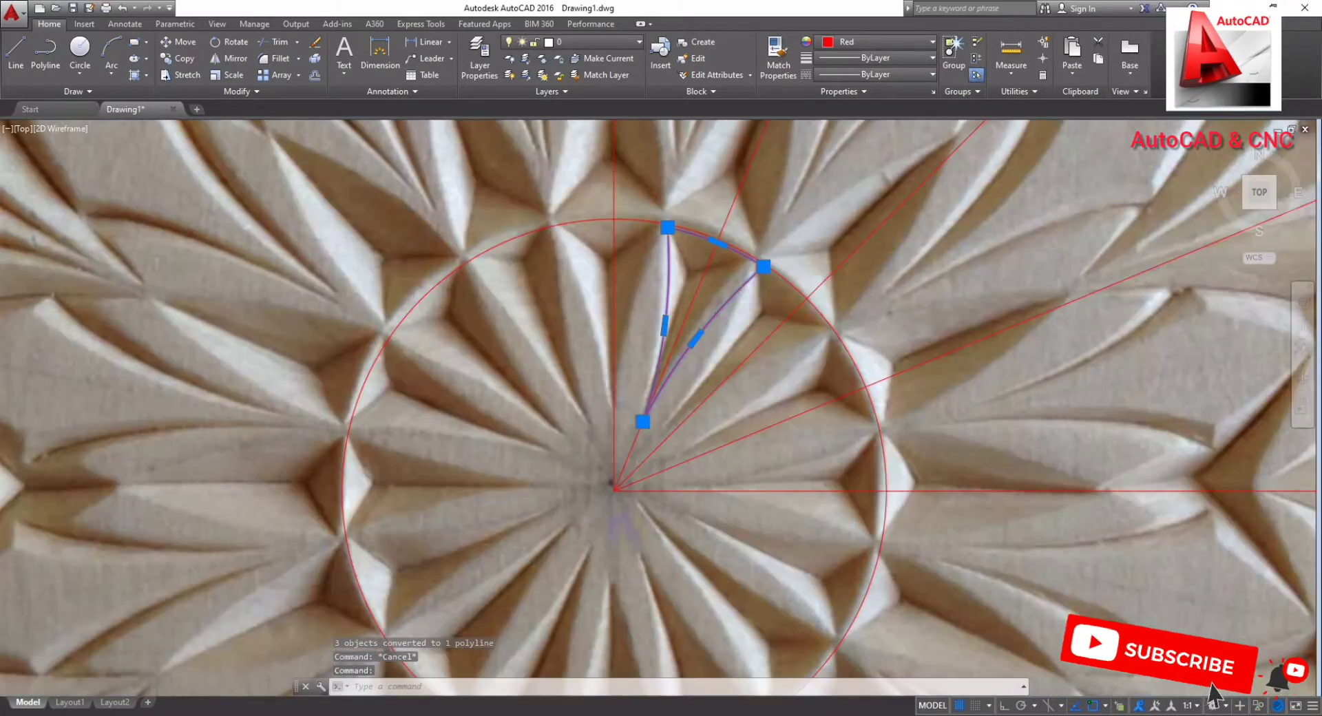
{"action": "scroll", "coordinate": [626, 530], "scroll_direction": "up", "scroll_amount": 2}
{"action": "type", "text": "AR"}
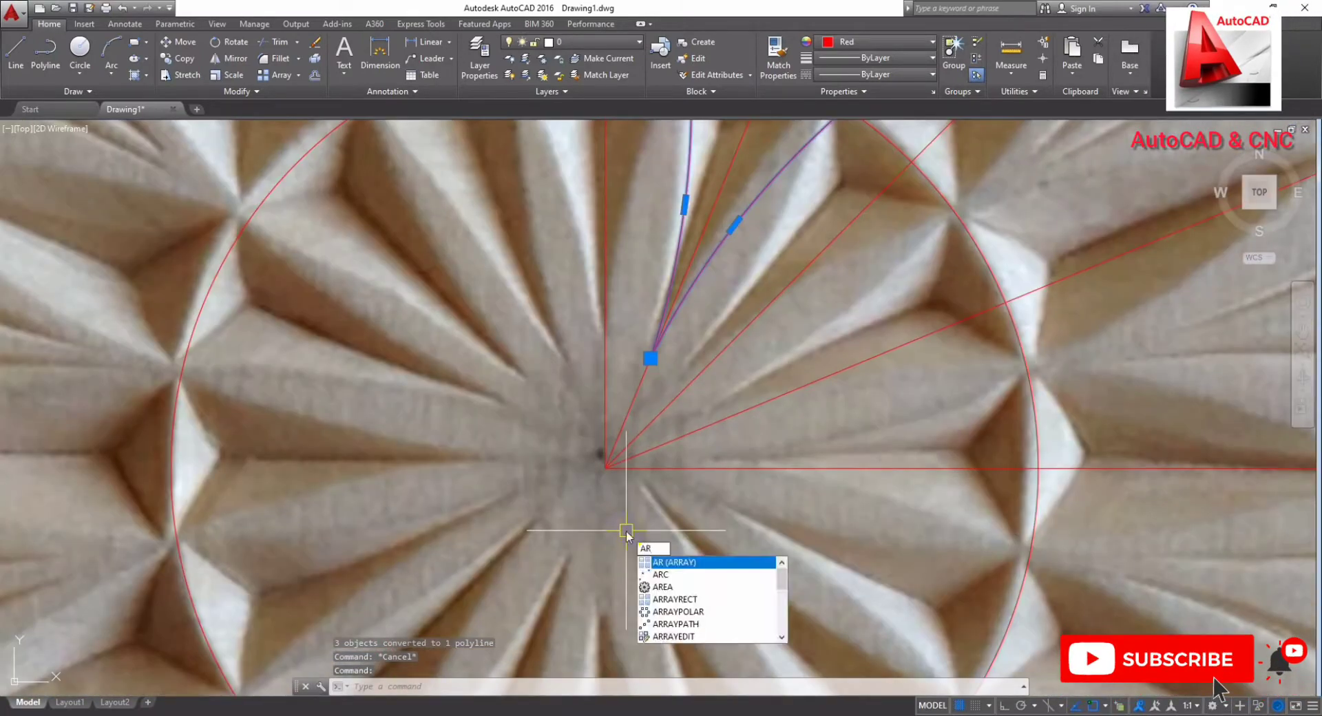
Step: Polar-array the petal polyline 16 times around the circle centre, then explode the array
{"action": "key", "text": "Return"}
{"action": "type", "text": "PO"}
{"action": "key", "text": "Return"}
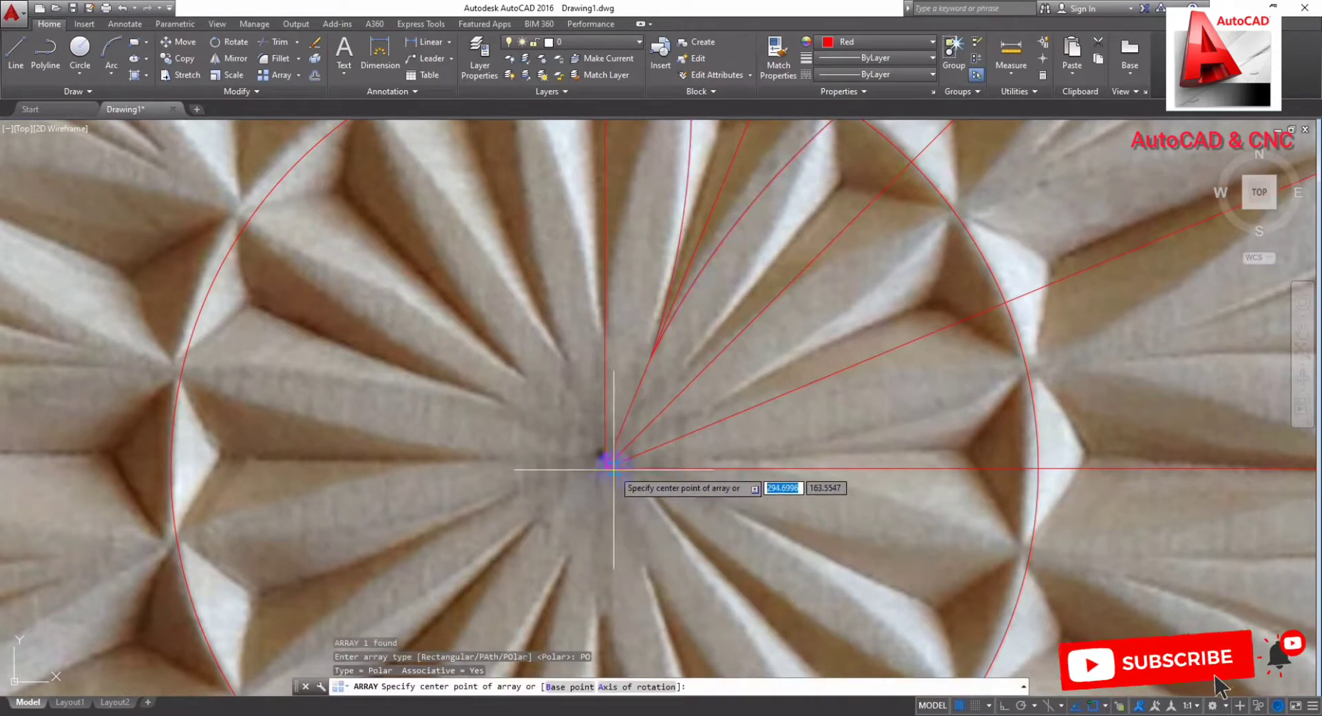
{"action": "left_click", "coordinate": [605, 469]}
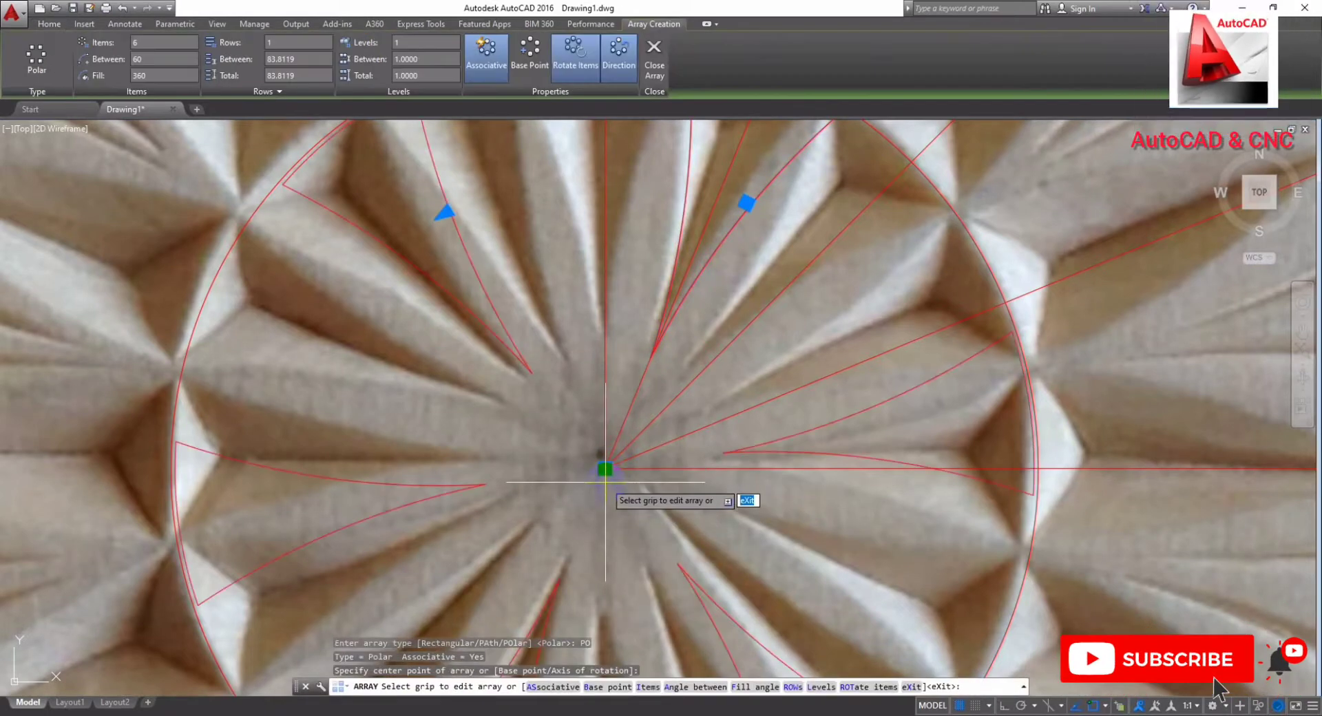
{"action": "type", "text": "i"}
{"action": "key", "text": "Return"}
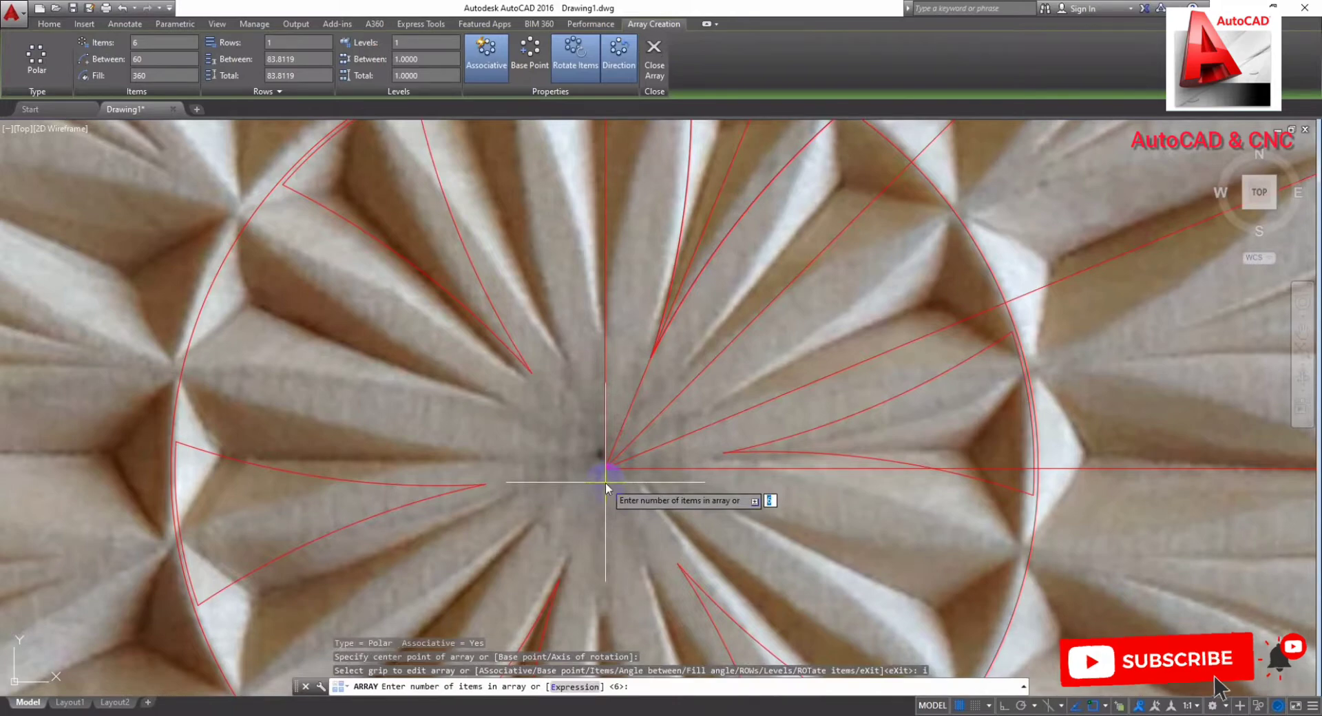
{"action": "type", "text": "16"}
{"action": "key", "text": "Return"}
{"action": "key", "text": "Escape"}
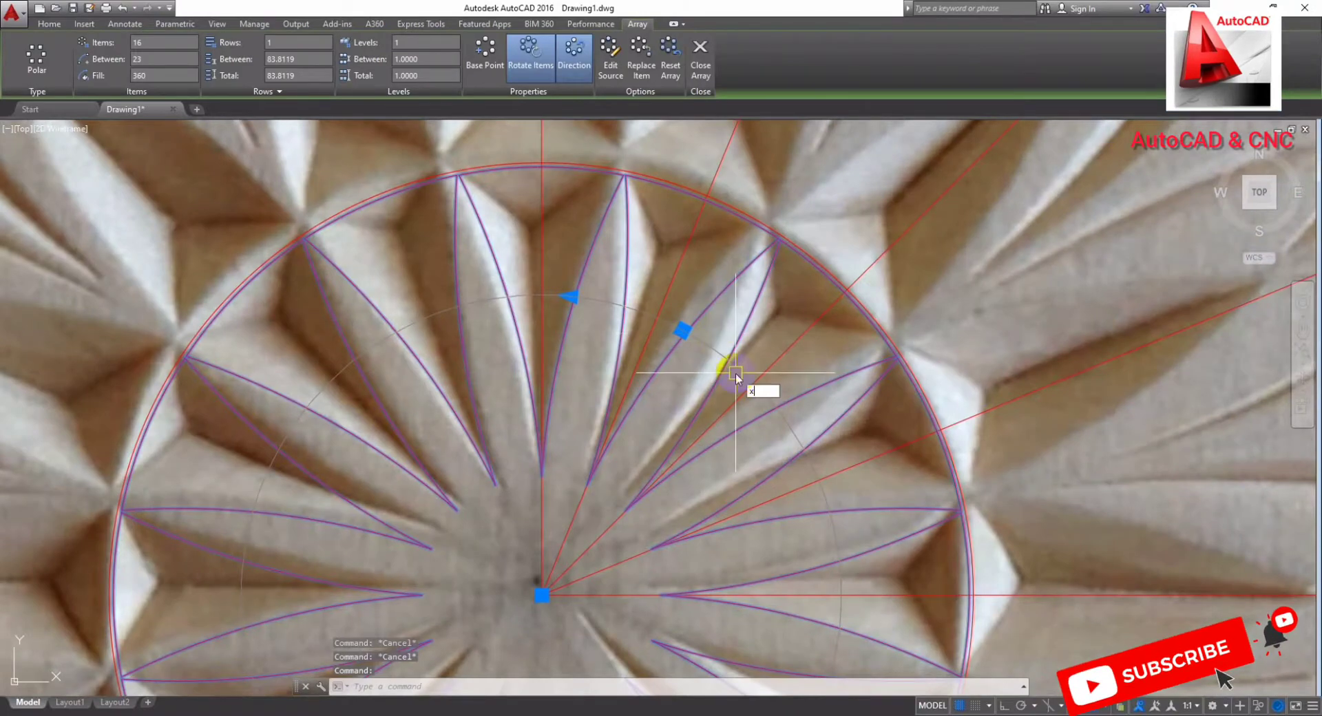
{"action": "key", "text": "Return"}
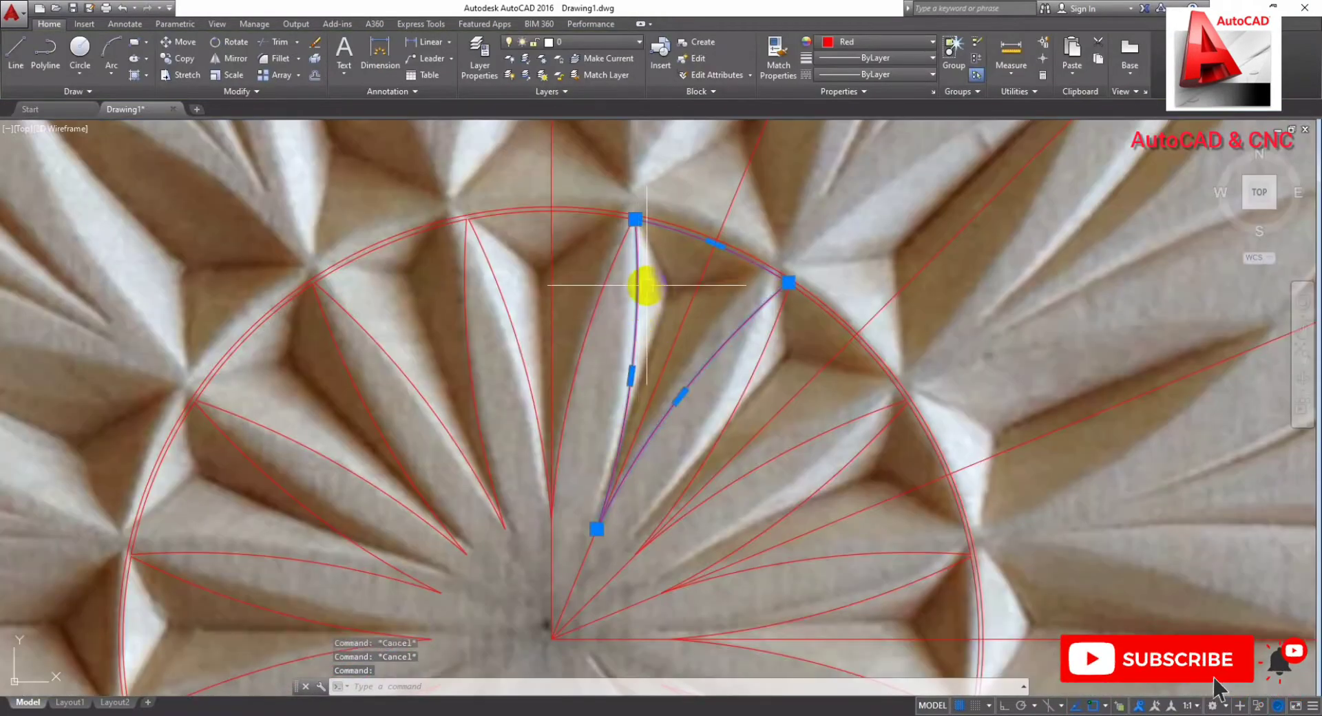
Step: Draw the first petal arc from its base along the groove to the line intersection
{"action": "middle_click_drag", "start_coordinate": [646, 285], "coordinate": [652, 391]}
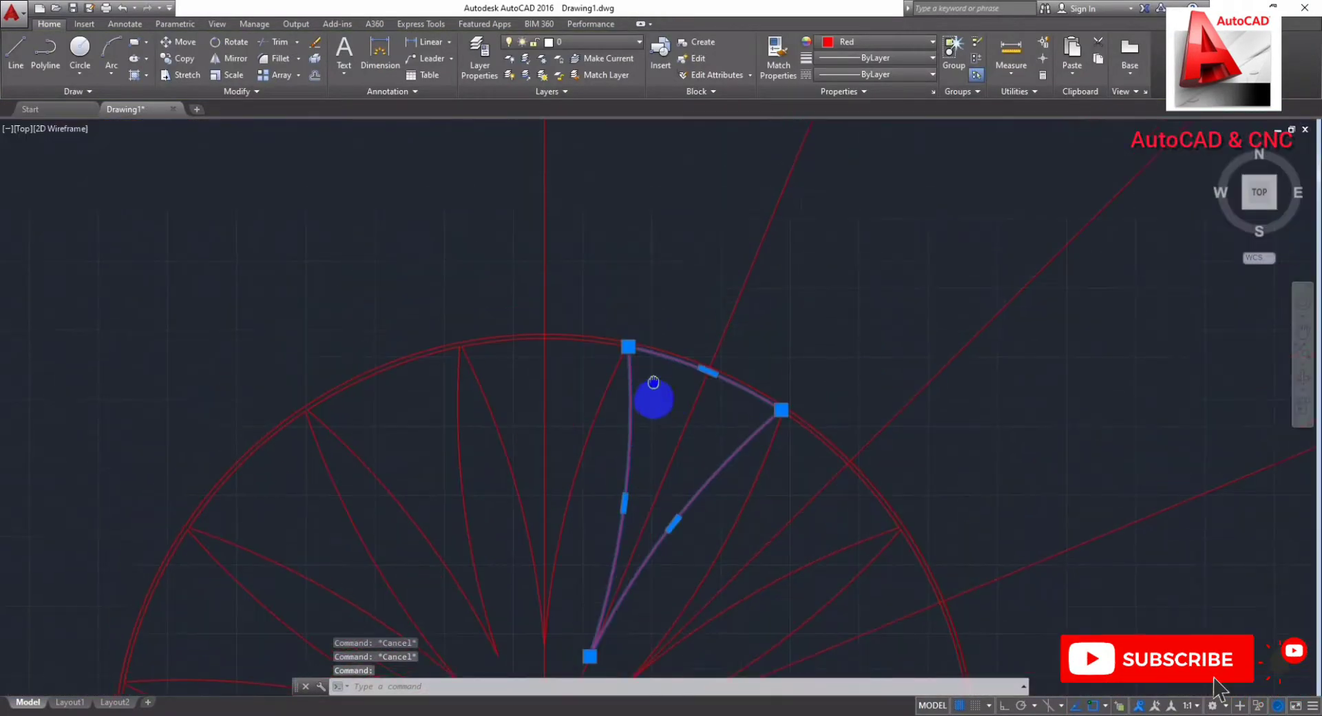
{"action": "key", "text": "Escape"}
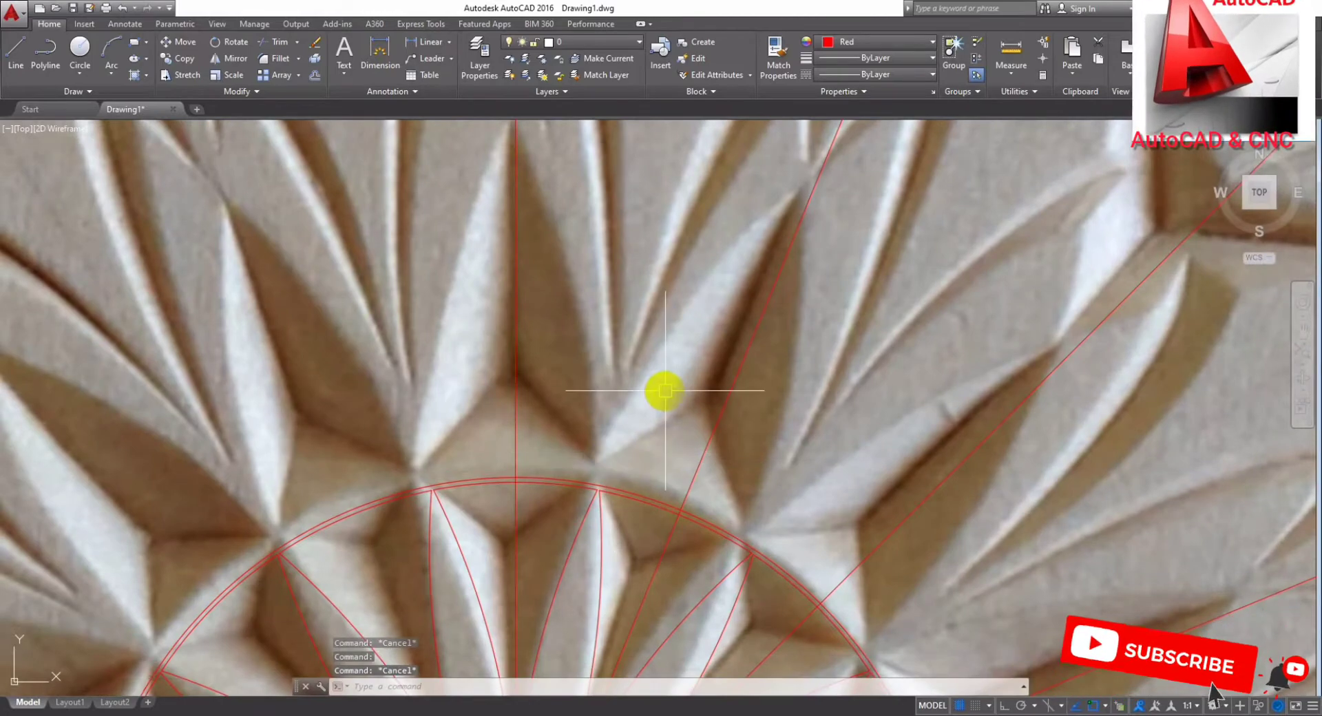
{"action": "mouse_move", "coordinate": [667, 386]}
{"action": "middle_mouse_down"}
{"action": "mouse_move", "coordinate": [711, 403]}
{"action": "mouse_move", "coordinate": [604, 318]}
{"action": "middle_mouse_up"}
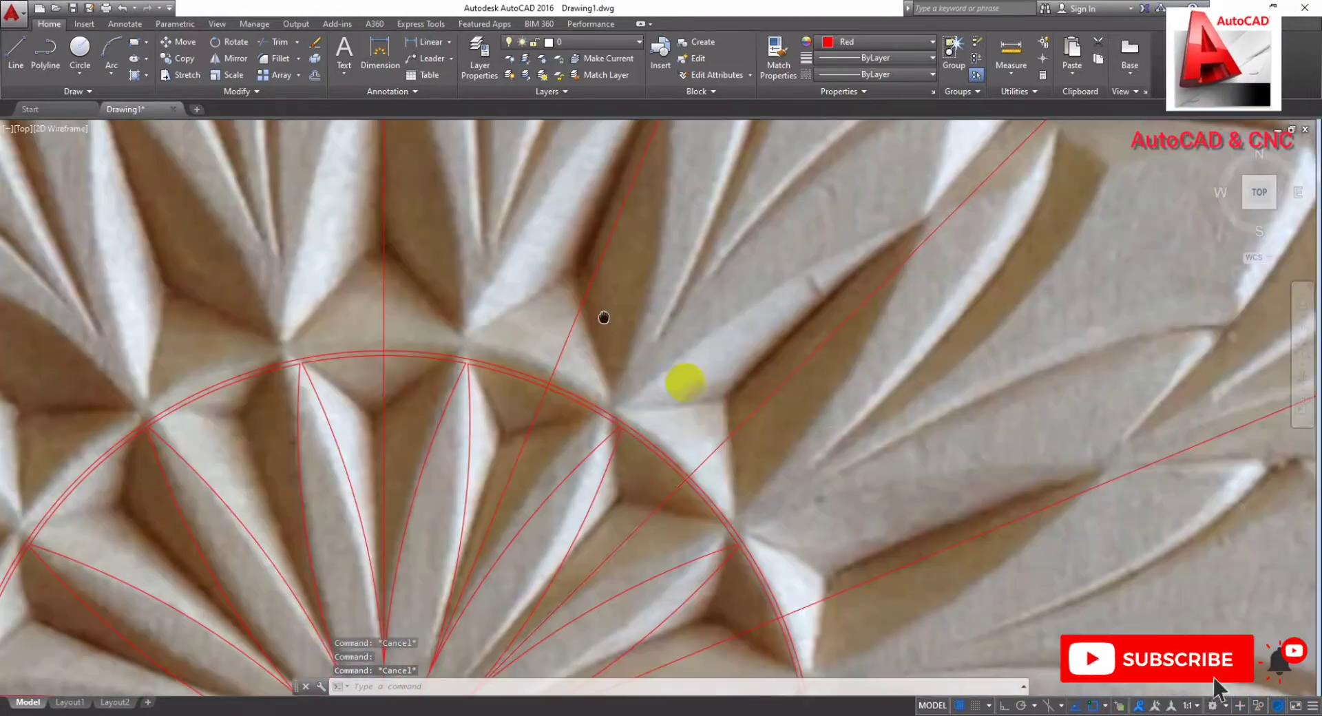
{"action": "scroll", "coordinate": [668, 404], "scroll_direction": "up", "scroll_amount": 2}
{"action": "key", "text": "Escape"}
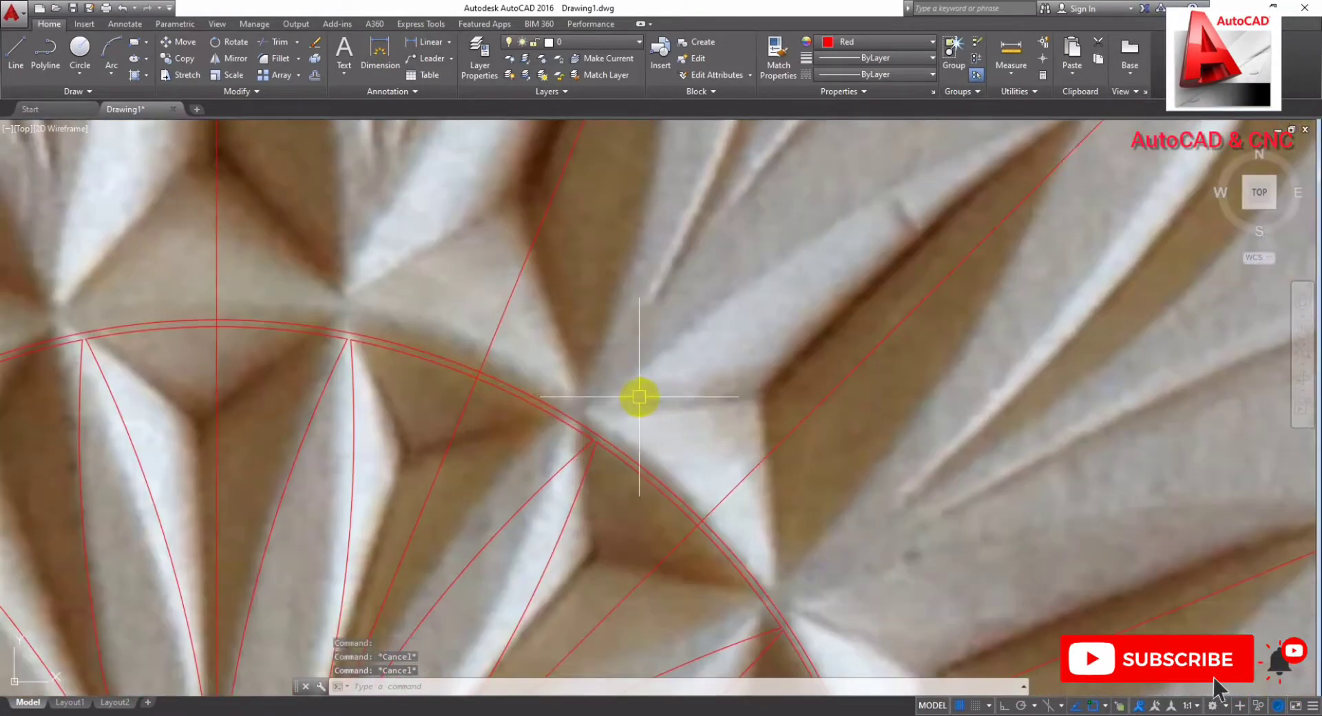
{"action": "type", "text": "a"}
{"action": "key", "text": "Return"}
{"action": "left_click", "coordinate": [605, 411]}
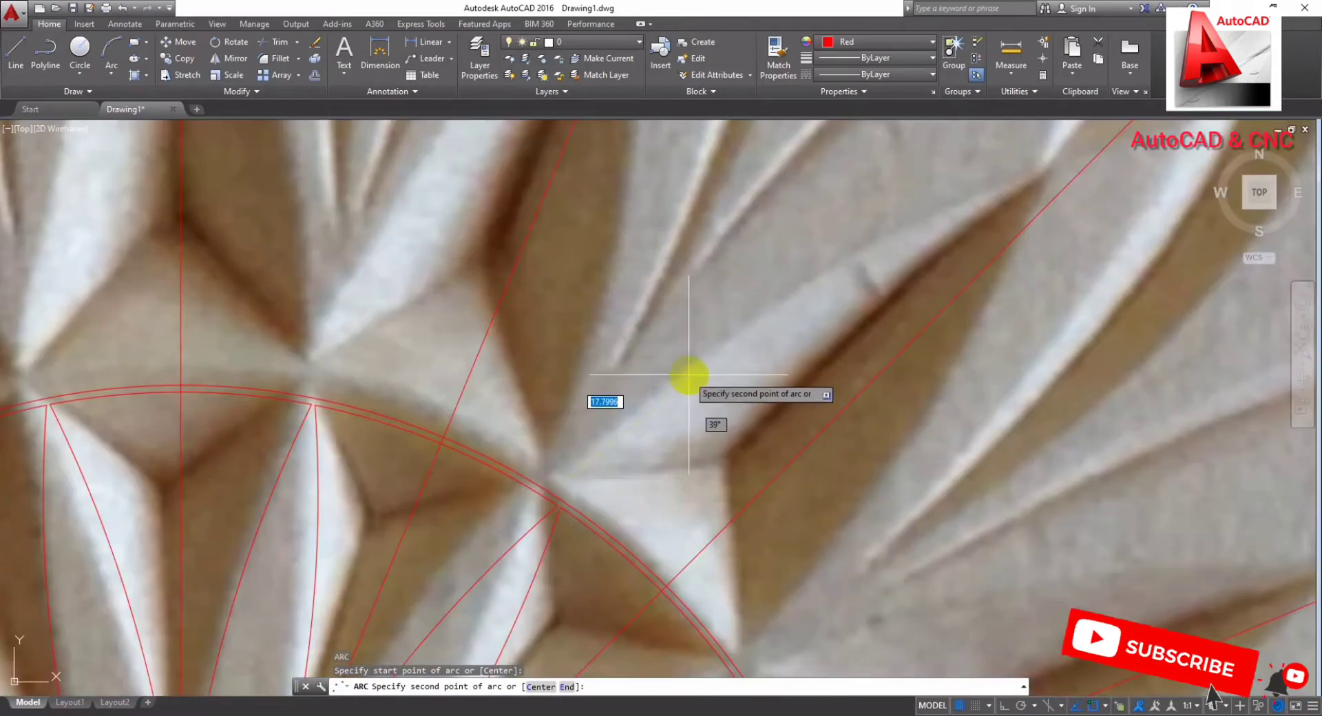
{"action": "left_click", "coordinate": [693, 366]}
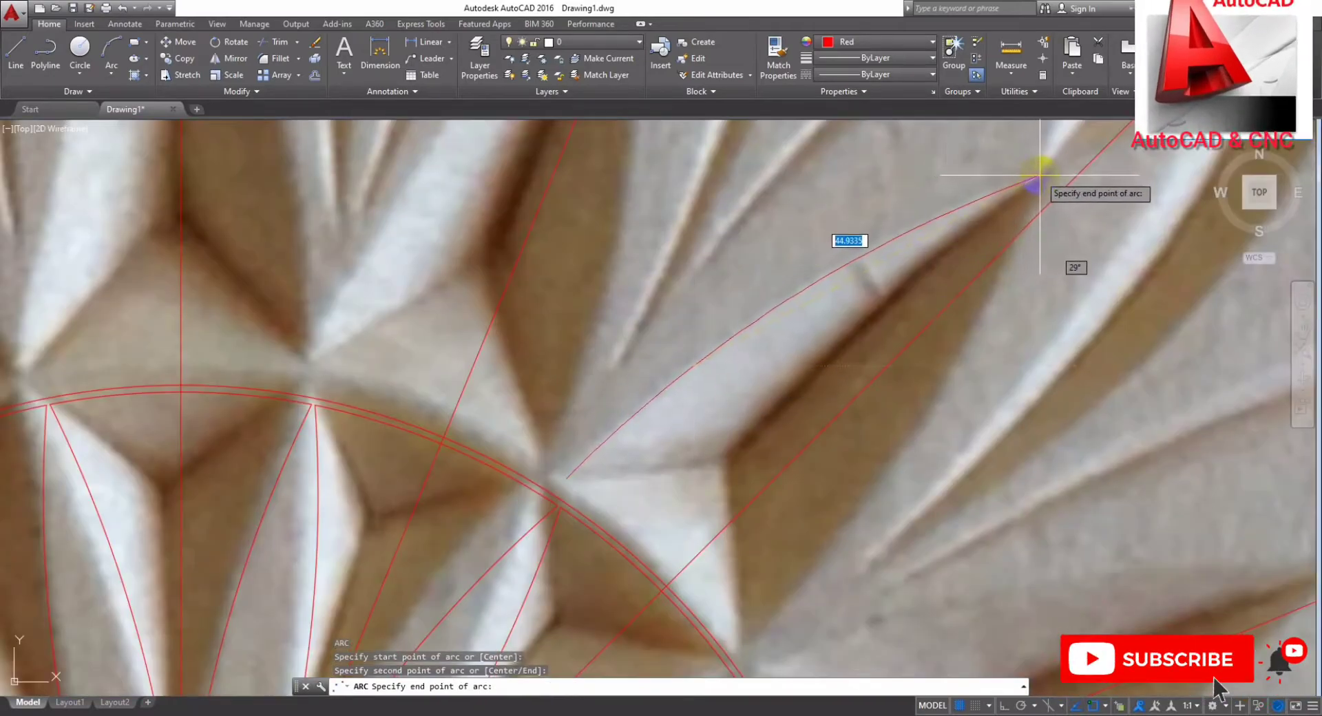
{"action": "left_click", "coordinate": [1060, 174]}
{"action": "key", "text": "Escape"}
Step: Draw a second arc along the other side of the carved leaf
{"action": "scroll", "coordinate": [871, 345], "scroll_direction": "down", "scroll_amount": 5}
{"action": "scroll", "coordinate": [955, 318], "scroll_direction": "up", "scroll_amount": 2}
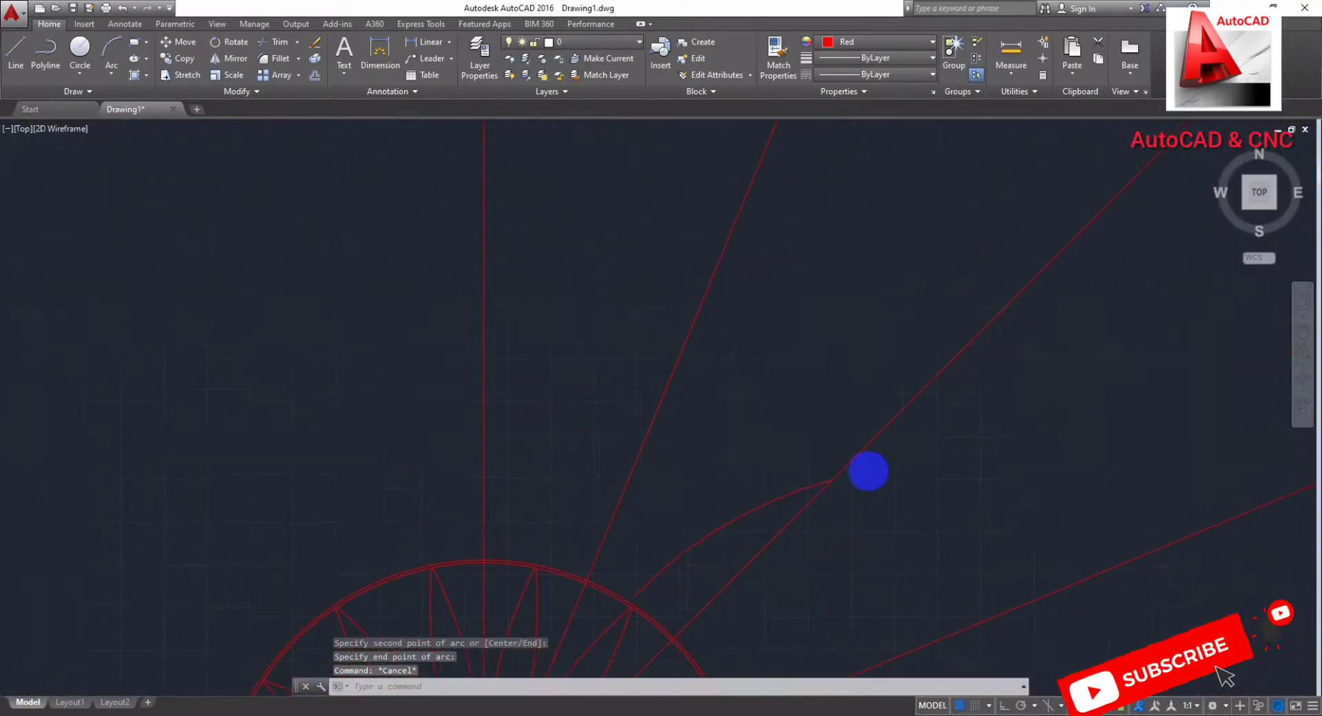
{"action": "scroll", "coordinate": [865, 472], "scroll_direction": "up", "scroll_amount": 2}
{"action": "scroll", "coordinate": [837, 465], "scroll_direction": "up", "scroll_amount": 2}
{"action": "scroll", "coordinate": [791, 492], "scroll_direction": "up", "scroll_amount": 2}
{"action": "scroll", "coordinate": [782, 526], "scroll_direction": "up", "scroll_amount": 2}
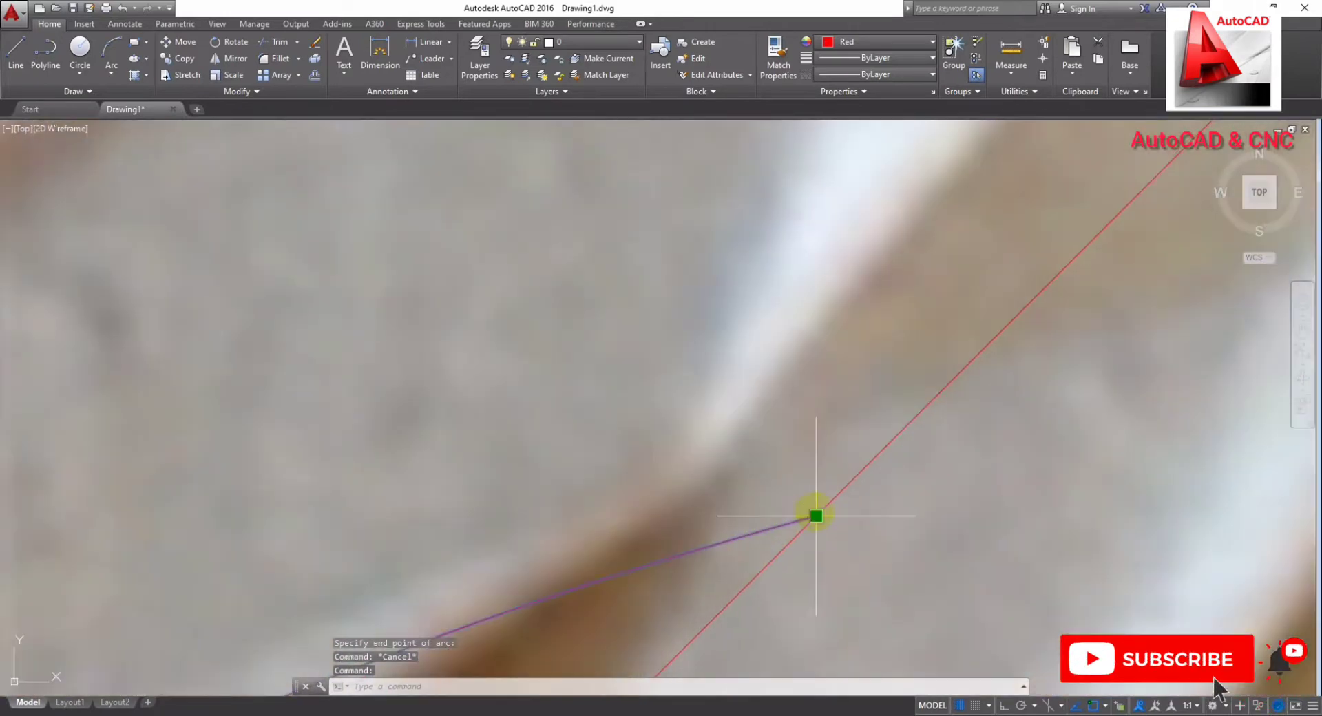
{"action": "key", "text": "Escape"}
{"action": "key", "text": "Escape"}
{"action": "scroll", "coordinate": [758, 528], "scroll_direction": "down", "scroll_amount": 3}
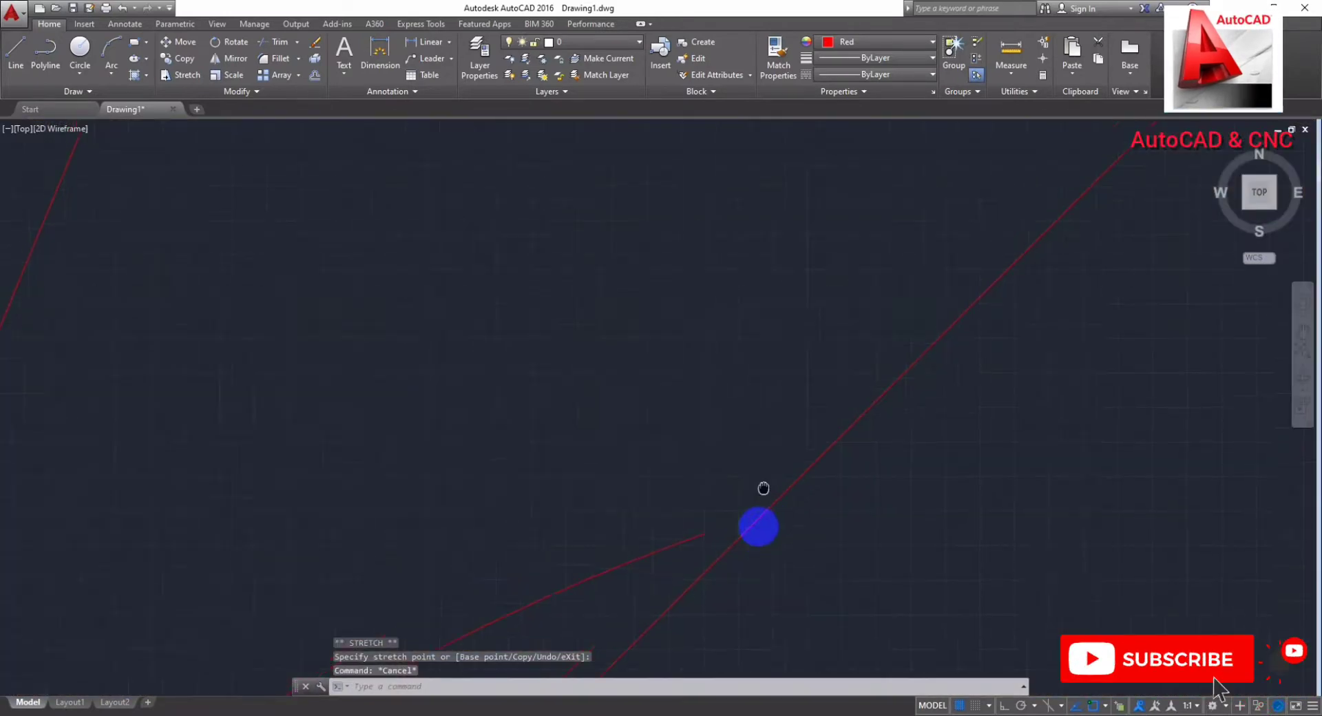
{"action": "type", "text": "a"}
{"action": "key", "text": "Return"}
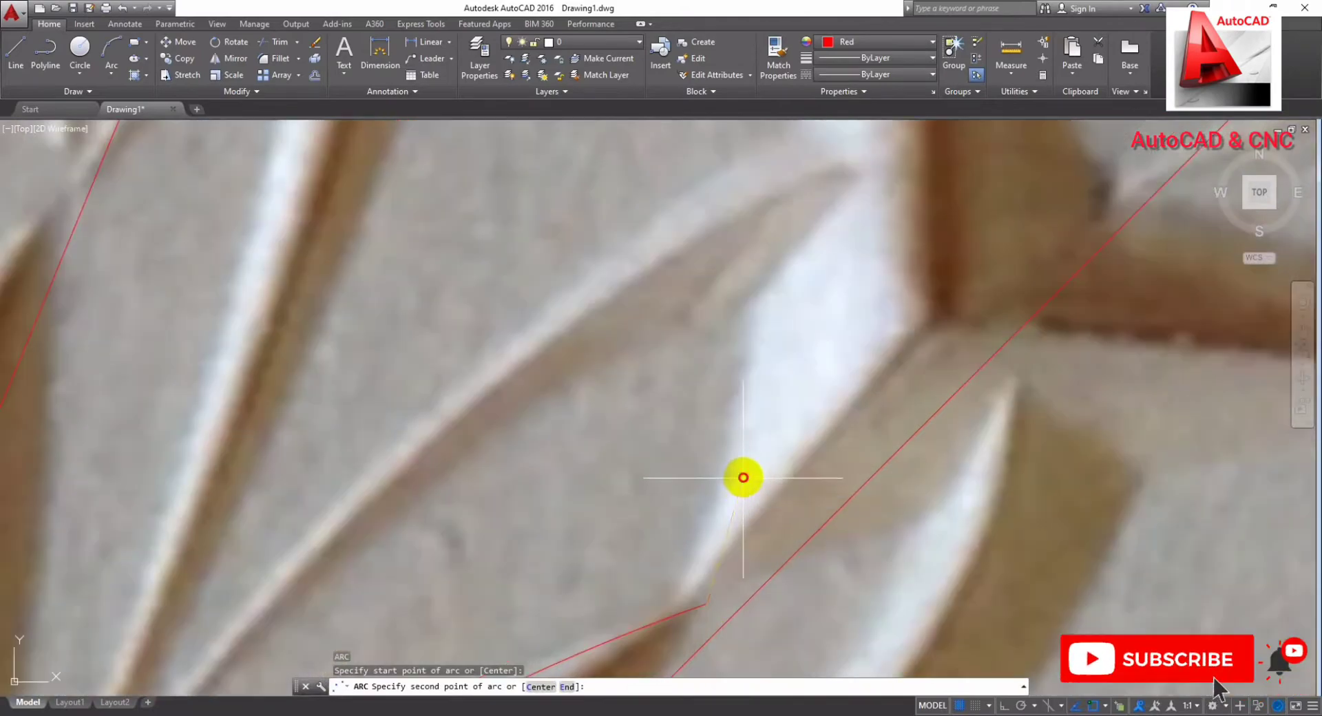
{"action": "left_click", "coordinate": [749, 427]}
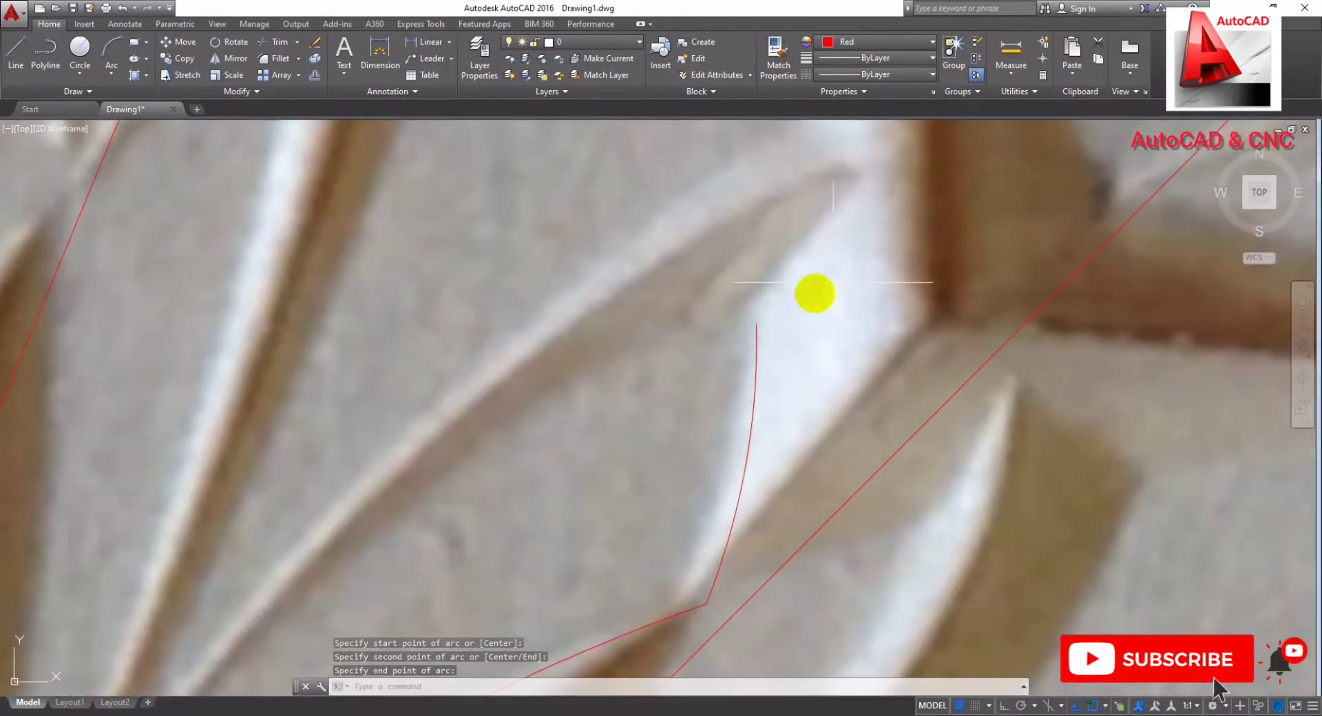
{"action": "left_click", "coordinate": [831, 318]}
Step: Draw an arc from the line's endpoint to the petal, closing the pointed outline
{"action": "middle_click_drag", "start_coordinate": [862, 289], "coordinate": [824, 416]}
{"action": "scroll", "coordinate": [861, 300], "scroll_direction": "down", "scroll_amount": 5}
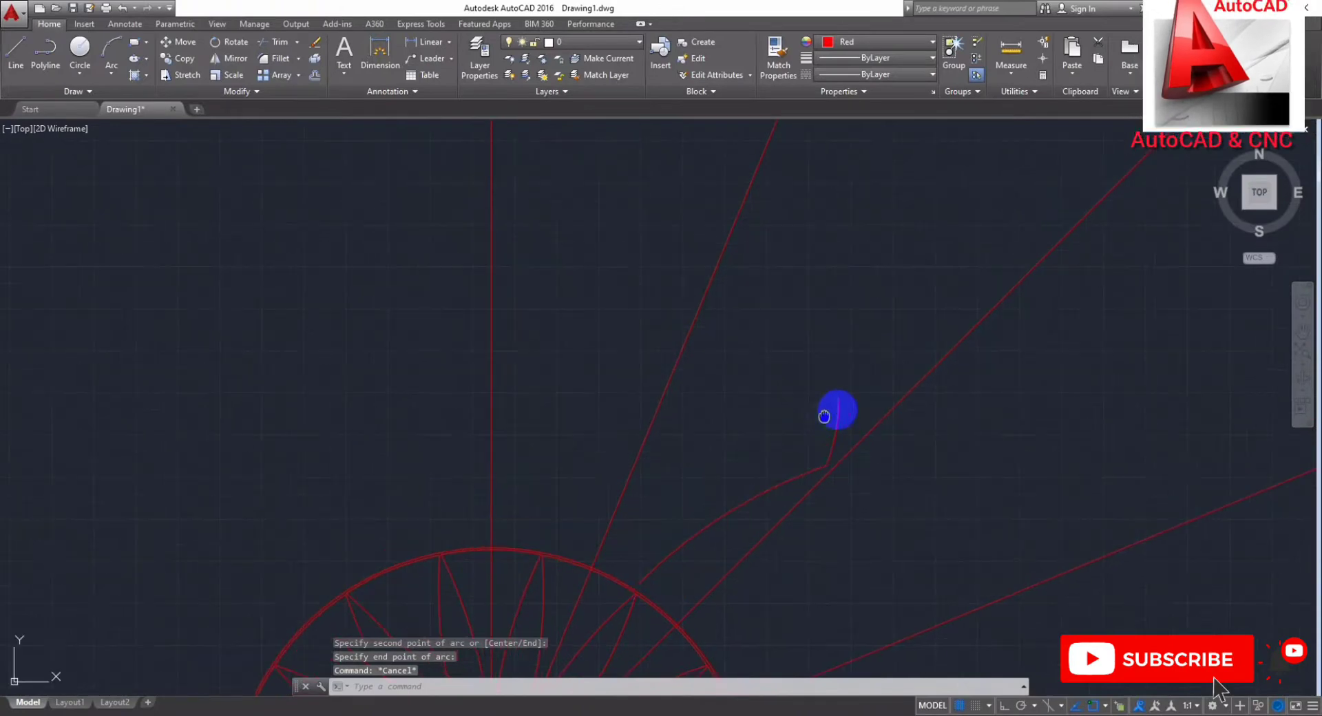
{"action": "scroll", "coordinate": [833, 410], "scroll_direction": "down", "scroll_amount": 2}
{"action": "scroll", "coordinate": [829, 407], "scroll_direction": "up", "scroll_amount": 2}
{"action": "key", "text": "Return"}
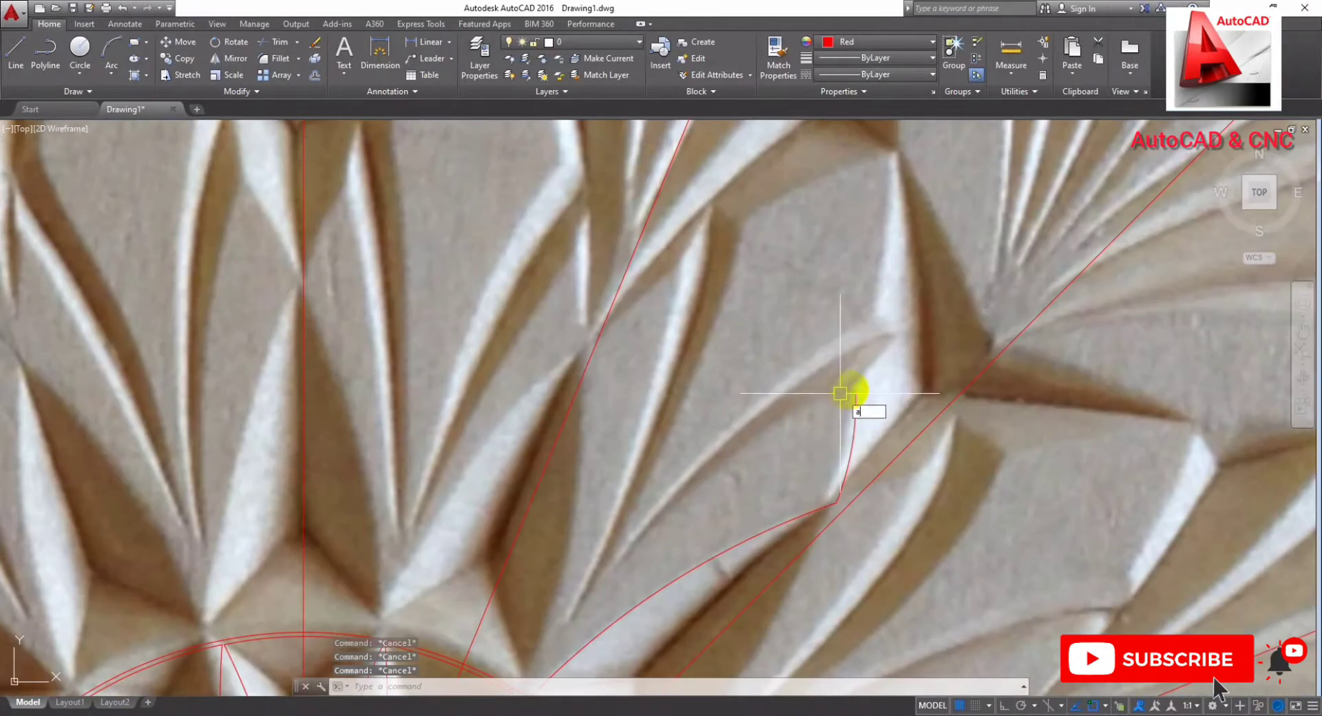
{"action": "left_click", "coordinate": [851, 396]}
{"action": "scroll", "coordinate": [792, 414], "scroll_direction": "up", "scroll_amount": 2}
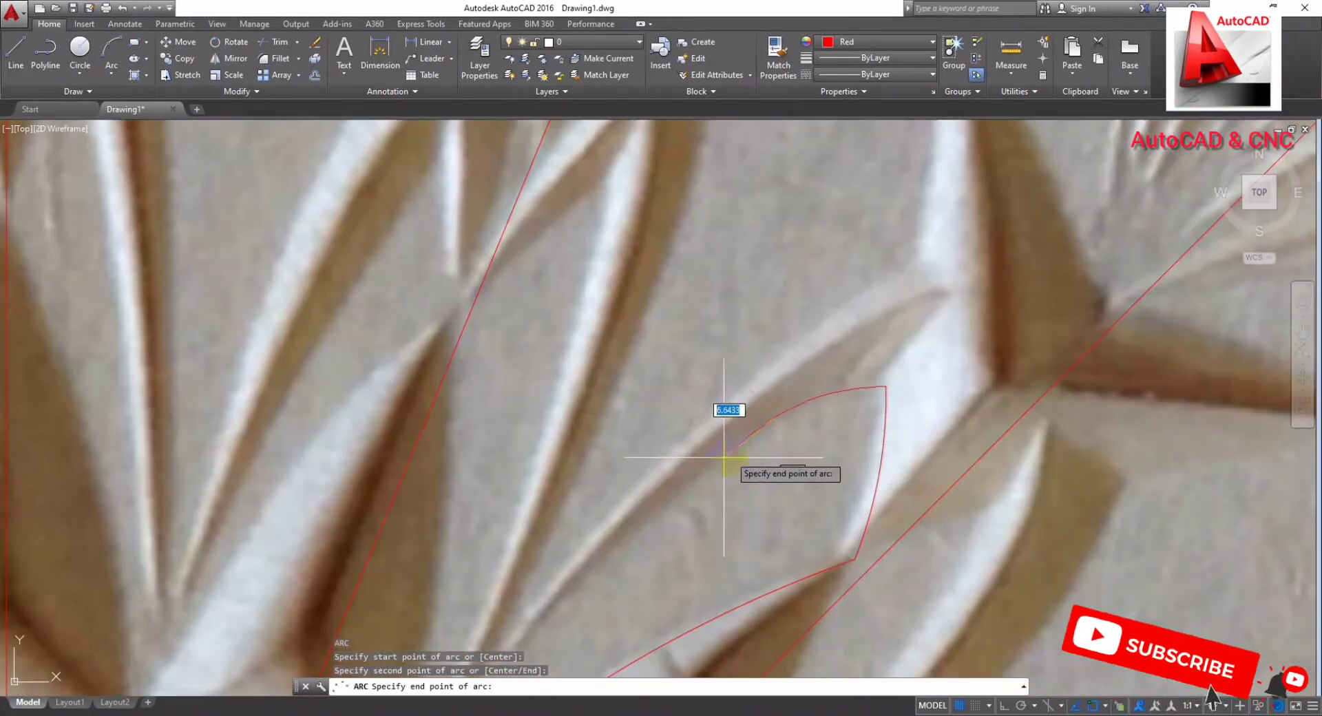
{"action": "left_click", "coordinate": [702, 472]}
{"action": "scroll", "coordinate": [701, 472], "scroll_direction": "up", "scroll_amount": 3}
{"action": "key", "text": "Return"}
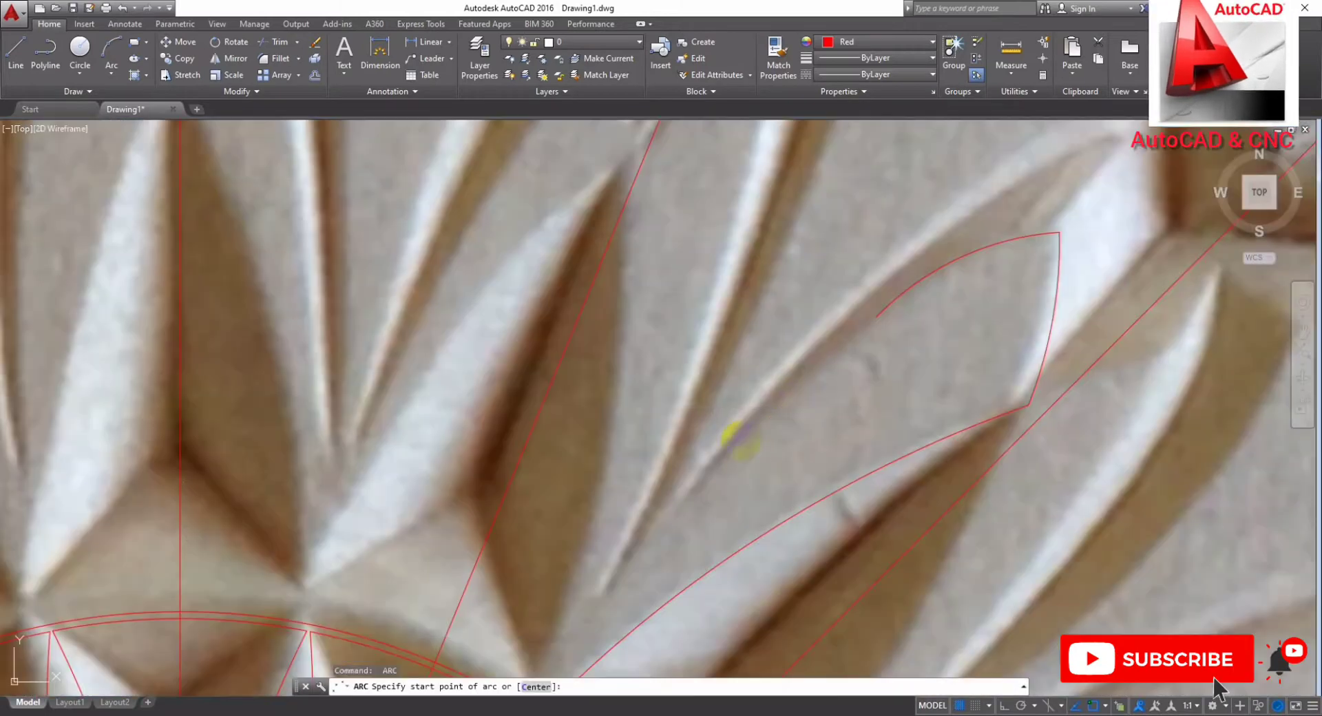
{"action": "key", "text": "Return"}
{"action": "key", "text": "Escape"}
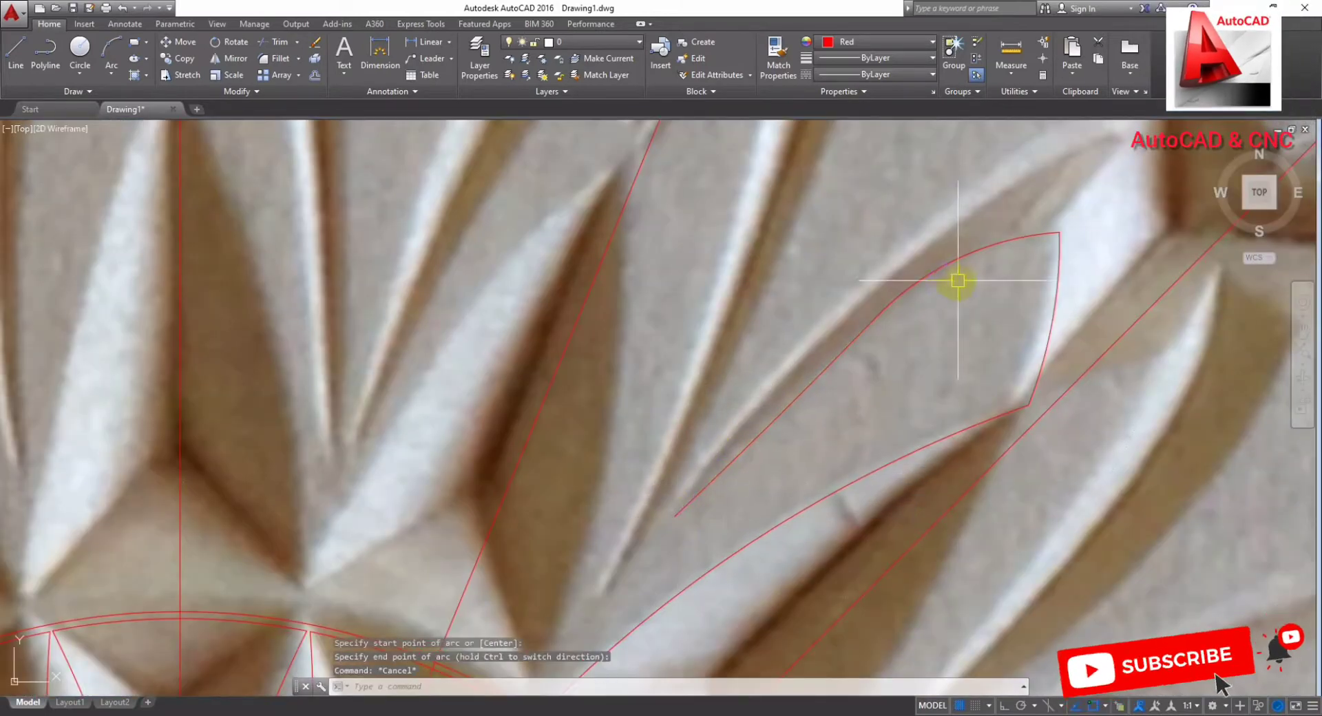
Step: Test-stretch the arc's grips to check its fit, cancelling each adjustment
{"action": "scroll", "coordinate": [975, 236], "scroll_direction": "up", "scroll_amount": 3}
{"action": "scroll", "coordinate": [896, 289], "scroll_direction": "up", "scroll_amount": 3}
{"action": "left_click", "coordinate": [854, 304]}
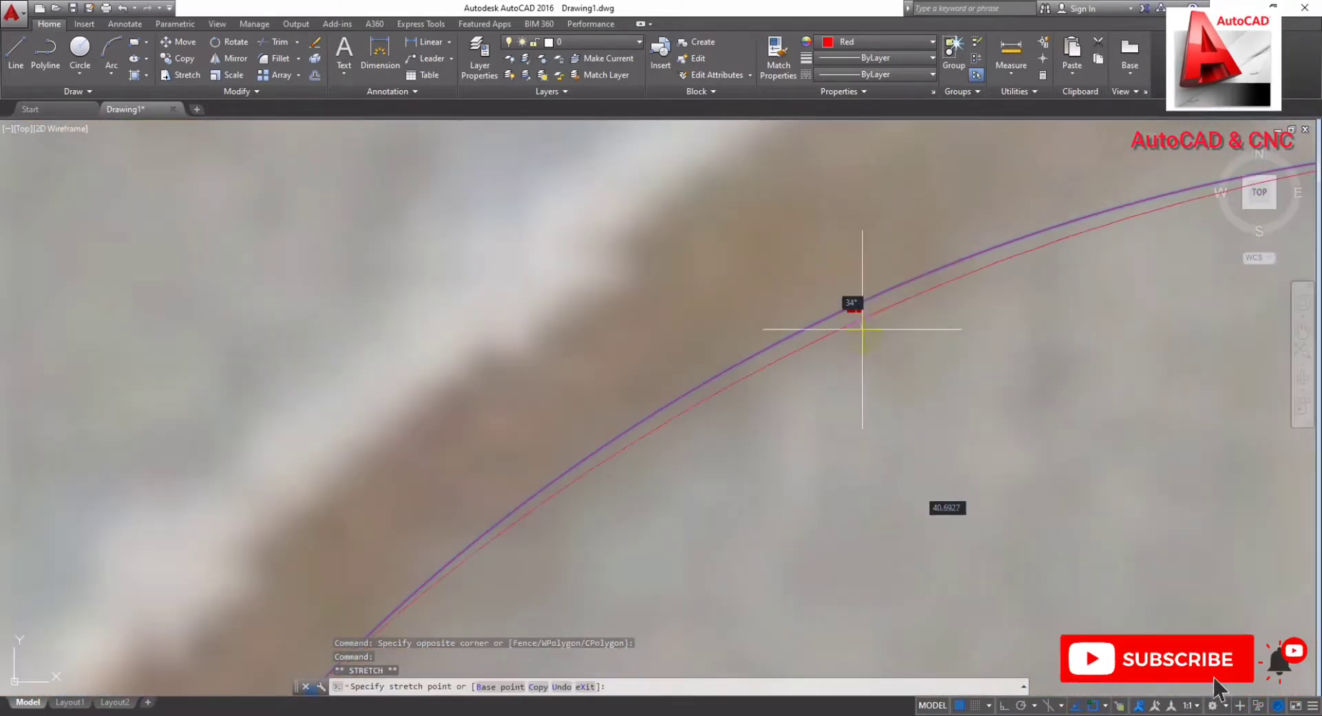
{"action": "key", "text": "Escape"}
{"action": "scroll", "coordinate": [939, 201], "scroll_direction": "down", "scroll_amount": 3}
{"action": "scroll", "coordinate": [877, 275], "scroll_direction": "down", "scroll_amount": 3}
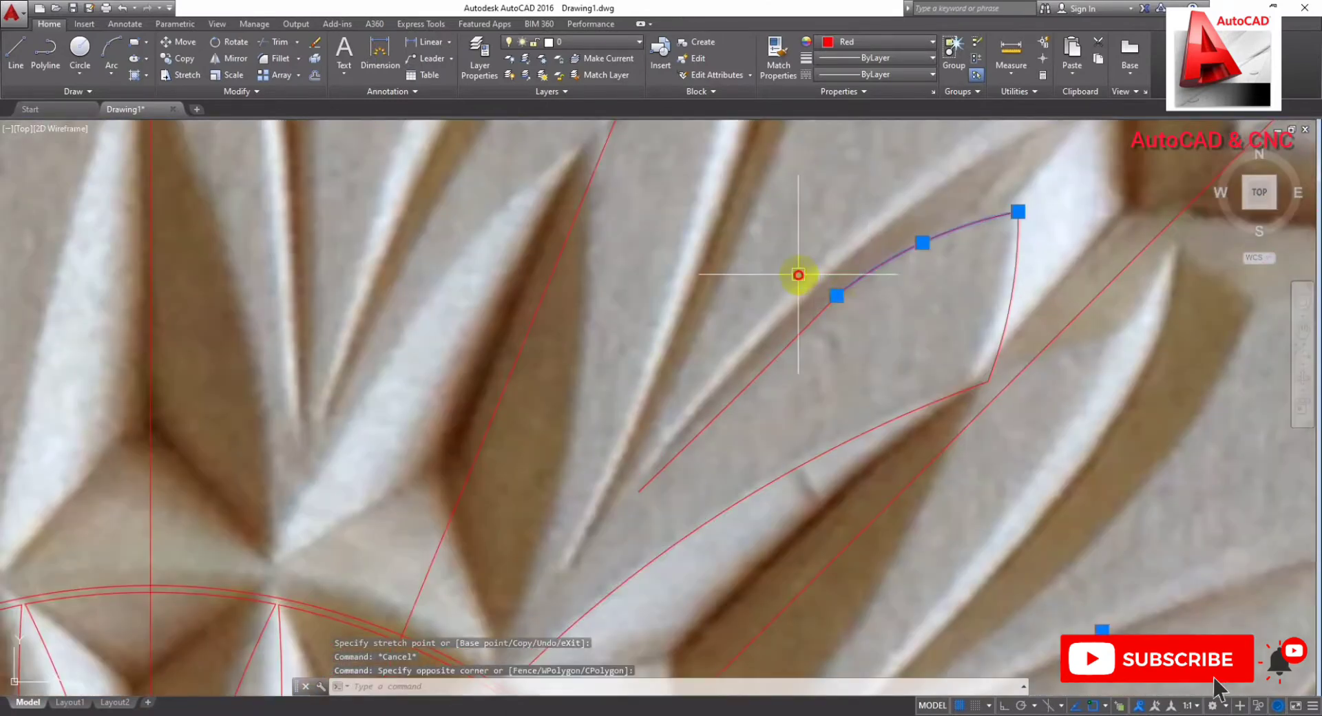
{"action": "scroll", "coordinate": [836, 295], "scroll_direction": "up", "scroll_amount": 3}
{"action": "left_click", "coordinate": [826, 280]}
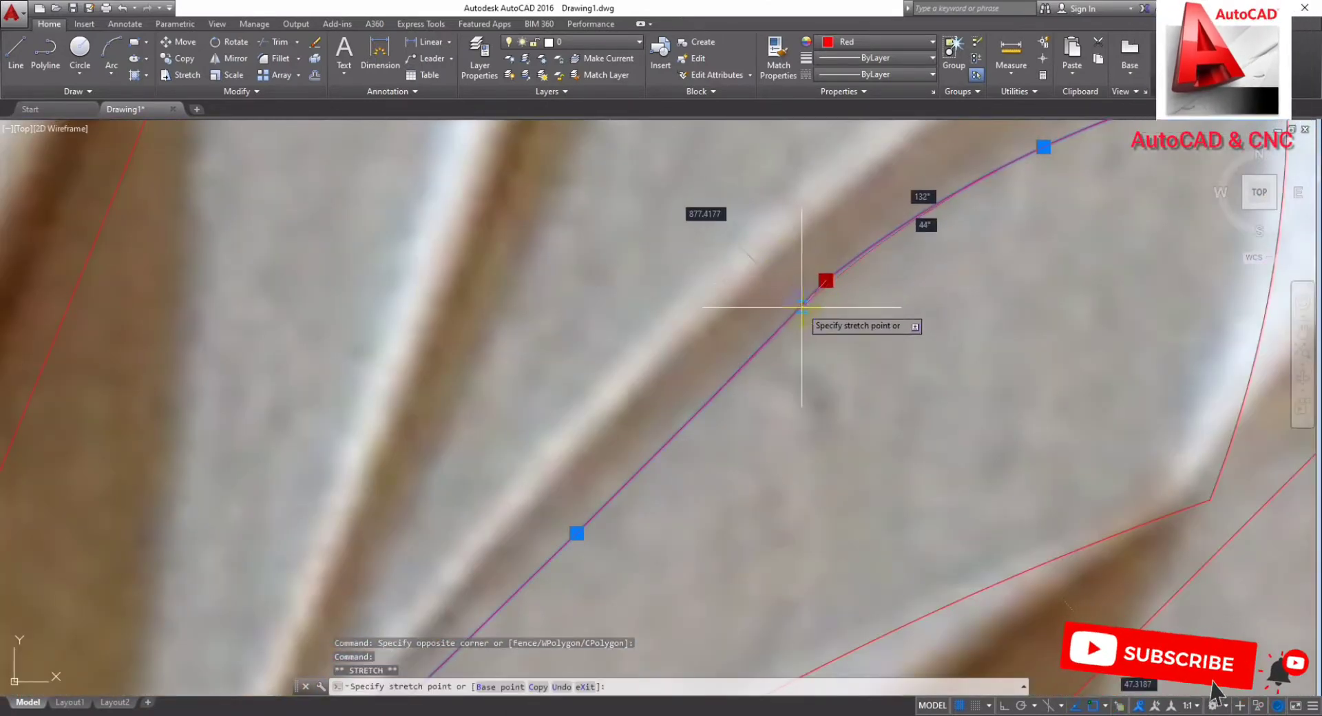
{"action": "key", "text": "Escape"}
Step: Select the petal's straight edge line and grab its endpoint grip to adjust it
{"action": "scroll", "coordinate": [773, 339], "scroll_direction": "down", "scroll_amount": 3}
{"action": "scroll", "coordinate": [826, 331], "scroll_direction": "up", "scroll_amount": 3}
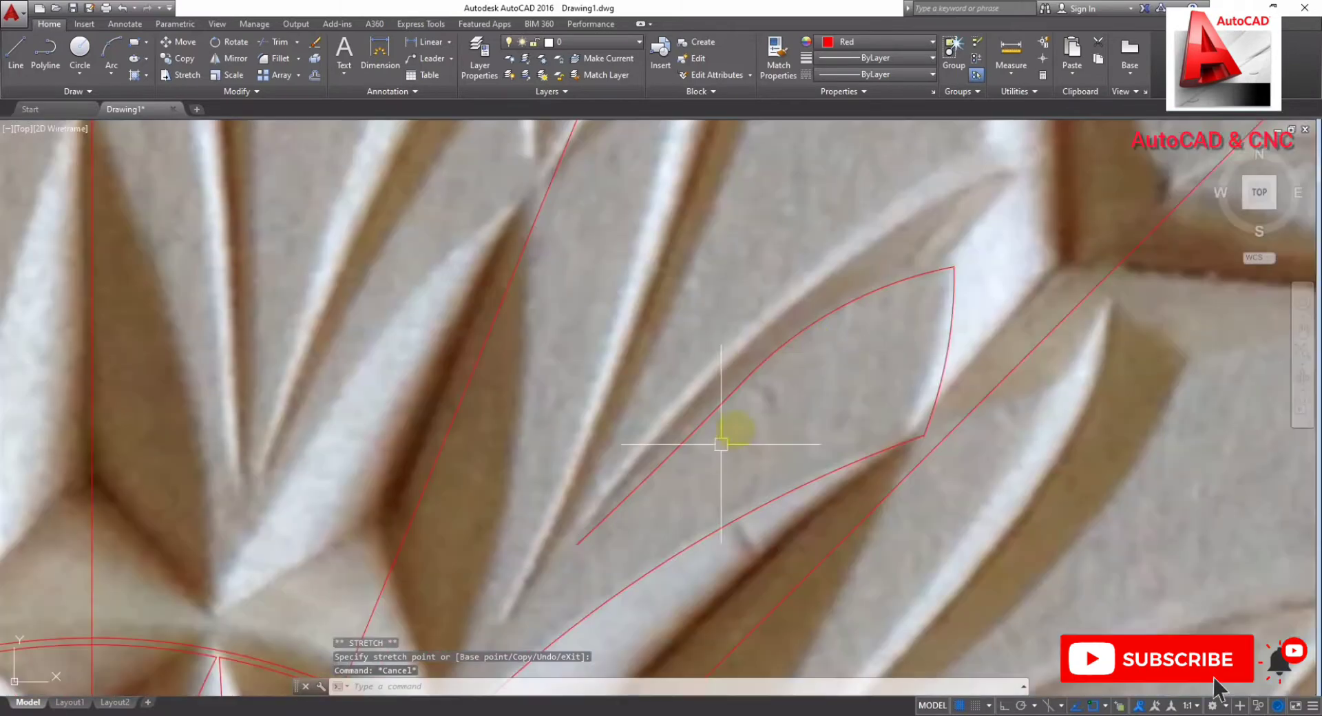
{"action": "left_click", "coordinate": [585, 540]}
{"action": "scroll", "coordinate": [575, 540], "scroll_direction": "up", "scroll_amount": 3}
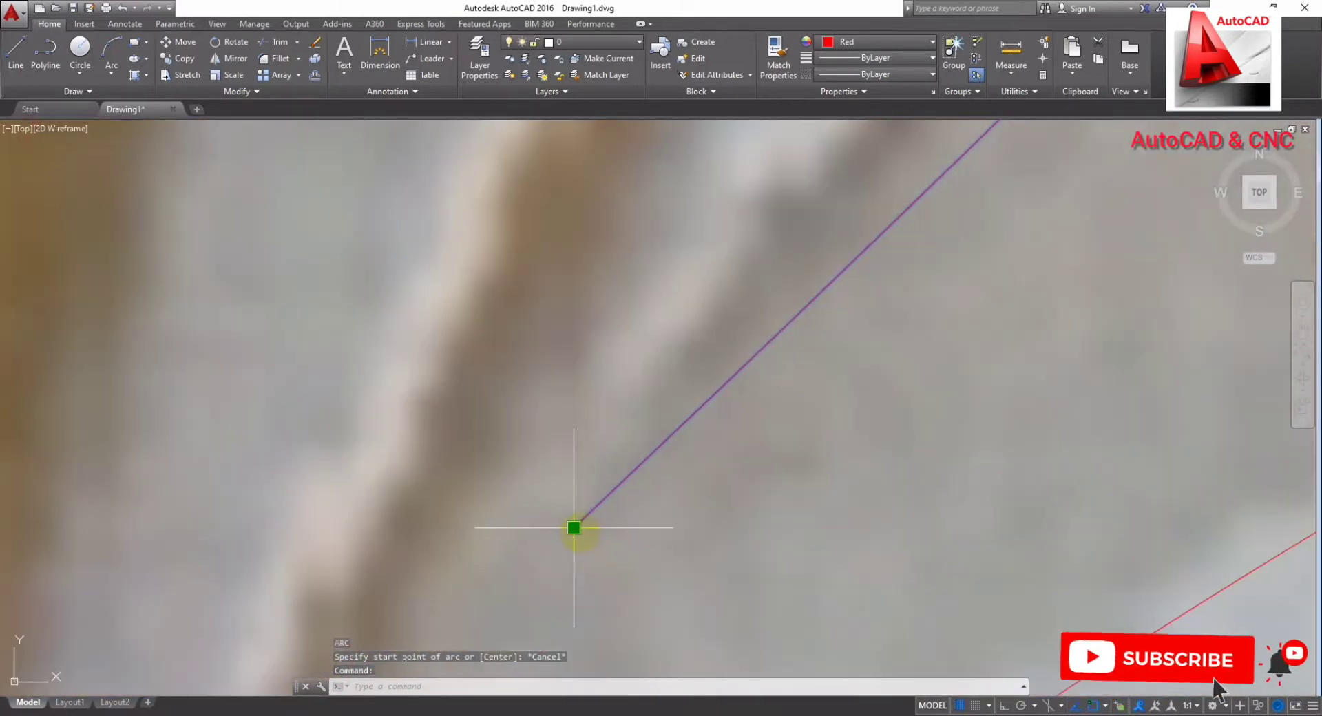
{"action": "left_click", "coordinate": [573, 528]}
{"action": "scroll", "coordinate": [546, 516], "scroll_direction": "down", "scroll_amount": 3}
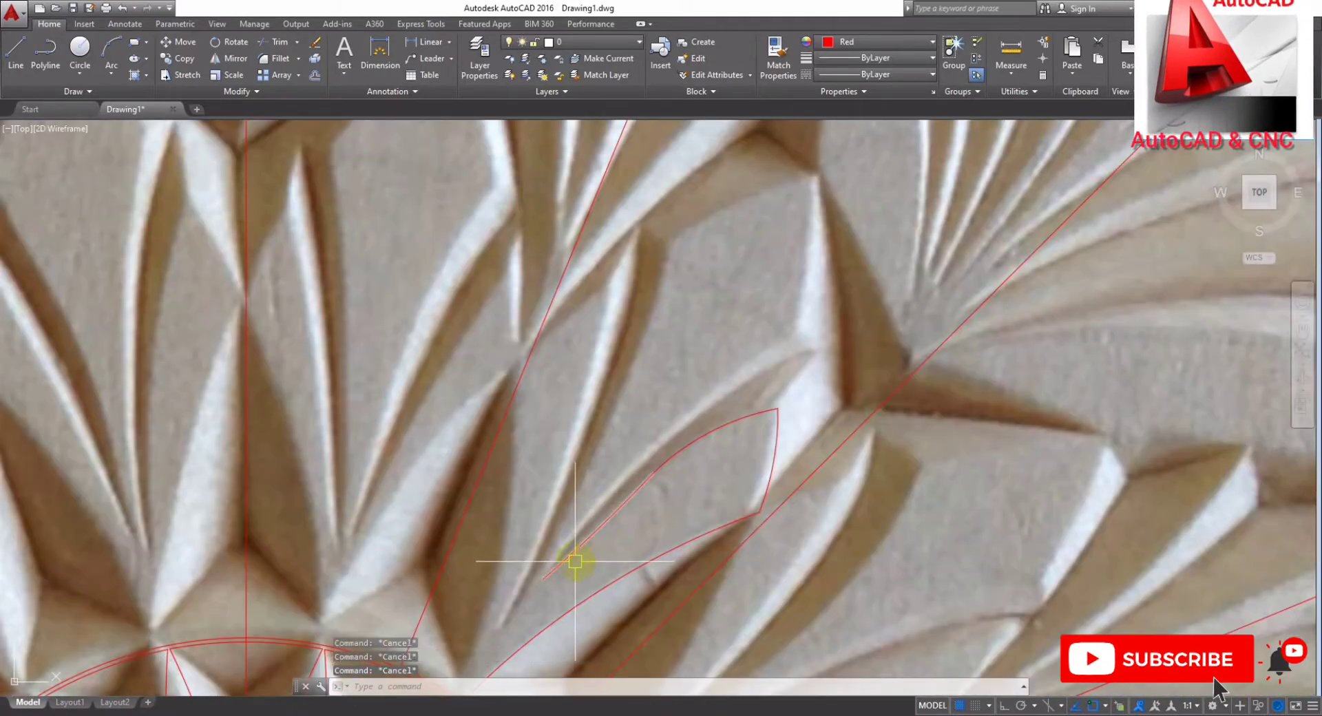
Step: Draw the first arc of the larger leaf from its base to the leaf edge
{"action": "type", "text": "a"}
{"action": "key", "text": "Return"}
{"action": "left_click", "coordinate": [547, 571]}
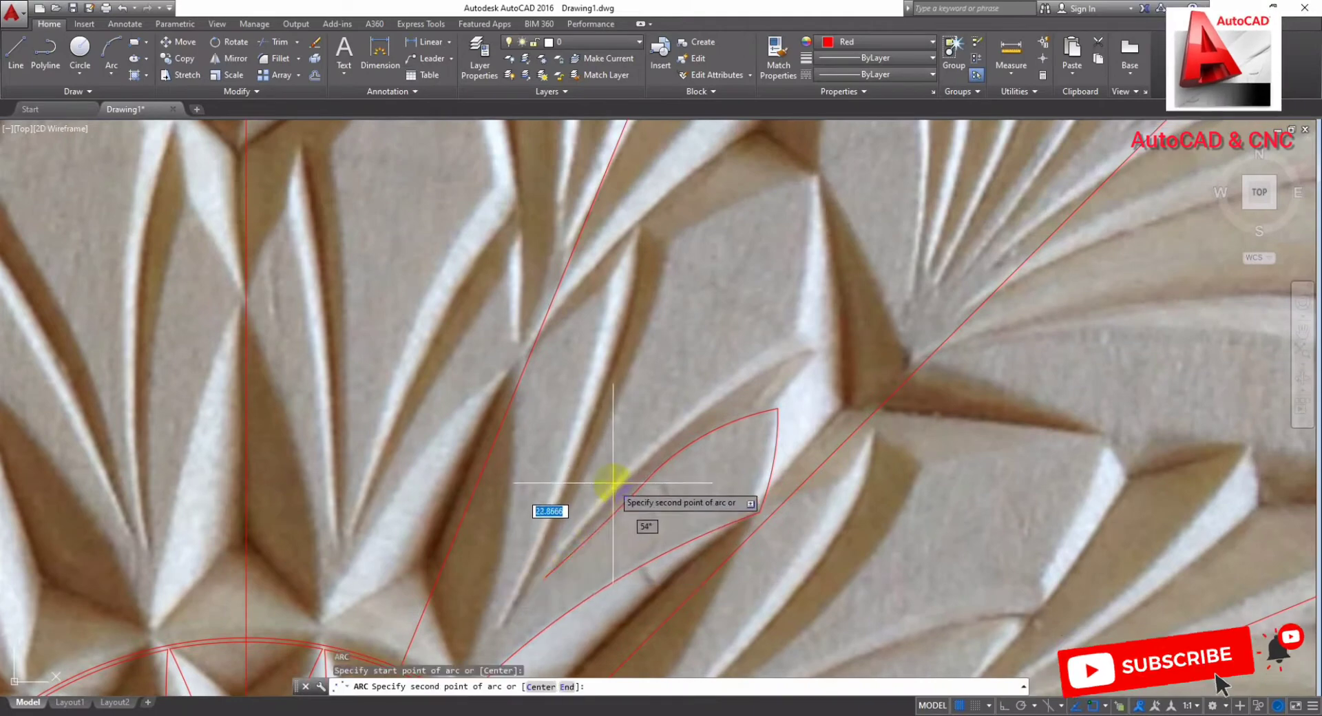
{"action": "left_click", "coordinate": [798, 329]}
{"action": "middle_click_drag", "start_coordinate": [807, 468], "coordinate": [776, 525]}
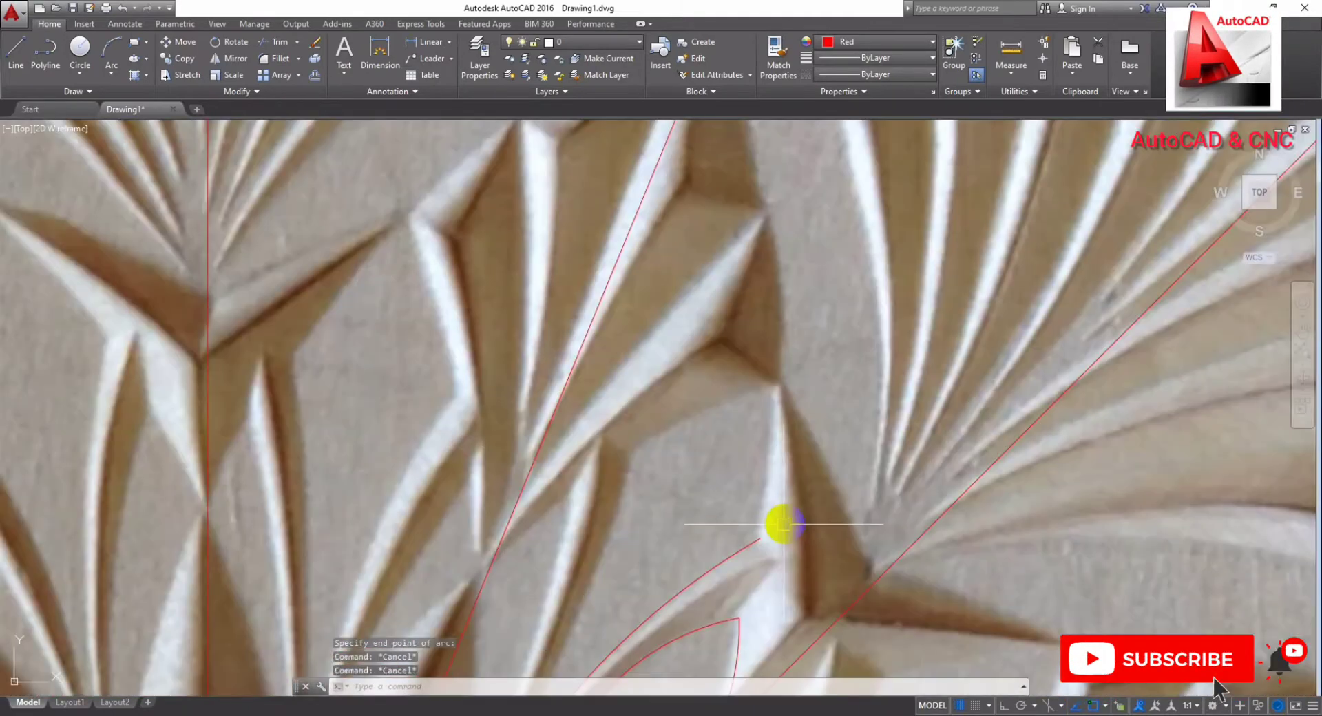
Step: Add a three-point arc along the next edge of the larger leaf
{"action": "key", "text": "Return"}
{"action": "left_click", "coordinate": [762, 509]}
{"action": "scroll", "coordinate": [764, 496], "scroll_direction": "up", "scroll_amount": 3}
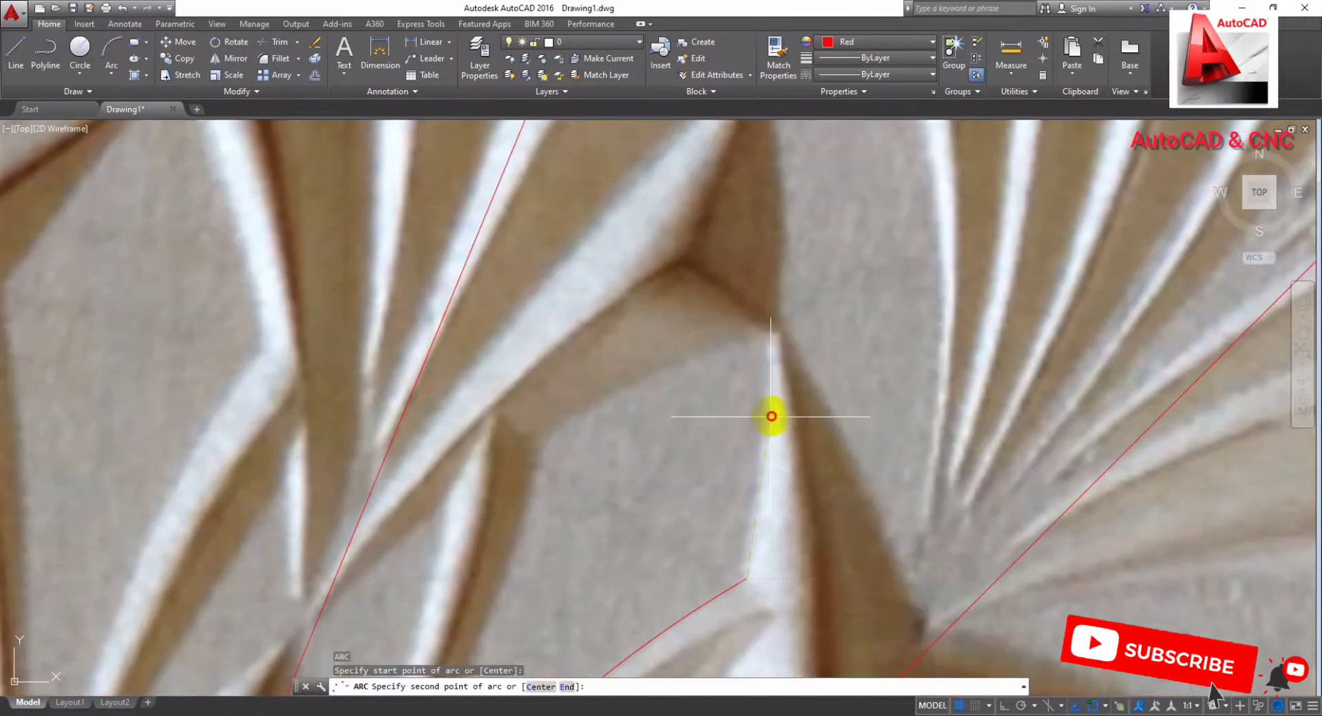
{"action": "left_click", "coordinate": [769, 418]}
{"action": "left_click", "coordinate": [766, 348]}
{"action": "middle_click_drag", "start_coordinate": [738, 357], "coordinate": [832, 276]}
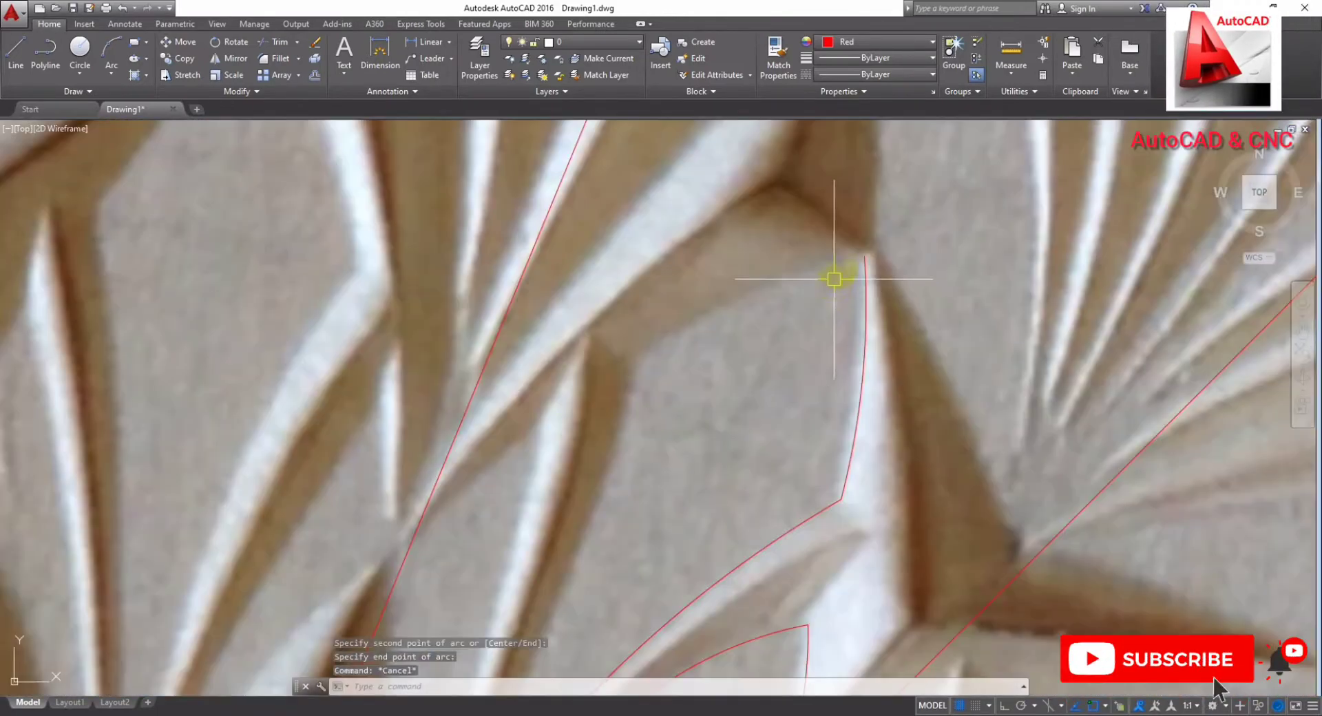
Step: Trace the remaining arcs to the leaf tip and back toward the petal base
{"action": "key", "text": "Return"}
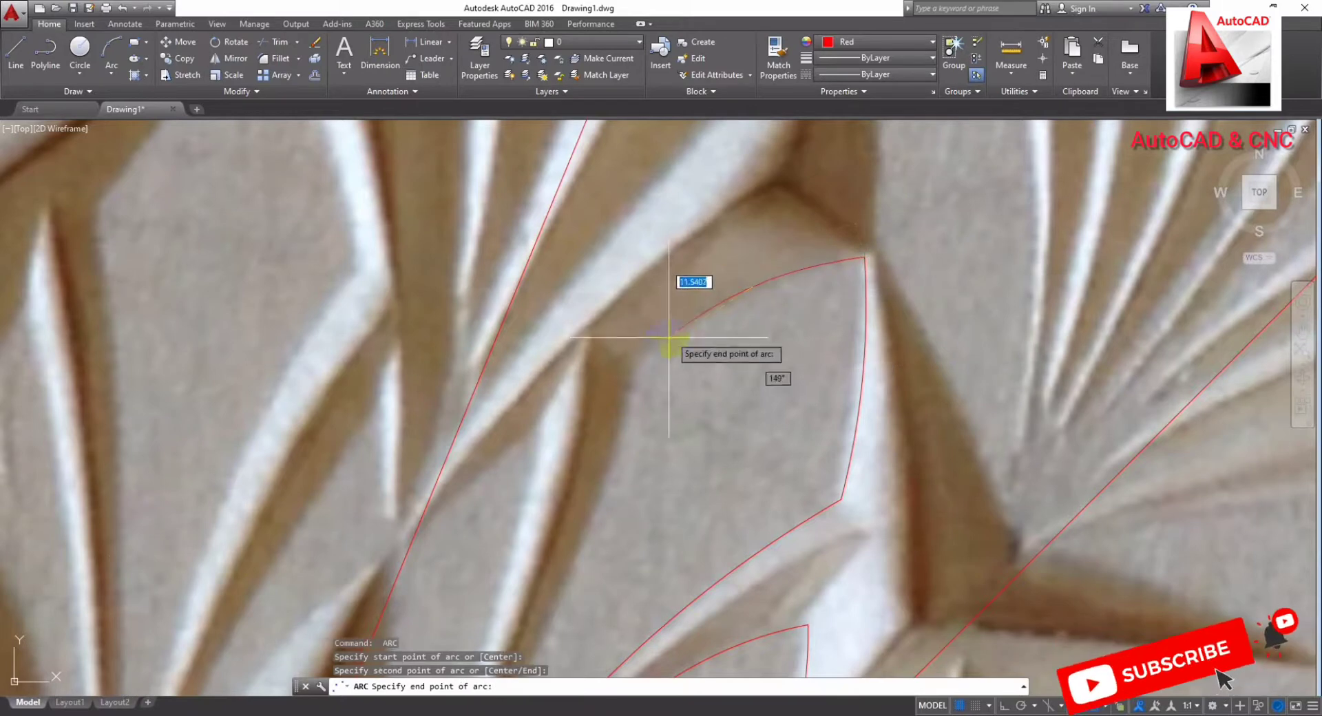
{"action": "left_click", "coordinate": [634, 359]}
{"action": "middle_click_drag", "start_coordinate": [637, 371], "coordinate": [904, 201]}
{"action": "key", "text": "Return"}
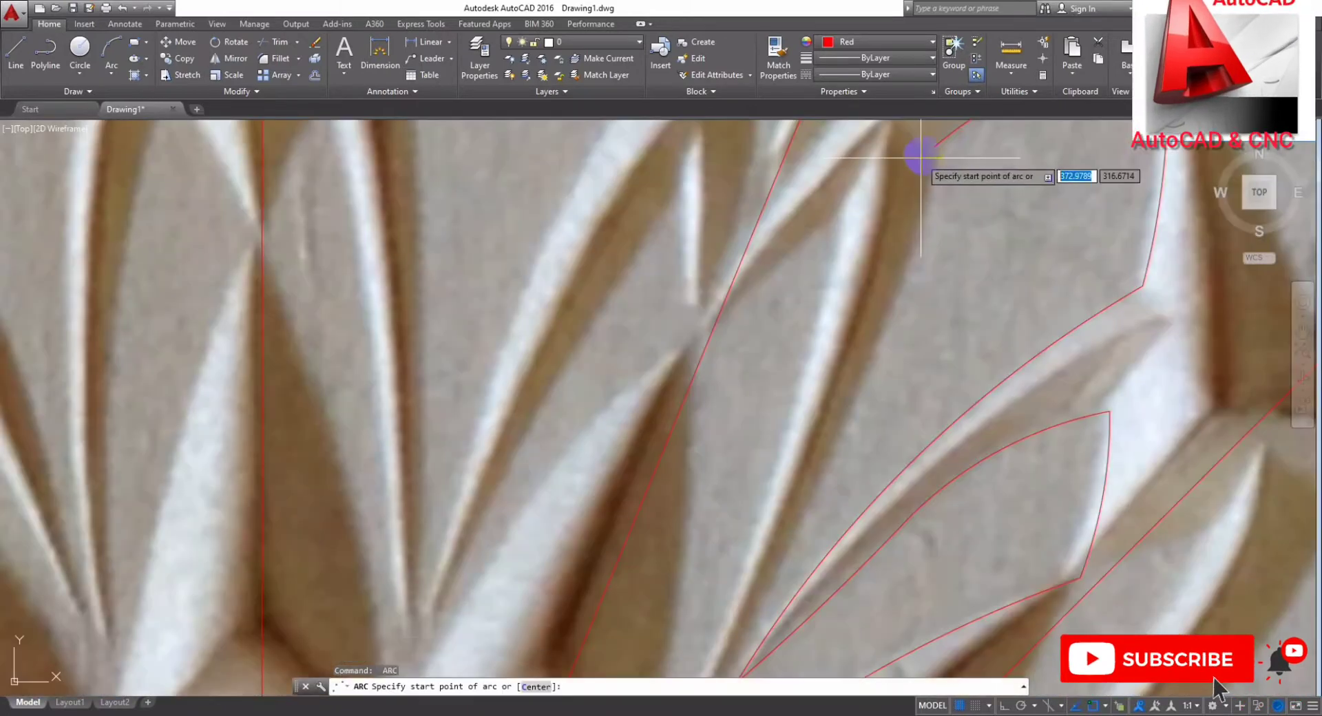
{"action": "left_click", "coordinate": [930, 196]}
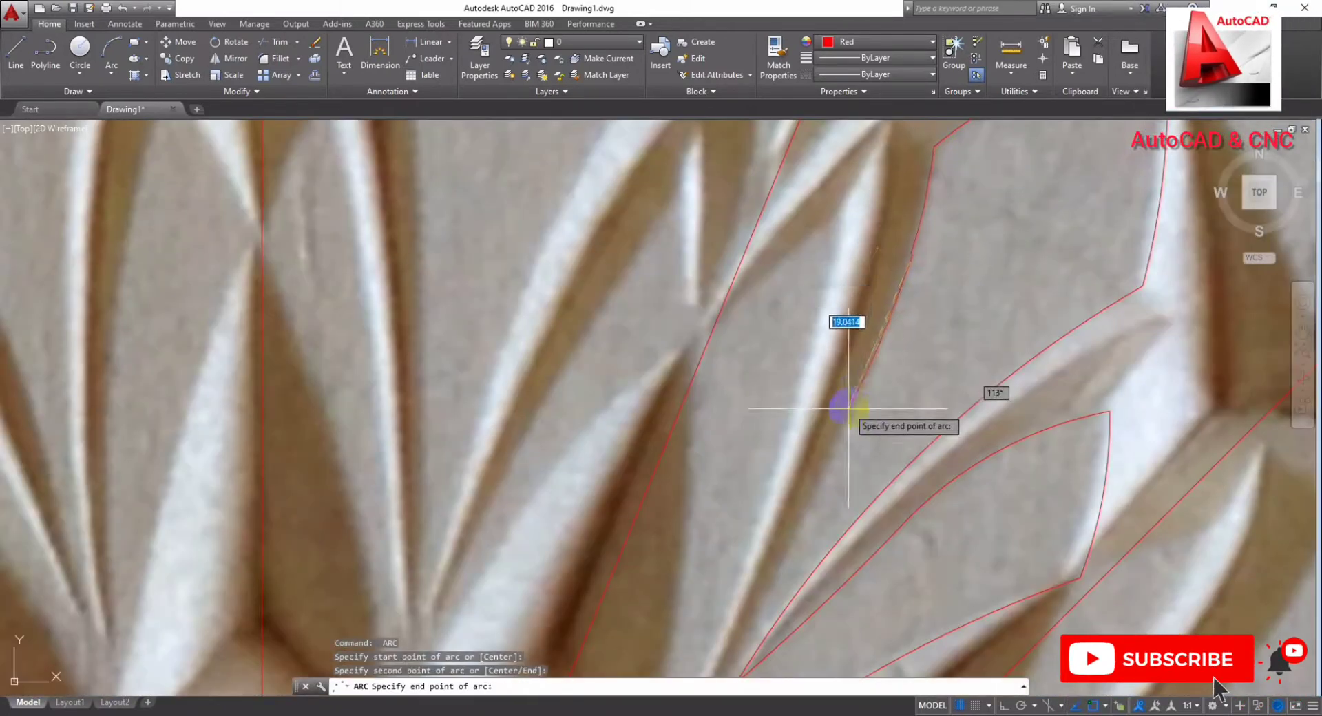
{"action": "left_click", "coordinate": [853, 478]}
{"action": "middle_click_drag", "start_coordinate": [853, 478], "coordinate": [922, 161]}
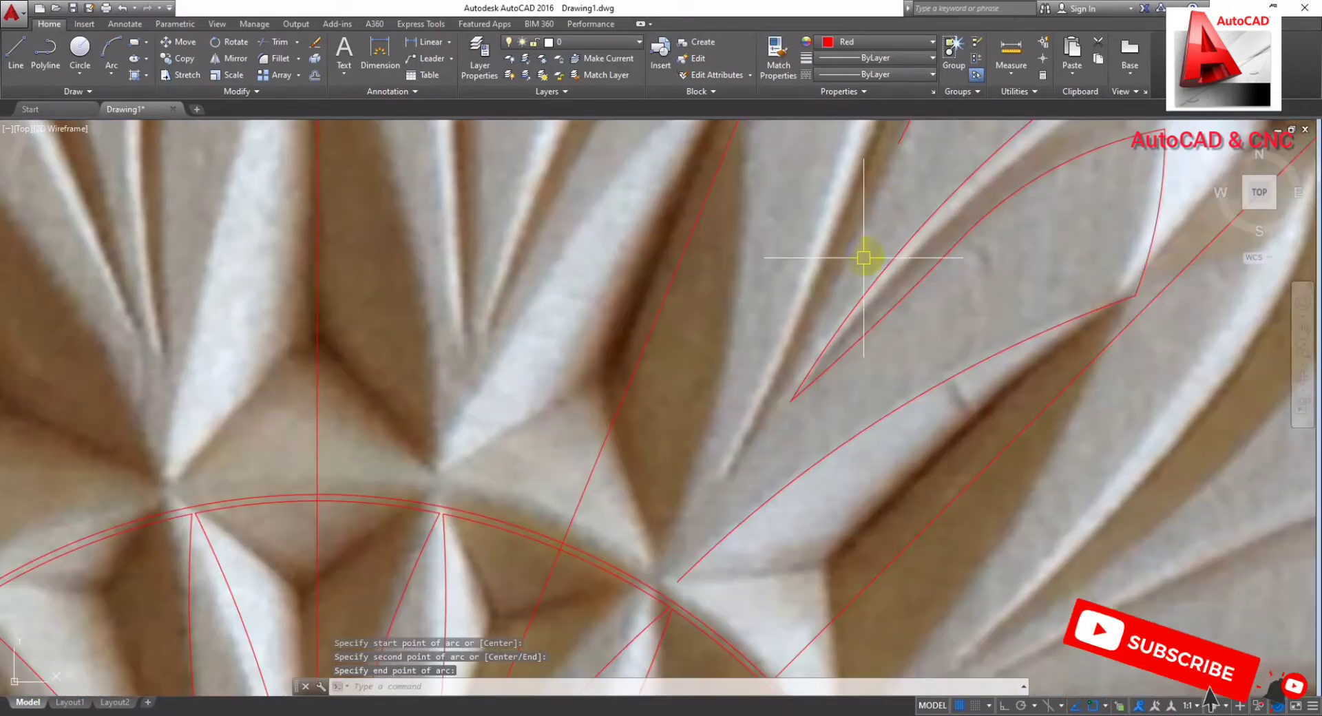
{"action": "key", "text": "Return"}
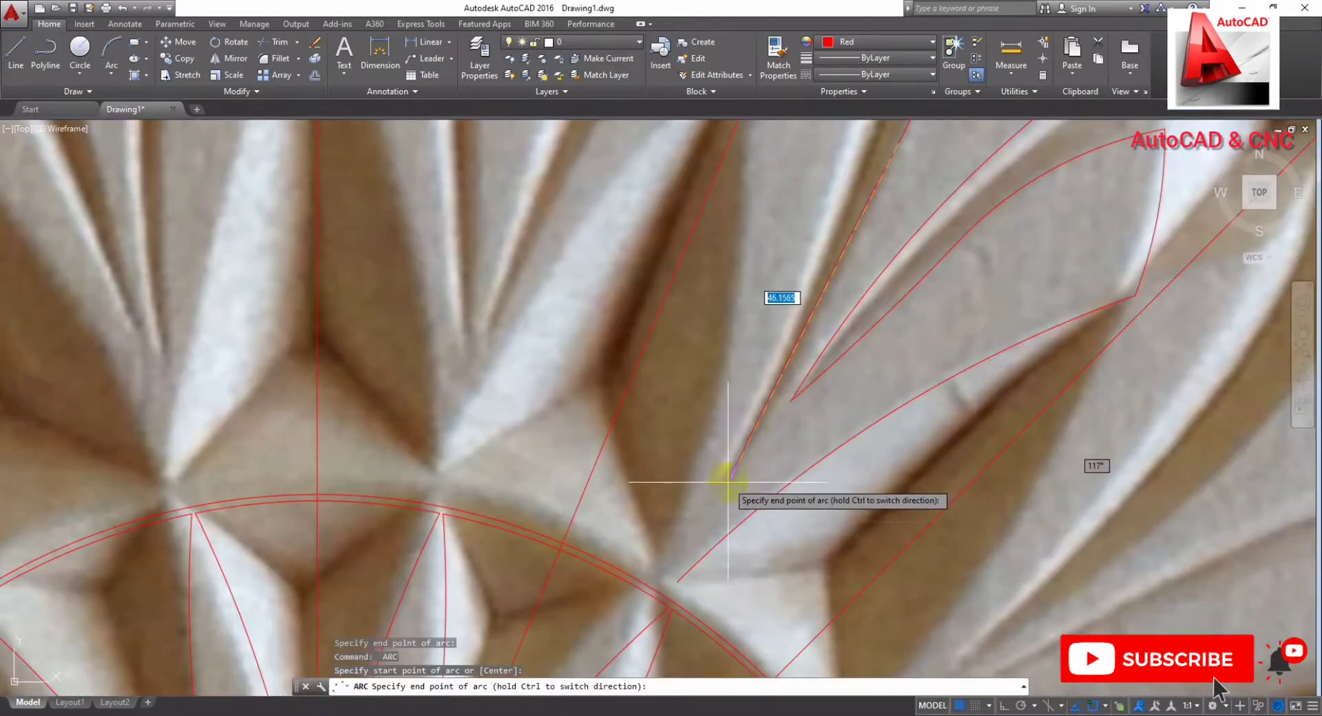
{"action": "key", "text": "Escape"}
{"action": "key", "text": "Escape"}
{"action": "scroll", "coordinate": [729, 451], "scroll_direction": "down", "scroll_amount": 5}
{"action": "scroll", "coordinate": [782, 310], "scroll_direction": "up", "scroll_amount": 5}
{"action": "scroll", "coordinate": [742, 428], "scroll_direction": "up", "scroll_amount": 3}
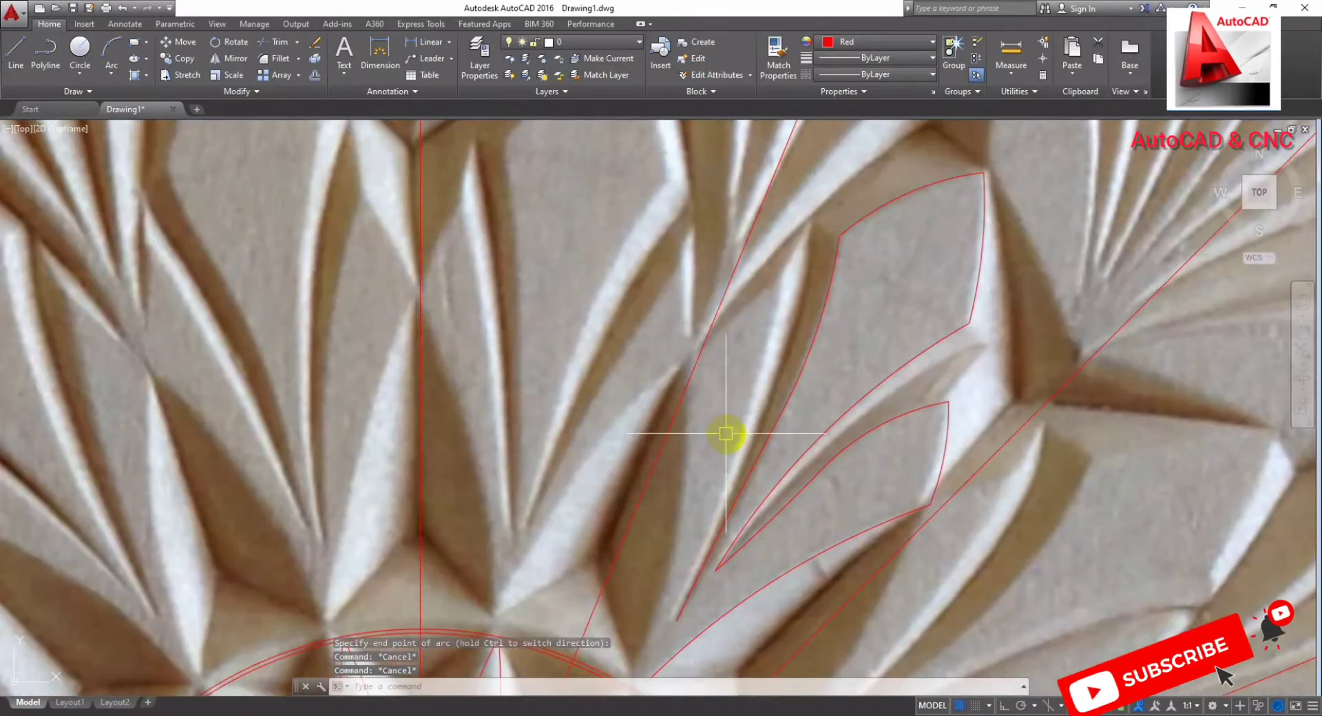
{"action": "scroll", "coordinate": [725, 434], "scroll_direction": "down", "scroll_amount": 3}
{"action": "scroll", "coordinate": [691, 610], "scroll_direction": "up", "scroll_amount": 5}
{"action": "left_click", "coordinate": [697, 555]}
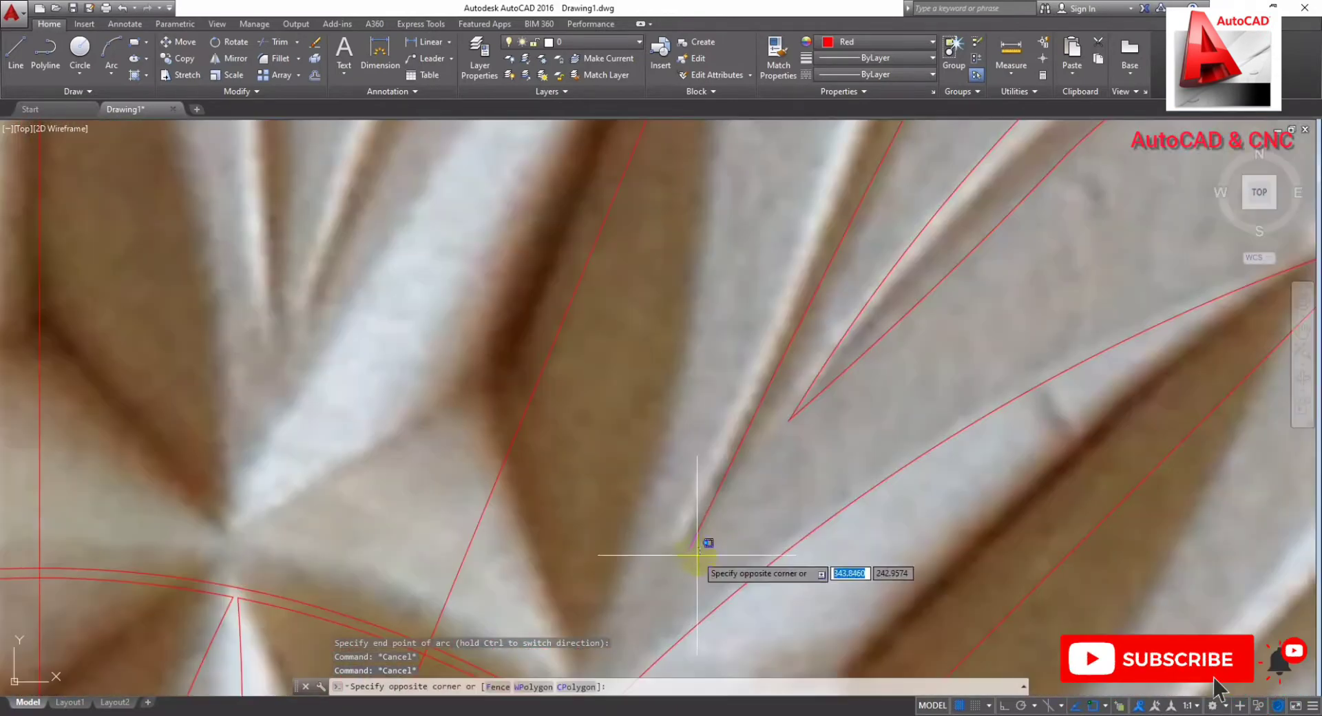
{"action": "scroll", "coordinate": [697, 555], "scroll_direction": "up", "scroll_amount": 3}
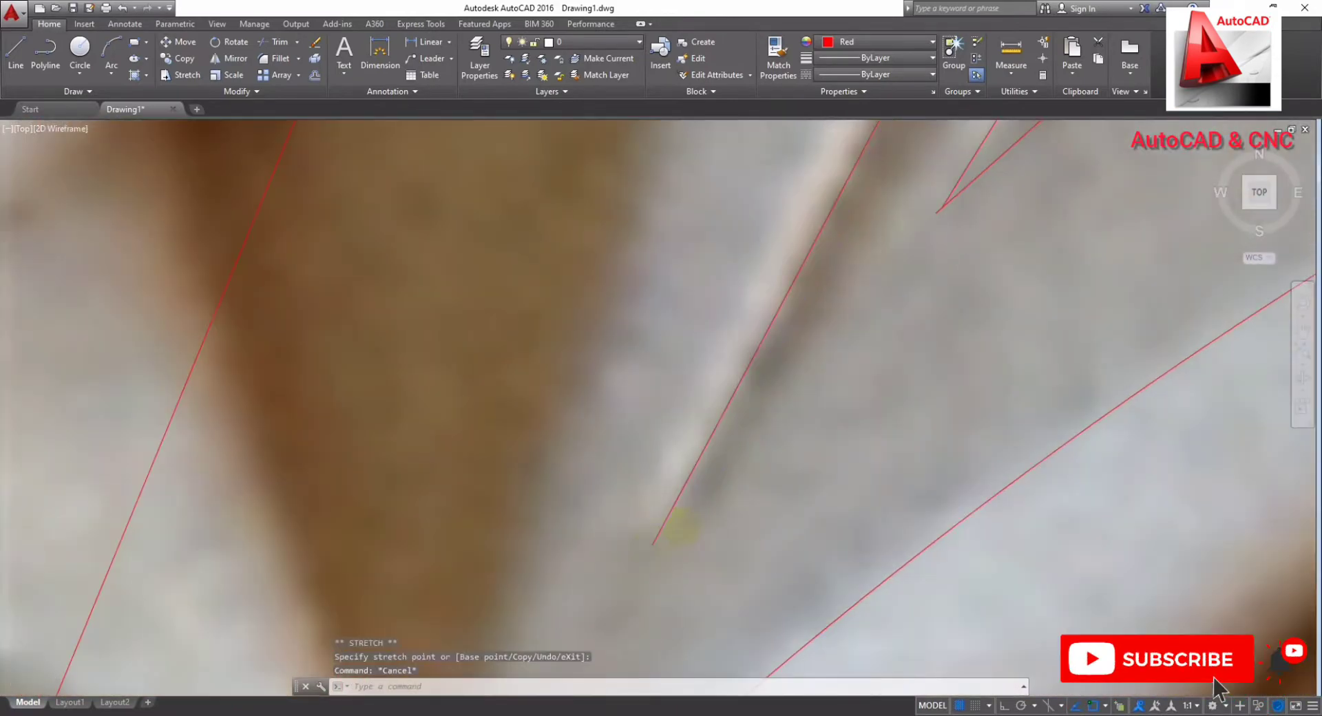
{"action": "scroll", "coordinate": [761, 418], "scroll_direction": "down", "scroll_amount": 5}
{"action": "scroll", "coordinate": [717, 555], "scroll_direction": "up", "scroll_amount": 5}
{"action": "left_click", "coordinate": [773, 428]}
{"action": "scroll", "coordinate": [781, 411], "scroll_direction": "up", "scroll_amount": 1}
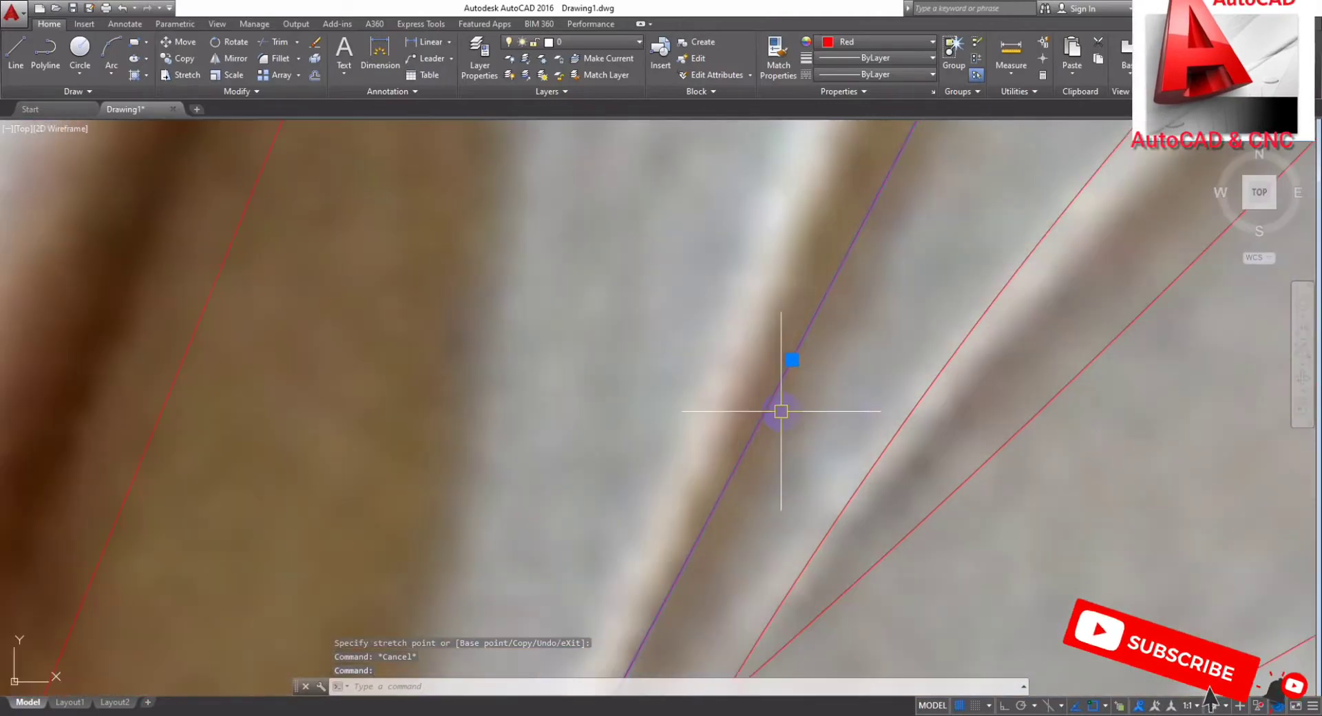
{"action": "scroll", "coordinate": [785, 386], "scroll_direction": "up", "scroll_amount": 2}
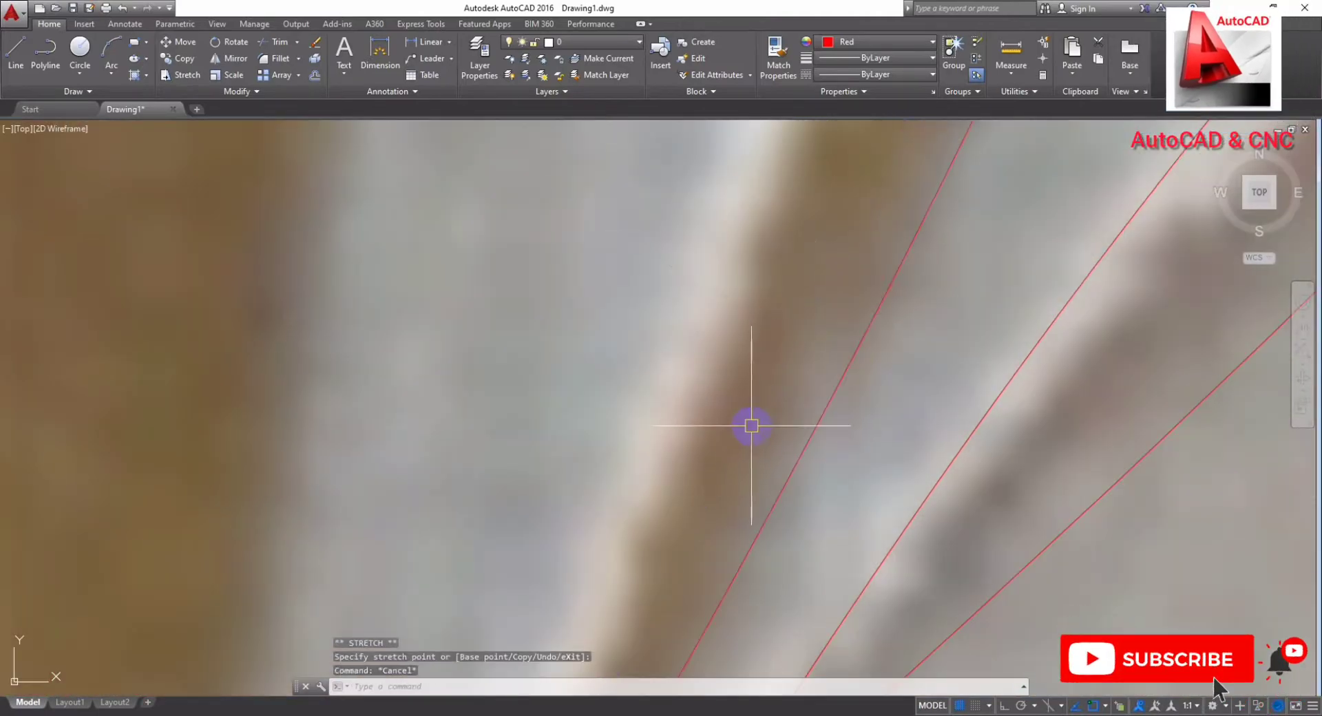
{"action": "scroll", "coordinate": [771, 420], "scroll_direction": "down", "scroll_amount": 4}
{"action": "scroll", "coordinate": [811, 427], "scroll_direction": "up", "scroll_amount": 2}
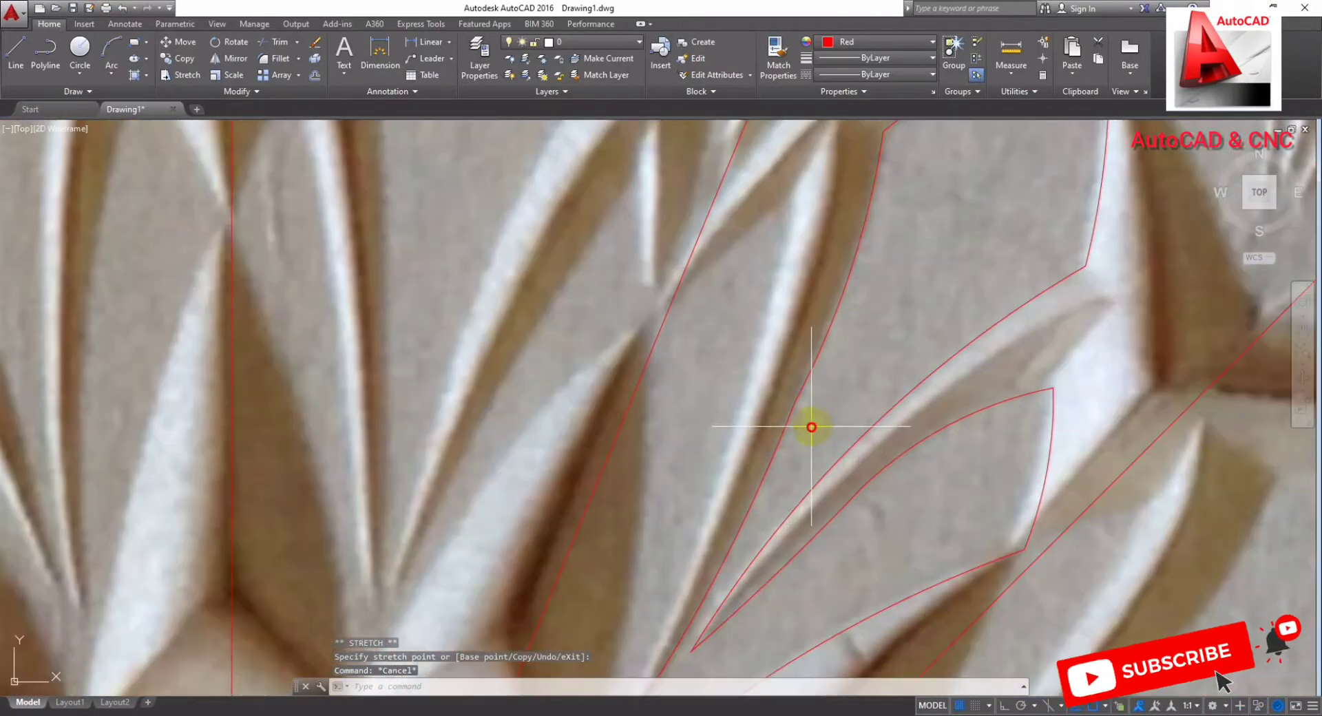
{"action": "scroll", "coordinate": [793, 402], "scroll_direction": "up", "scroll_amount": 2}
{"action": "left_click", "coordinate": [792, 410]}
{"action": "scroll", "coordinate": [792, 411], "scroll_direction": "up", "scroll_amount": 2}
{"action": "scroll", "coordinate": [785, 413], "scroll_direction": "up", "scroll_amount": 2}
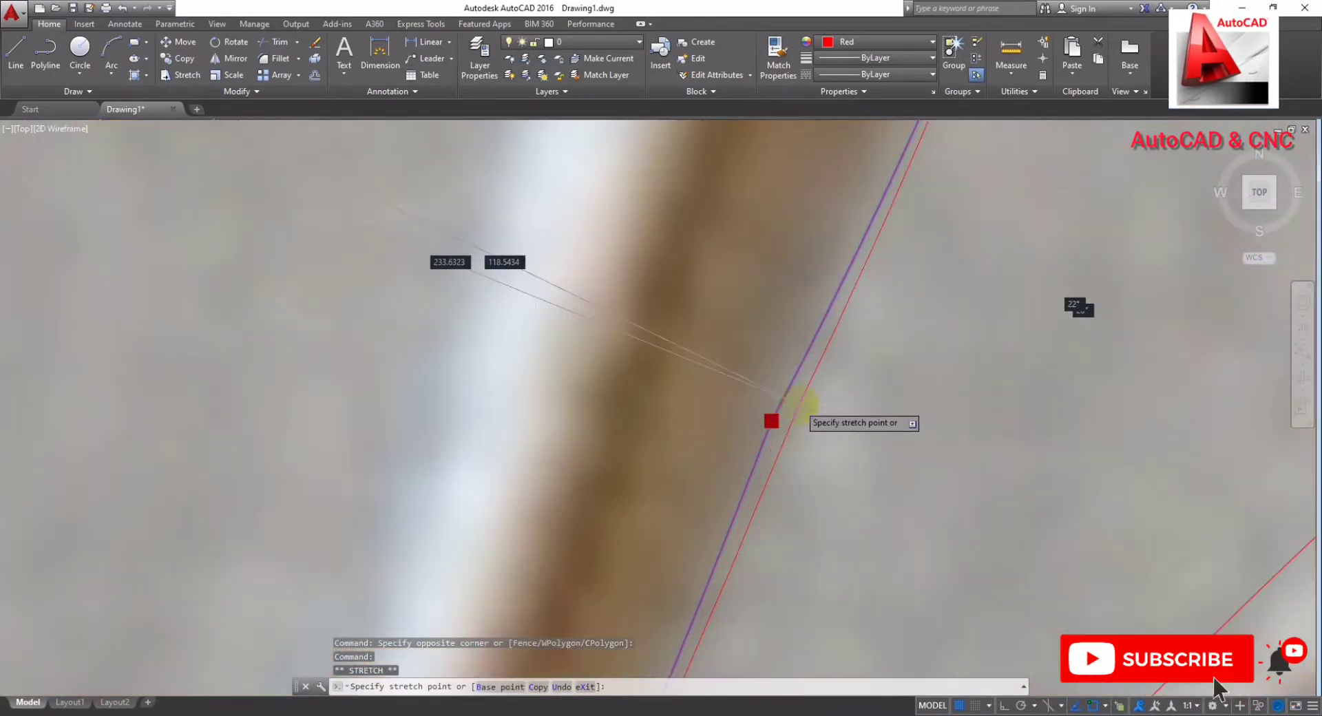
{"action": "scroll", "coordinate": [819, 371], "scroll_direction": "up", "scroll_amount": 1}
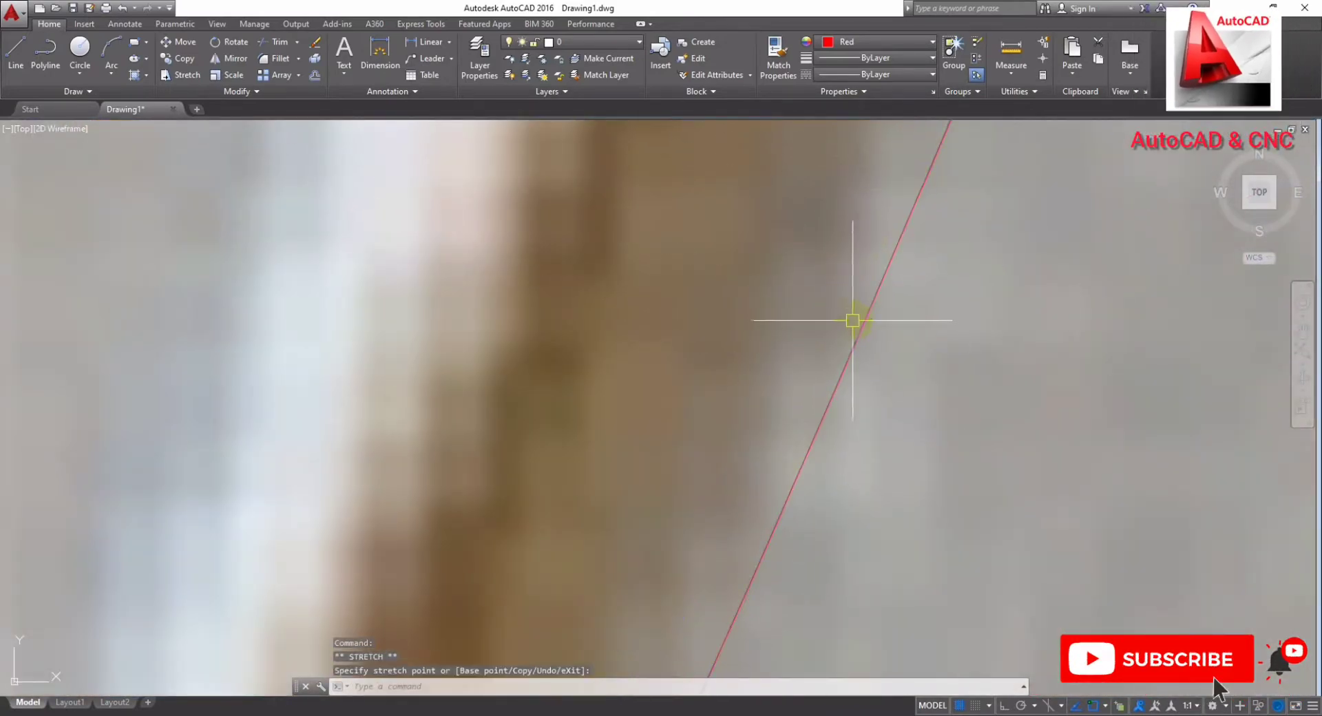
{"action": "key", "text": "Escape"}
{"action": "scroll", "coordinate": [867, 313], "scroll_direction": "down", "scroll_amount": 3}
{"action": "scroll", "coordinate": [861, 345], "scroll_direction": "down", "scroll_amount": 4}
{"action": "scroll", "coordinate": [836, 353], "scroll_direction": "up", "scroll_amount": 1}
{"action": "scroll", "coordinate": [832, 365], "scroll_direction": "up", "scroll_amount": 4}
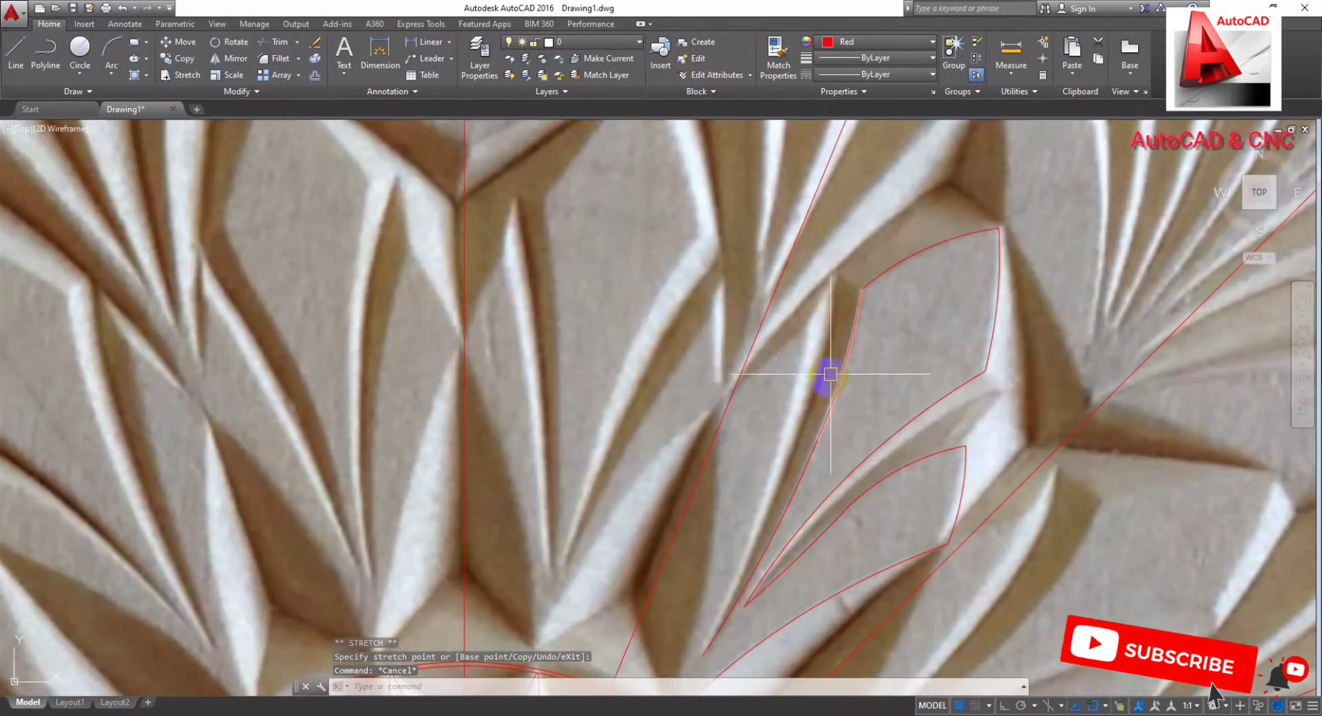
Step: Draw a short arc up the petal edge on the photo underlay
{"action": "type", "text": "a"}
{"action": "key", "text": "Return"}
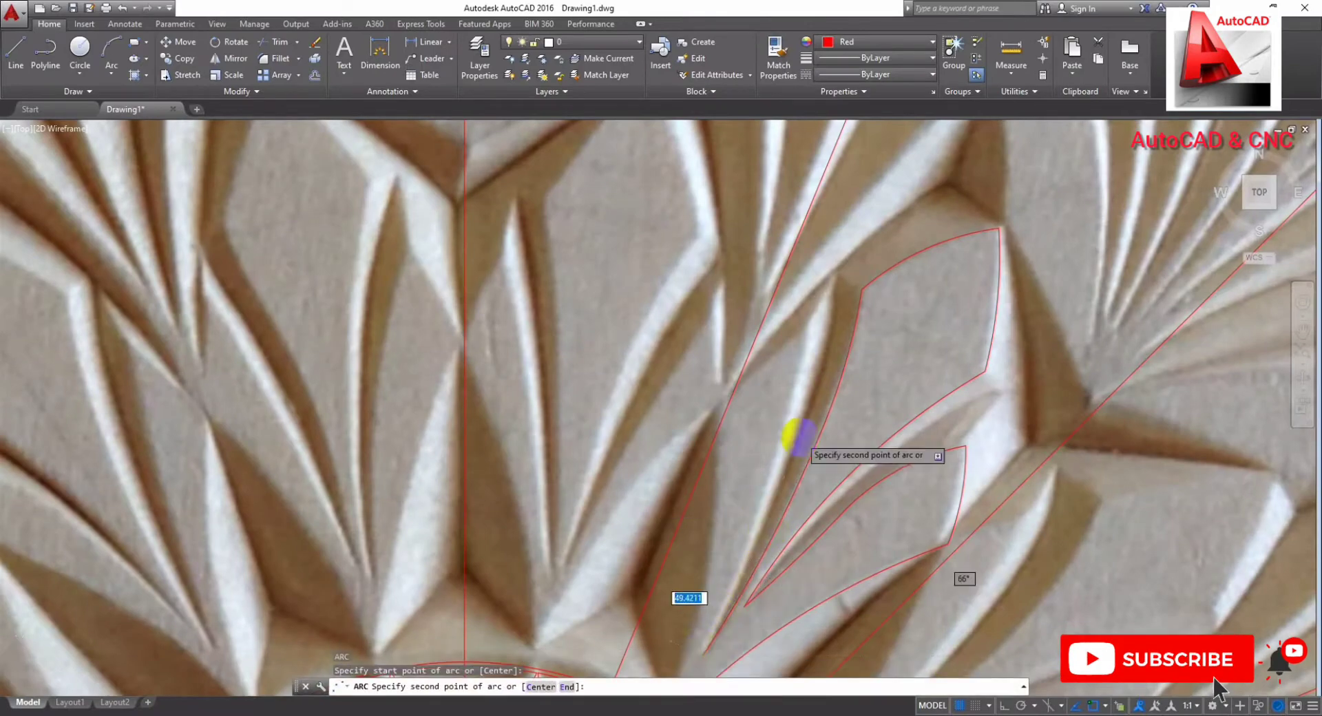
{"action": "scroll", "coordinate": [798, 435], "scroll_direction": "up", "scroll_amount": 2}
{"action": "left_click", "coordinate": [820, 280]}
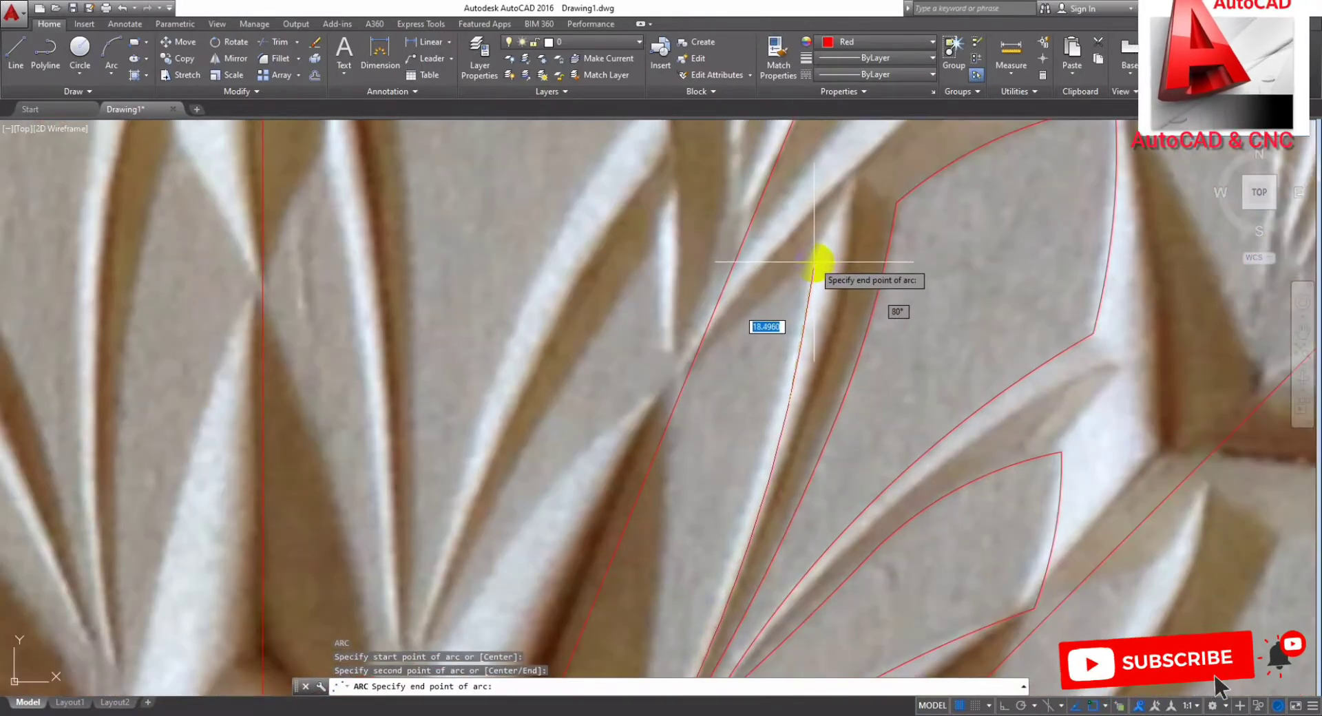
{"action": "left_click", "coordinate": [835, 229]}
{"action": "scroll", "coordinate": [825, 329], "scroll_direction": "down", "scroll_amount": 2}
Step: Draw a long arc from the petal's endpoint along the carved groove to its tip
{"action": "right_click", "coordinate": [820, 314]}
{"action": "scroll", "coordinate": [823, 299], "scroll_direction": "up", "scroll_amount": 1}
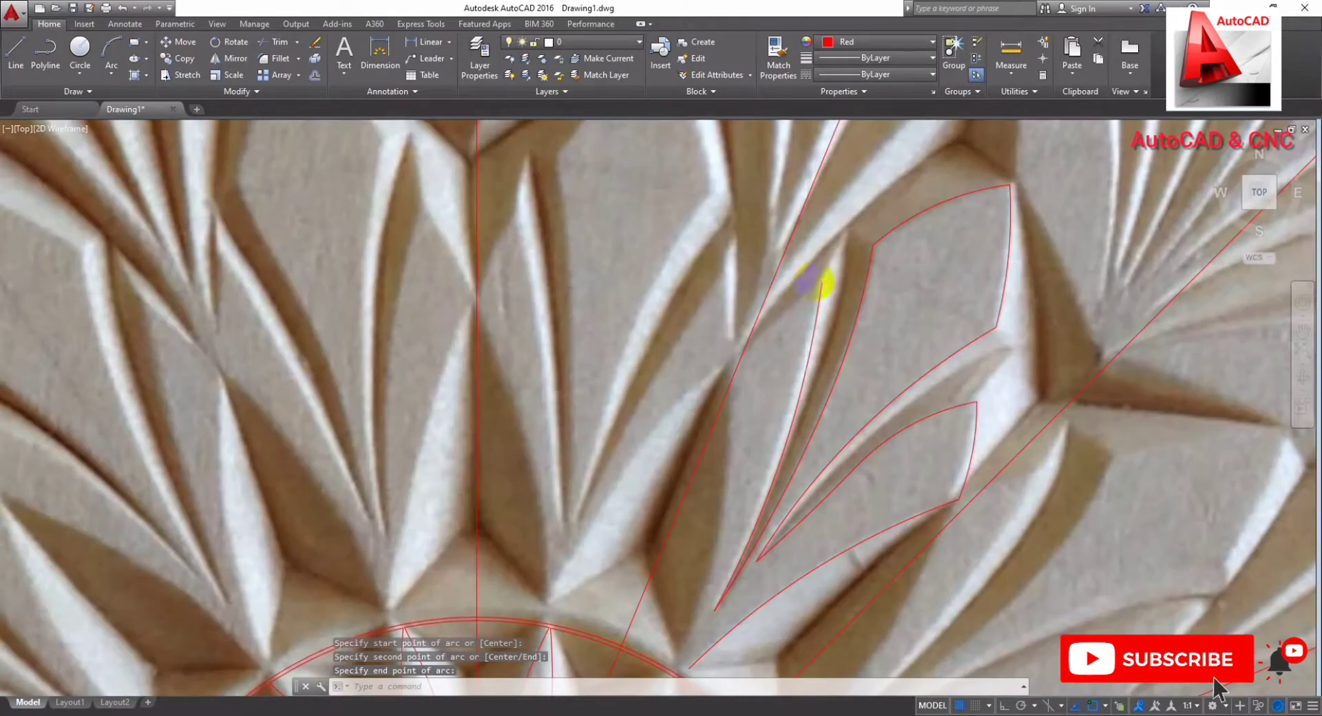
{"action": "scroll", "coordinate": [826, 284], "scroll_direction": "up", "scroll_amount": 1}
{"action": "scroll", "coordinate": [785, 310], "scroll_direction": "up", "scroll_amount": 2}
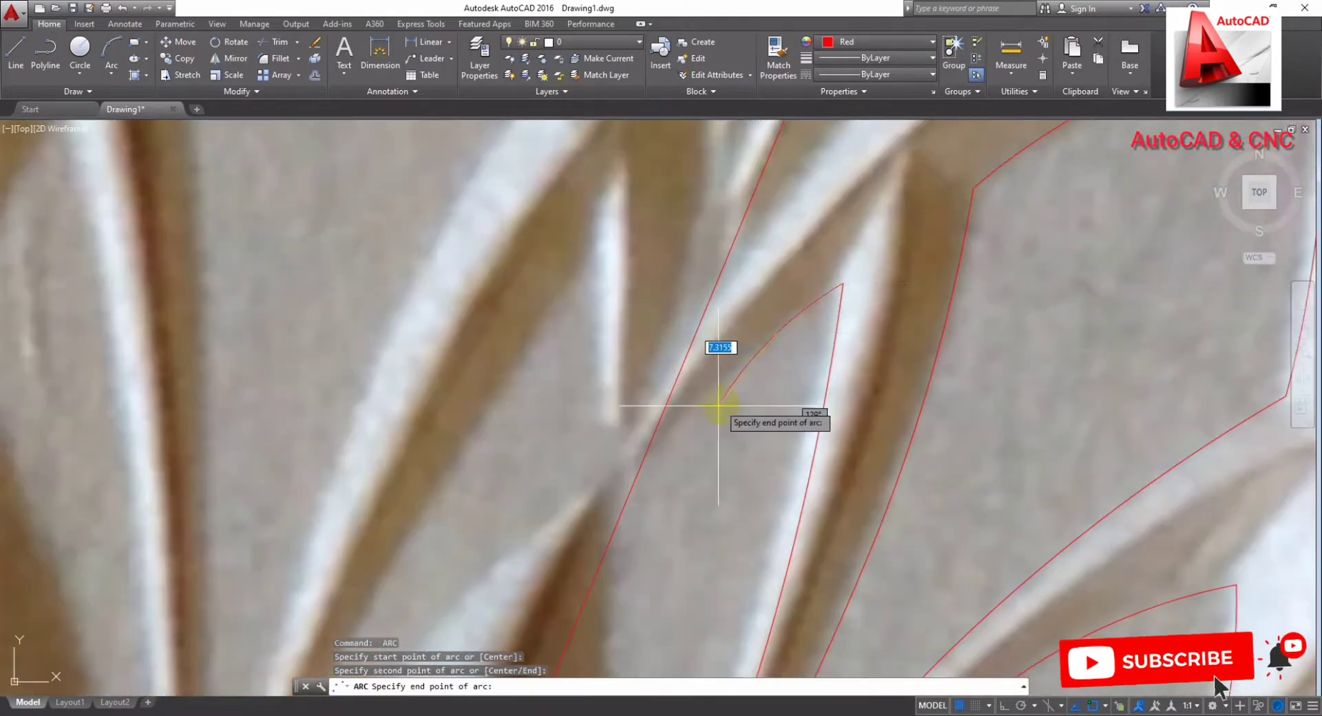
{"action": "key", "text": "Escape"}
{"action": "scroll", "coordinate": [670, 493], "scroll_direction": "down", "scroll_amount": 2}
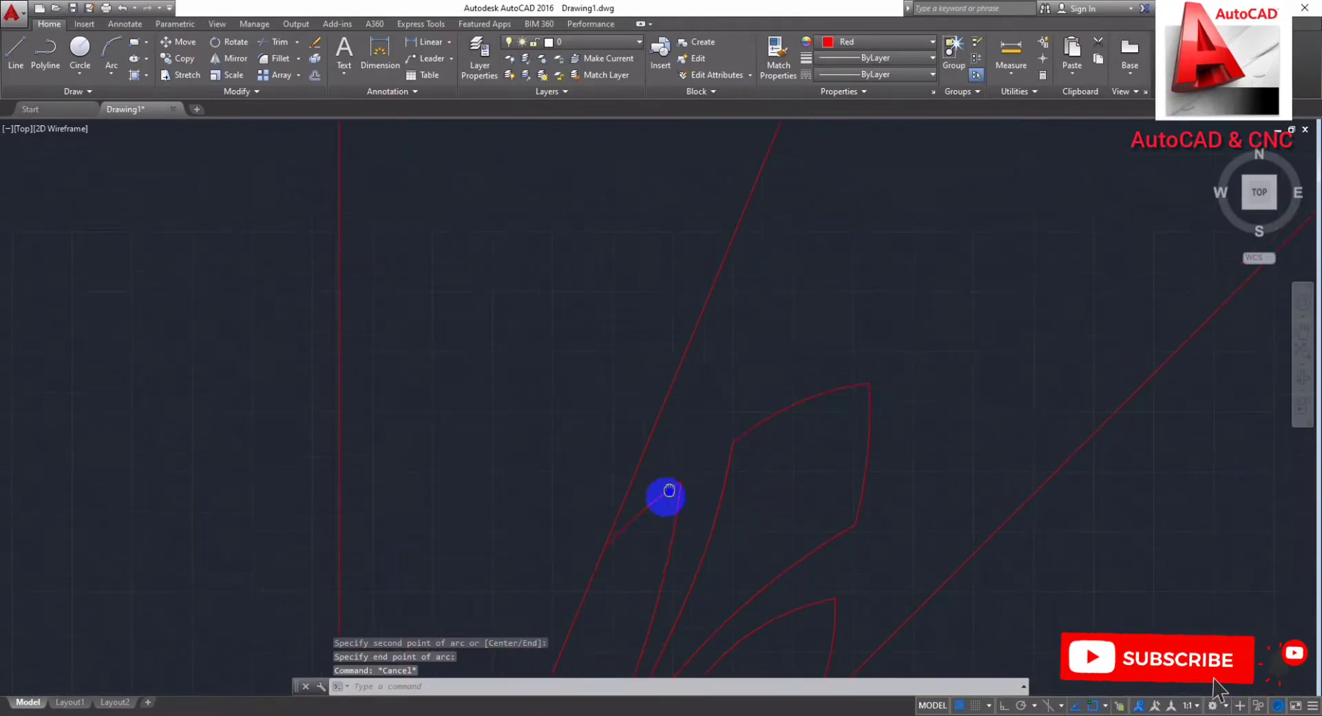
{"action": "scroll", "coordinate": [726, 410], "scroll_direction": "up", "scroll_amount": 1}
{"action": "key", "text": "Escape"}
{"action": "key", "text": "Escape"}
{"action": "type", "text": "a"}
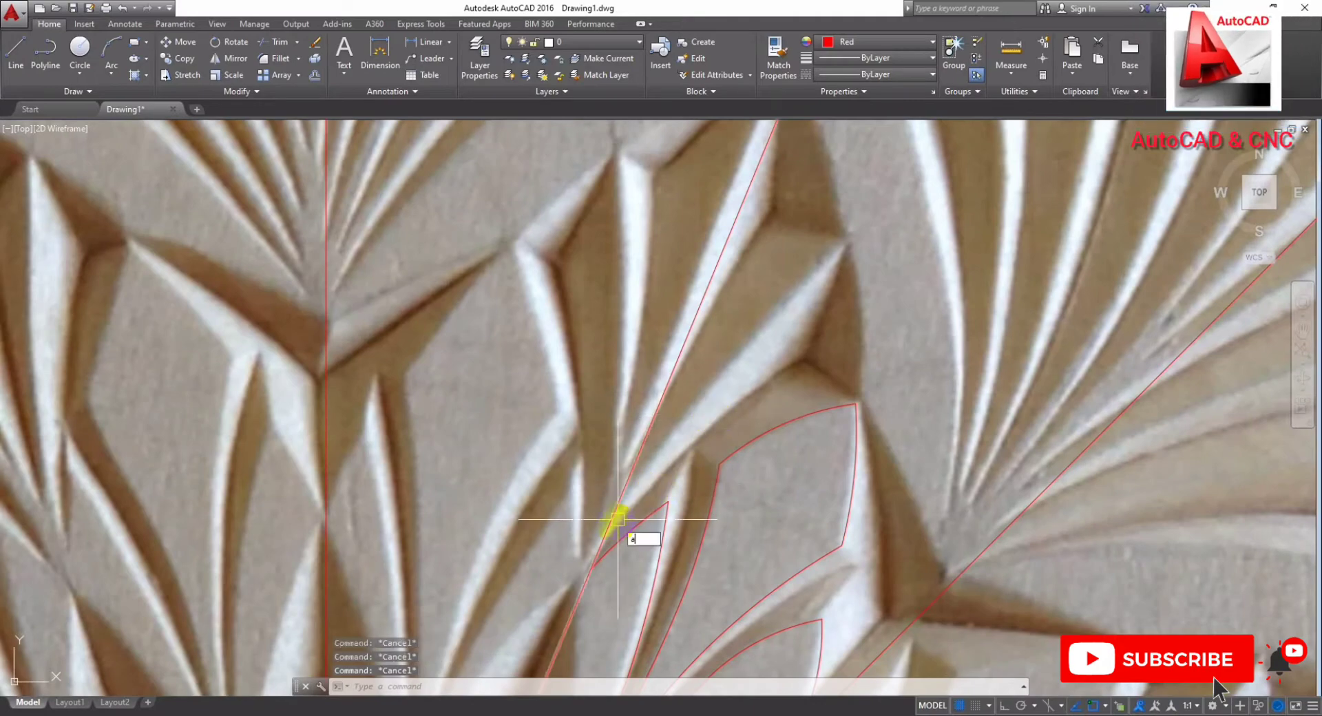
{"action": "key", "text": "Return"}
{"action": "scroll", "coordinate": [605, 544], "scroll_direction": "up", "scroll_amount": 2}
{"action": "left_click", "coordinate": [605, 536]}
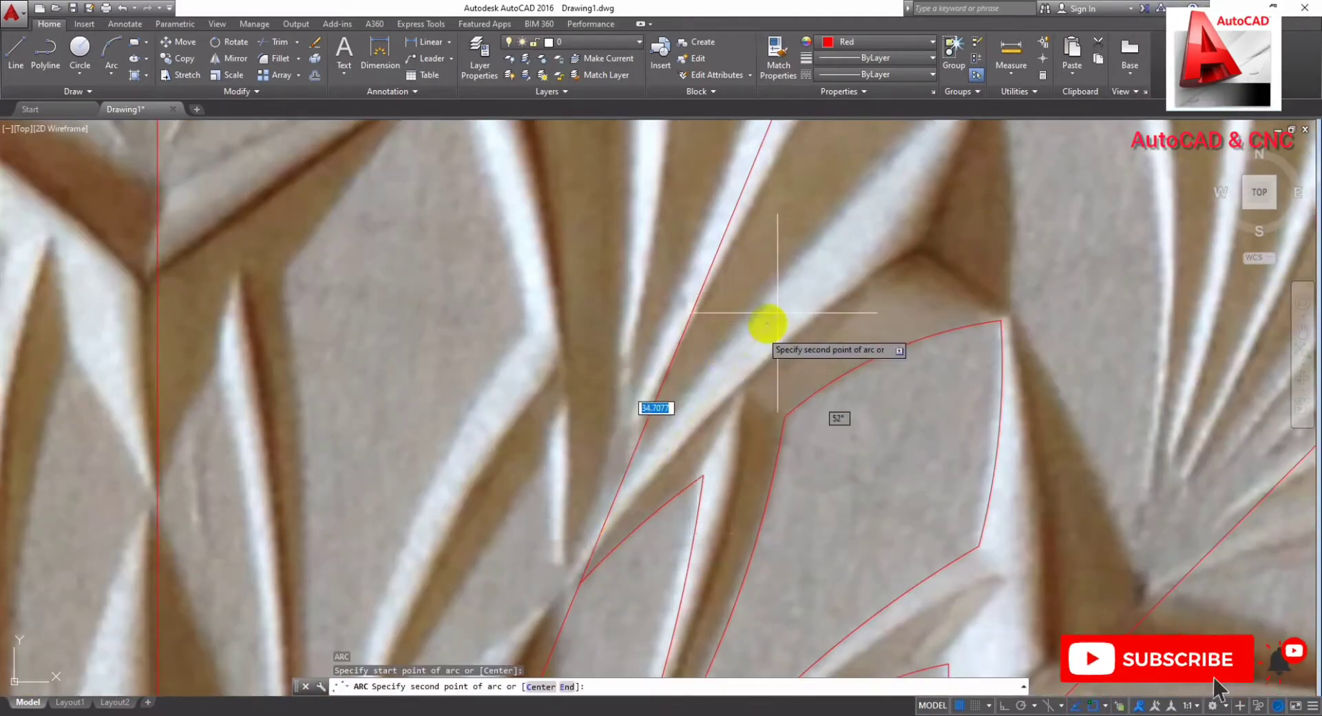
{"action": "left_click", "coordinate": [825, 241]}
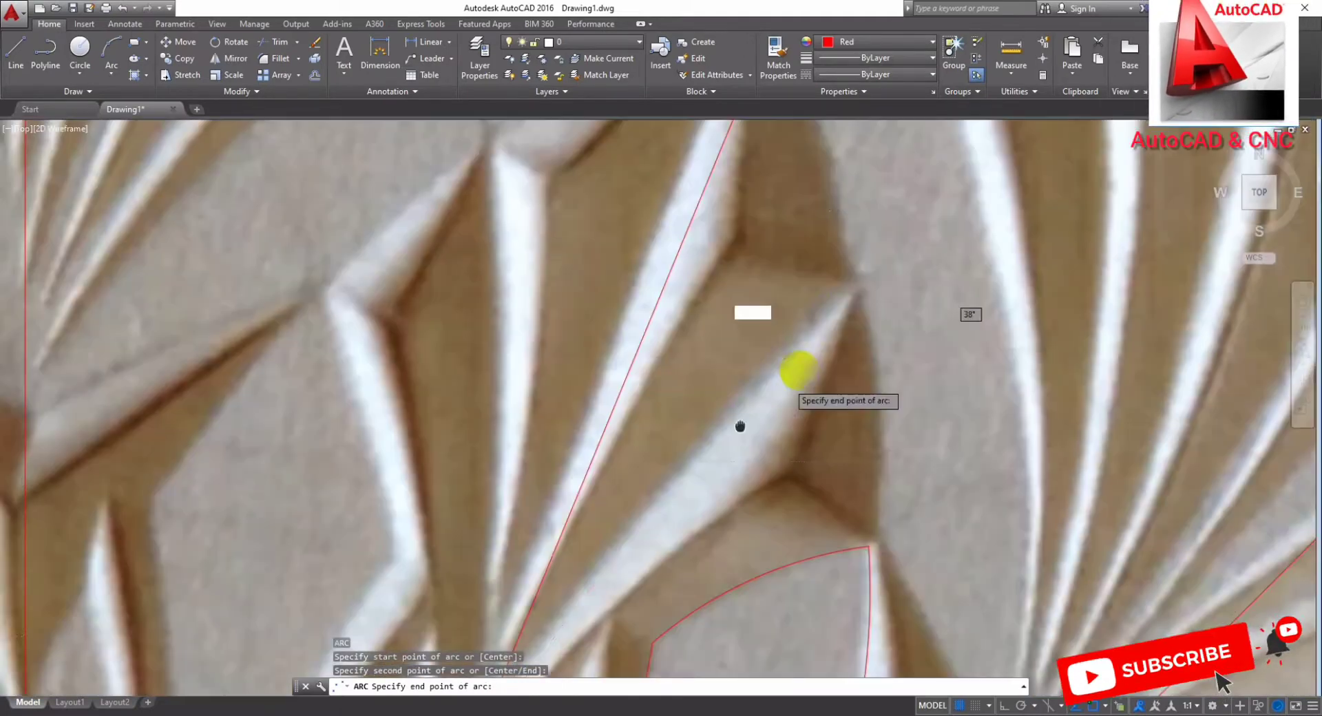
{"action": "left_click", "coordinate": [857, 288]}
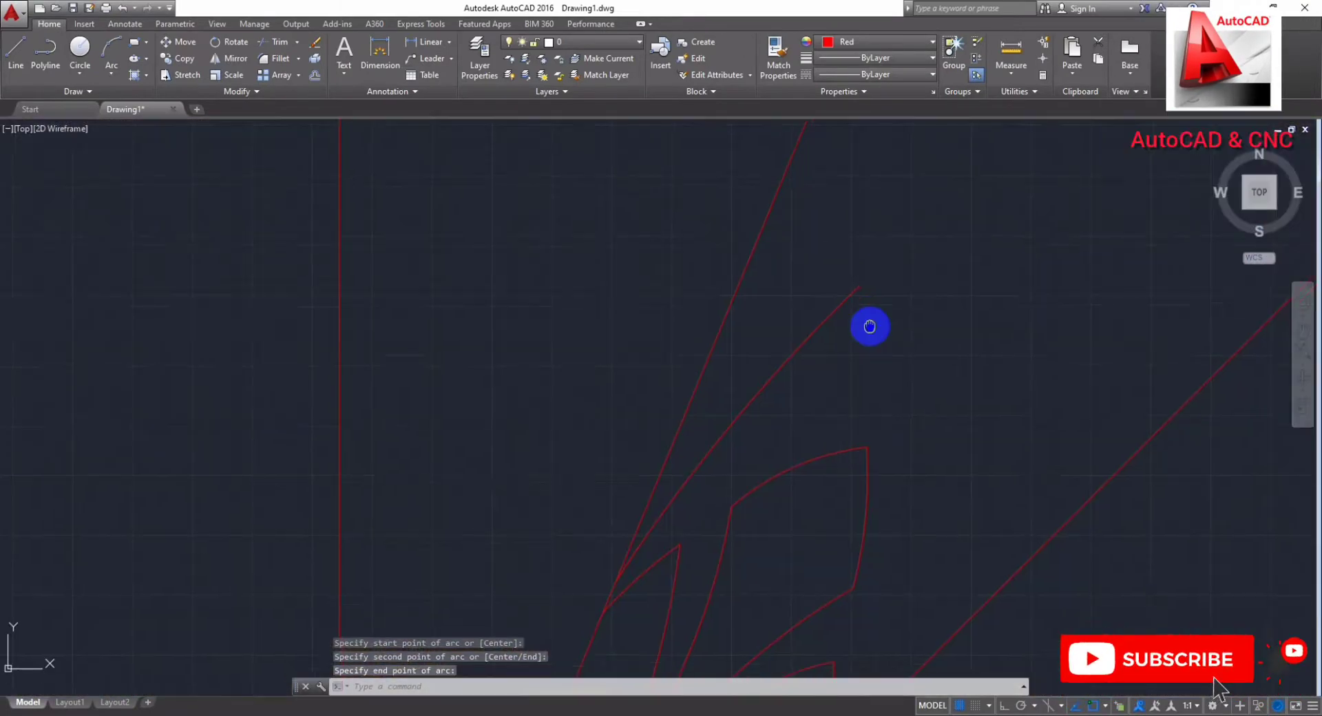
Step: Repeat ARC to trace the first red arc along the inner facet edge of the fan petal
{"action": "key", "text": "Return"}
{"action": "scroll", "coordinate": [861, 393], "scroll_direction": "up", "scroll_amount": 2}
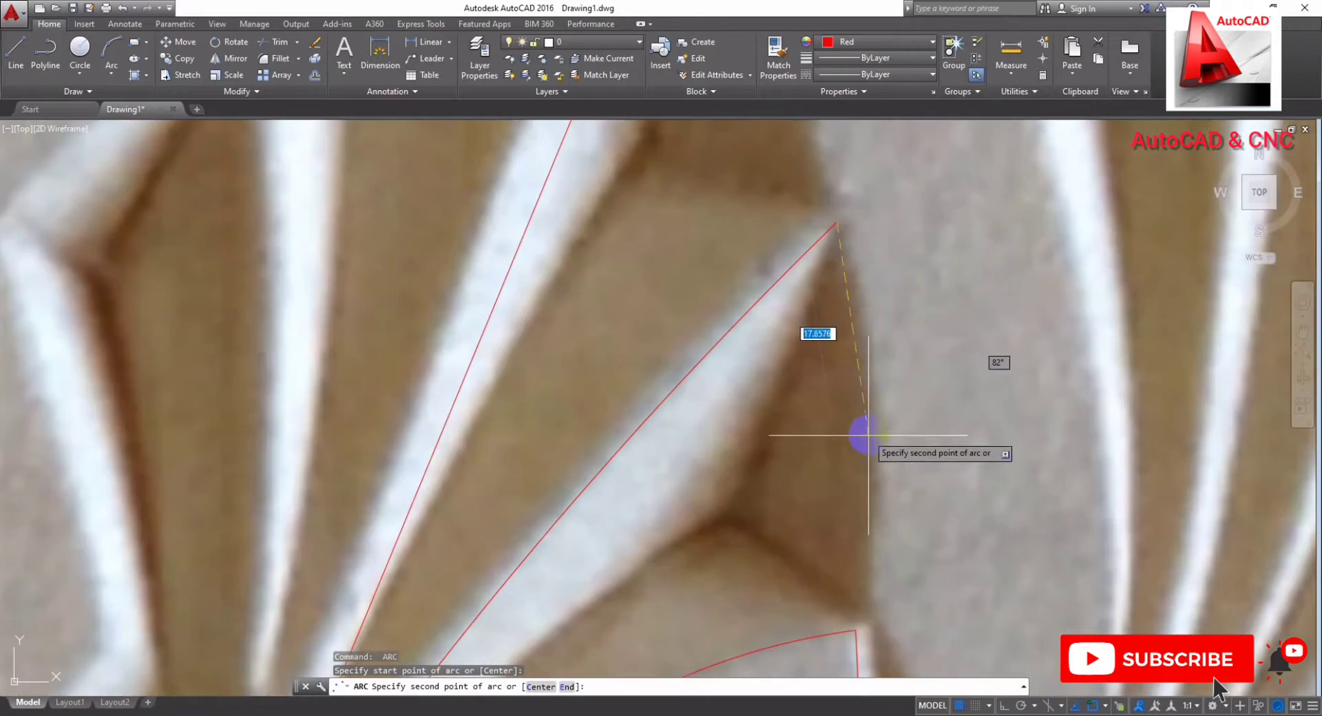
{"action": "left_click", "coordinate": [868, 441]}
{"action": "left_click", "coordinate": [869, 594]}
{"action": "scroll", "coordinate": [888, 441], "scroll_direction": "down", "scroll_amount": 3}
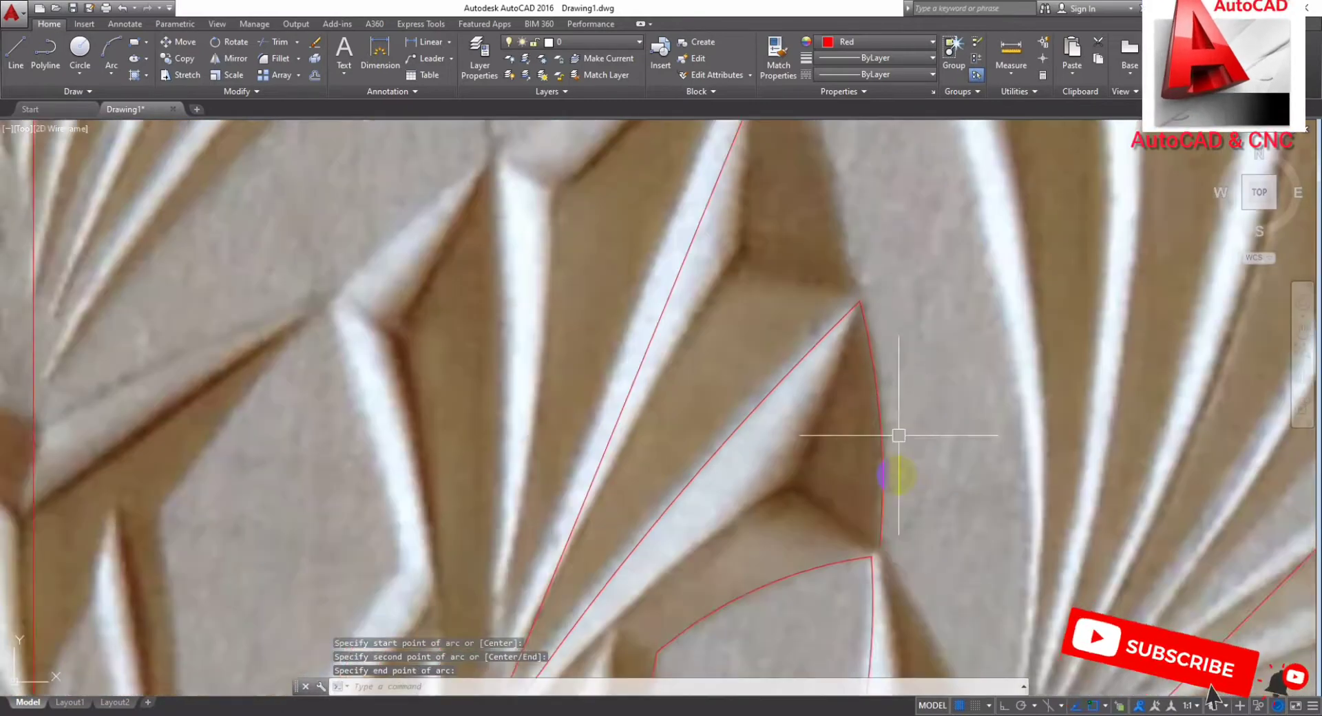
{"action": "middle_click_drag", "start_coordinate": [880, 434], "coordinate": [801, 281]}
{"action": "scroll", "coordinate": [802, 281], "scroll_direction": "up", "scroll_amount": 2}
Step: Draw a second arc ending at the facet's lower corner to close the third leaf outline
{"action": "key", "text": "Return"}
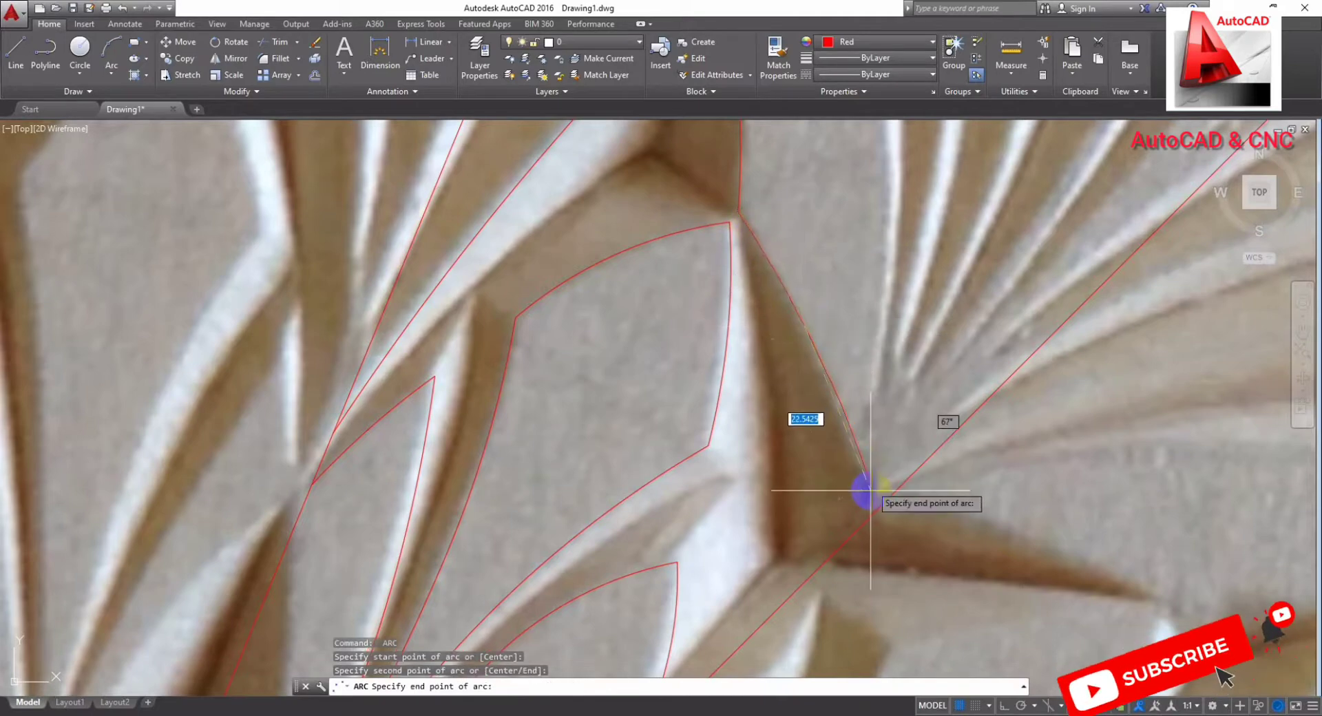
{"action": "left_click", "coordinate": [870, 518]}
{"action": "key", "text": "Escape"}
{"action": "scroll", "coordinate": [871, 518], "scroll_direction": "down", "scroll_amount": 3}
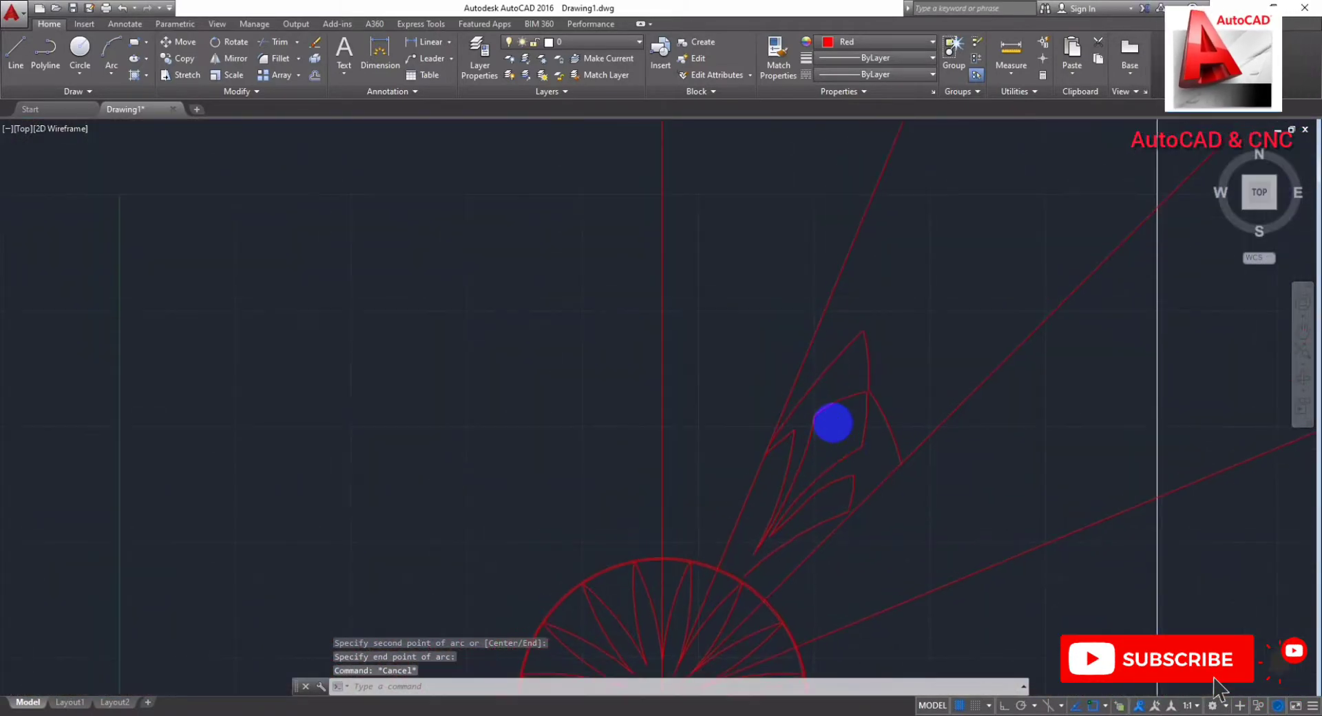
{"action": "key", "text": "Escape"}
{"action": "key", "text": "Escape"}
{"action": "scroll", "coordinate": [846, 320], "scroll_direction": "up", "scroll_amount": 3}
{"action": "scroll", "coordinate": [847, 298], "scroll_direction": "up", "scroll_amount": 3}
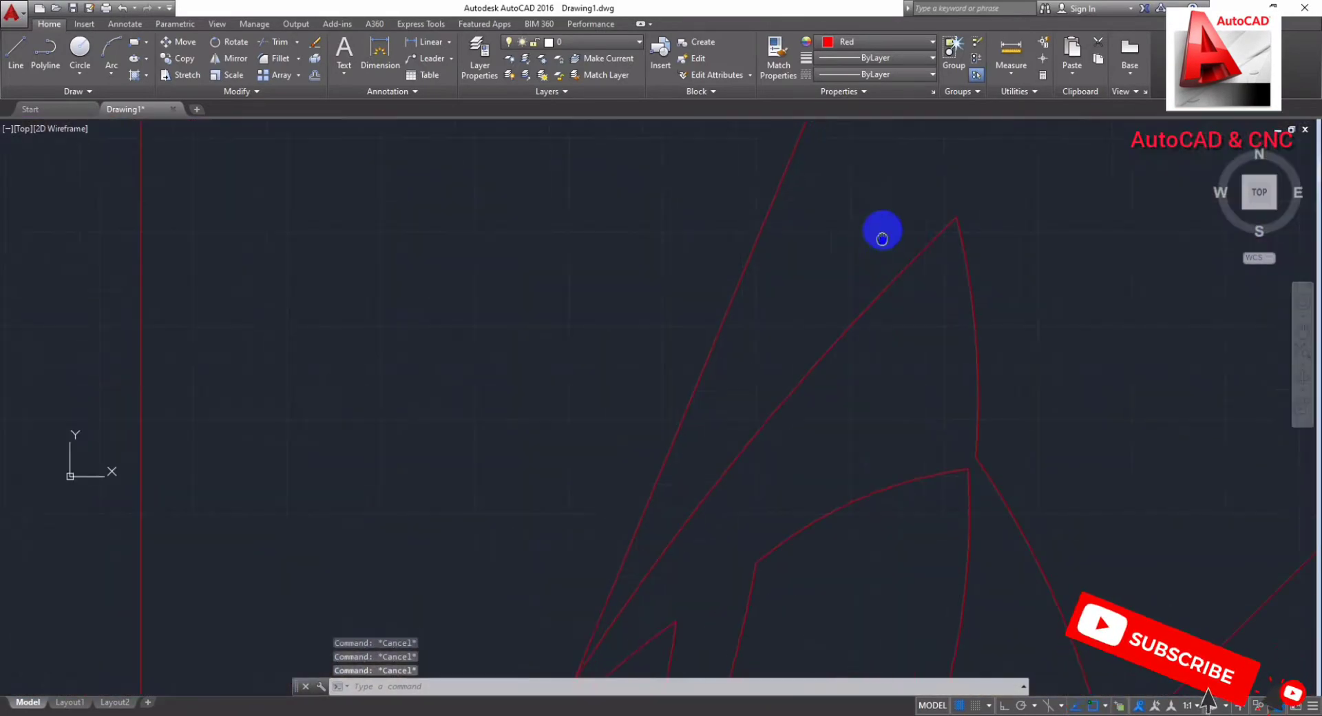
Step: Draw a three-point arc with A that ends at the petal's tip
{"action": "scroll", "coordinate": [620, 496], "scroll_direction": "up", "scroll_amount": 2}
{"action": "type", "text": "a"}
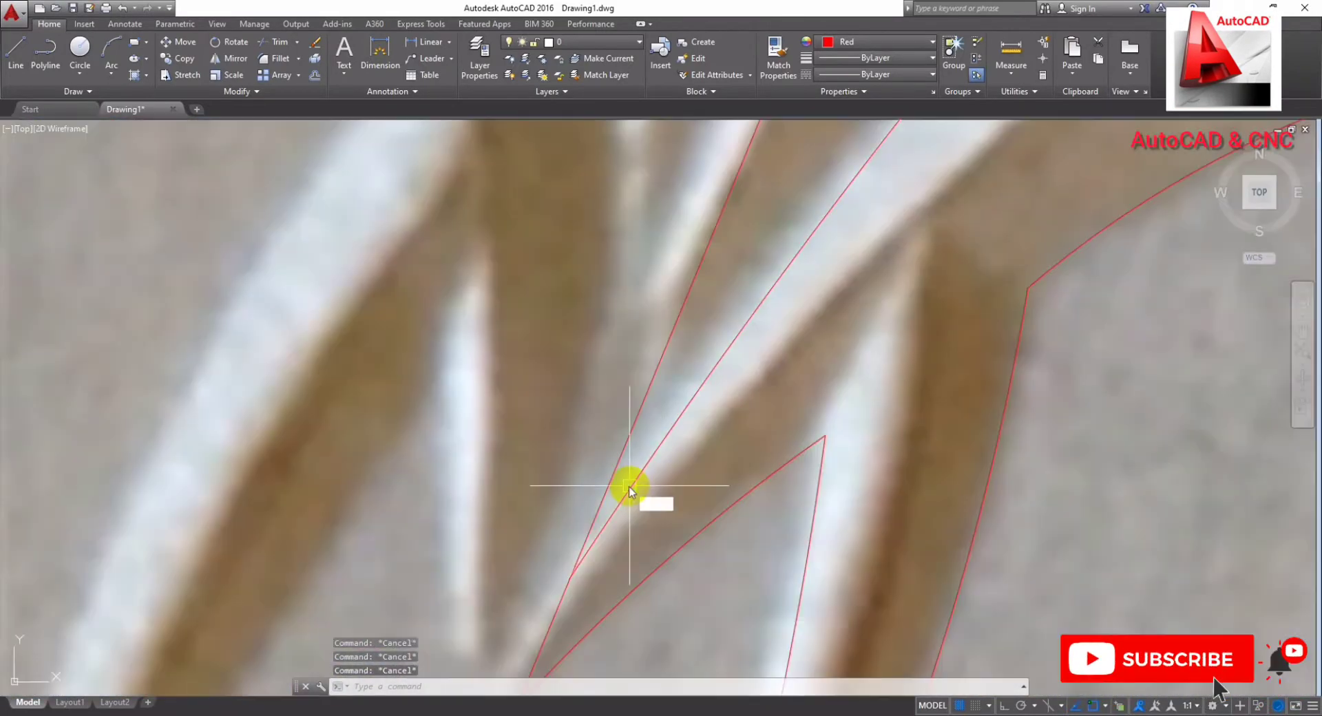
{"action": "key", "text": "Return"}
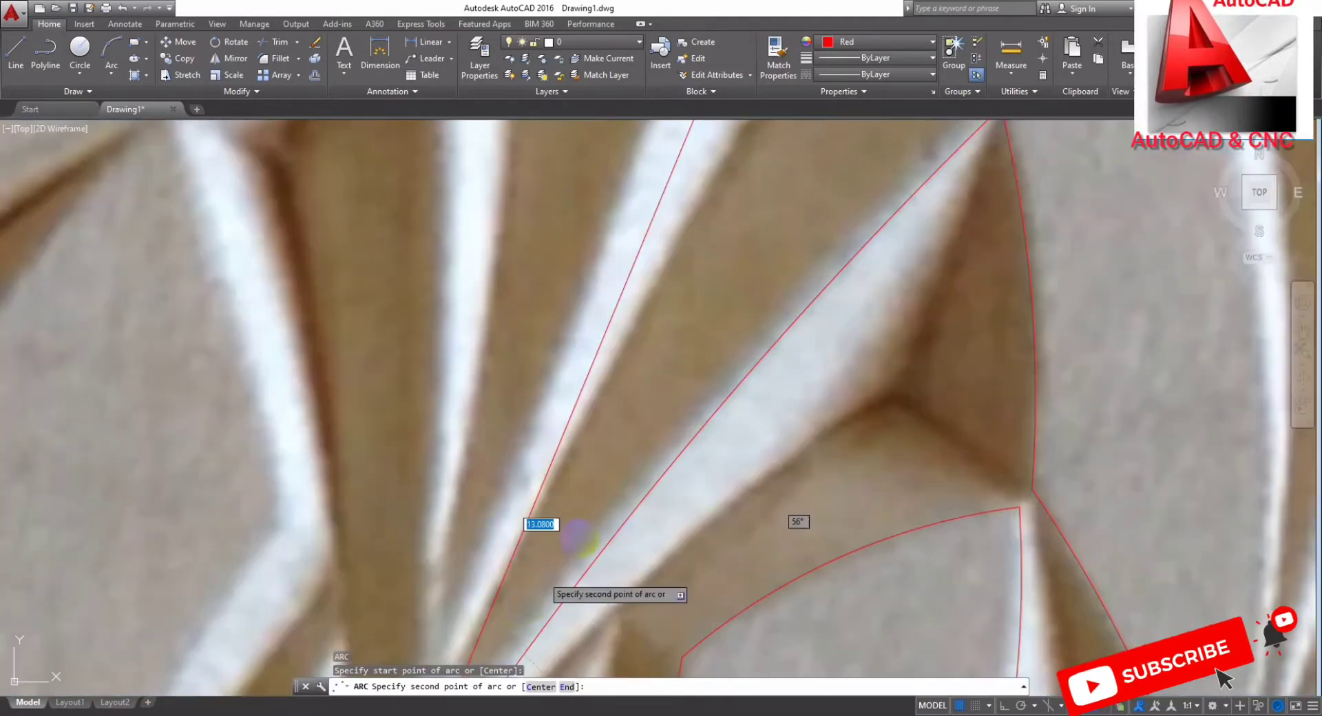
{"action": "scroll", "coordinate": [679, 422], "scroll_direction": "up", "scroll_amount": 2}
{"action": "scroll", "coordinate": [682, 425], "scroll_direction": "up", "scroll_amount": 2}
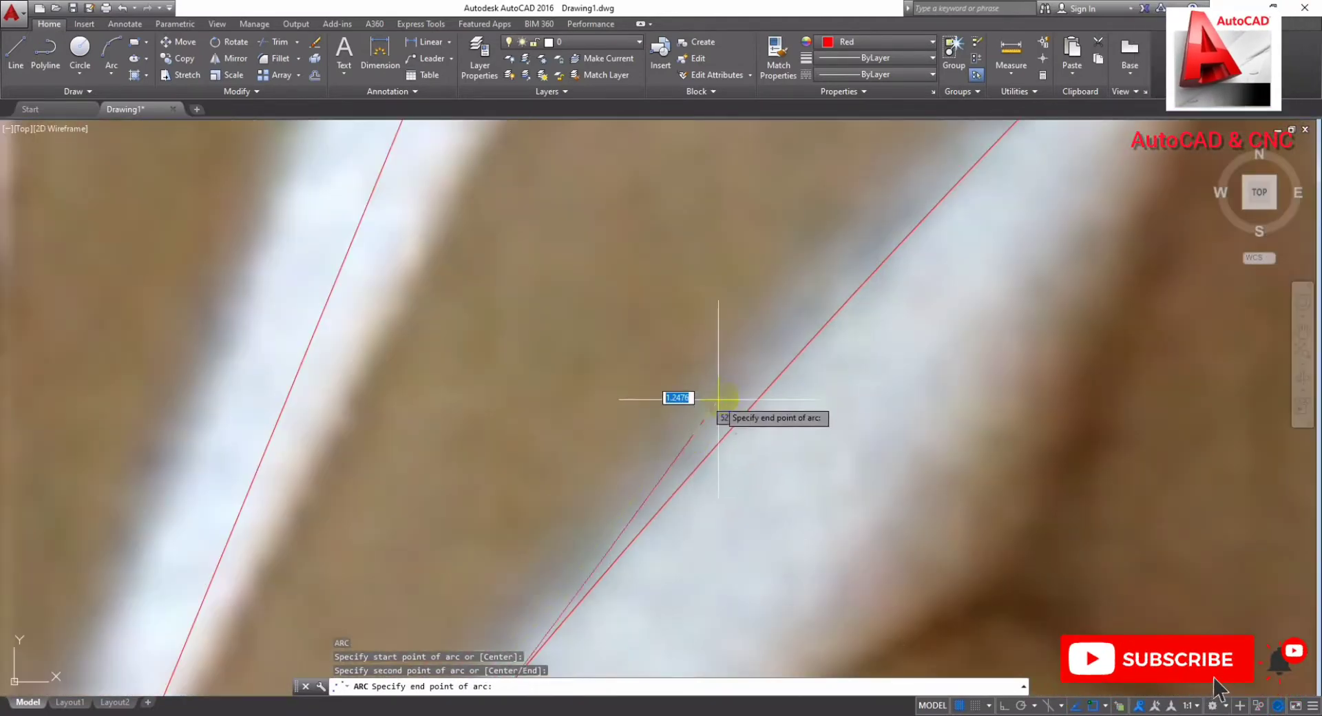
{"action": "scroll", "coordinate": [718, 399], "scroll_direction": "down", "scroll_amount": 3}
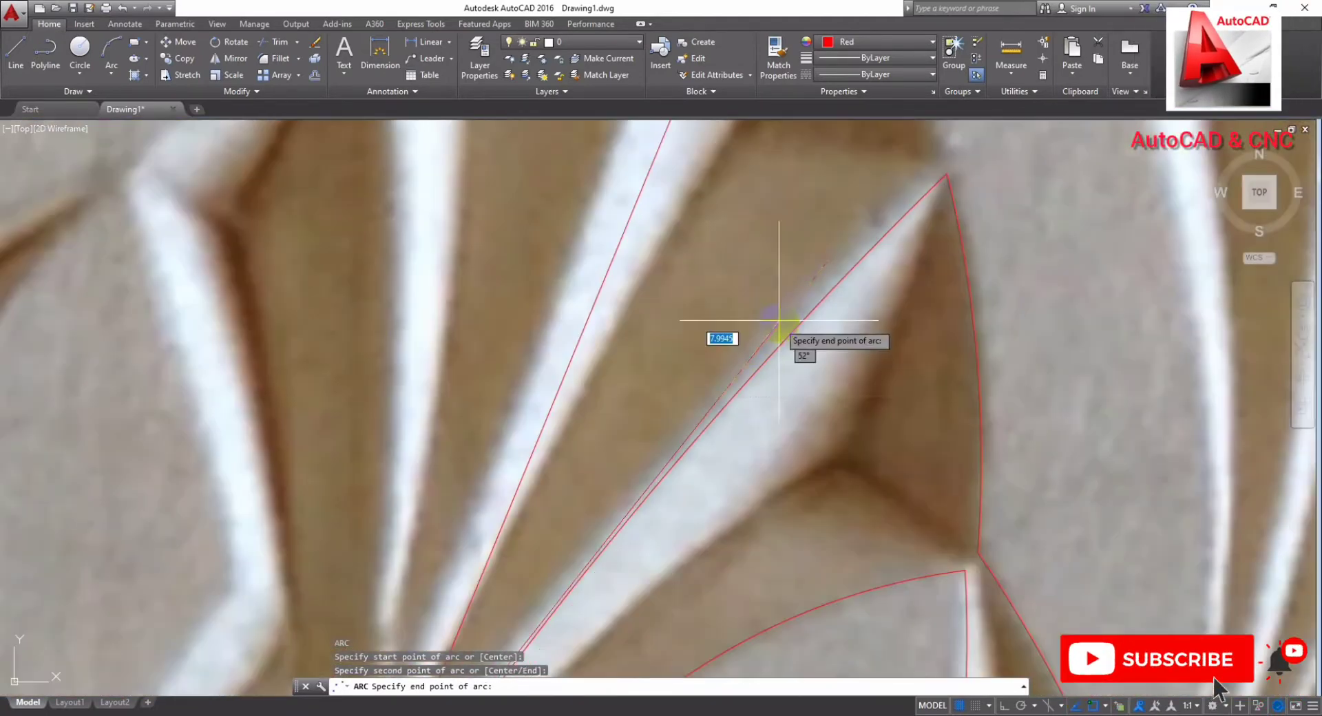
{"action": "left_click", "coordinate": [941, 161]}
Step: Cancel the accidental grip stretch of the line and recentre the view over the petal
{"action": "scroll", "coordinate": [915, 203], "scroll_direction": "down", "scroll_amount": 3}
{"action": "scroll", "coordinate": [888, 269], "scroll_direction": "up", "scroll_amount": 3}
{"action": "middle_click_drag", "start_coordinate": [879, 286], "coordinate": [852, 349]}
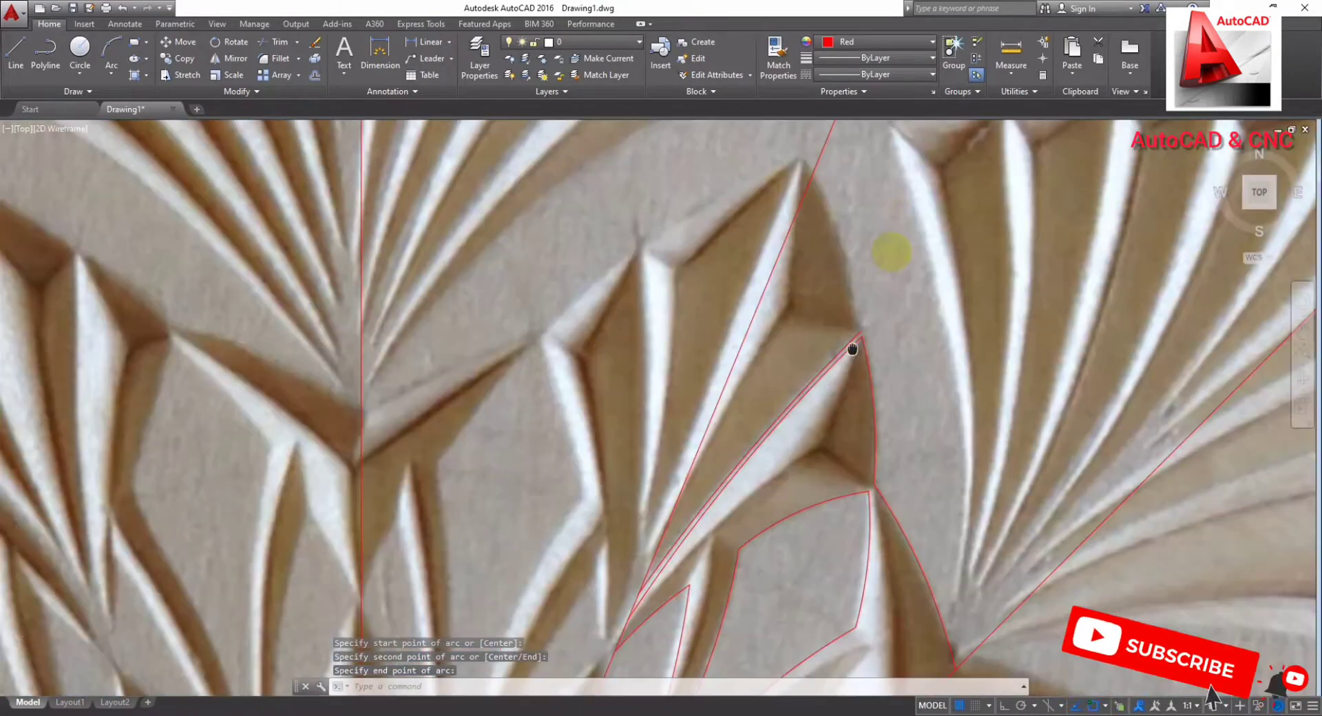
{"action": "scroll", "coordinate": [771, 365], "scroll_direction": "down", "scroll_amount": 2}
{"action": "scroll", "coordinate": [717, 436], "scroll_direction": "up", "scroll_amount": 4}
{"action": "scroll", "coordinate": [742, 356], "scroll_direction": "up", "scroll_amount": 2}
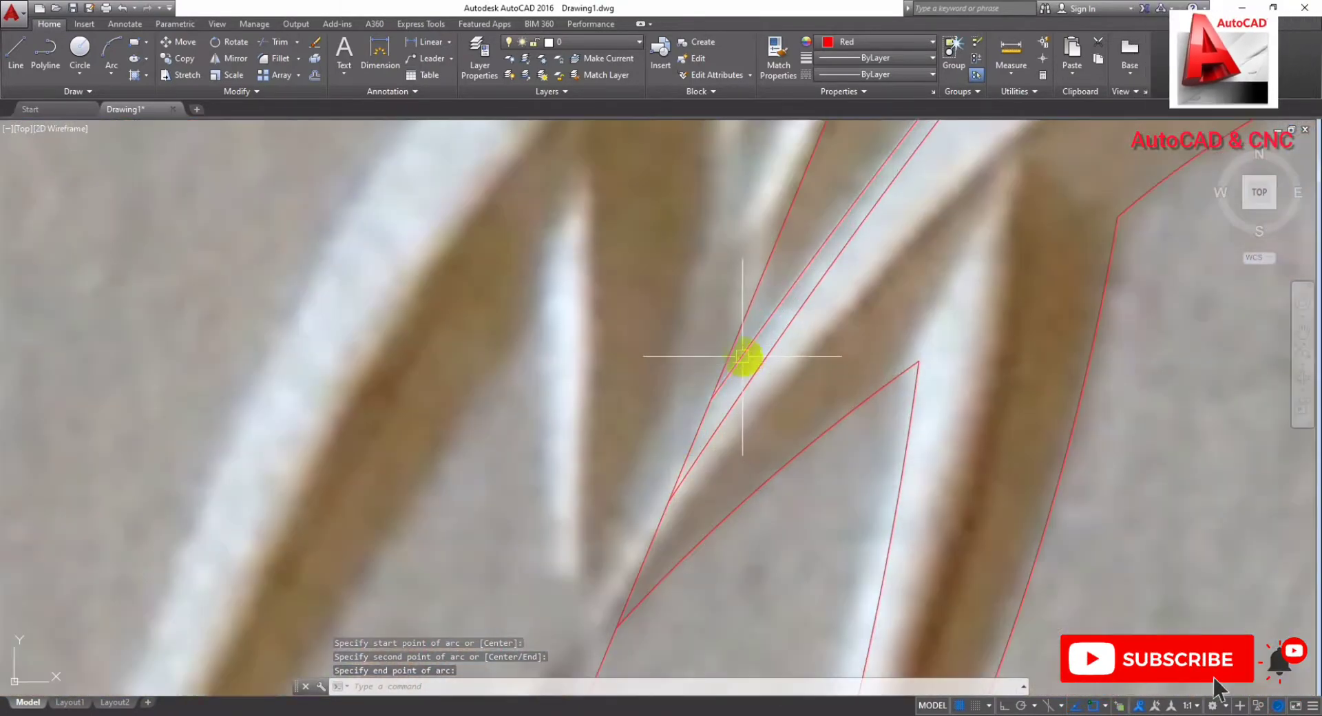
{"action": "scroll", "coordinate": [703, 399], "scroll_direction": "up", "scroll_amount": 4}
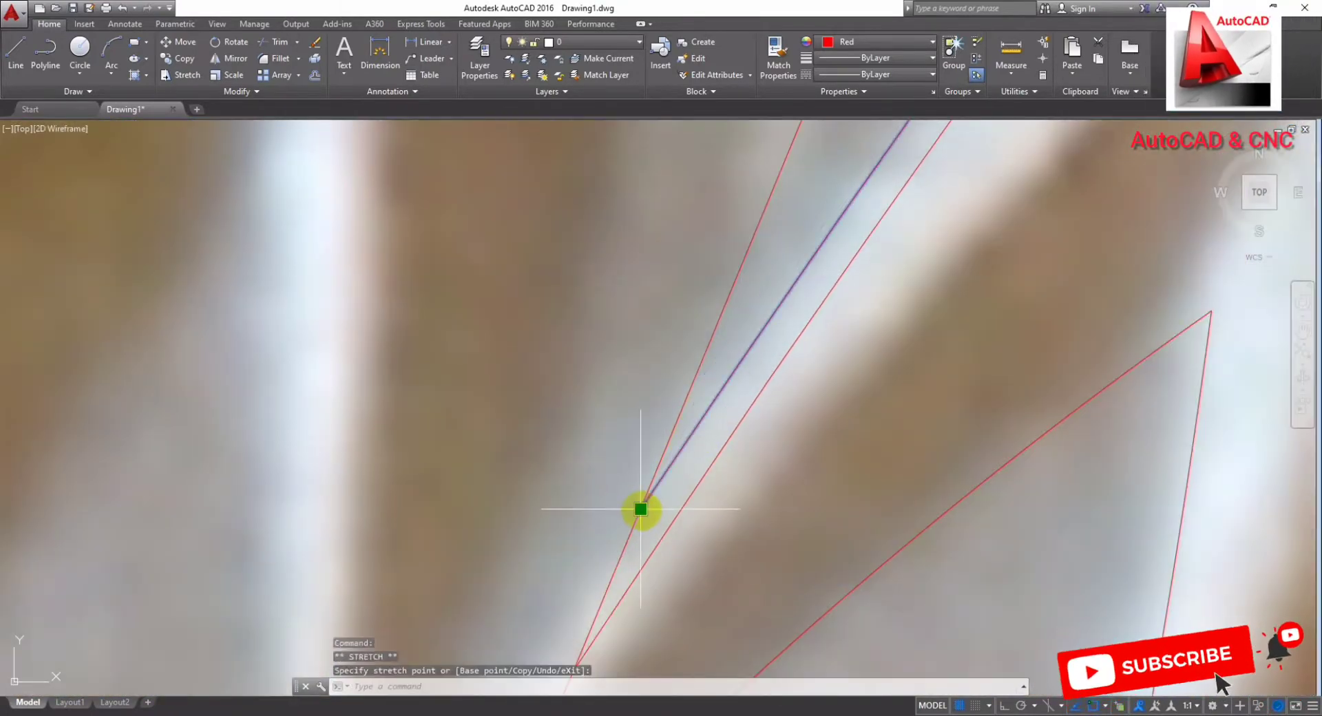
{"action": "key", "text": "Escape"}
{"action": "scroll", "coordinate": [685, 488], "scroll_direction": "down", "scroll_amount": 3}
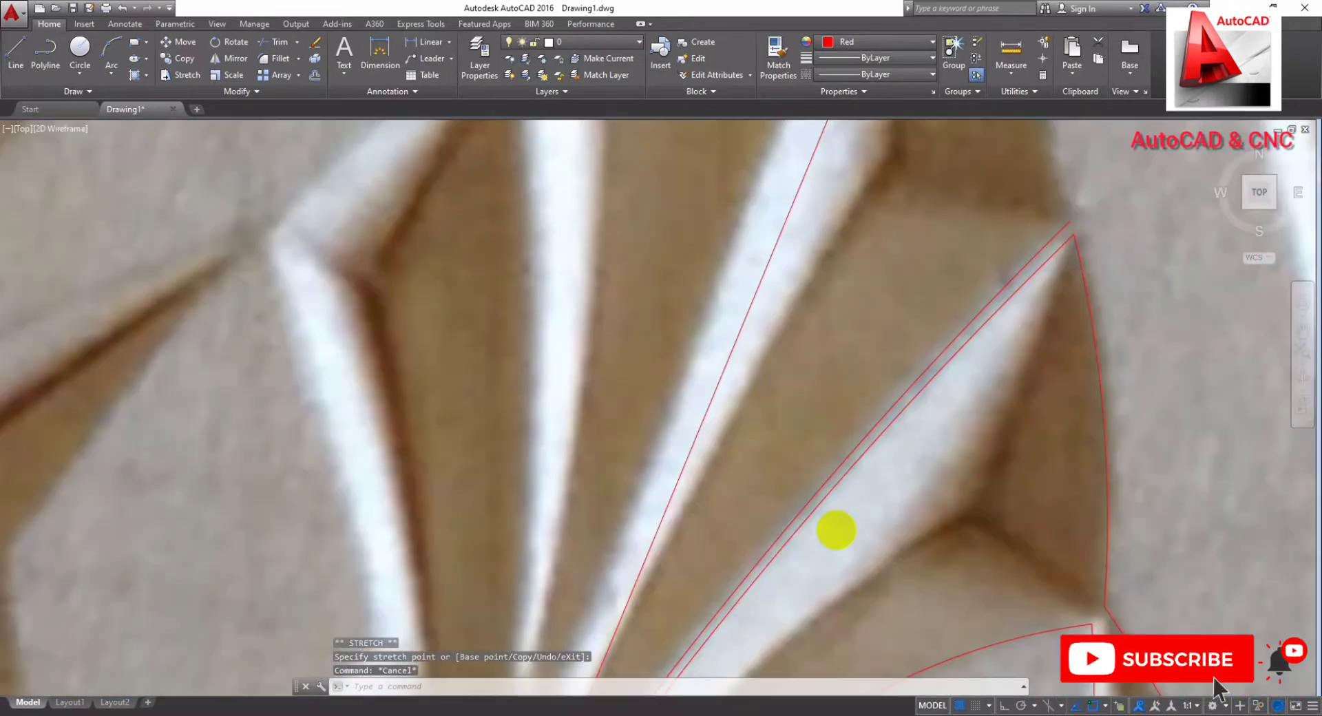
Step: Trace an arc from the fold tip along the edge to the petal's upper fold
{"action": "mouse_move", "coordinate": [870, 593]}
{"action": "middle_mouse_down"}
{"action": "mouse_move", "coordinate": [952, 362]}
{"action": "mouse_move", "coordinate": [929, 489]}
{"action": "middle_mouse_up"}
{"action": "type", "text": "a"}
{"action": "key", "text": "Return"}
{"action": "left_click", "coordinate": [926, 561]}
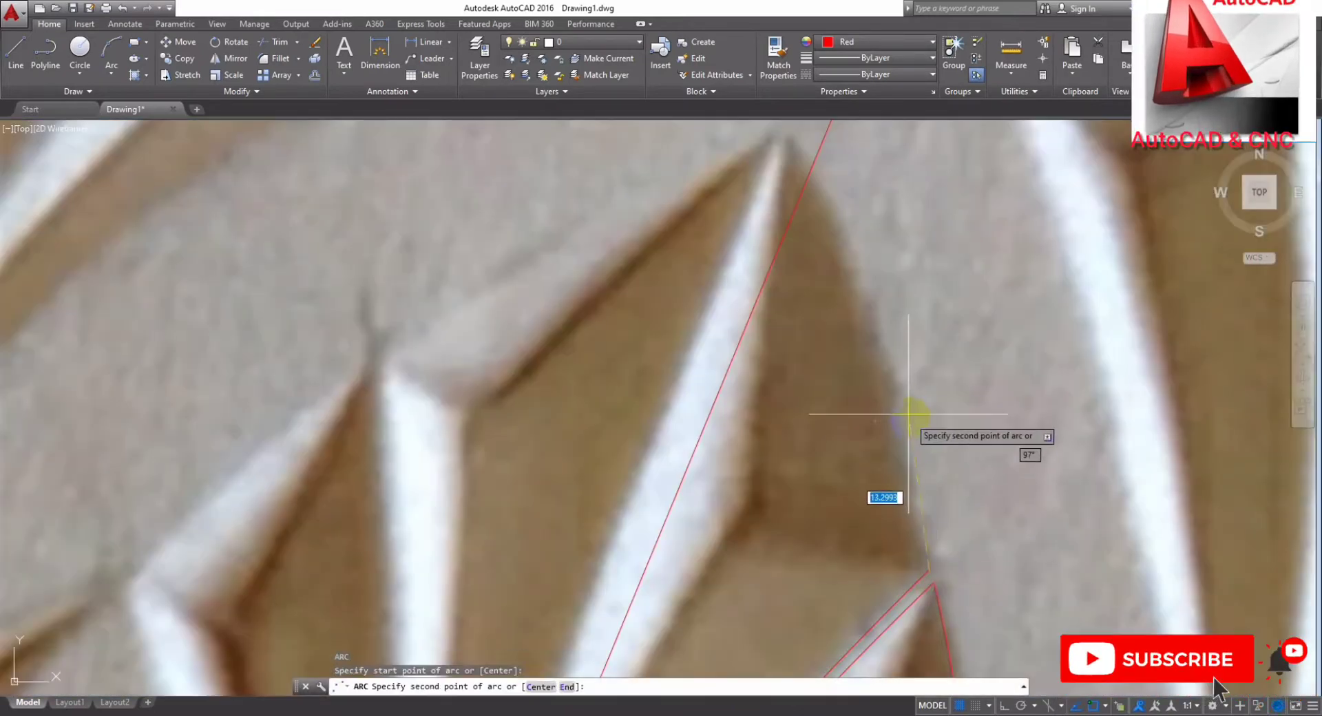
{"action": "left_click", "coordinate": [813, 172]}
{"action": "left_click", "coordinate": [813, 155]}
{"action": "scroll", "coordinate": [813, 155], "scroll_direction": "down", "scroll_amount": 3}
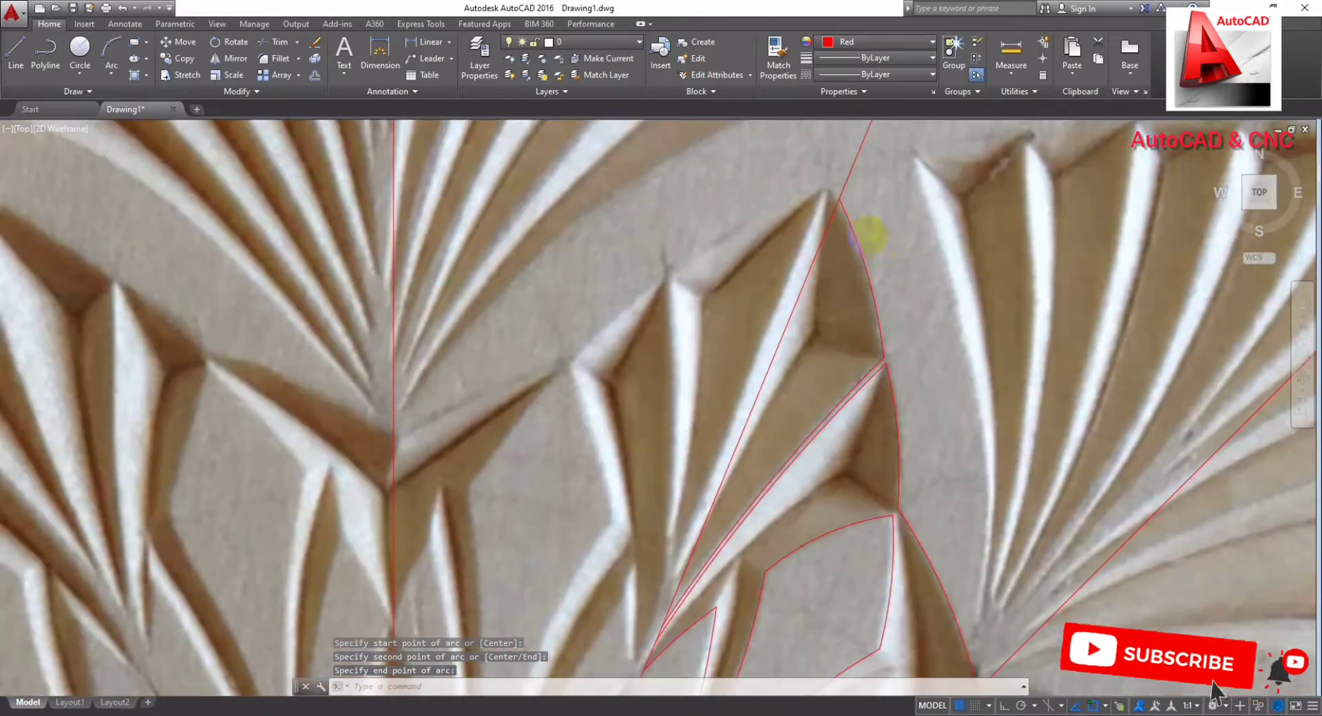
{"action": "middle_click_drag", "start_coordinate": [871, 231], "coordinate": [886, 354]}
{"action": "scroll", "coordinate": [856, 324], "scroll_direction": "down", "scroll_amount": 3}
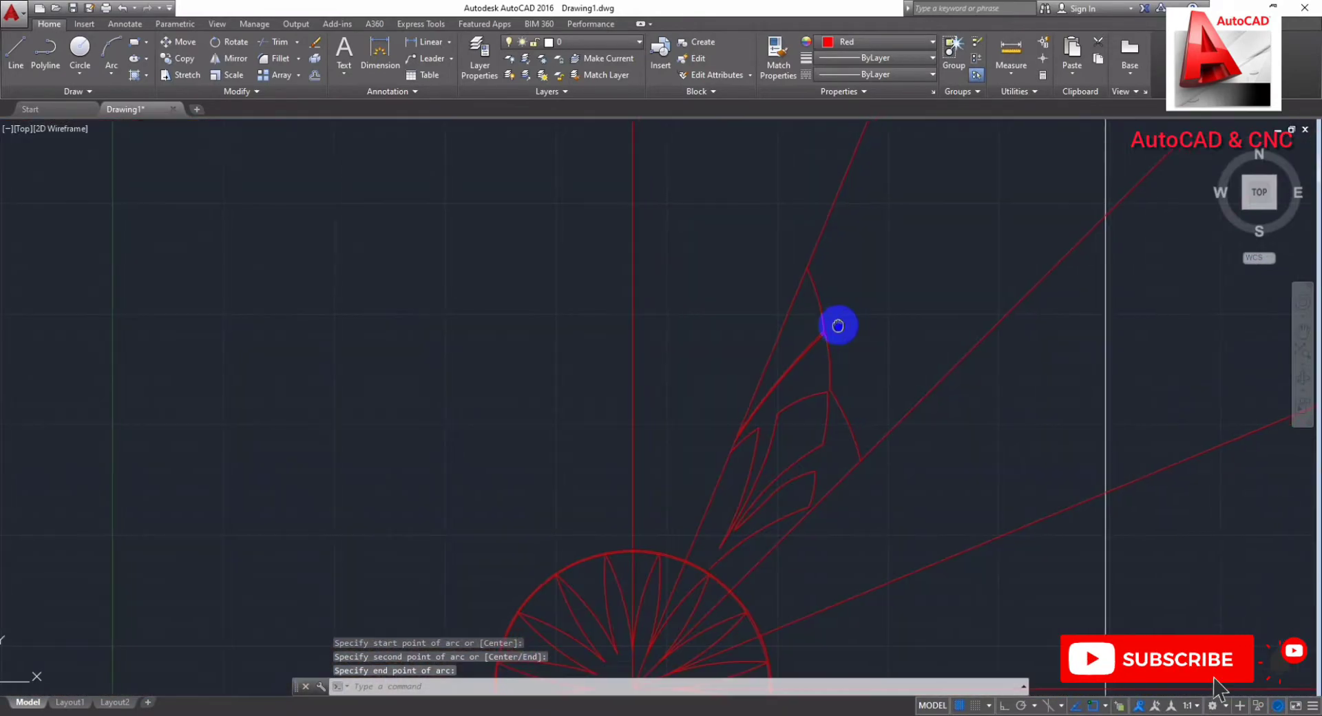
{"action": "scroll", "coordinate": [869, 271], "scroll_direction": "up", "scroll_amount": 3}
{"action": "scroll", "coordinate": [832, 209], "scroll_direction": "up", "scroll_amount": 2}
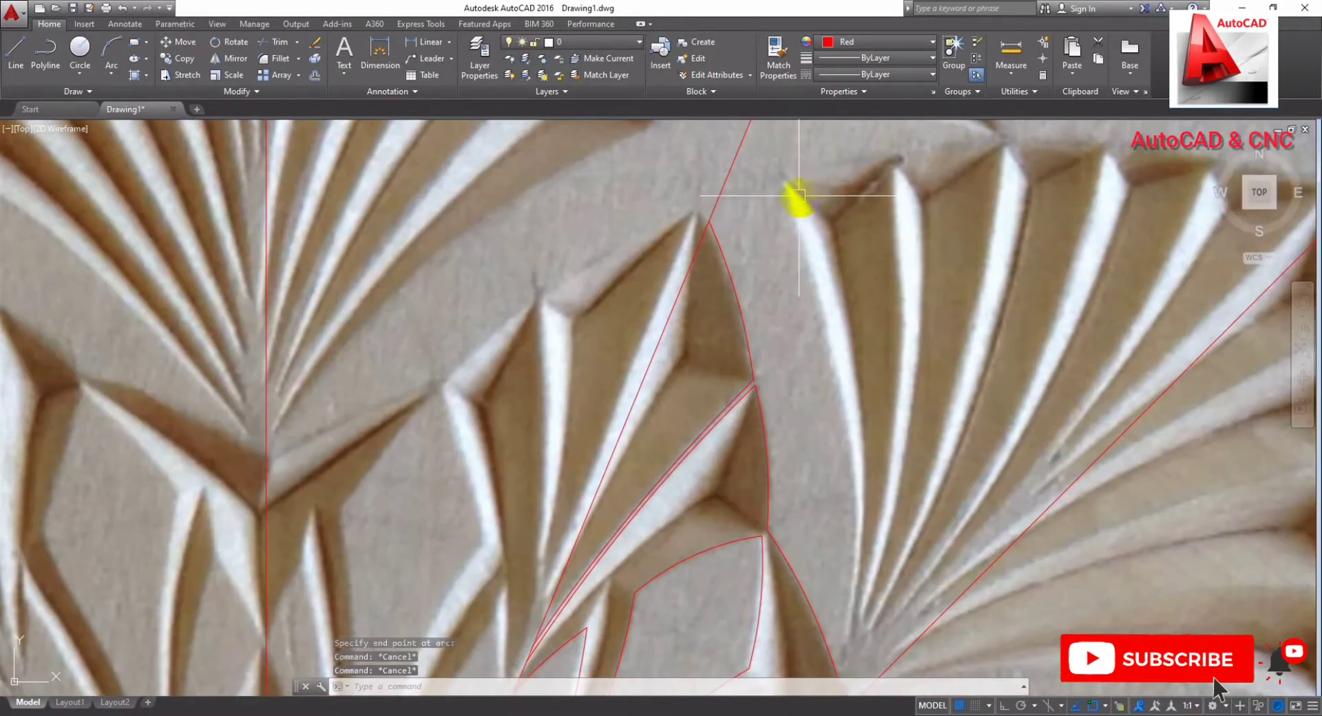
Step: Trace an arc from the neighbouring fan's edge down to its lower corner
{"action": "key", "text": "Return"}
{"action": "left_click", "coordinate": [789, 188]}
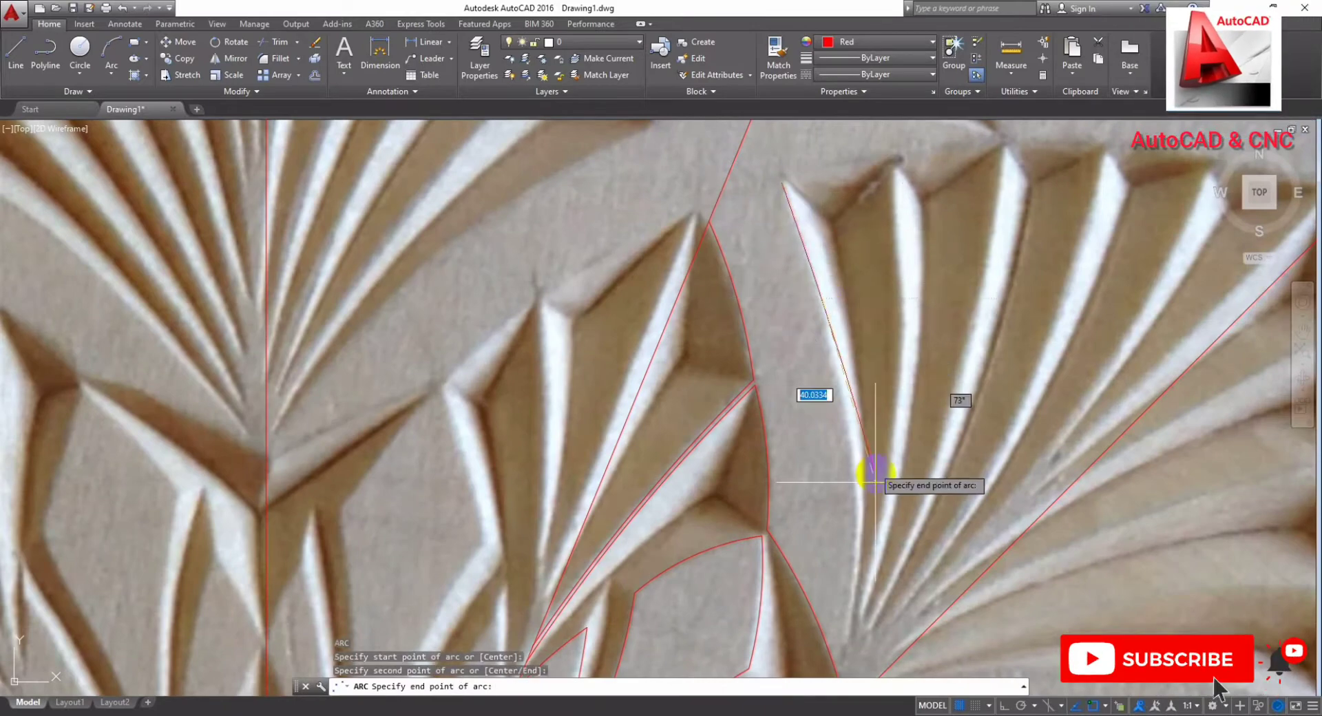
{"action": "scroll", "coordinate": [836, 482], "scroll_direction": "up", "scroll_amount": 2}
{"action": "scroll", "coordinate": [833, 513], "scroll_direction": "up", "scroll_amount": 2}
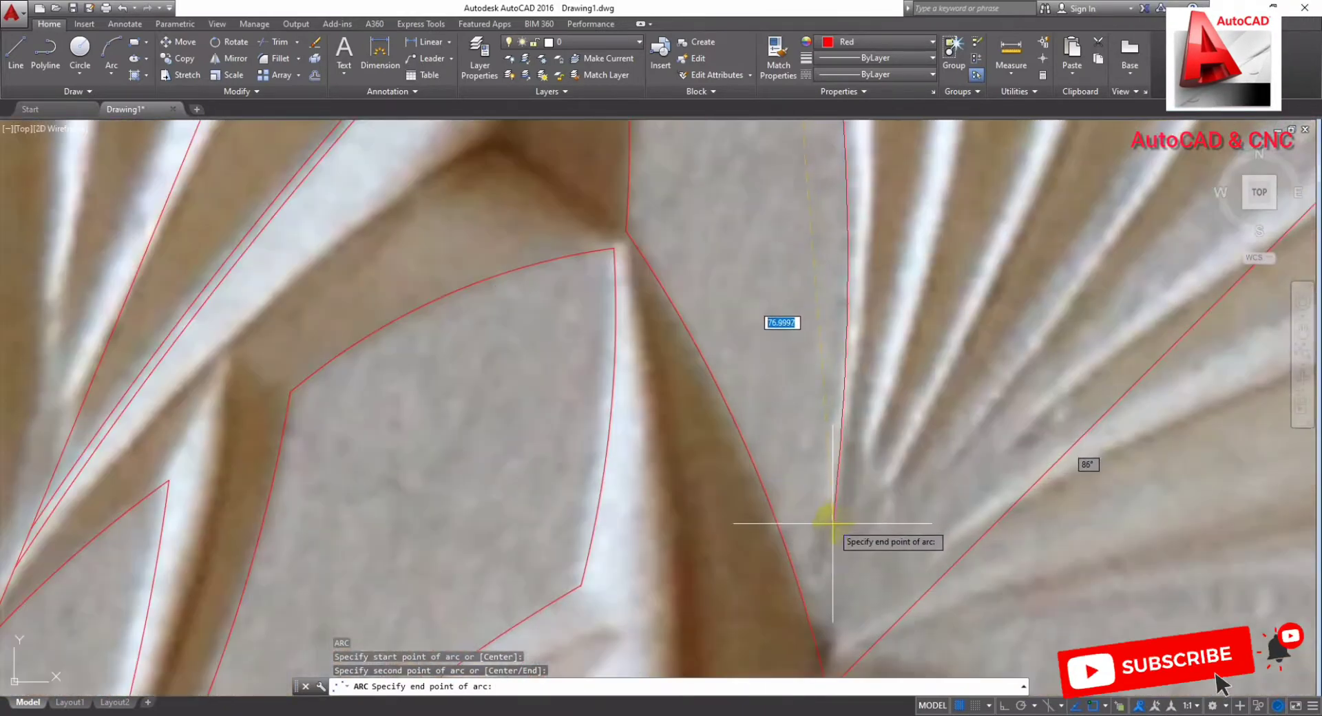
{"action": "left_click", "coordinate": [832, 524]}
Step: Trace another arc along the fold up to the carved cut's tip in the next fan
{"action": "key", "text": "Return"}
{"action": "left_click", "coordinate": [829, 523]}
{"action": "scroll", "coordinate": [829, 523], "scroll_direction": "down", "scroll_amount": 3}
{"action": "middle_click_drag", "start_coordinate": [856, 472], "coordinate": [801, 641]}
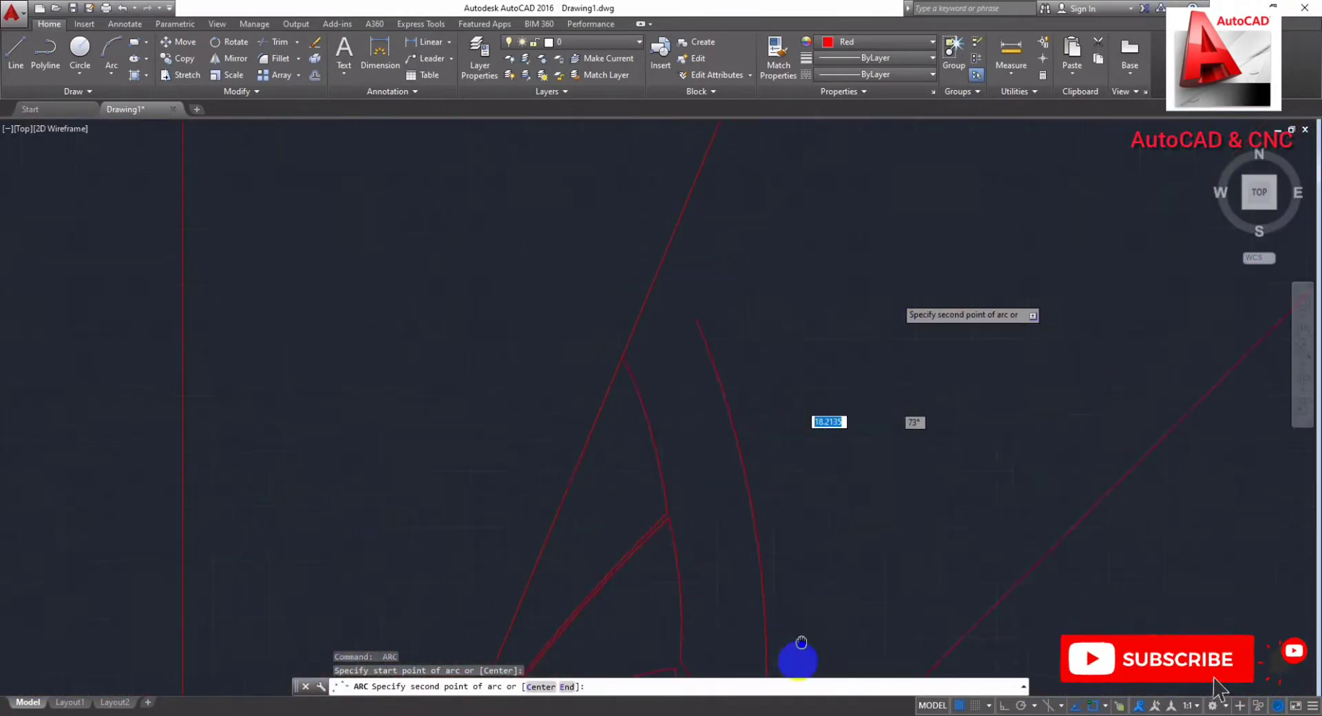
{"action": "scroll", "coordinate": [806, 434], "scroll_direction": "up", "scroll_amount": 2}
{"action": "left_click", "coordinate": [797, 458]}
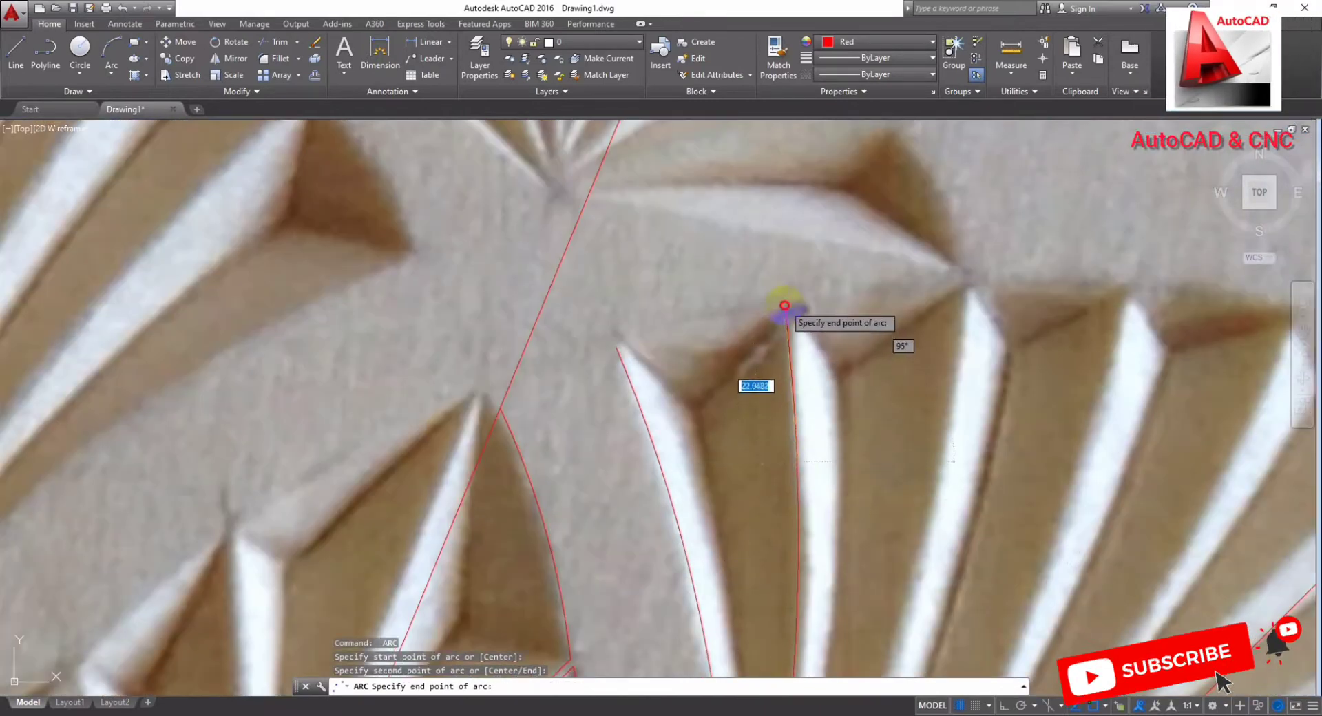
{"action": "left_click", "coordinate": [784, 305]}
{"action": "scroll", "coordinate": [773, 334], "scroll_direction": "down", "scroll_amount": 2}
{"action": "middle_click_drag", "start_coordinate": [773, 334], "coordinate": [516, 355]}
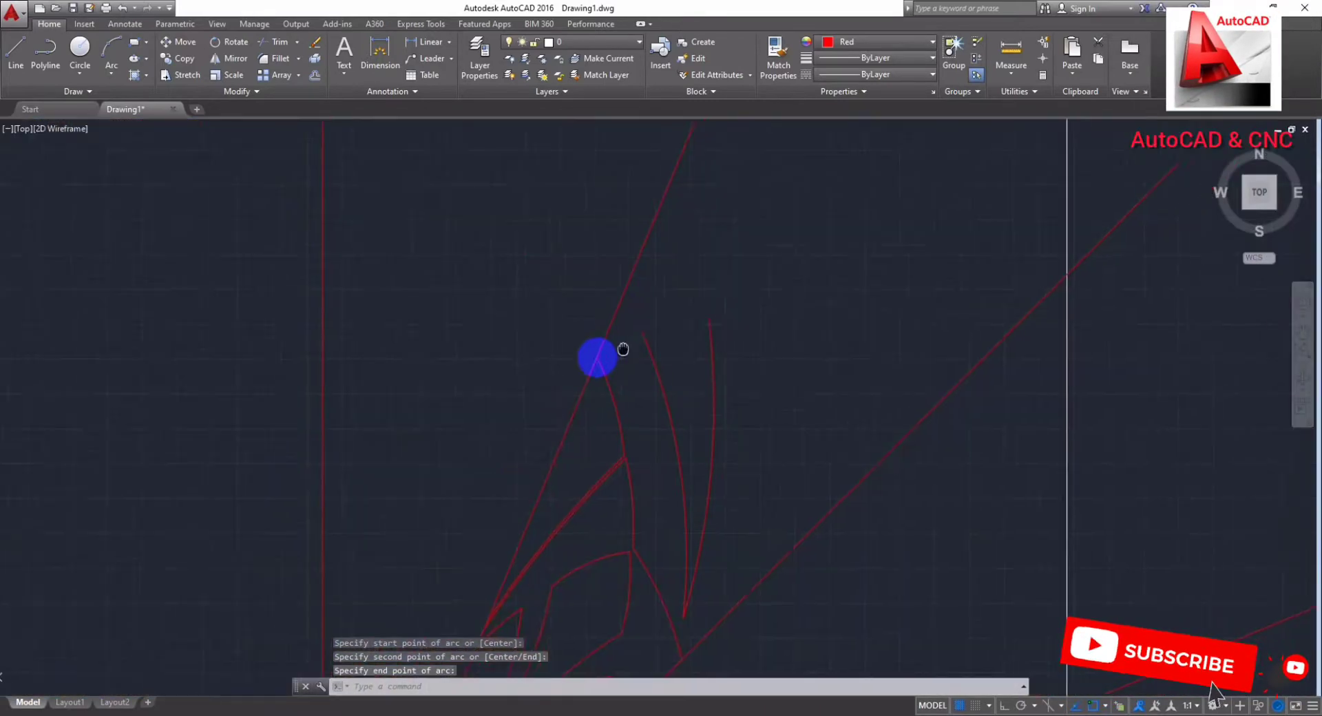
{"action": "scroll", "coordinate": [521, 356], "scroll_direction": "up", "scroll_amount": 2}
{"action": "key", "text": "Escape"}
{"action": "key", "text": "Return"}
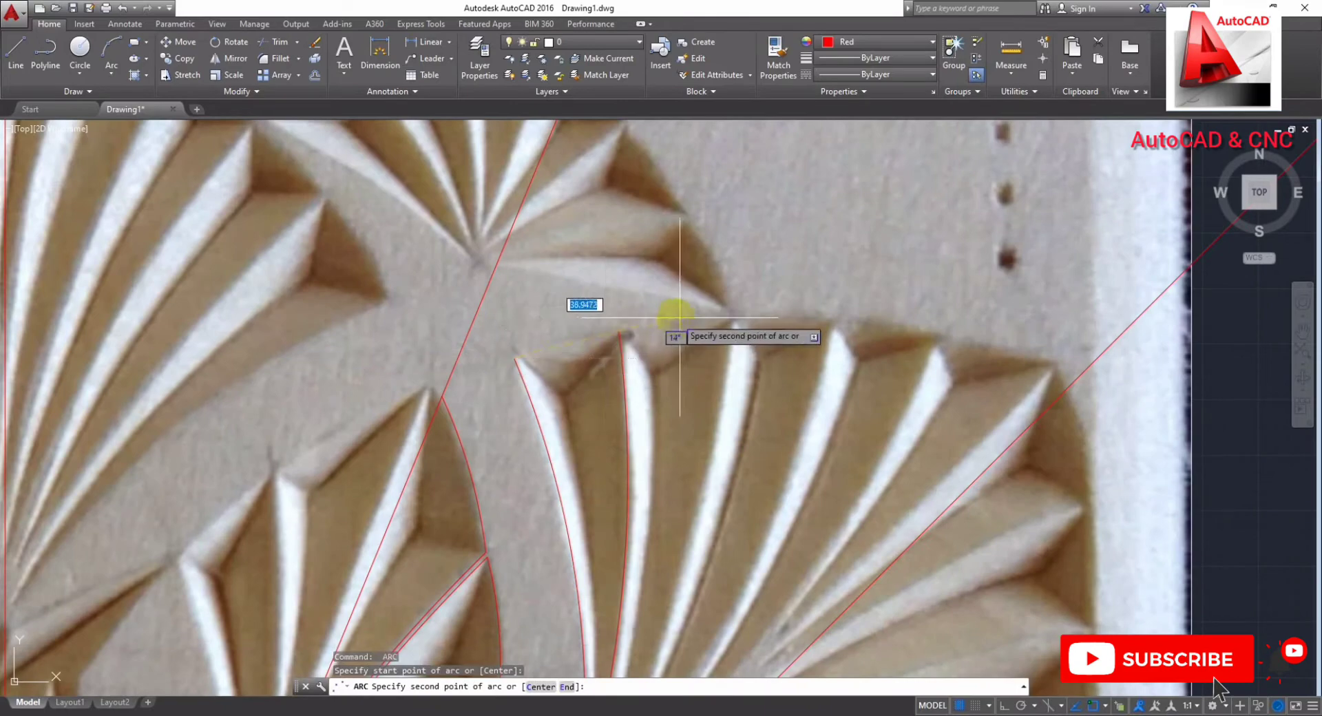
Step: Finish the wide arc at the fan's right corner so it spans the fan's top edge
{"action": "left_click", "coordinate": [1049, 358]}
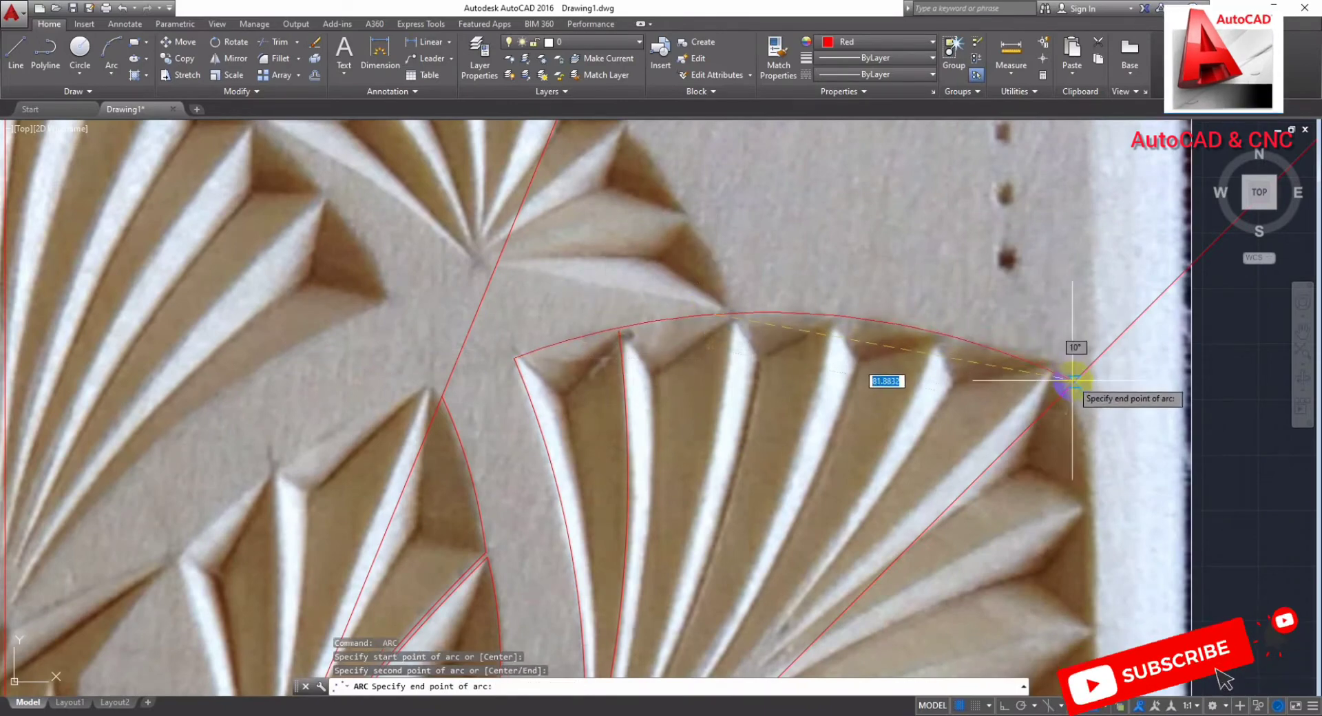
{"action": "key", "text": "Escape"}
{"action": "mouse_move", "coordinate": [944, 369]}
{"action": "middle_mouse_down"}
{"action": "mouse_move", "coordinate": [881, 302]}
{"action": "mouse_move", "coordinate": [929, 271]}
{"action": "middle_mouse_up"}
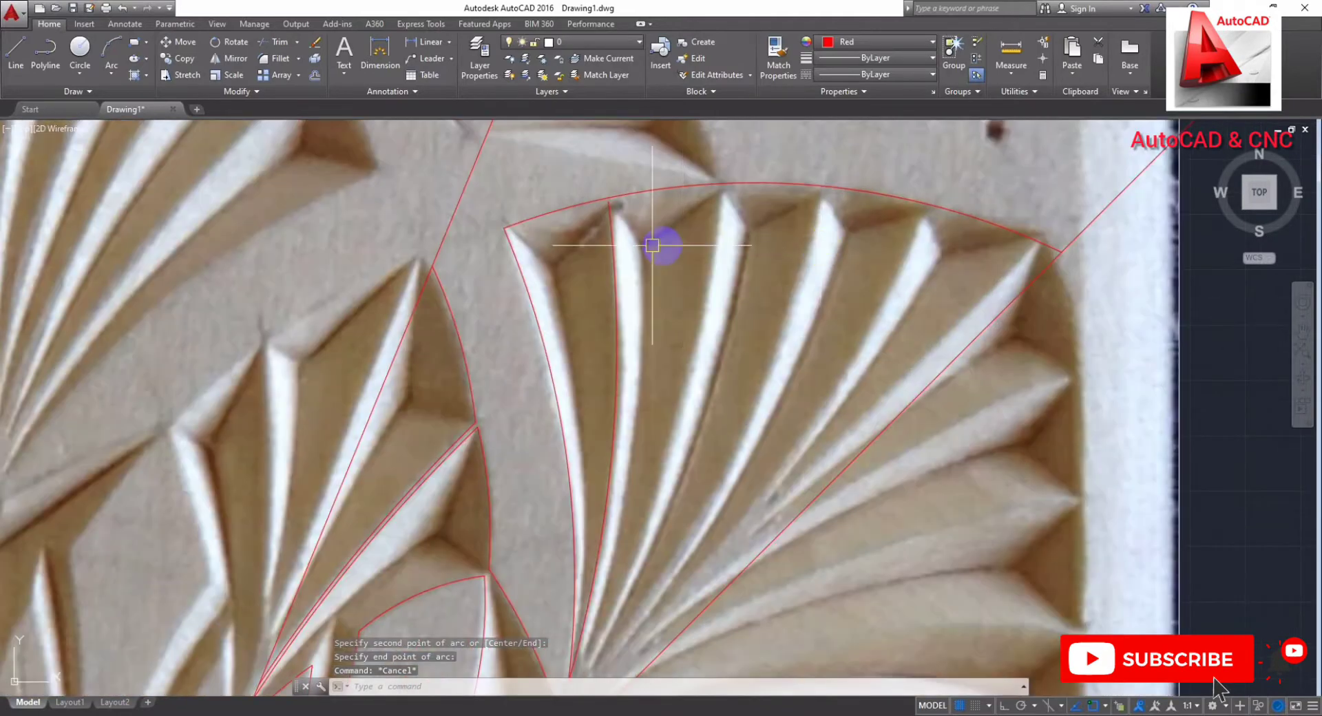
{"action": "scroll", "coordinate": [652, 245], "scroll_direction": "up", "scroll_amount": 4}
{"action": "scroll", "coordinate": [614, 213], "scroll_direction": "up", "scroll_amount": 2}
Step: Try Extend with EX, cancel it, and start the Offset command
{"action": "type", "text": "ex"}
{"action": "key", "text": "Return"}
{"action": "key", "text": "Return"}
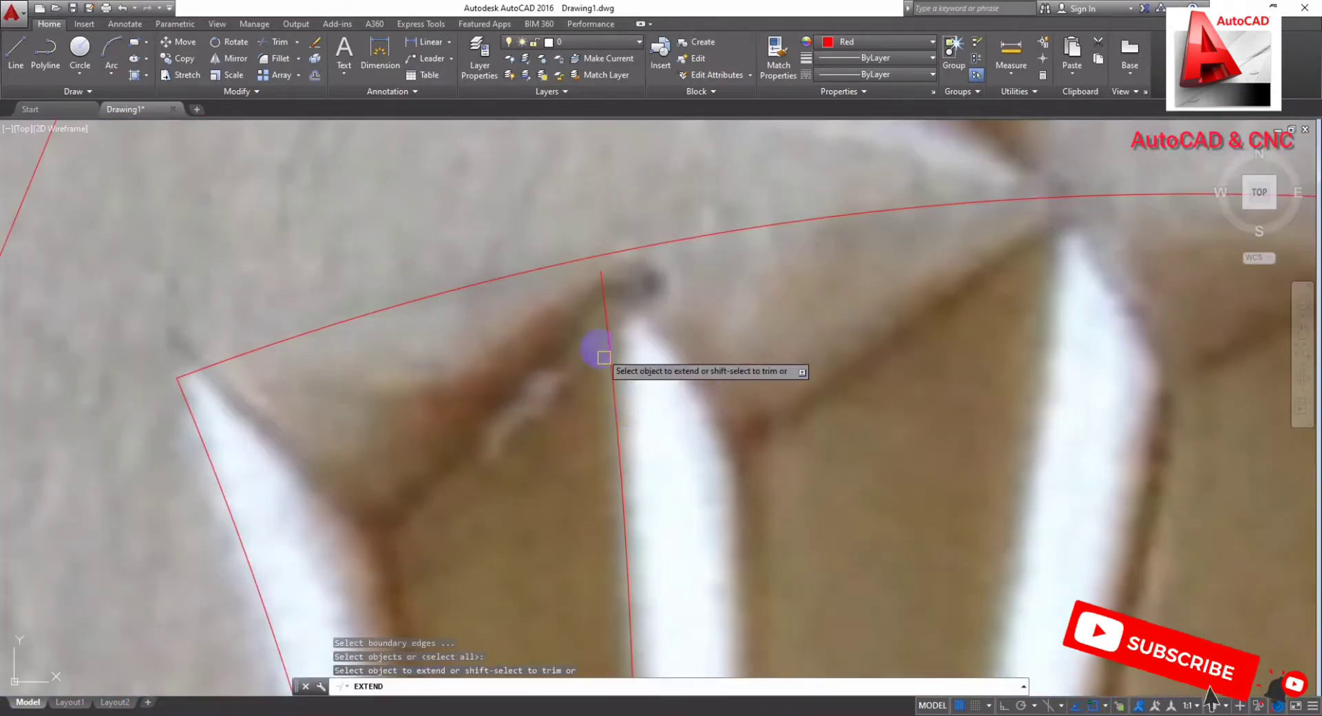
{"action": "key", "text": "Escape"}
{"action": "key", "text": "Escape"}
{"action": "scroll", "coordinate": [640, 377], "scroll_direction": "up", "scroll_amount": 2}
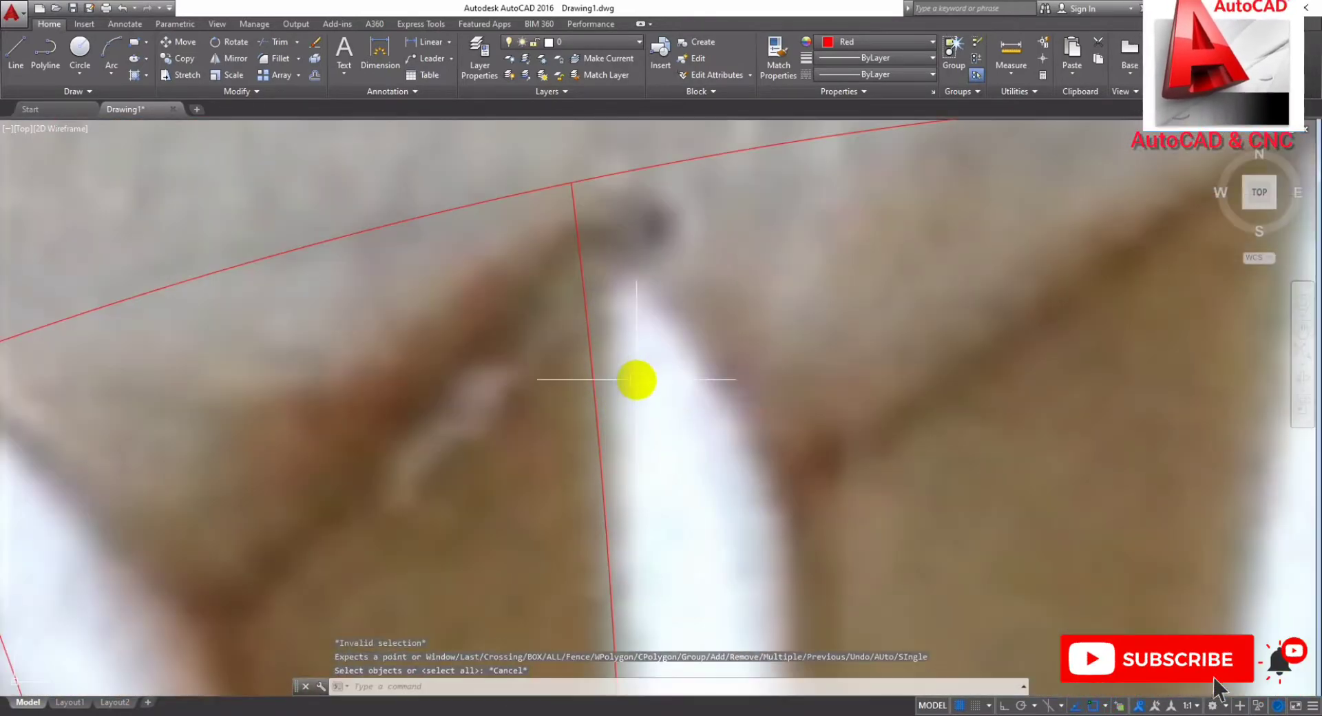
{"action": "type", "text": "O"}
{"action": "key", "text": "Return"}
{"action": "scroll", "coordinate": [579, 383], "scroll_direction": "up", "scroll_amount": 2}
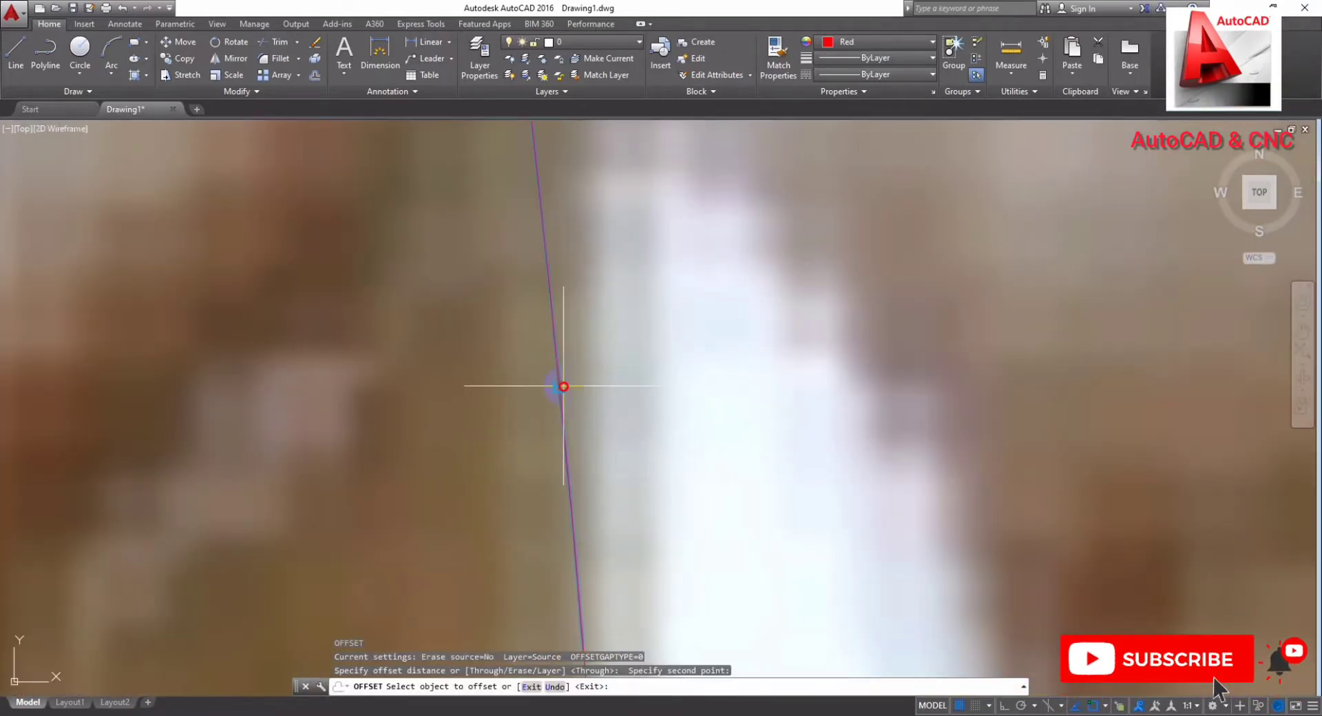
Step: Cancel the pending offset and bring the fan outline into view
{"action": "scroll", "coordinate": [731, 304], "scroll_direction": "down", "scroll_amount": 3}
{"action": "scroll", "coordinate": [726, 283], "scroll_direction": "down", "scroll_amount": 3}
{"action": "scroll", "coordinate": [750, 434], "scroll_direction": "down", "scroll_amount": 2}
{"action": "key", "text": "Escape"}
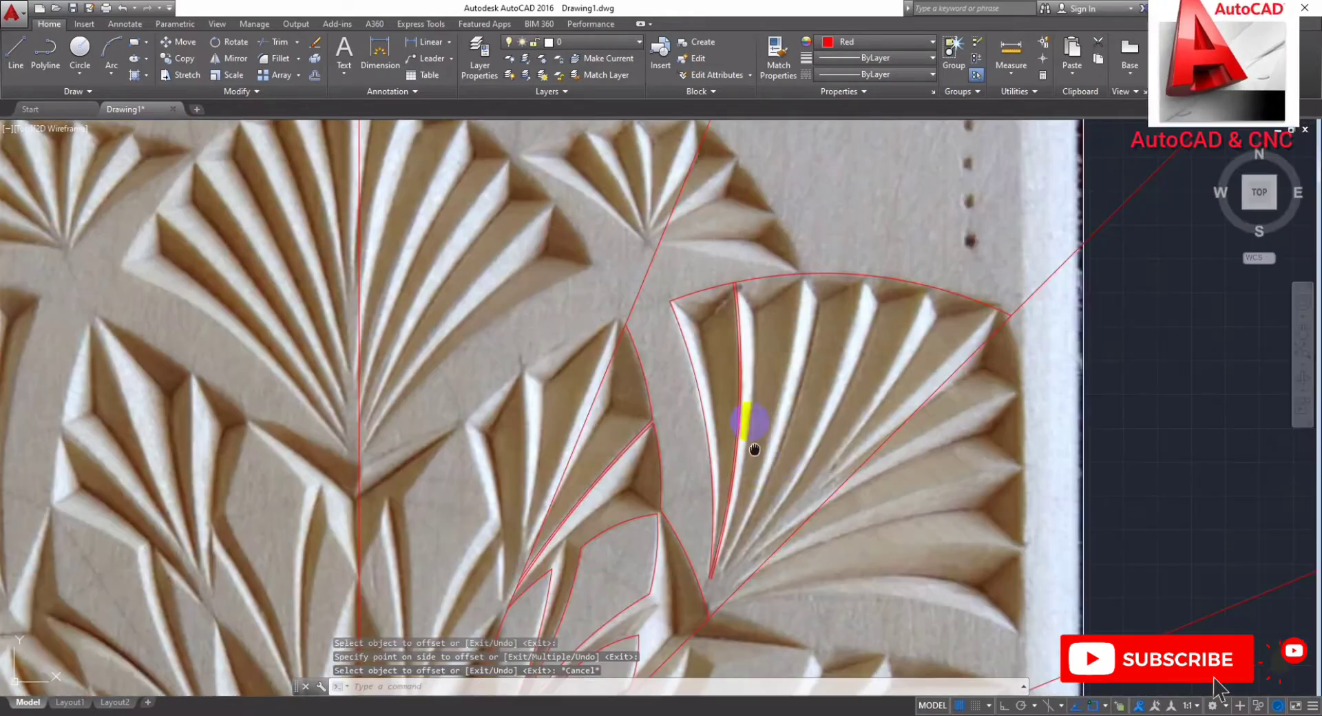
{"action": "middle_click_drag", "start_coordinate": [702, 470], "coordinate": [729, 401]}
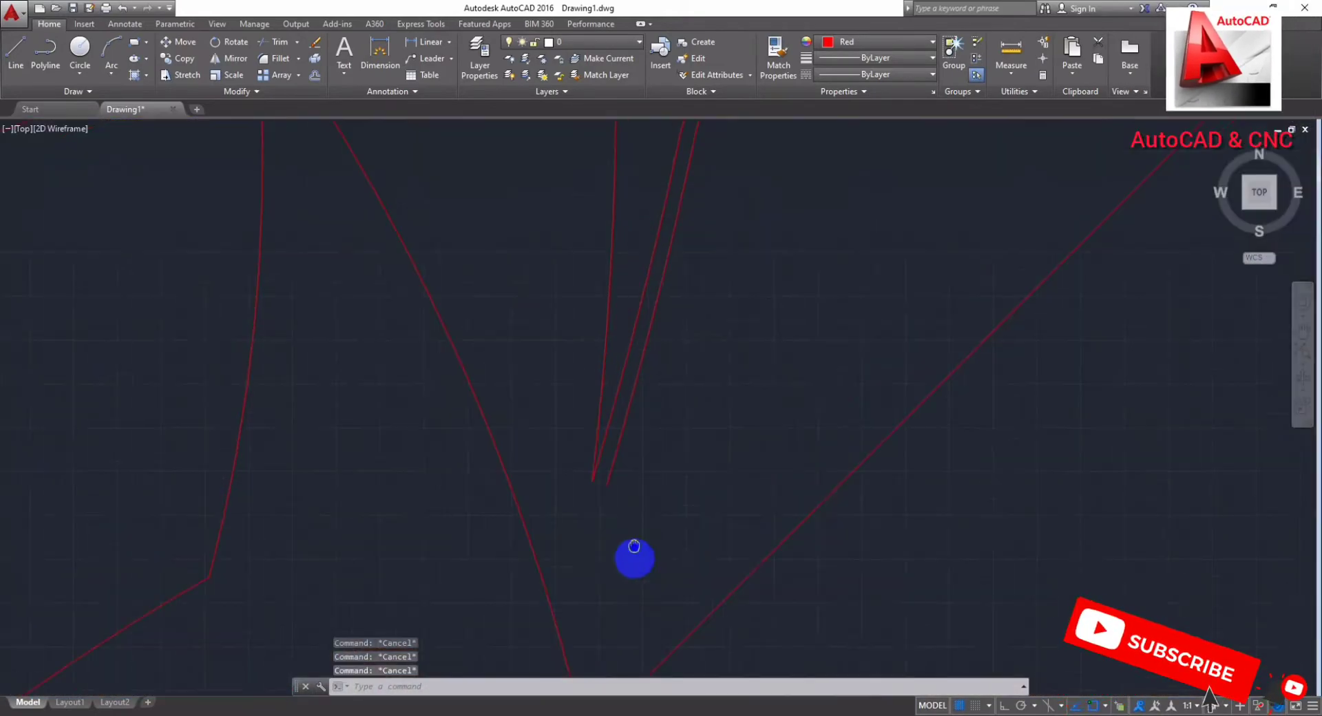
Step: Trace a rib arc from the fan apex along the rib to the fan's outer edge
{"action": "type", "text": "a"}
{"action": "key", "text": "Return"}
{"action": "scroll", "coordinate": [723, 309], "scroll_direction": "up", "scroll_amount": 2}
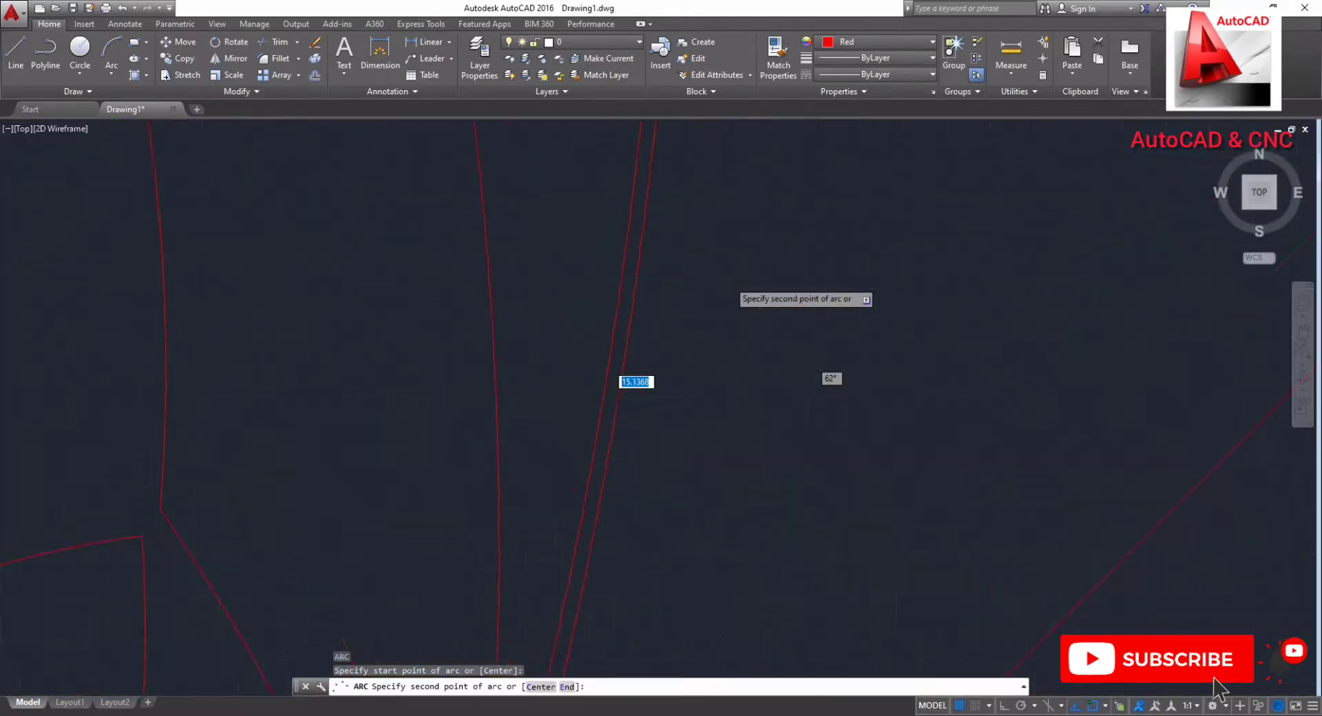
{"action": "left_click", "coordinate": [781, 348]}
{"action": "scroll", "coordinate": [792, 378], "scroll_direction": "down", "scroll_amount": 2}
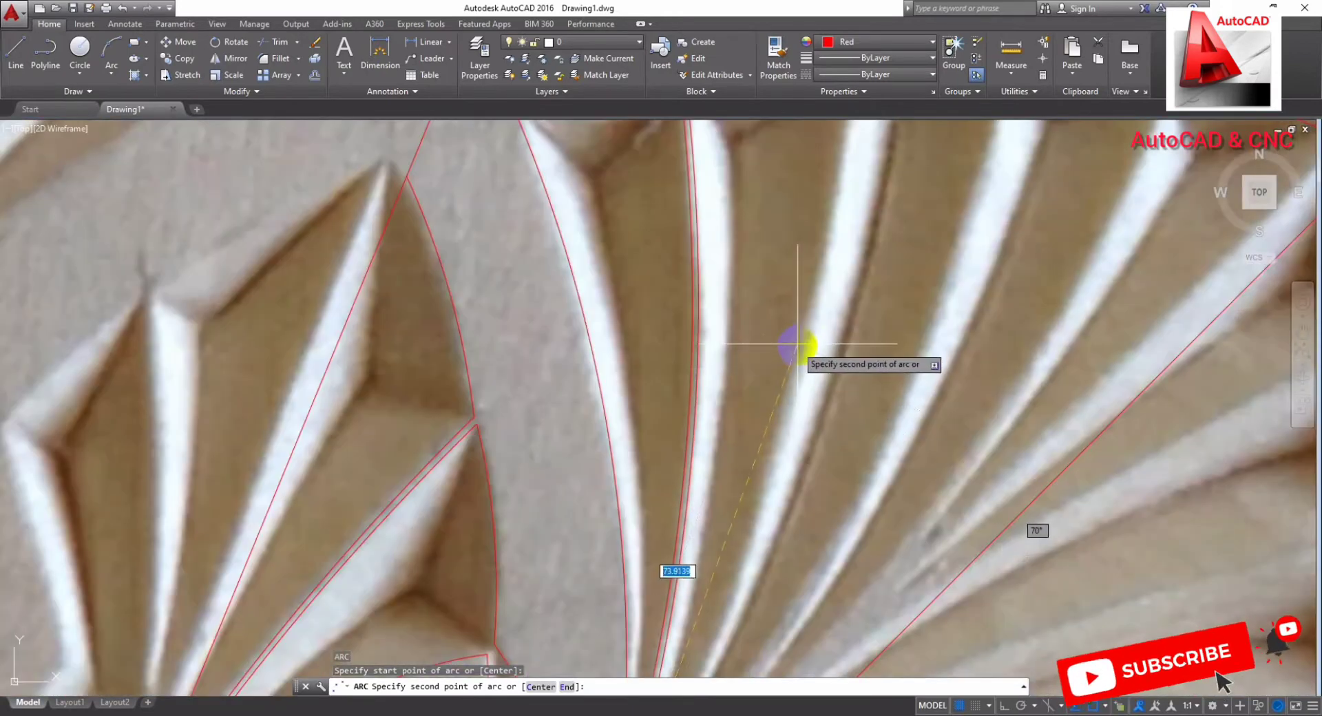
{"action": "left_click", "coordinate": [836, 246]}
{"action": "scroll", "coordinate": [778, 447], "scroll_direction": "down", "scroll_amount": 3}
{"action": "scroll", "coordinate": [791, 383], "scroll_direction": "up", "scroll_amount": 3}
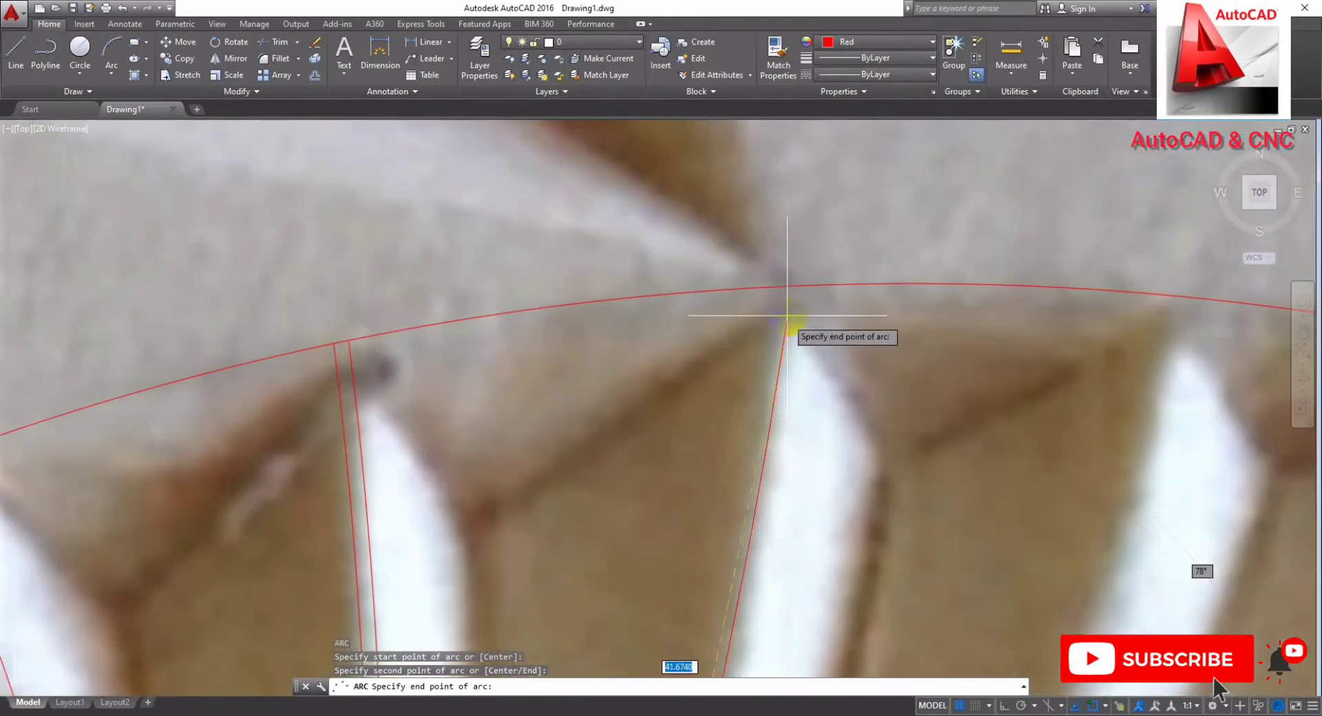
{"action": "scroll", "coordinate": [785, 317], "scroll_direction": "up", "scroll_amount": 2}
{"action": "left_click", "coordinate": [780, 288]}
{"action": "key", "text": "Escape"}
Step: Start an offset of the rib at the default 0.8494 distance, then cancel it
{"action": "scroll", "coordinate": [809, 363], "scroll_direction": "down", "scroll_amount": 2}
{"action": "type", "text": "o"}
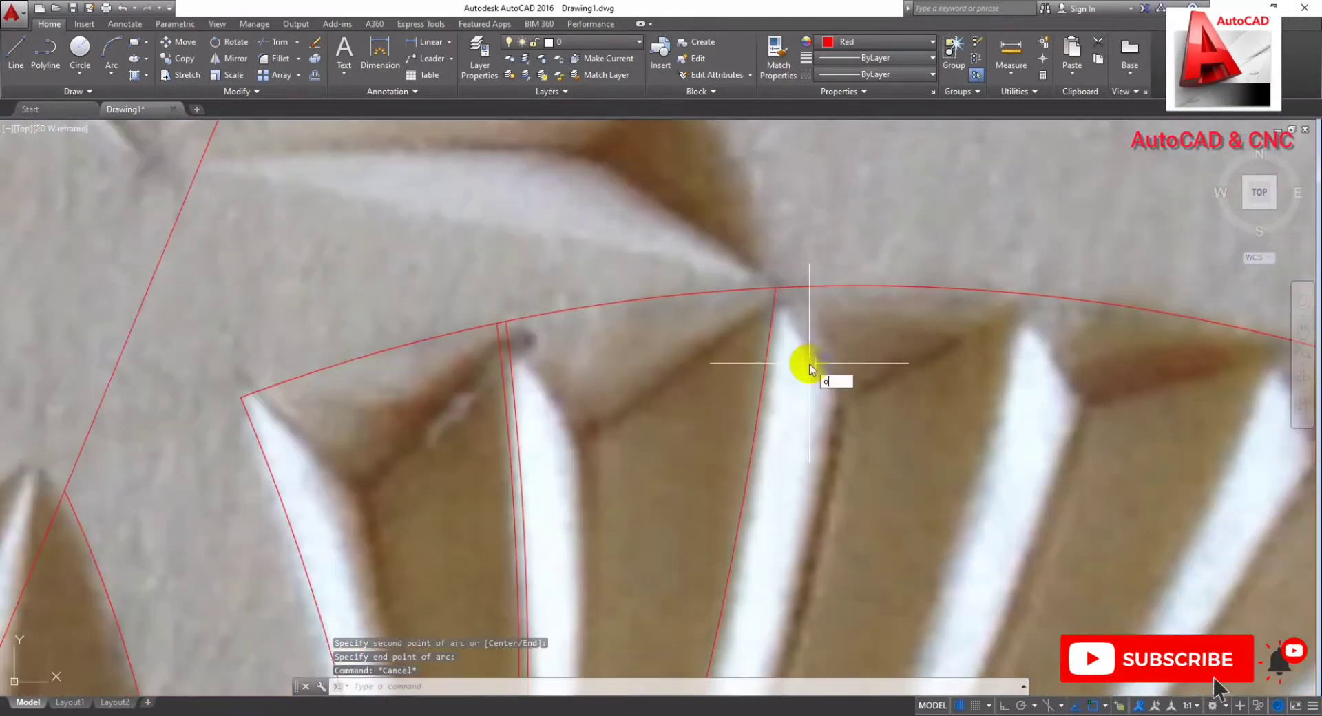
{"action": "key", "text": "Return"}
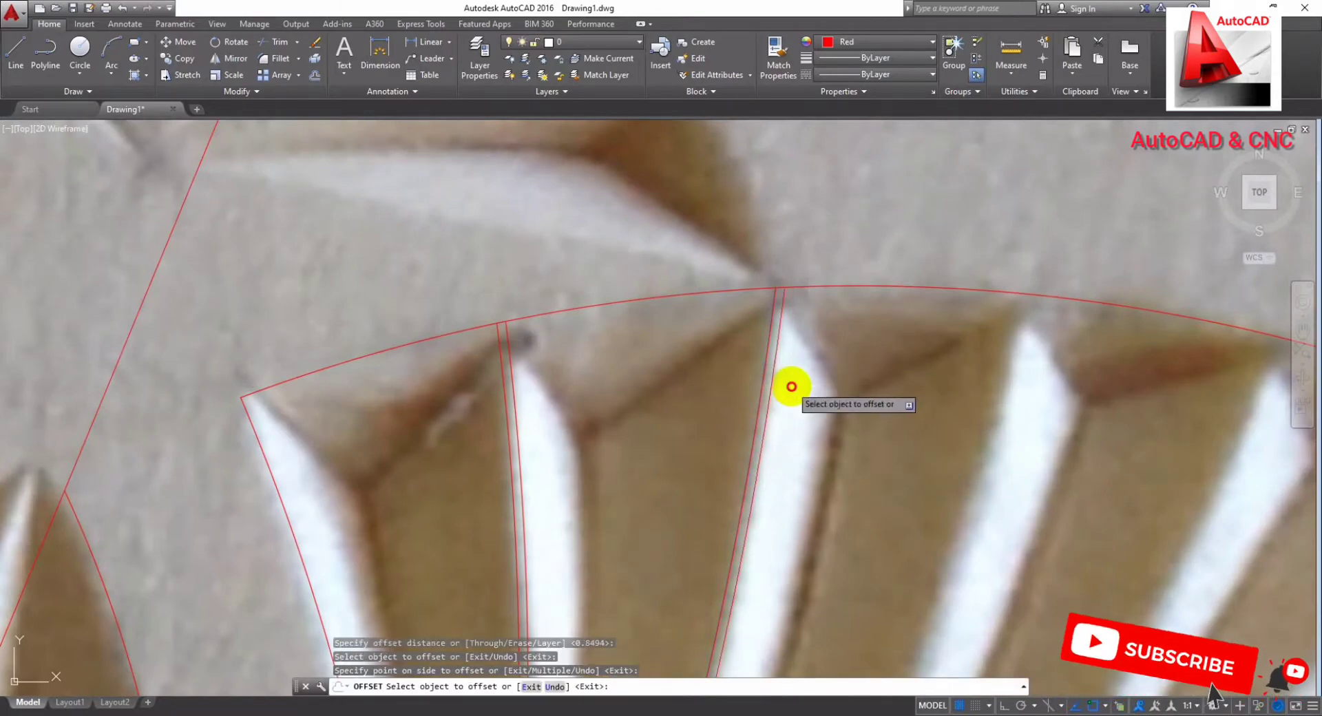
{"action": "key", "text": "Escape"}
{"action": "scroll", "coordinate": [799, 399], "scroll_direction": "down", "scroll_amount": 4}
{"action": "scroll", "coordinate": [785, 468], "scroll_direction": "down", "scroll_amount": 3}
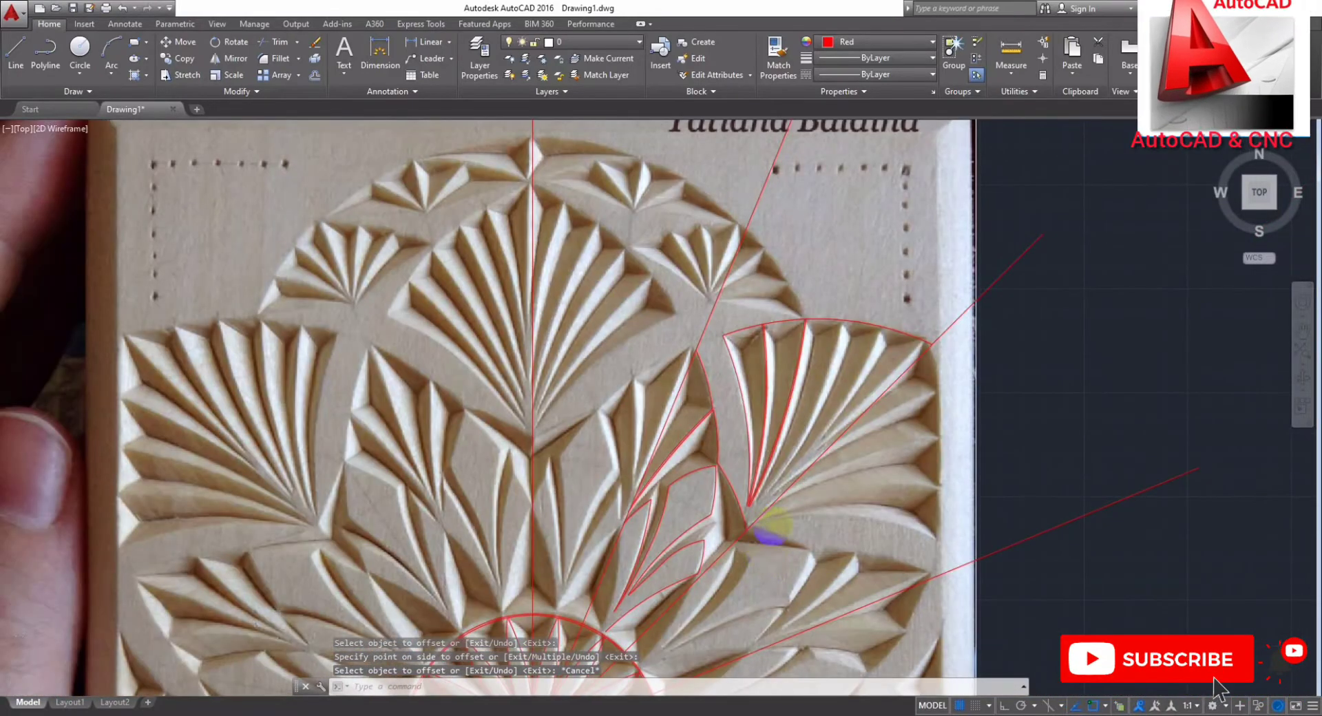
{"action": "scroll", "coordinate": [770, 529], "scroll_direction": "up", "scroll_amount": 3}
{"action": "scroll", "coordinate": [681, 441], "scroll_direction": "up", "scroll_amount": 3}
Step: Trace a second rib arc ending on the fan's outer edge
{"action": "type", "text": "a"}
{"action": "key", "text": "Return"}
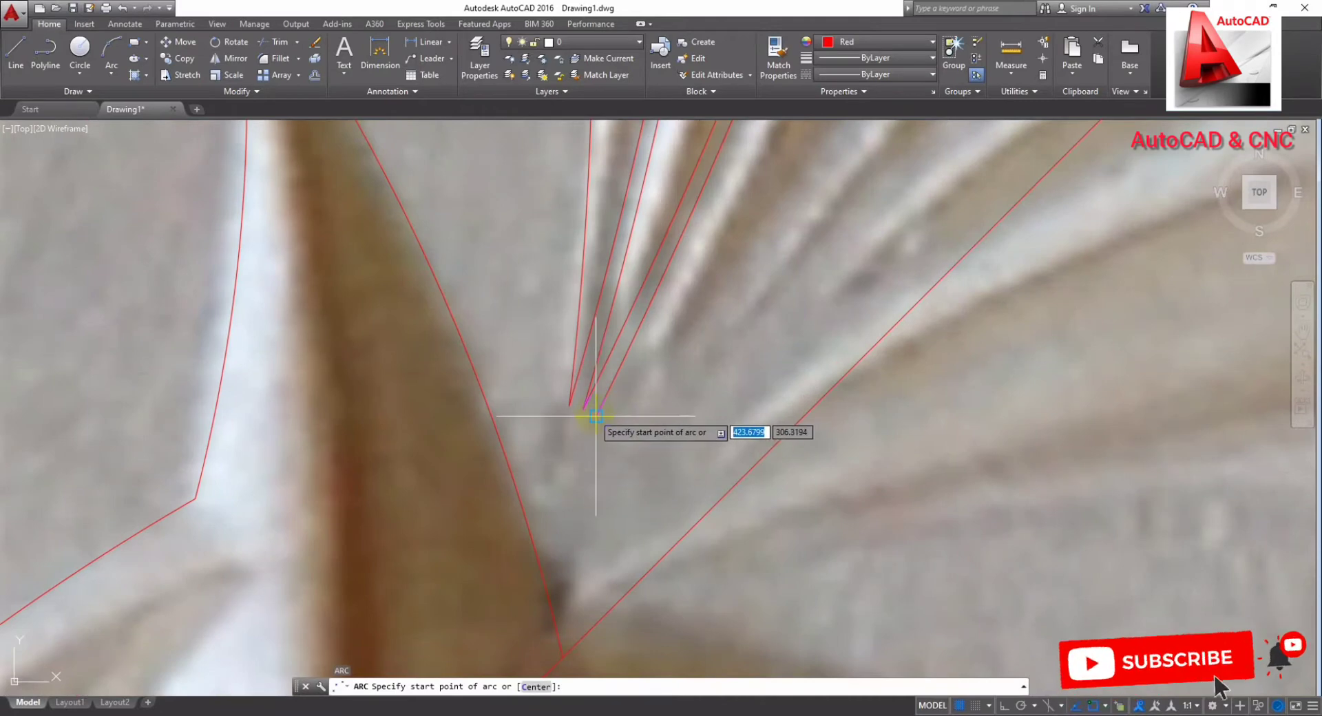
{"action": "scroll", "coordinate": [698, 489], "scroll_direction": "down", "scroll_amount": 5}
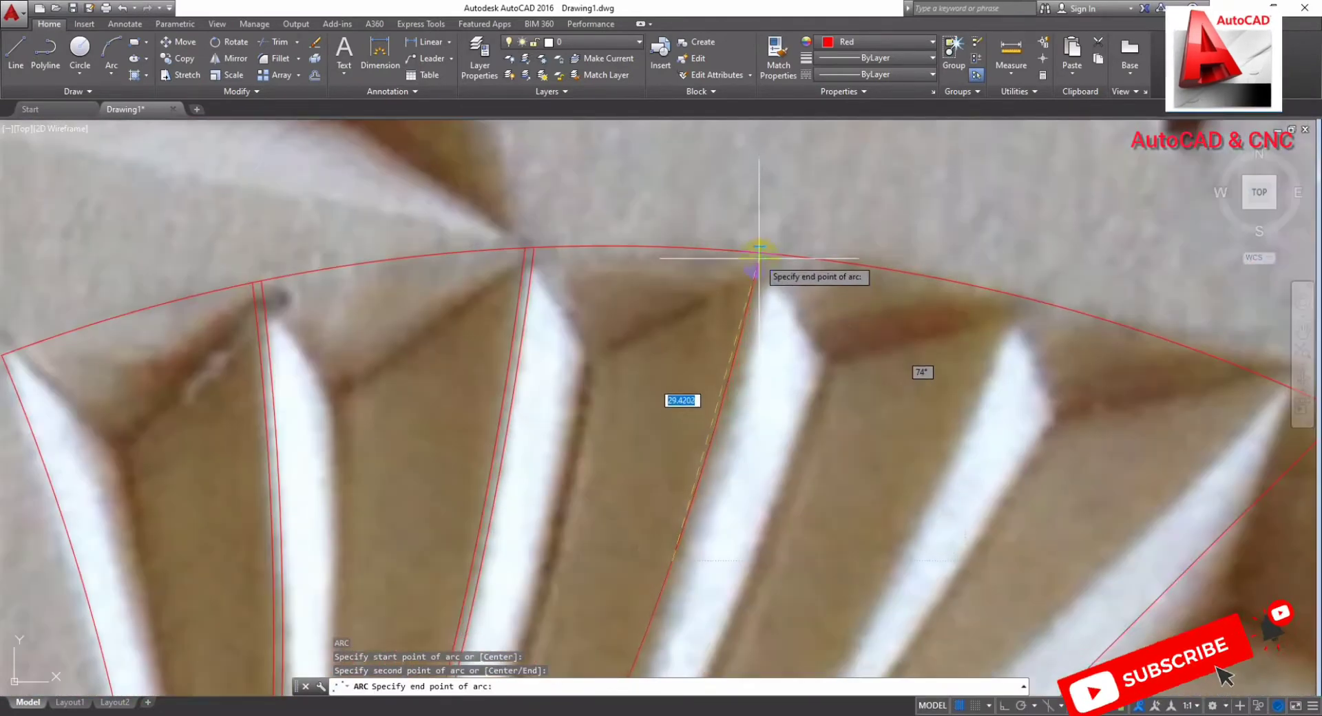
{"action": "left_click", "coordinate": [763, 319]}
{"action": "scroll", "coordinate": [761, 358], "scroll_direction": "down", "scroll_amount": 3}
{"action": "middle_click_drag", "start_coordinate": [761, 406], "coordinate": [750, 390]}
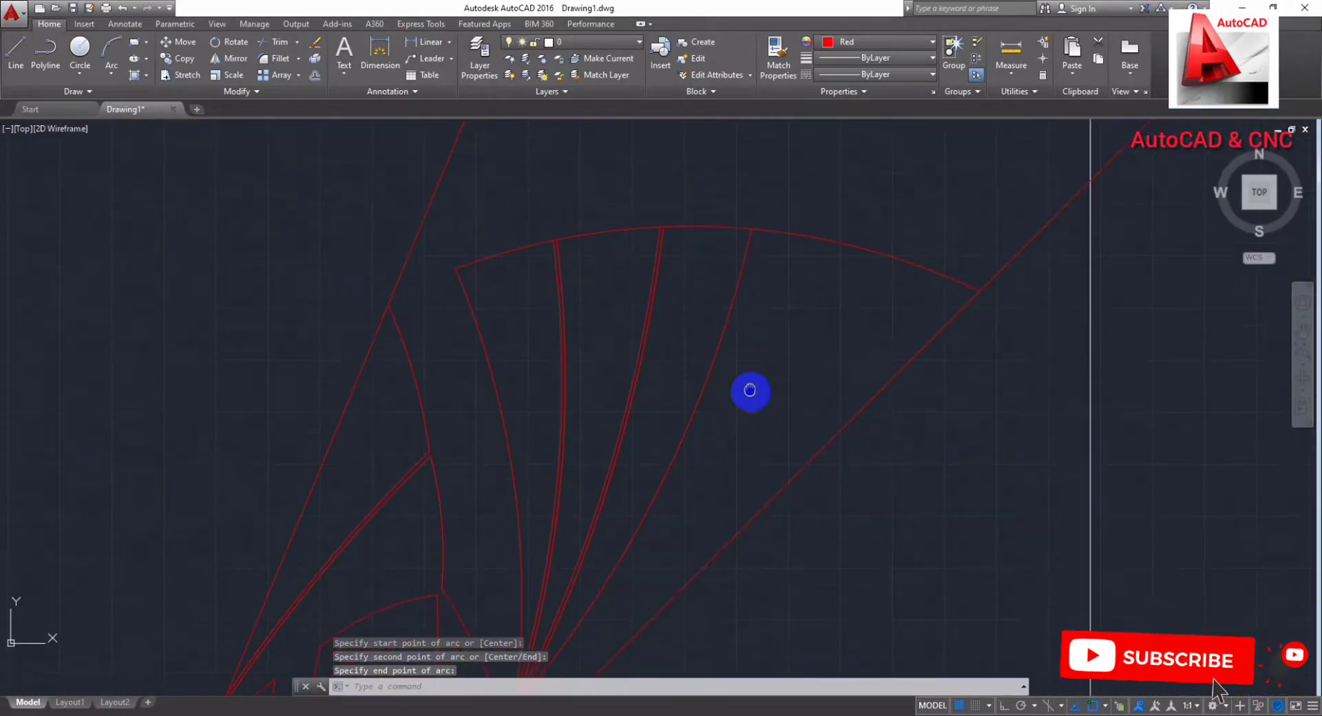
{"action": "key", "text": "Escape"}
{"action": "type", "text": "o"}
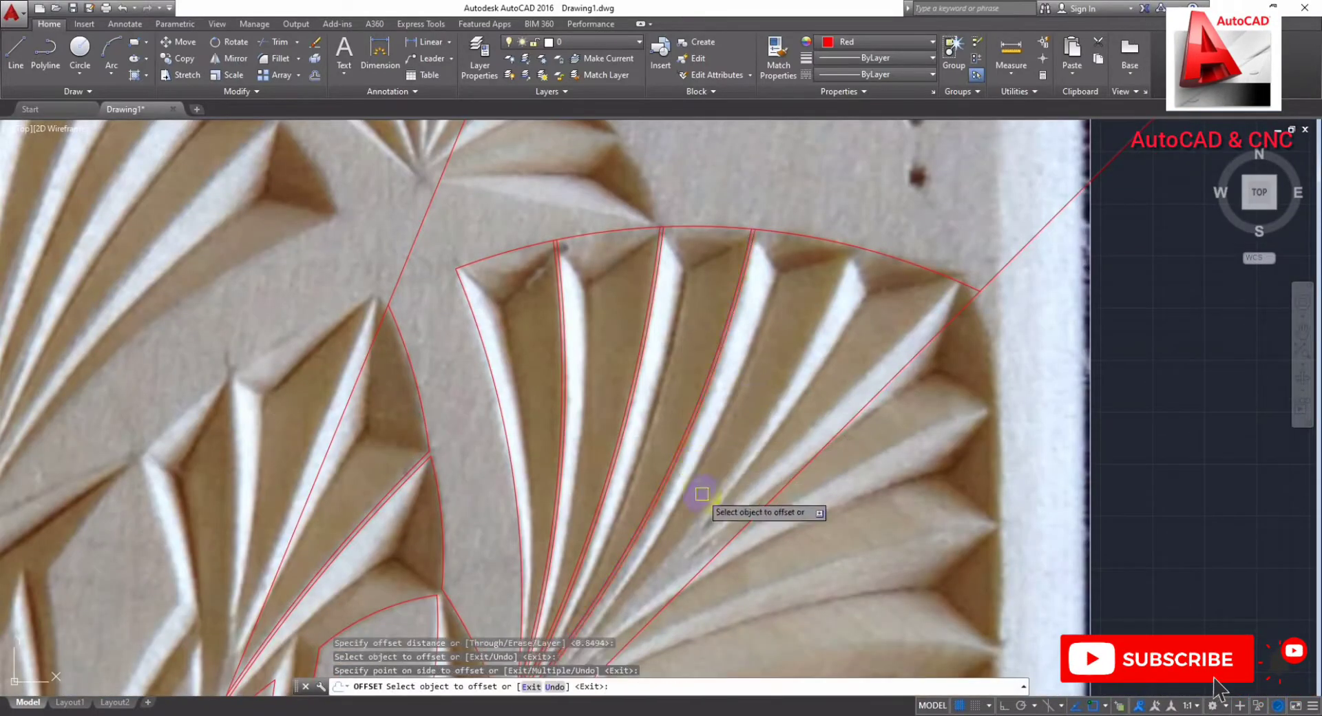
{"action": "key", "text": "Escape"}
{"action": "scroll", "coordinate": [702, 494], "scroll_direction": "up", "scroll_amount": 2}
{"action": "scroll", "coordinate": [597, 561], "scroll_direction": "up", "scroll_amount": 2}
Step: Begin a third rib arc from the fan apex through a point along the rib
{"action": "type", "text": "a"}
{"action": "key", "text": "Return"}
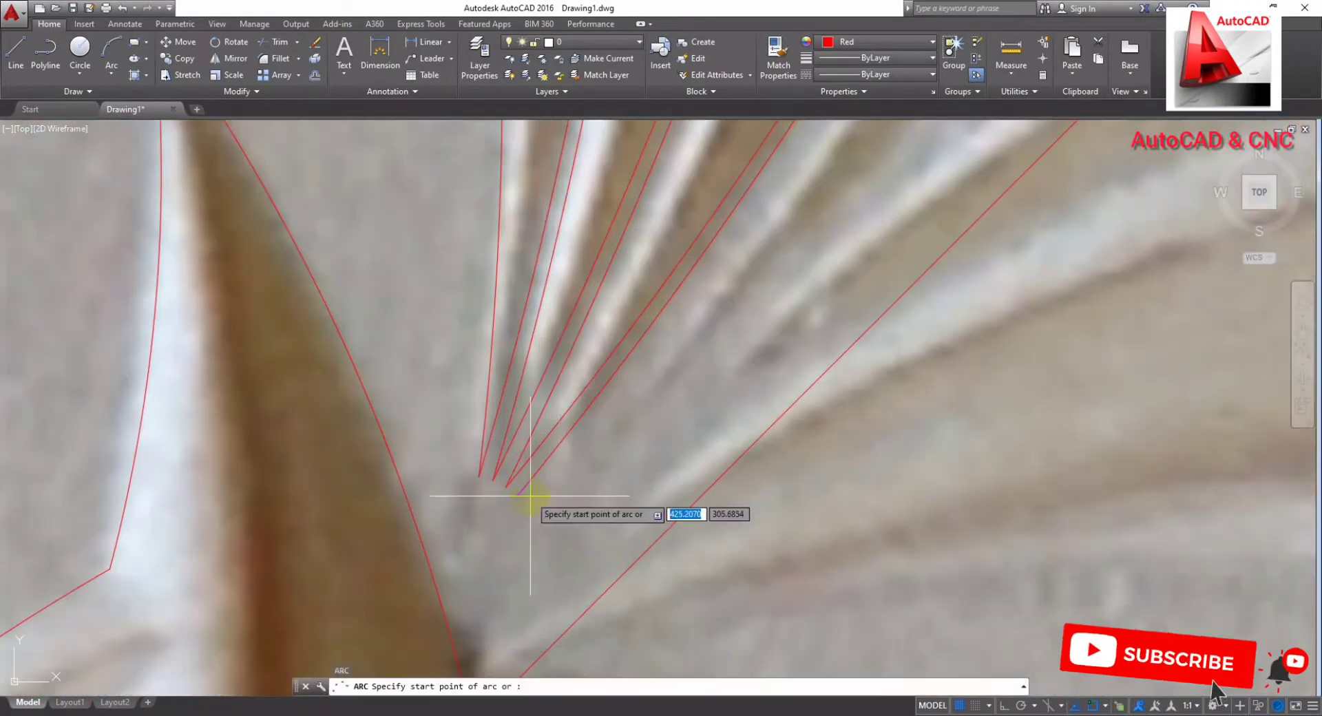
{"action": "left_click", "coordinate": [516, 497]}
{"action": "scroll", "coordinate": [516, 496], "scroll_direction": "down", "scroll_amount": 3}
{"action": "scroll", "coordinate": [561, 569], "scroll_direction": "up", "scroll_amount": 2}
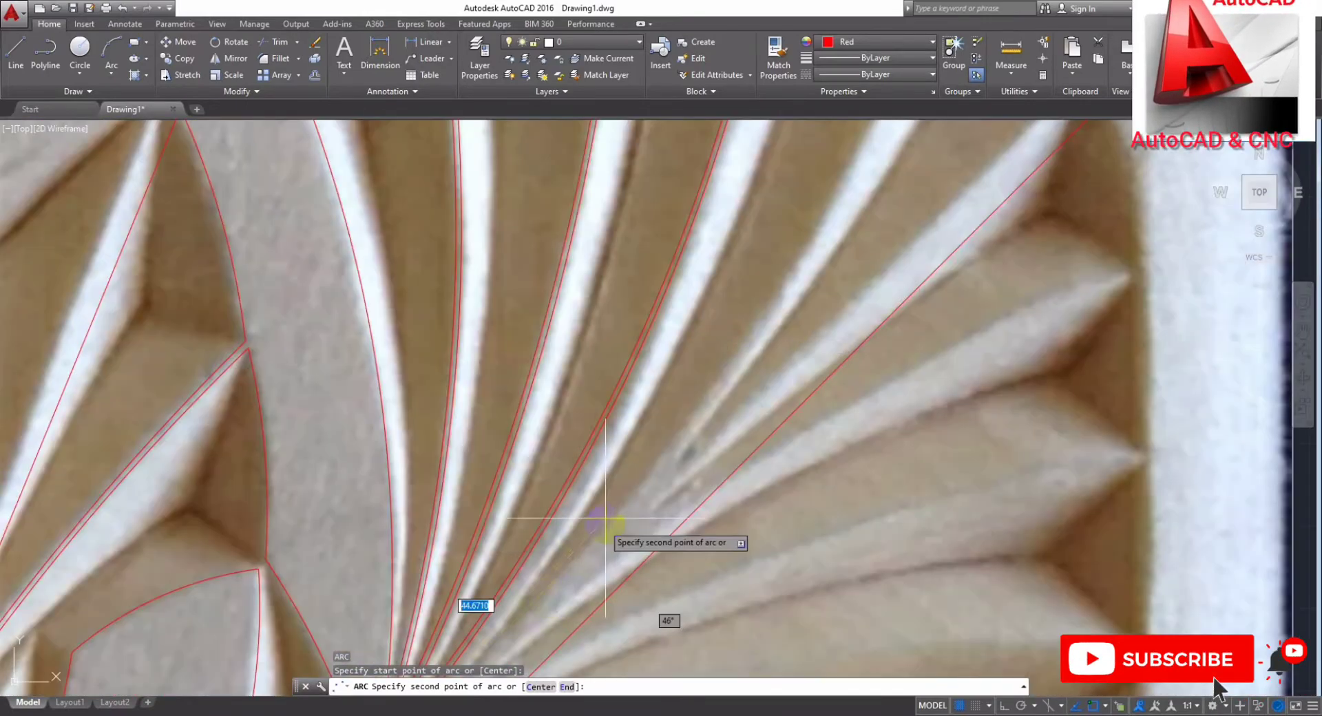
{"action": "left_click", "coordinate": [682, 425]}
{"action": "scroll", "coordinate": [682, 424], "scroll_direction": "down", "scroll_amount": 2}
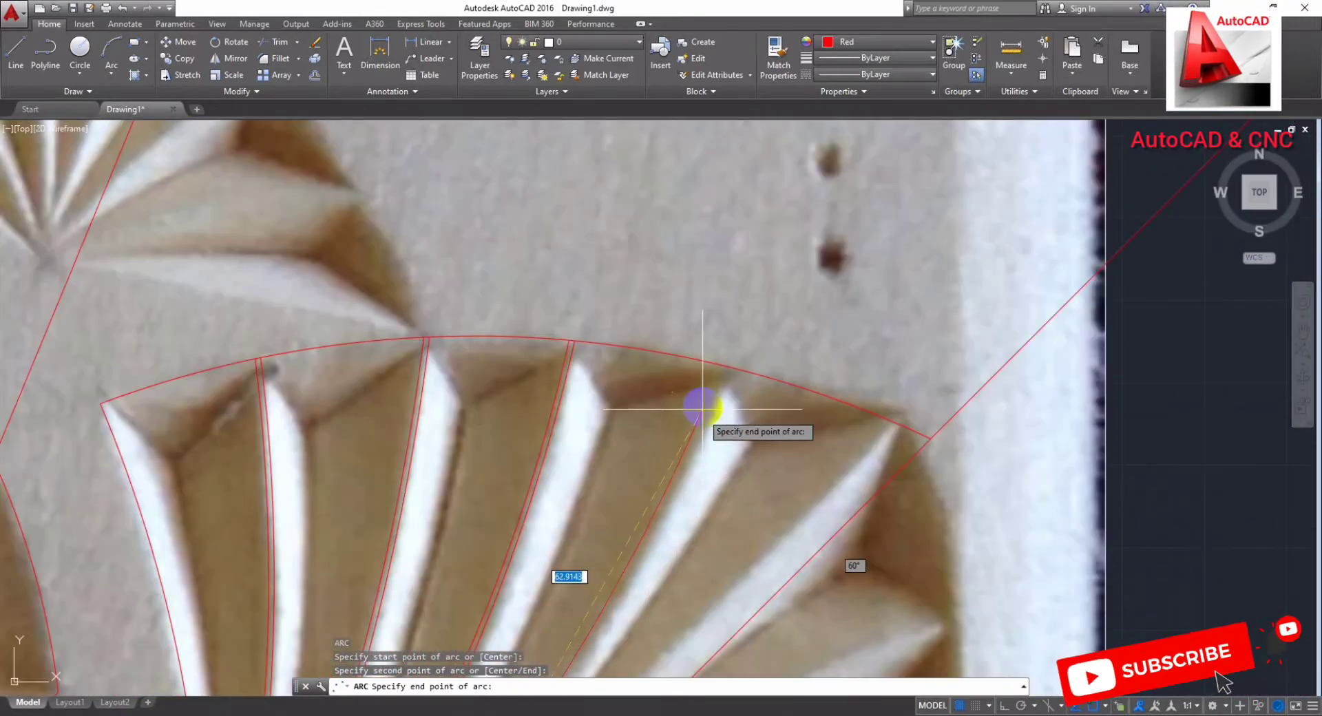
{"action": "key", "text": "Escape"}
{"action": "key", "text": "Escape"}
{"action": "middle_click_drag", "start_coordinate": [718, 468], "coordinate": [780, 275]}
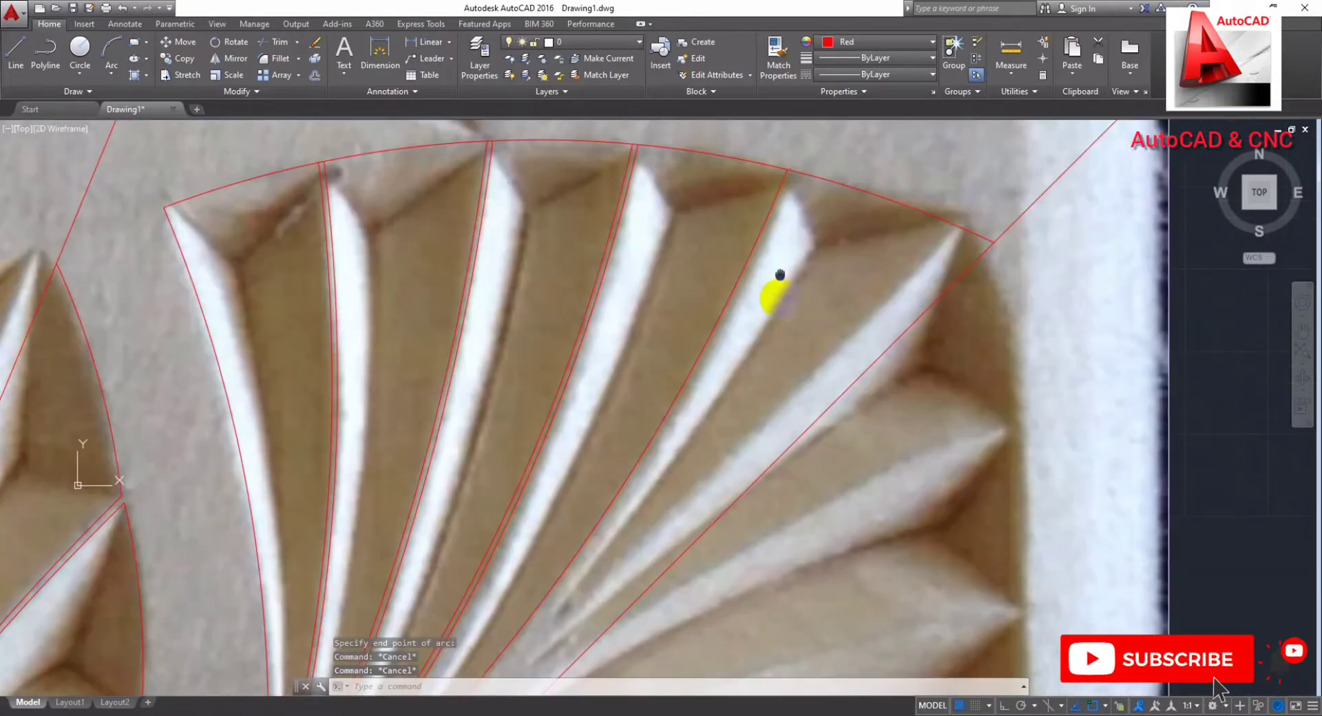
{"action": "type", "text": "a"}
{"action": "key", "text": "Return"}
{"action": "key", "text": "Return"}
Step: Try repositioning the newly traced rib arc's end point, cancelling the arc and stretch
{"action": "key", "text": "Escape"}
{"action": "key", "text": "Escape"}
{"action": "scroll", "coordinate": [719, 370], "scroll_direction": "down", "scroll_amount": 2}
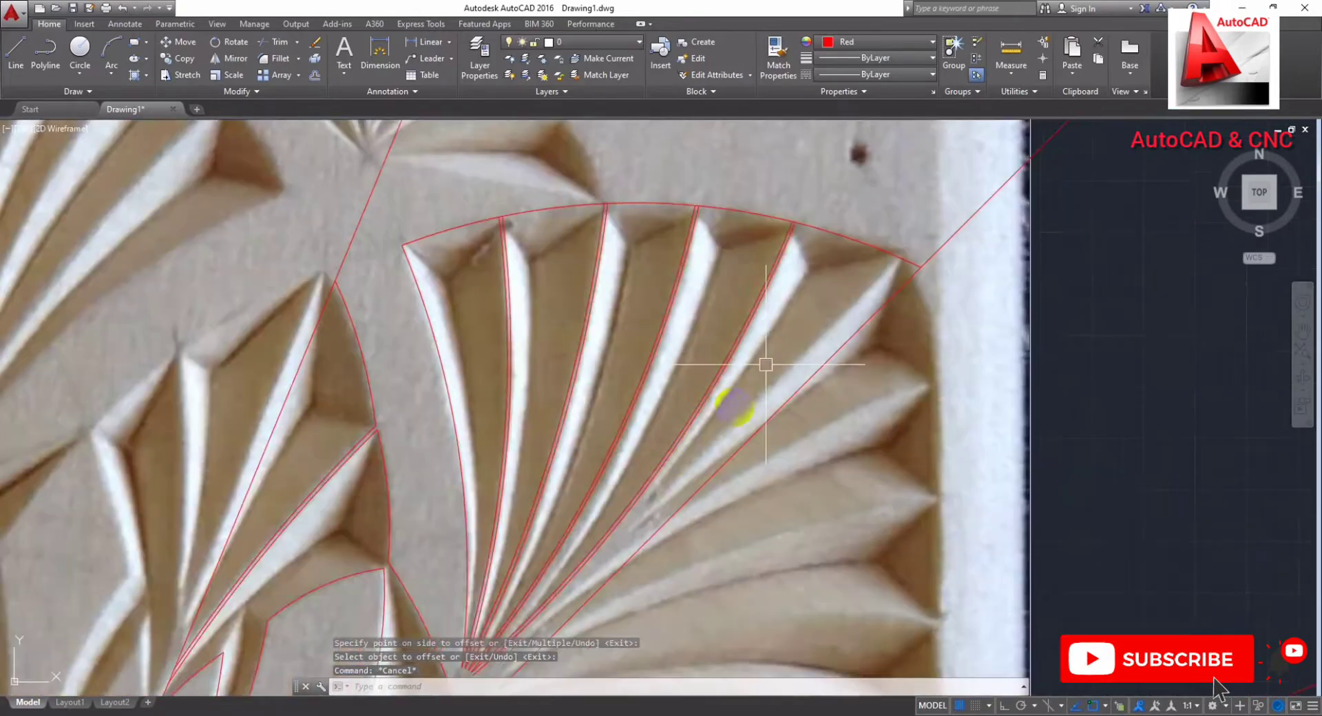
{"action": "scroll", "coordinate": [515, 564], "scroll_direction": "up", "scroll_amount": 5}
{"action": "type", "text": "a"}
{"action": "key", "text": "Return"}
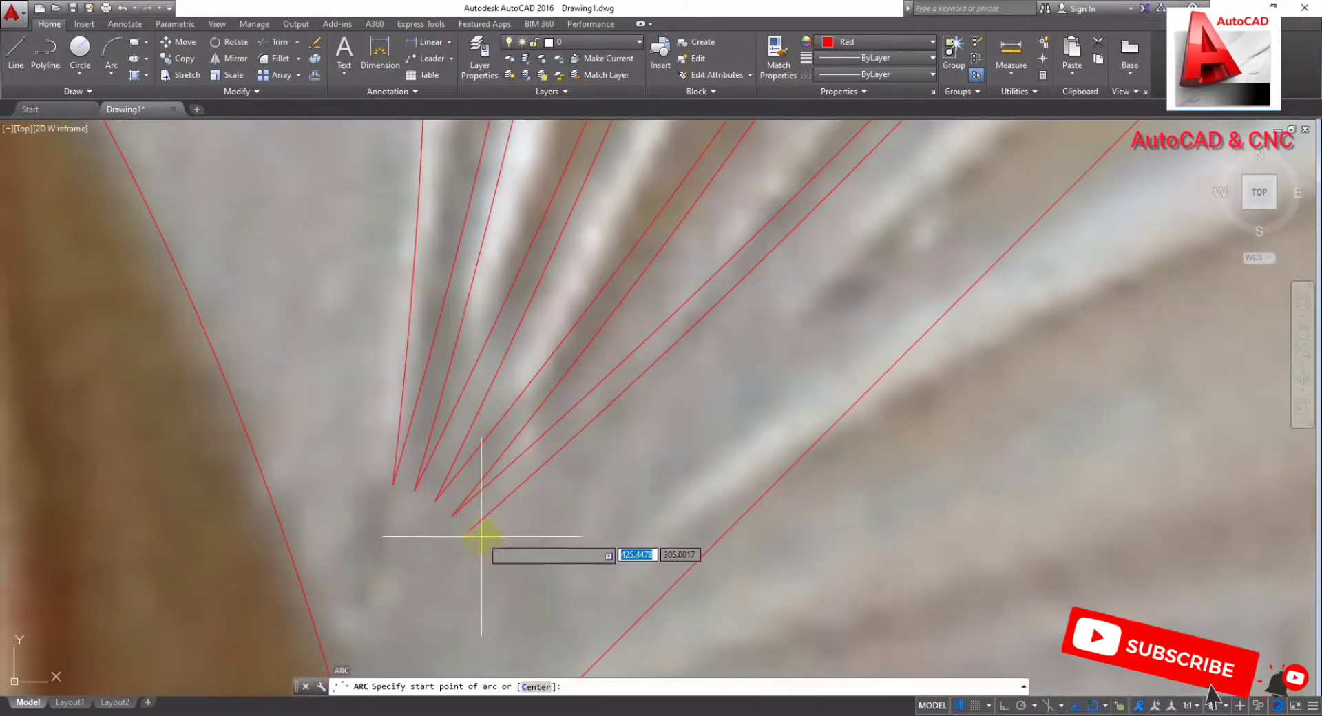
{"action": "scroll", "coordinate": [699, 383], "scroll_direction": "down", "scroll_amount": 2}
{"action": "scroll", "coordinate": [654, 449], "scroll_direction": "up", "scroll_amount": 2}
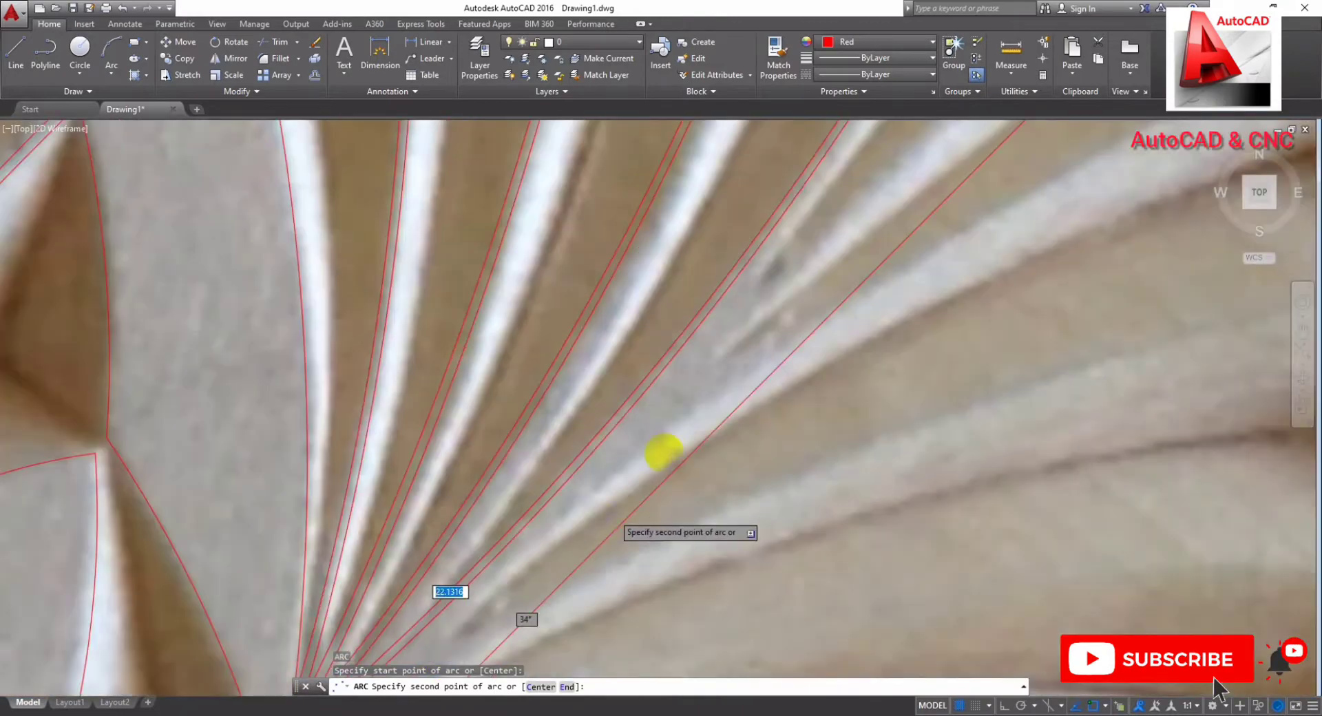
{"action": "scroll", "coordinate": [712, 399], "scroll_direction": "down", "scroll_amount": 1}
{"action": "key", "text": "Escape"}
{"action": "key", "text": "Escape"}
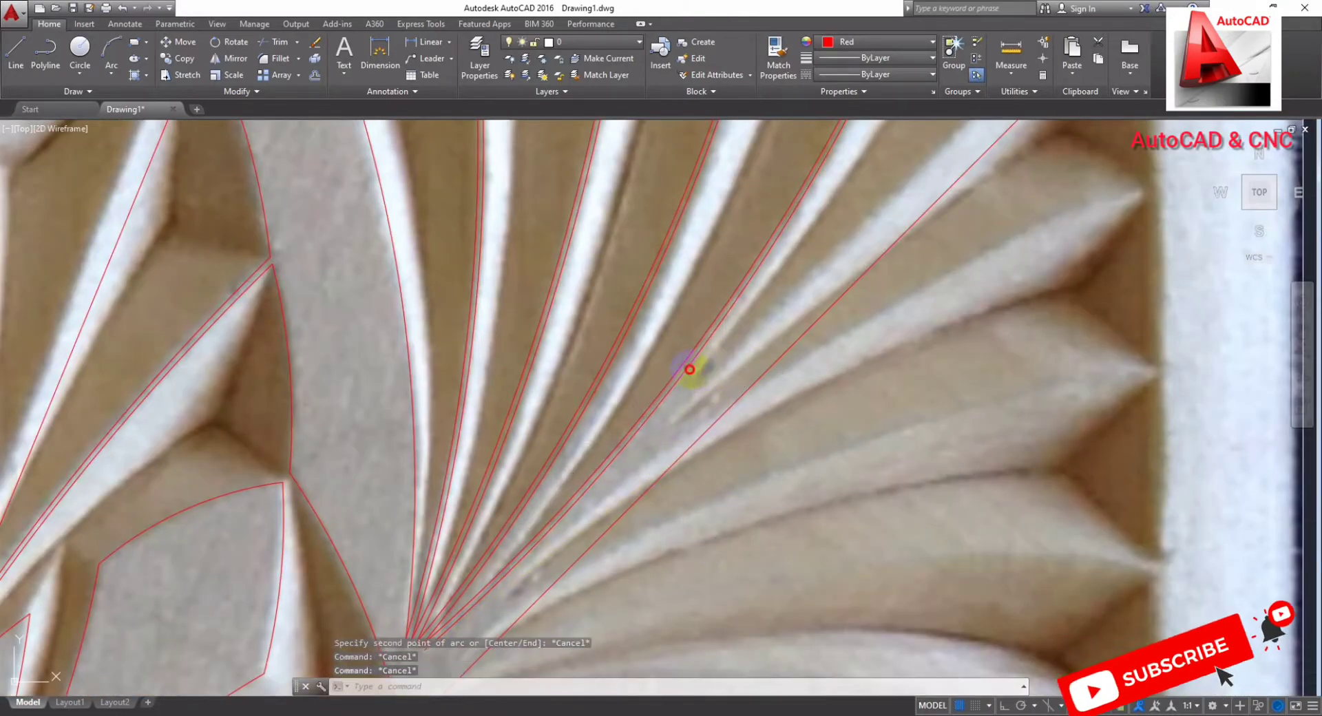
{"action": "left_click", "coordinate": [689, 369]}
{"action": "left_click", "coordinate": [463, 577]}
{"action": "scroll", "coordinate": [623, 442], "scroll_direction": "up", "scroll_amount": 2}
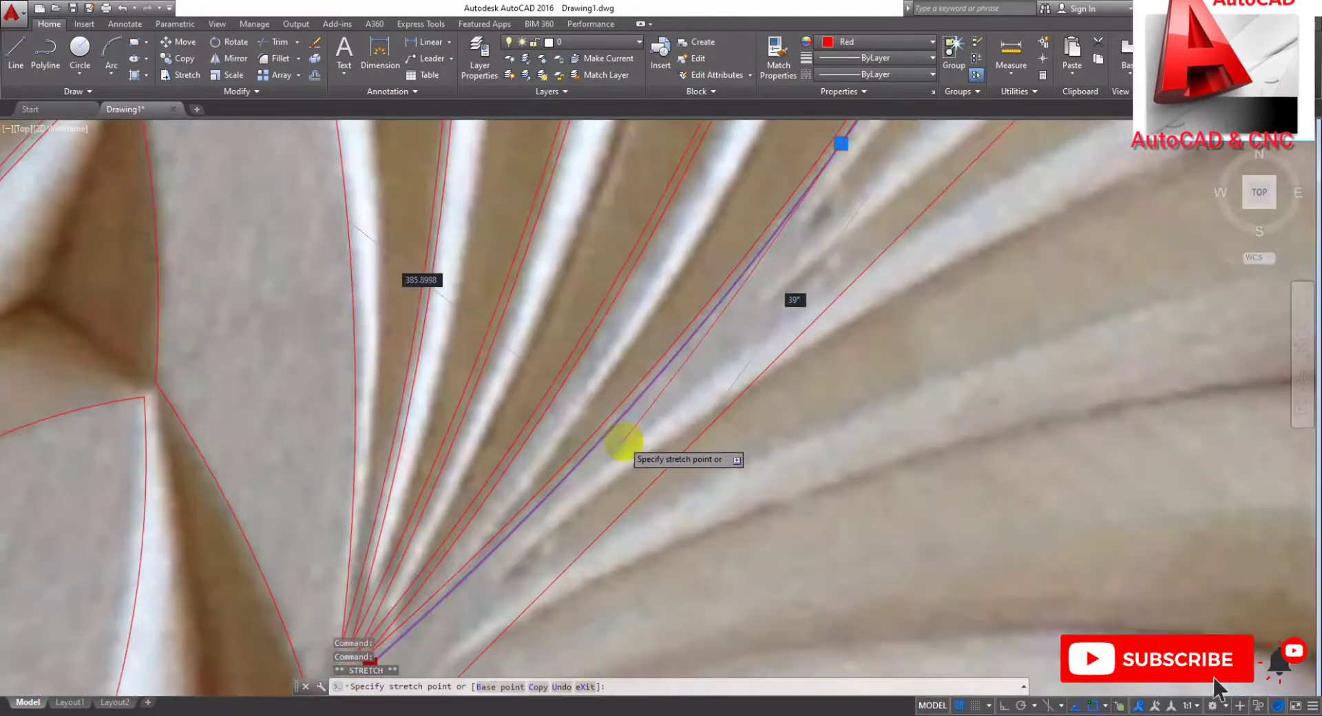
{"action": "key", "text": "Escape"}
Step: Trace another rib arc out to the fan's outer edge and offset a copy beside it
{"action": "middle_click_drag", "start_coordinate": [665, 471], "coordinate": [699, 397]}
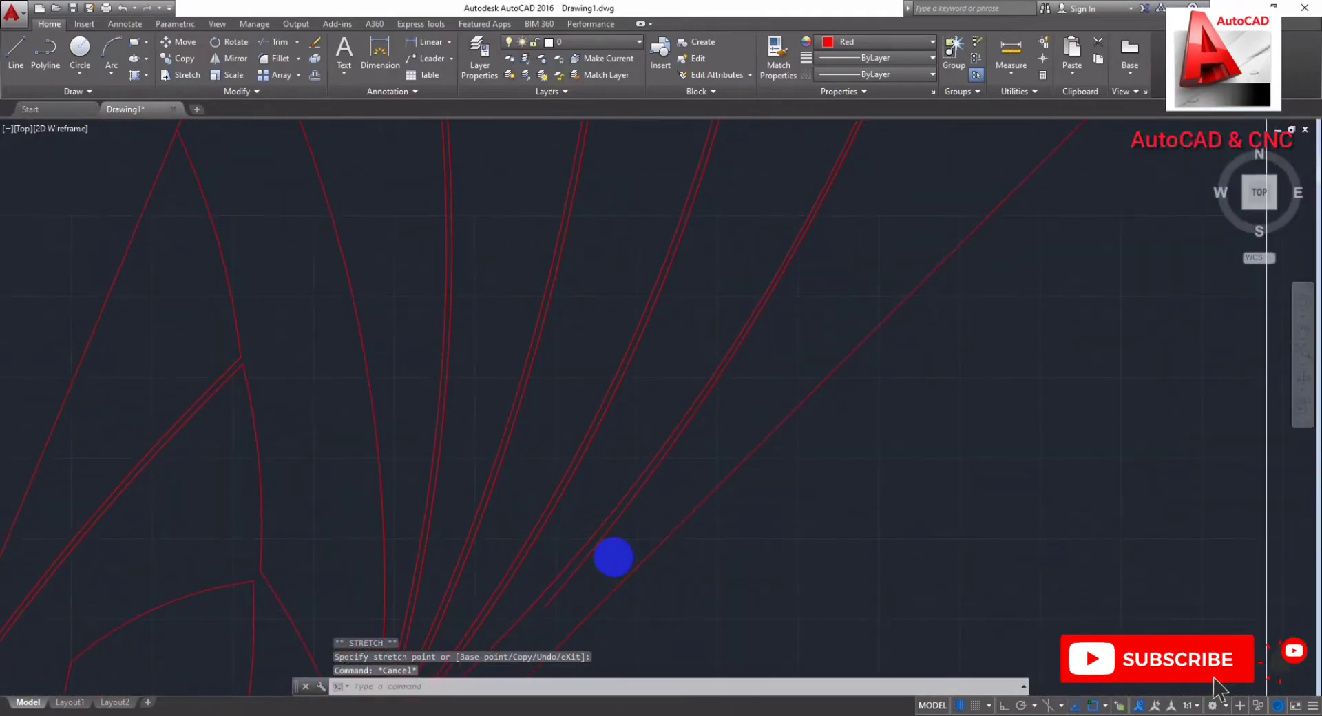
{"action": "type", "text": "a"}
{"action": "key", "text": "Return"}
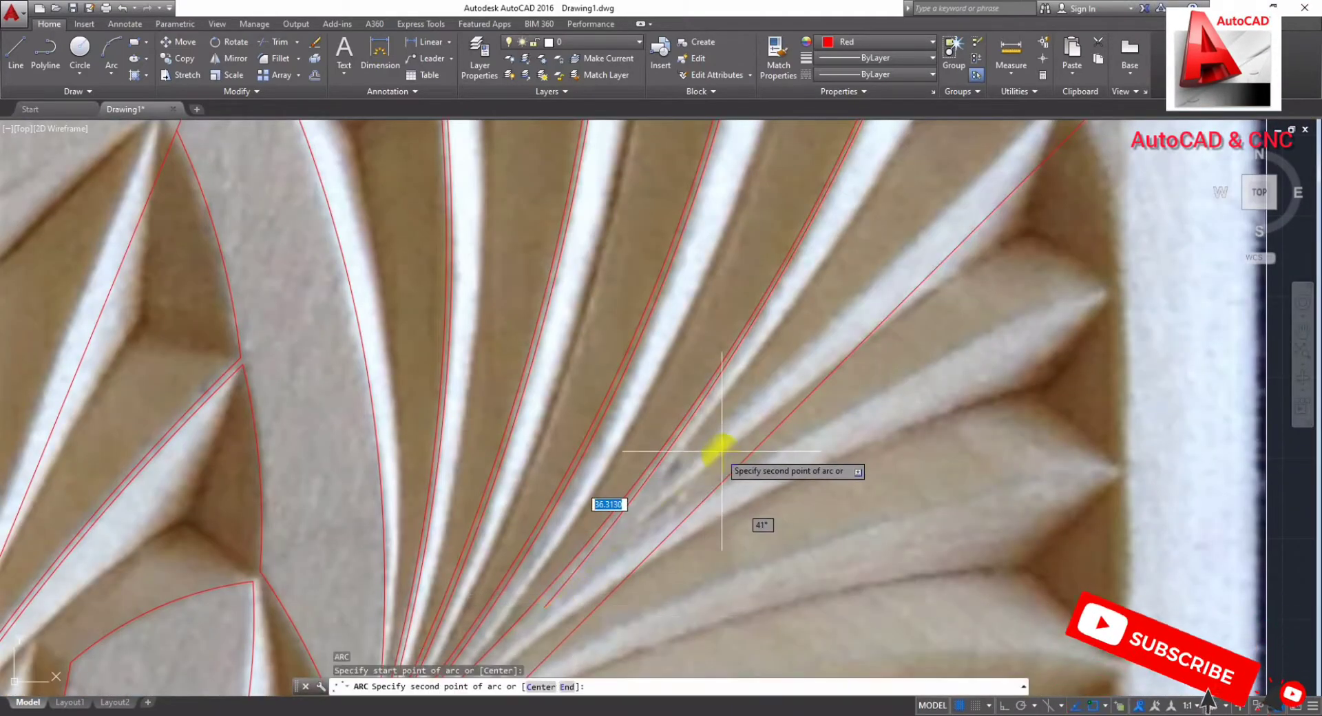
{"action": "left_click", "coordinate": [740, 413]}
{"action": "middle_click_drag", "start_coordinate": [803, 401], "coordinate": [847, 317]}
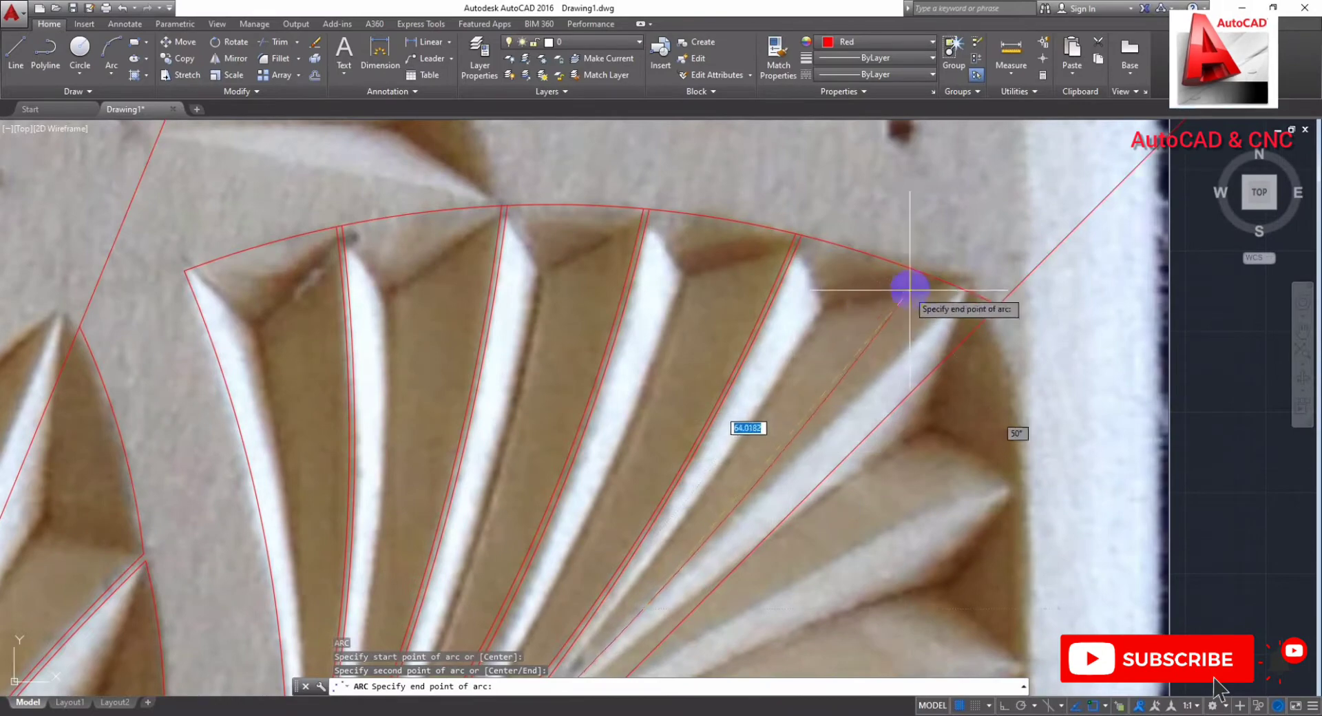
{"action": "left_click", "coordinate": [909, 290]}
{"action": "key", "text": "Escape"}
{"action": "key", "text": "Escape"}
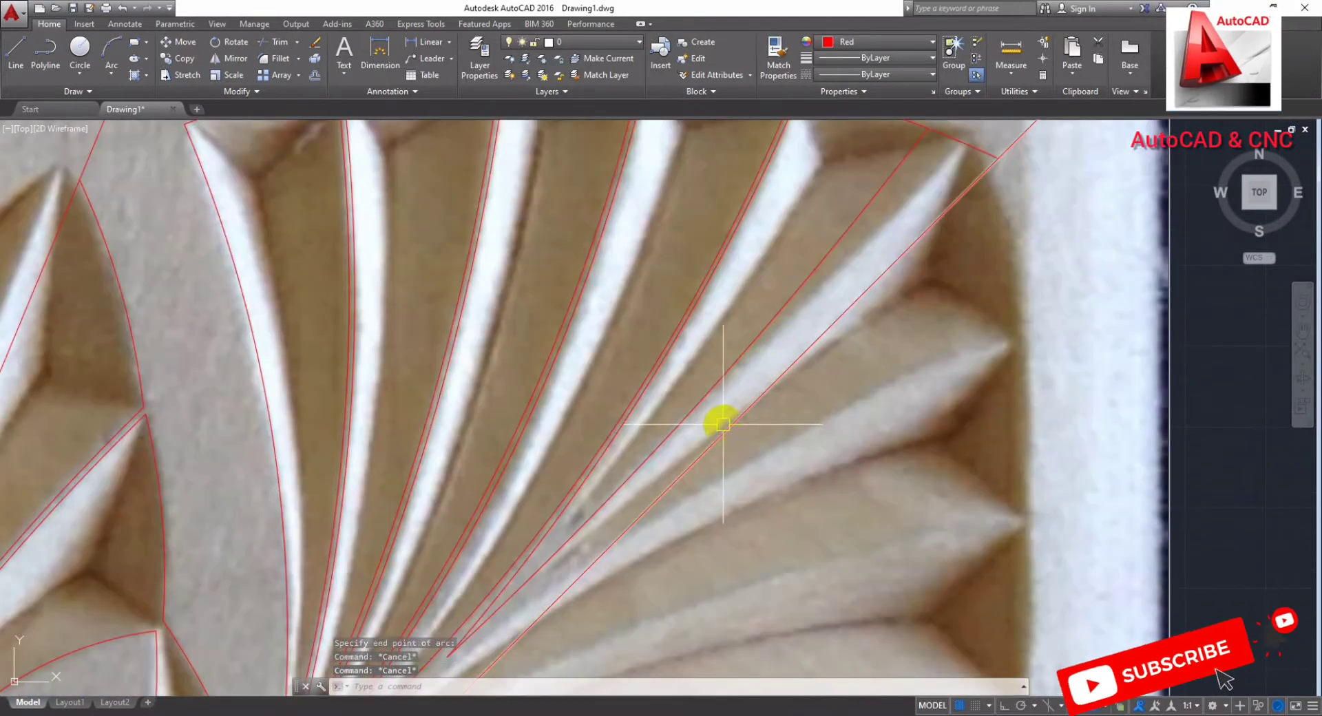
{"action": "key", "text": "Return"}
{"action": "key", "text": "Return"}
{"action": "left_click", "coordinate": [838, 249]}
{"action": "key", "text": "Escape"}
{"action": "key", "text": "Escape"}
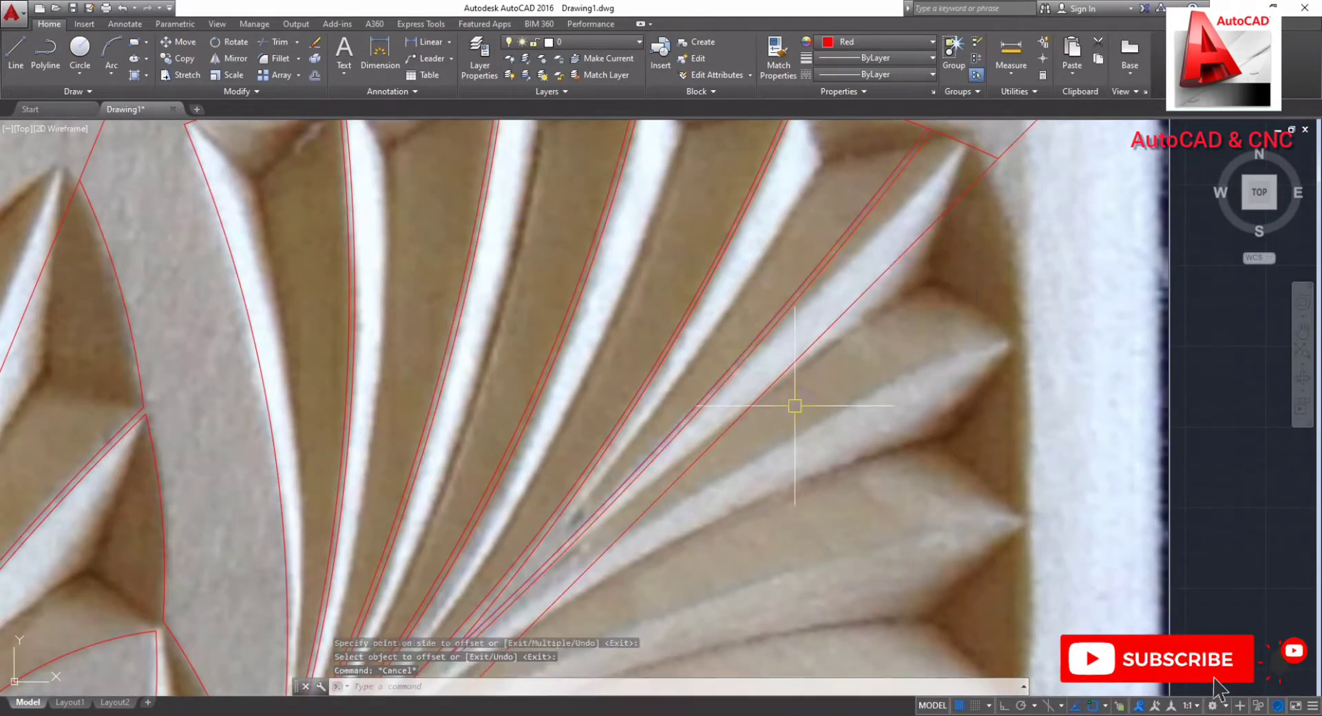
Step: Select a rib line near the fan apex and try moving its end point, then cancel
{"action": "scroll", "coordinate": [796, 404], "scroll_direction": "up", "scroll_amount": 3}
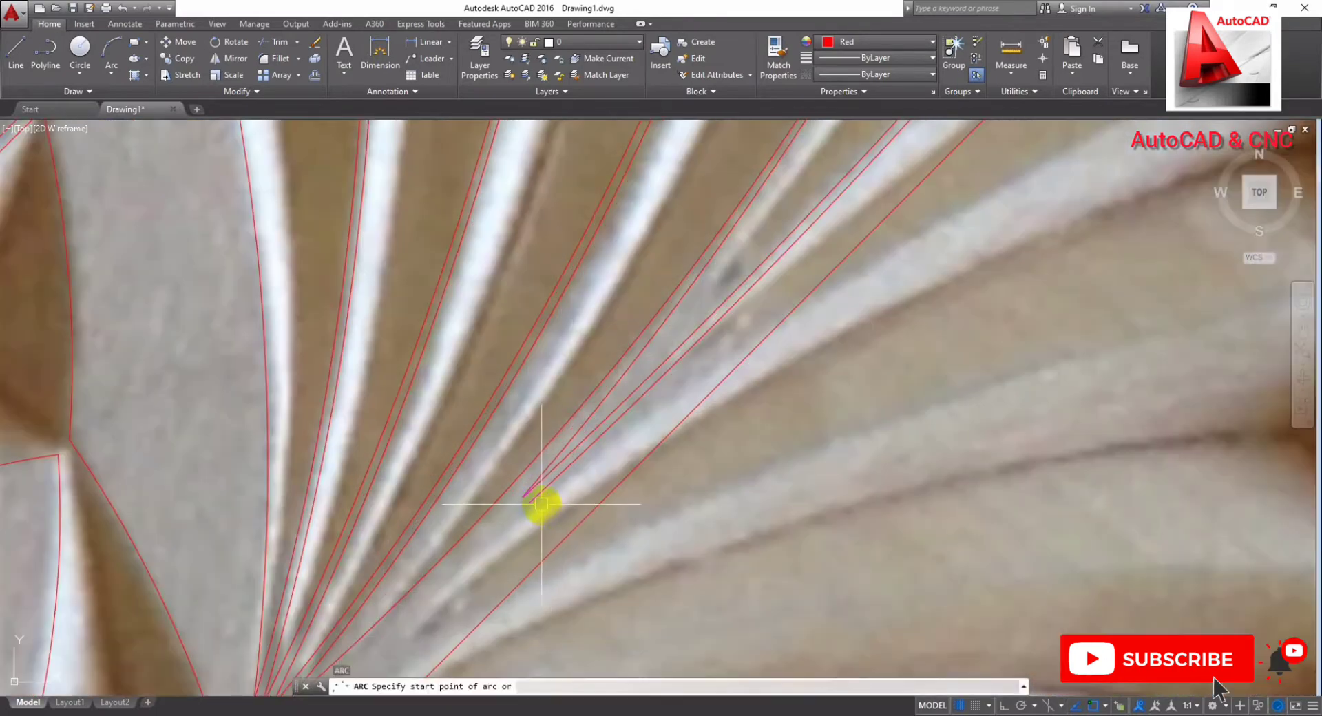
{"action": "key", "text": "Escape"}
{"action": "scroll", "coordinate": [545, 510], "scroll_direction": "down", "scroll_amount": 3}
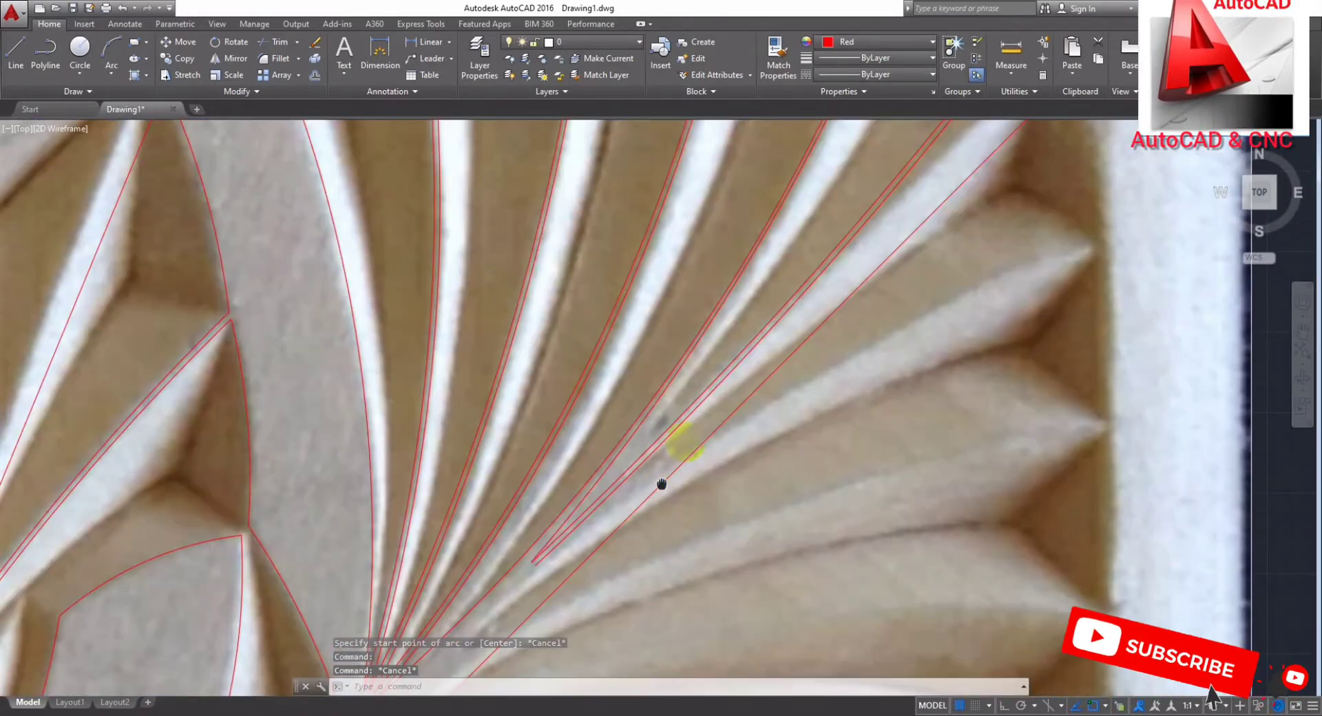
{"action": "middle_click_drag", "start_coordinate": [678, 442], "coordinate": [786, 369]}
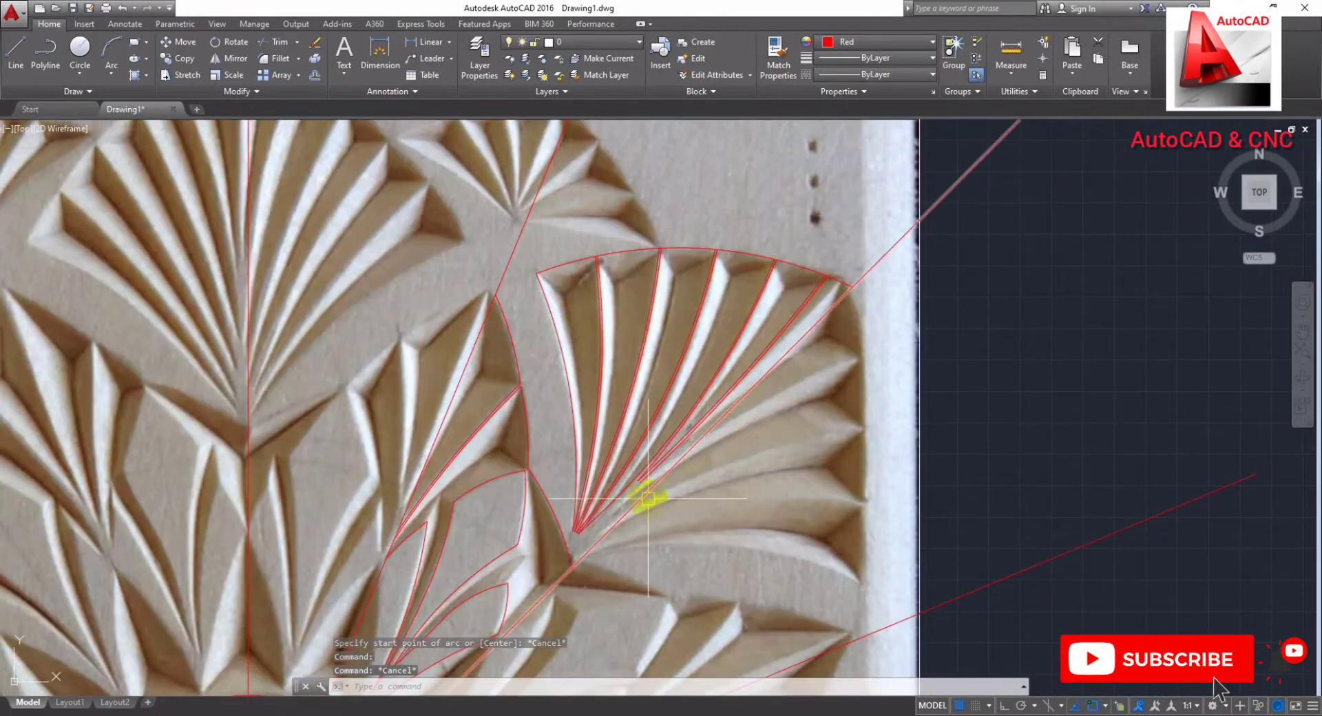
{"action": "middle_click_drag", "start_coordinate": [798, 316], "coordinate": [794, 321]}
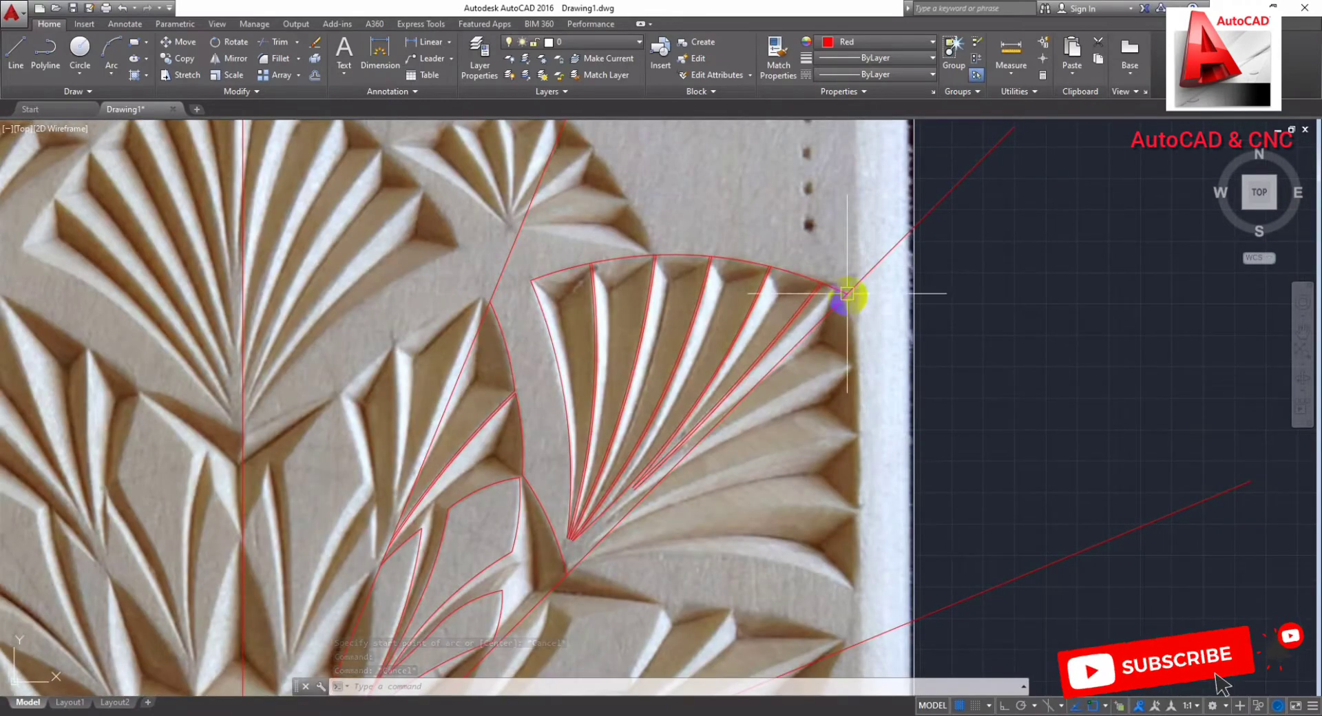
{"action": "scroll", "coordinate": [639, 498], "scroll_direction": "up", "scroll_amount": 3}
{"action": "scroll", "coordinate": [627, 470], "scroll_direction": "up", "scroll_amount": 3}
{"action": "left_click", "coordinate": [618, 476]}
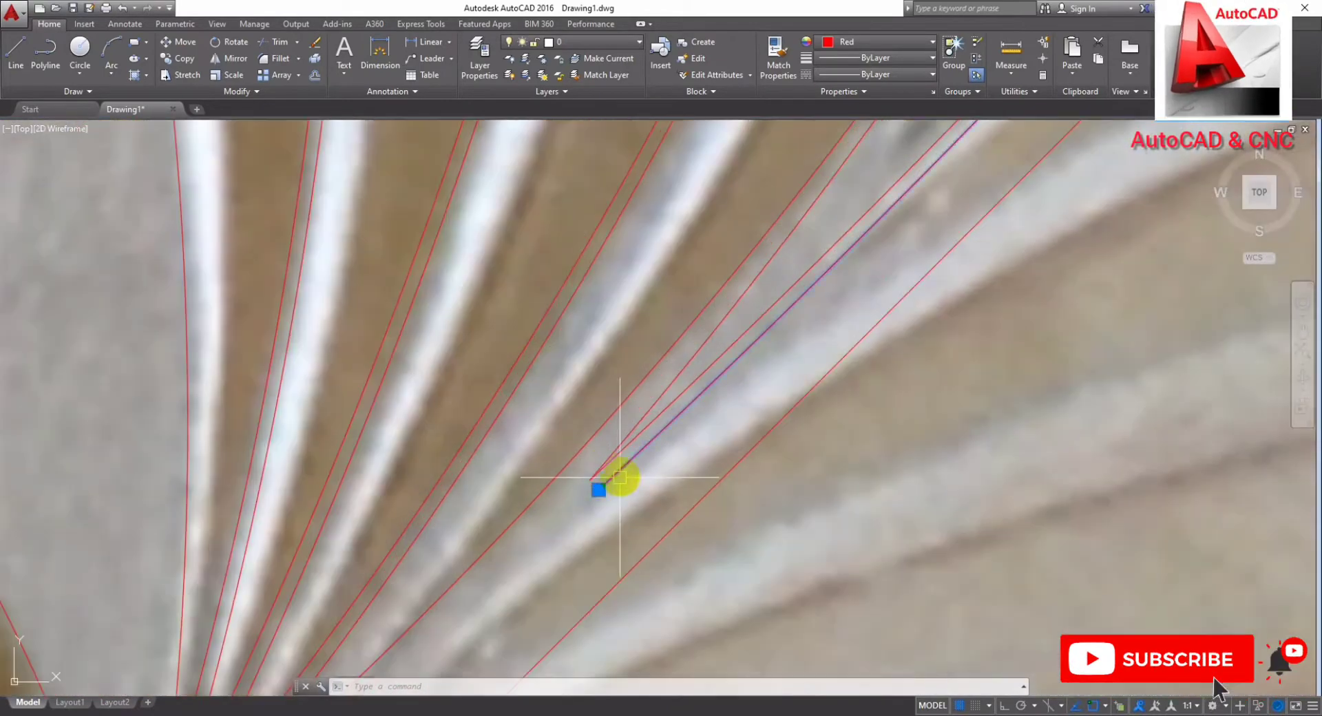
{"action": "left_click", "coordinate": [598, 490]}
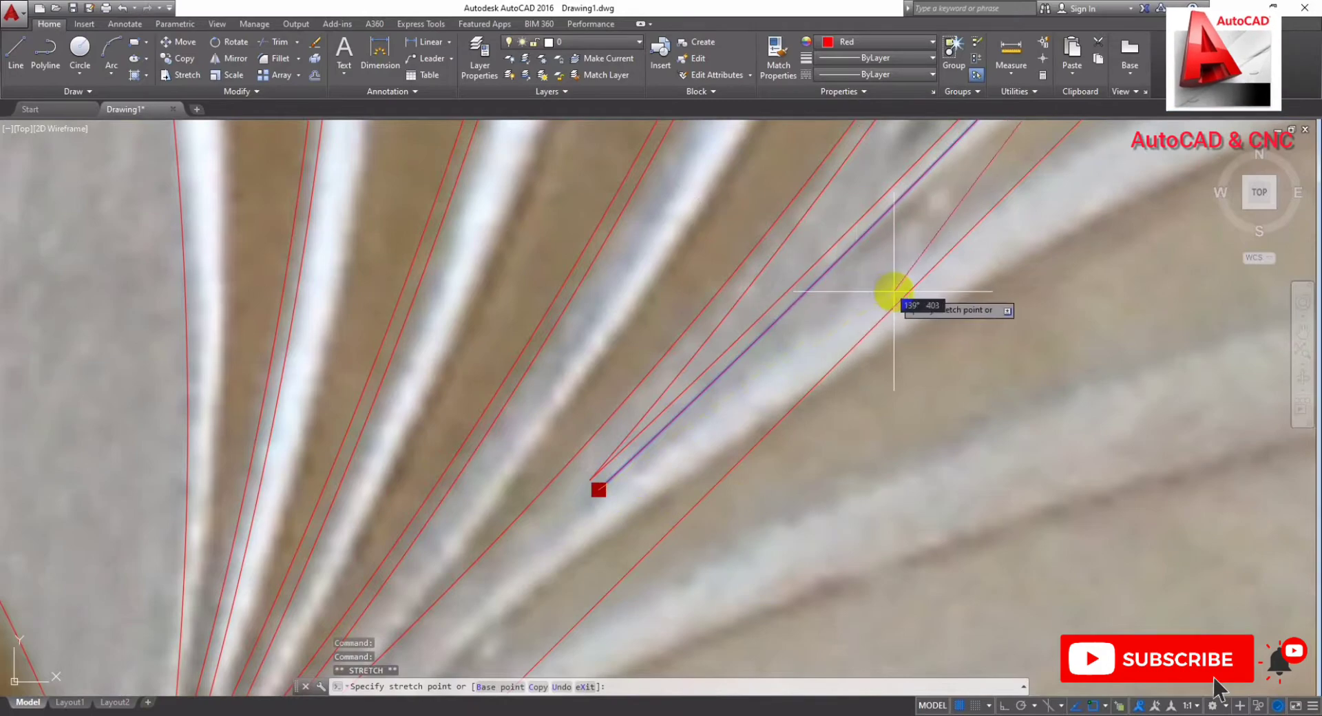
{"action": "key", "text": "Escape"}
Step: Stretch the first two converging line ends, enclosed in a crossing window, down to the pivot
{"action": "scroll", "coordinate": [811, 345], "scroll_direction": "down", "scroll_amount": 4}
{"action": "scroll", "coordinate": [753, 569], "scroll_direction": "up", "scroll_amount": 2}
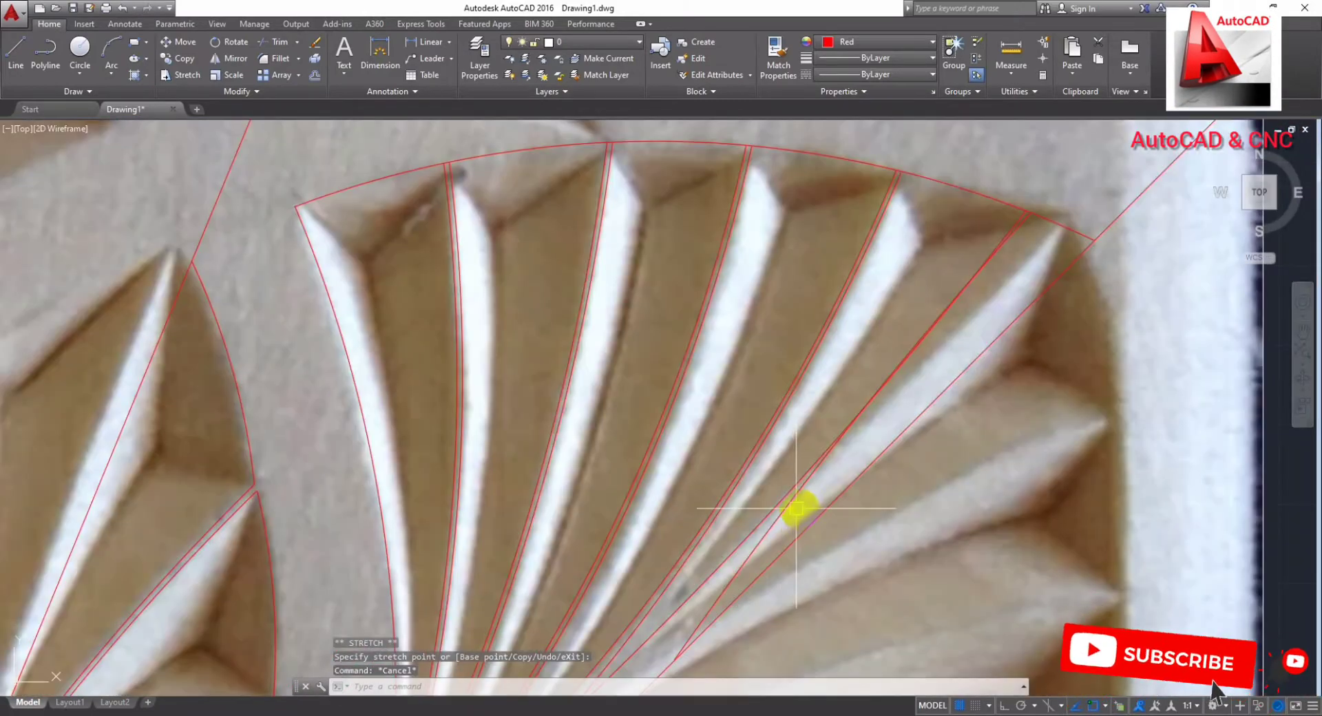
{"action": "scroll", "coordinate": [831, 457], "scroll_direction": "up", "scroll_amount": 3}
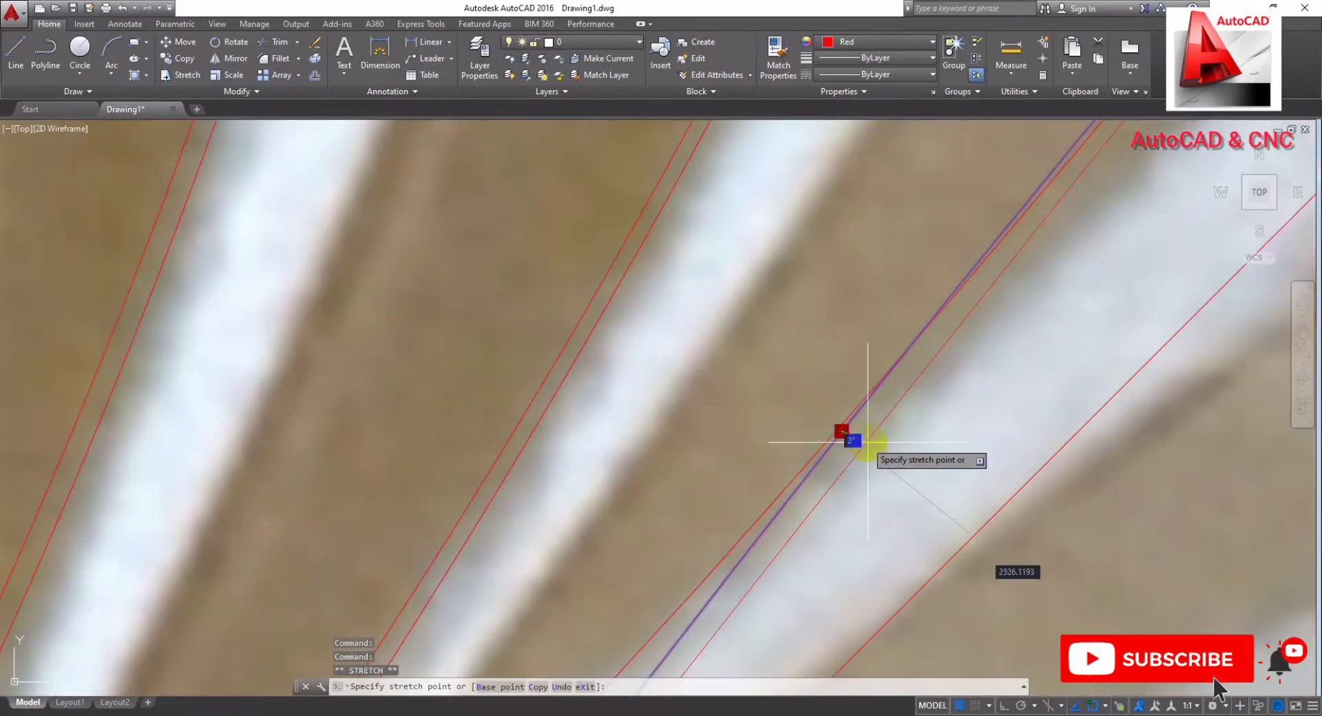
{"action": "key", "text": "Escape"}
{"action": "scroll", "coordinate": [889, 444], "scroll_direction": "down", "scroll_amount": 4}
{"action": "scroll", "coordinate": [860, 468], "scroll_direction": "up", "scroll_amount": 2}
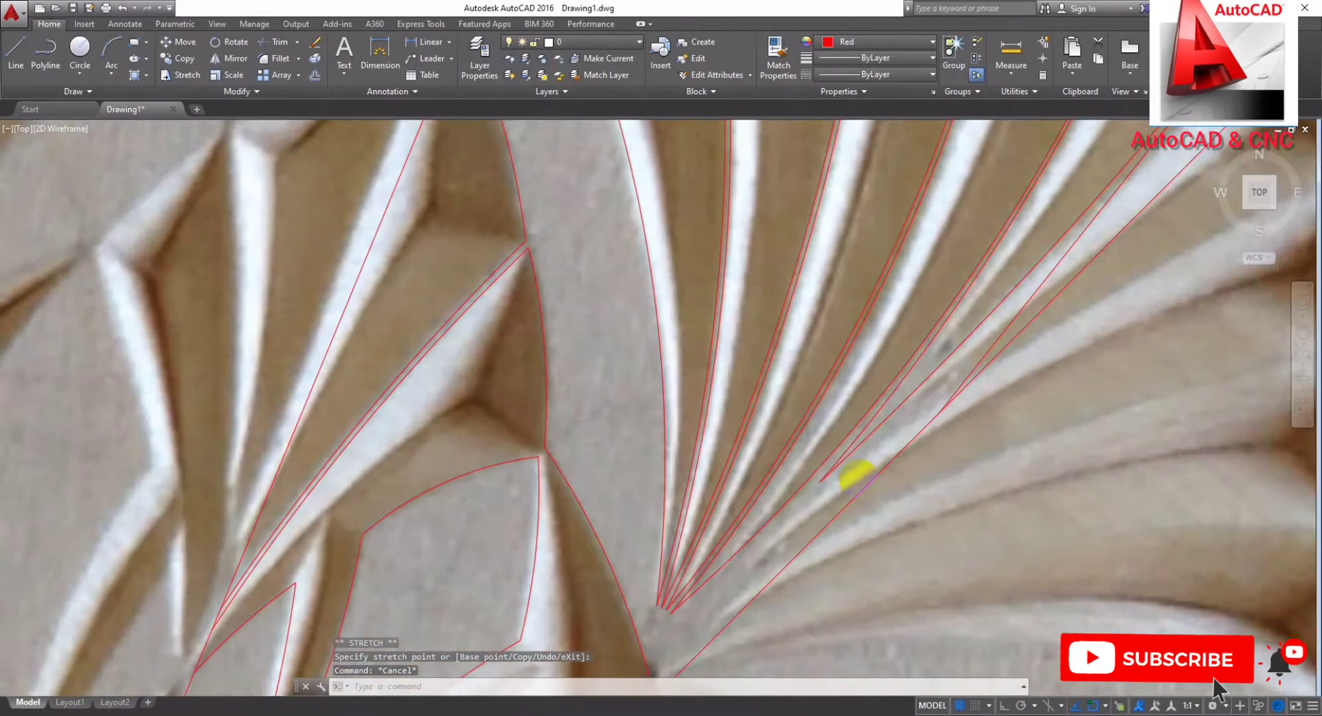
{"action": "scroll", "coordinate": [856, 475], "scroll_direction": "up", "scroll_amount": 3}
{"action": "left_click", "coordinate": [734, 527]}
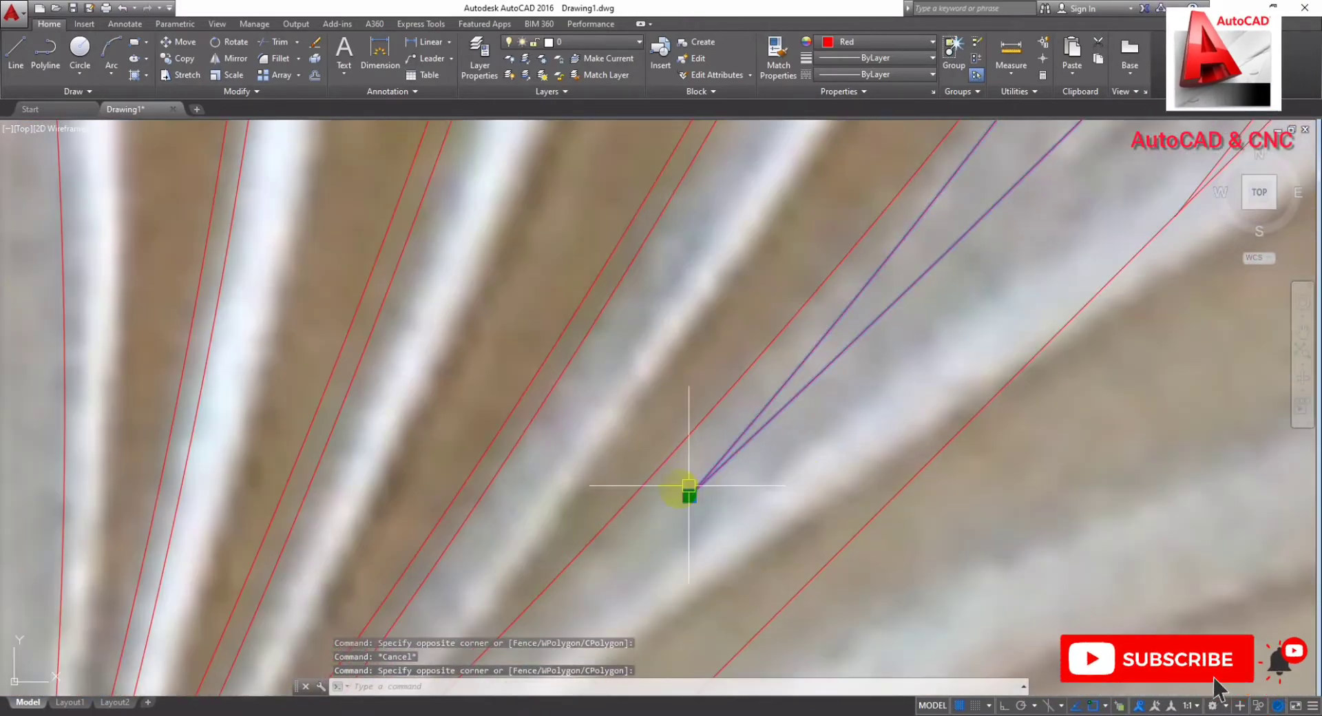
{"action": "scroll", "coordinate": [689, 486], "scroll_direction": "down", "scroll_amount": 3}
{"action": "scroll", "coordinate": [792, 475], "scroll_direction": "down", "scroll_amount": 2}
{"action": "type", "text": "s"}
{"action": "key", "text": "Return"}
{"action": "left_click", "coordinate": [919, 491]}
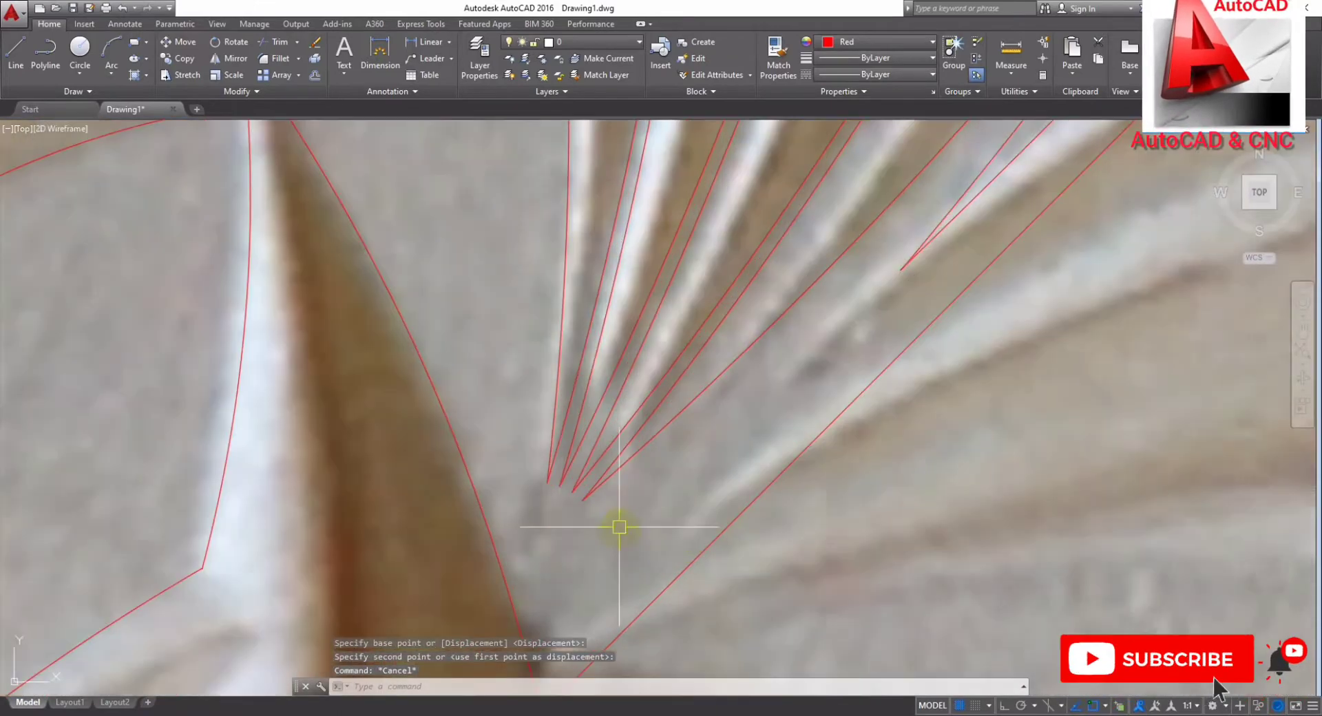
{"action": "type", "text": "s"}
{"action": "key", "text": "Return"}
{"action": "scroll", "coordinate": [738, 487], "scroll_direction": "down", "scroll_amount": 2}
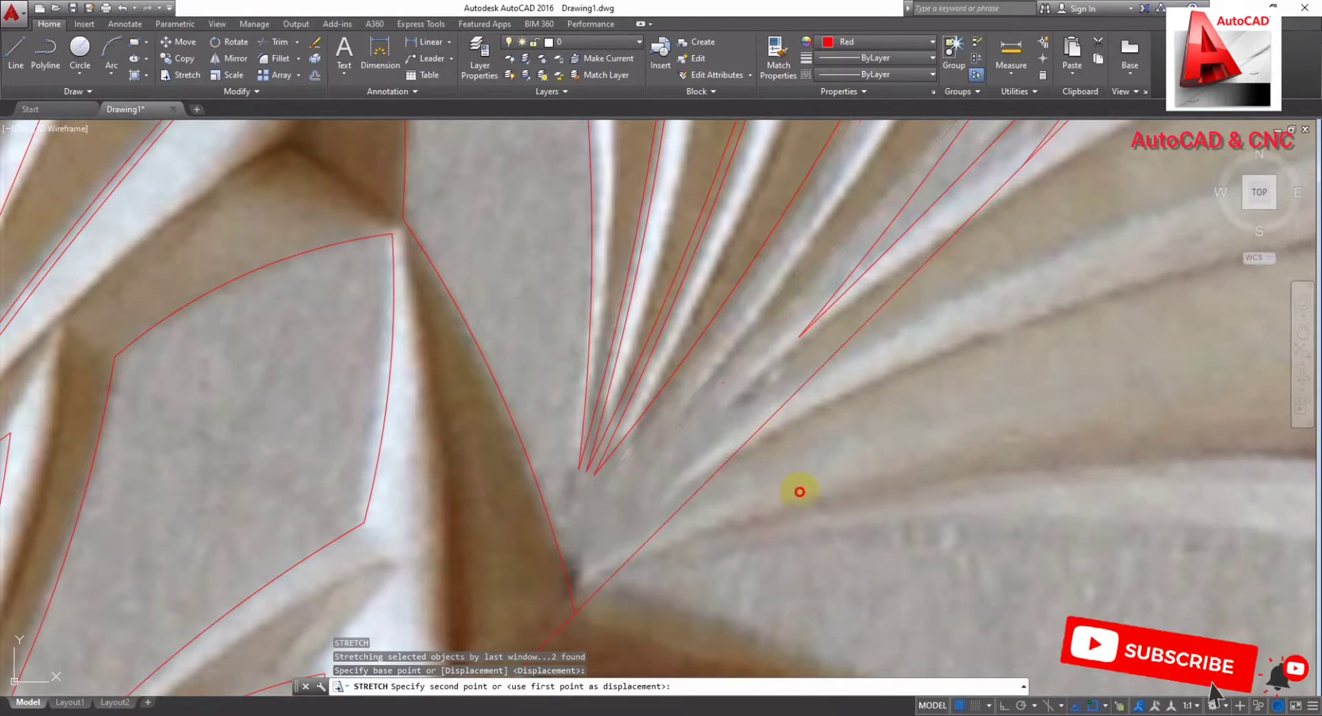
{"action": "left_click", "coordinate": [581, 452]}
{"action": "scroll", "coordinate": [582, 455], "scroll_direction": "up", "scroll_amount": 3}
Step: Stretch the next pair of line ends onto the fan's pivot point
{"action": "left_click", "coordinate": [595, 492]}
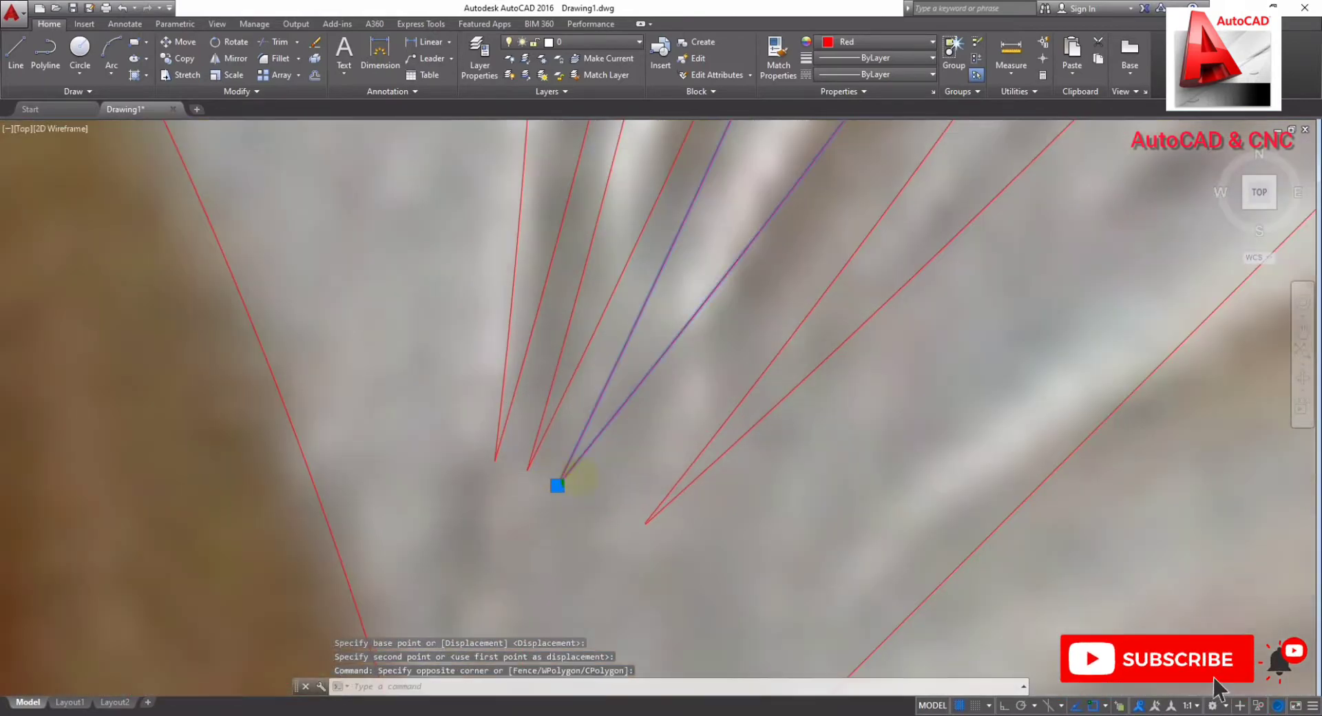
{"action": "left_click", "coordinate": [582, 480]}
{"action": "scroll", "coordinate": [582, 480], "scroll_direction": "down", "scroll_amount": 3}
{"action": "type", "text": "s"}
{"action": "key", "text": "Return"}
{"action": "left_click", "coordinate": [845, 530]}
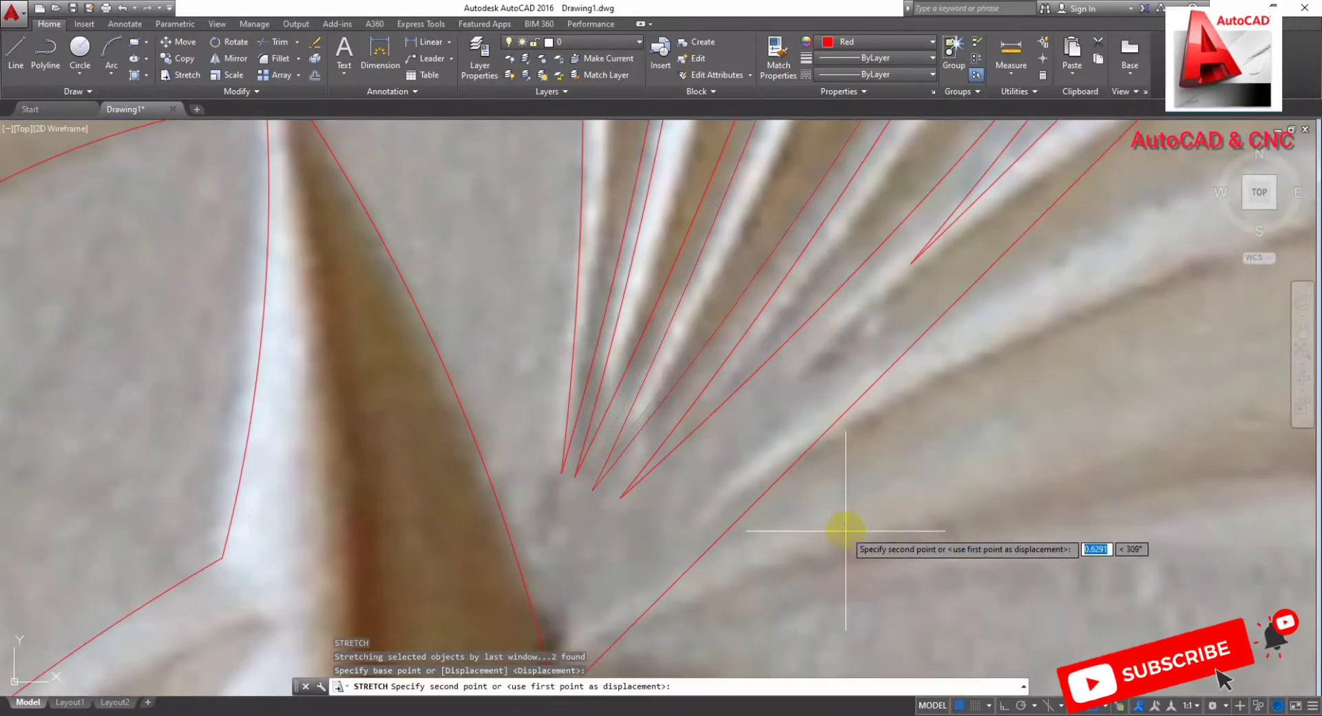
{"action": "left_click", "coordinate": [684, 436]}
Step: Adjust the end point of another fan line near the pivot and bring the whole petal into view
{"action": "scroll", "coordinate": [628, 481], "scroll_direction": "down", "scroll_amount": 2}
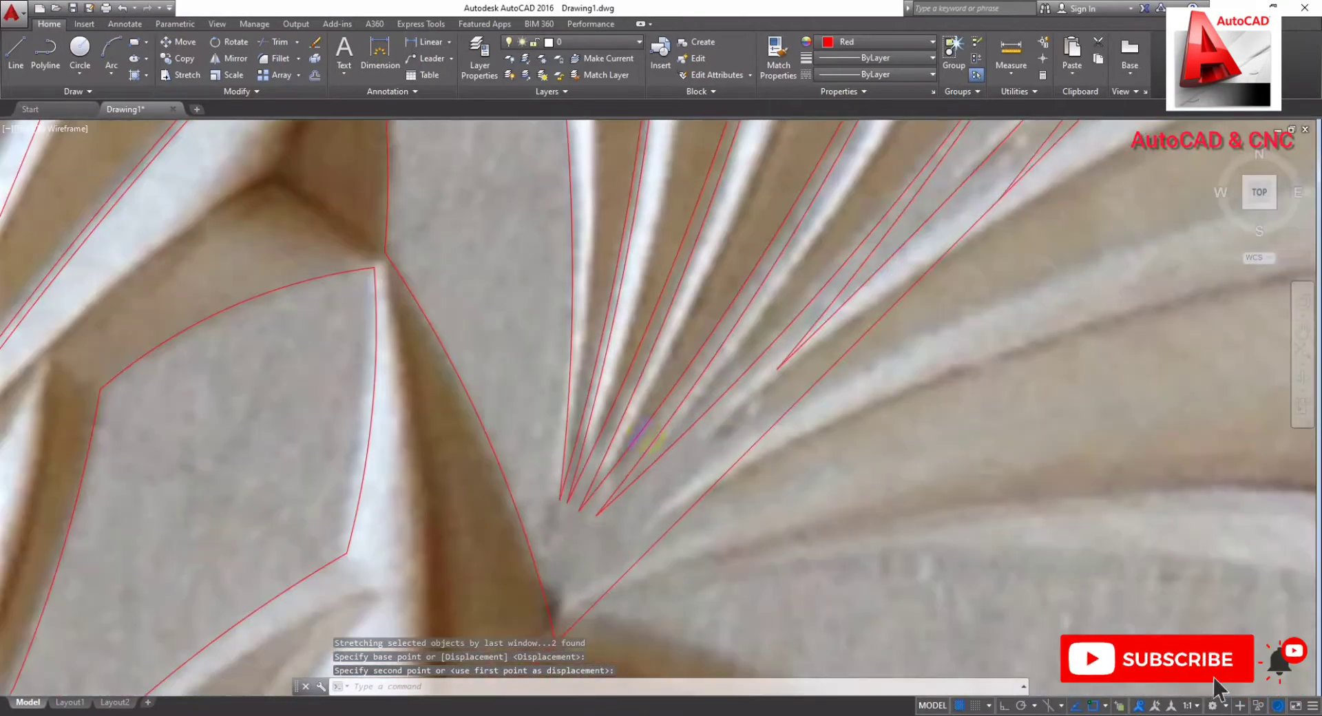
{"action": "middle_click_drag", "start_coordinate": [745, 529], "coordinate": [907, 346]}
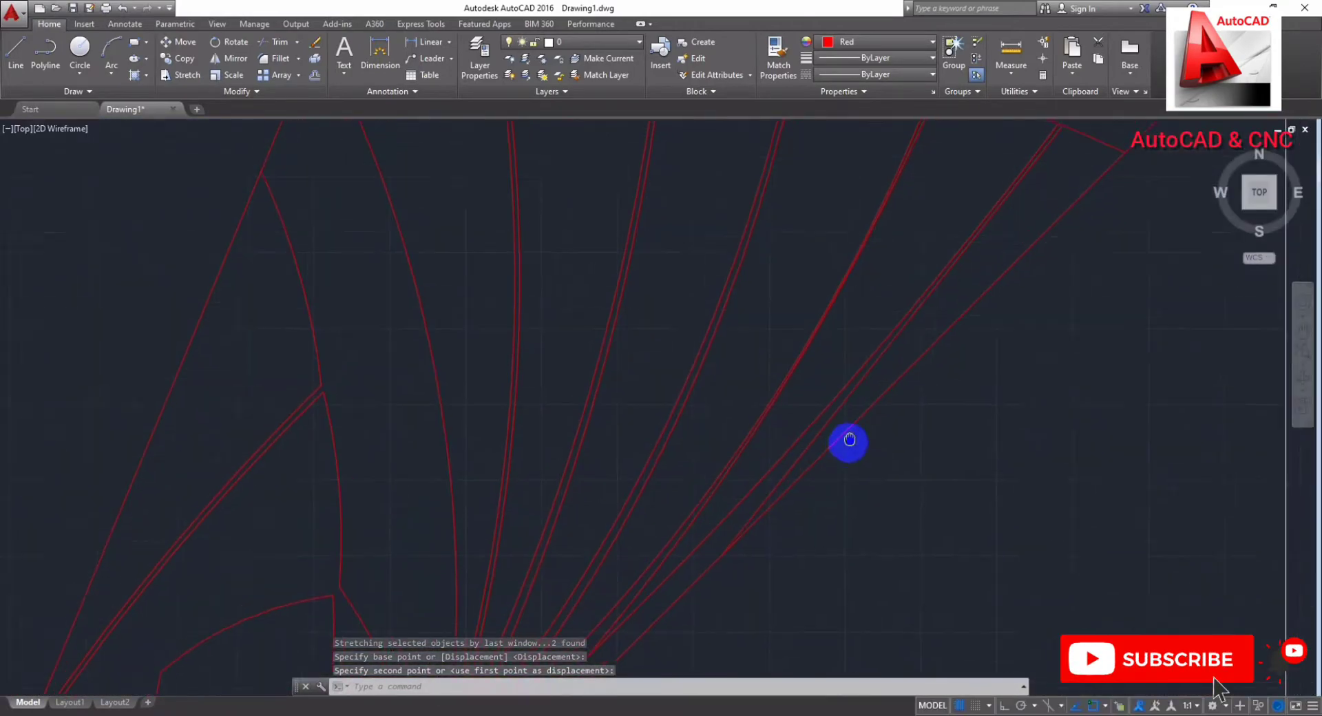
{"action": "middle_click_drag", "start_coordinate": [849, 440], "coordinate": [862, 425]}
{"action": "left_click", "coordinate": [734, 531]}
{"action": "scroll", "coordinate": [874, 377], "scroll_direction": "up", "scroll_amount": 5}
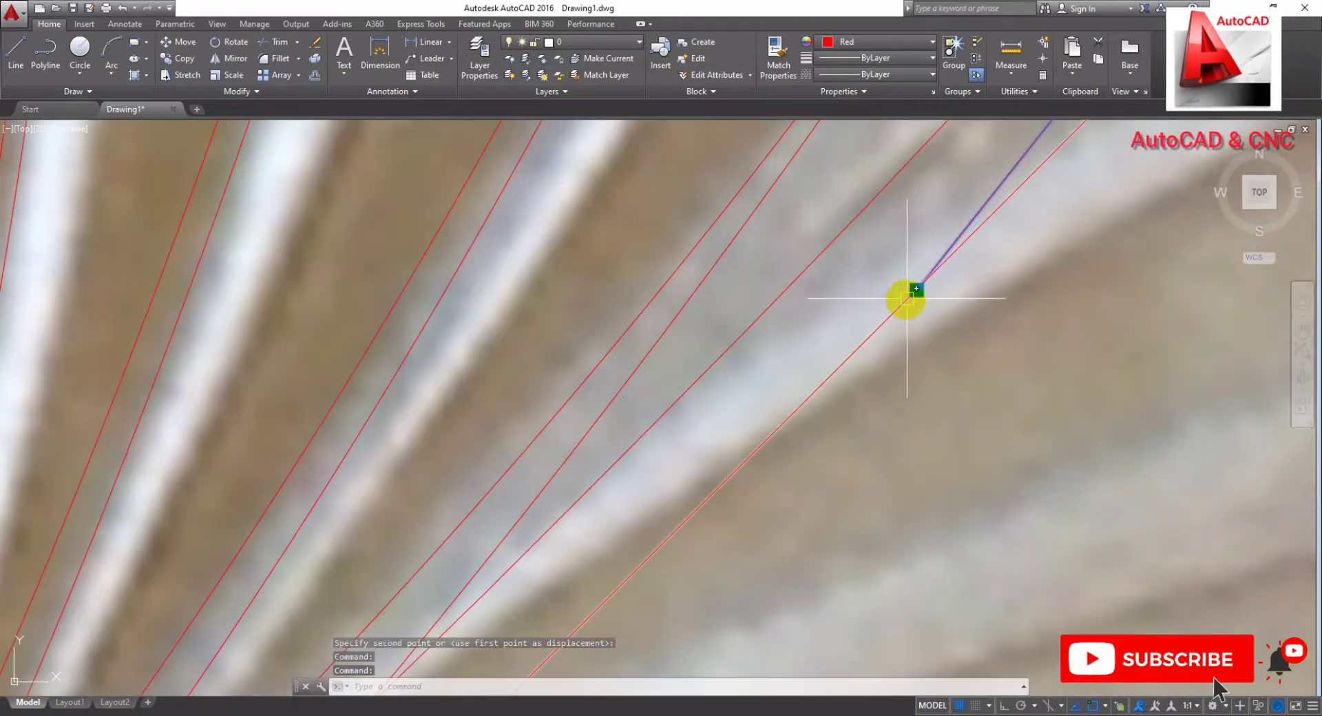
{"action": "key", "text": "Escape"}
{"action": "scroll", "coordinate": [820, 389], "scroll_direction": "down", "scroll_amount": 3}
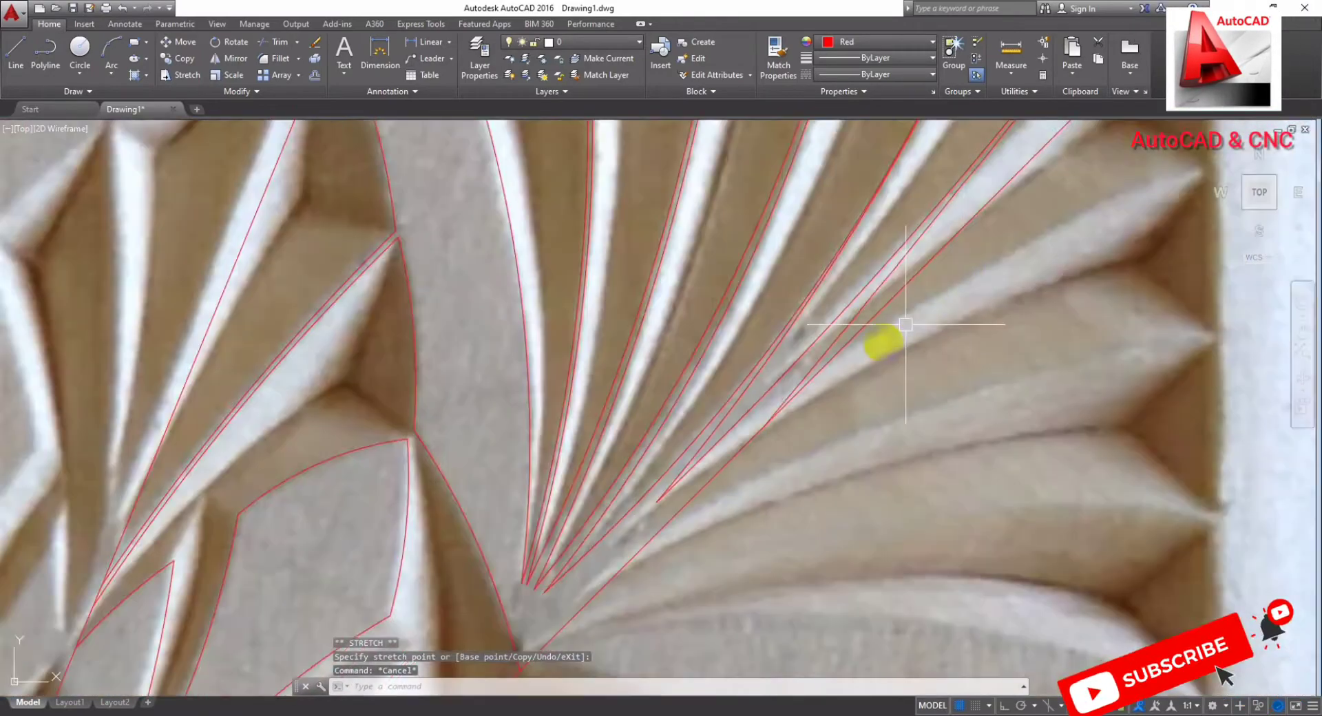
{"action": "scroll", "coordinate": [679, 605], "scroll_direction": "down", "scroll_amount": 2}
{"action": "scroll", "coordinate": [723, 466], "scroll_direction": "up", "scroll_amount": 4}
{"action": "scroll", "coordinate": [694, 492], "scroll_direction": "up", "scroll_amount": 2}
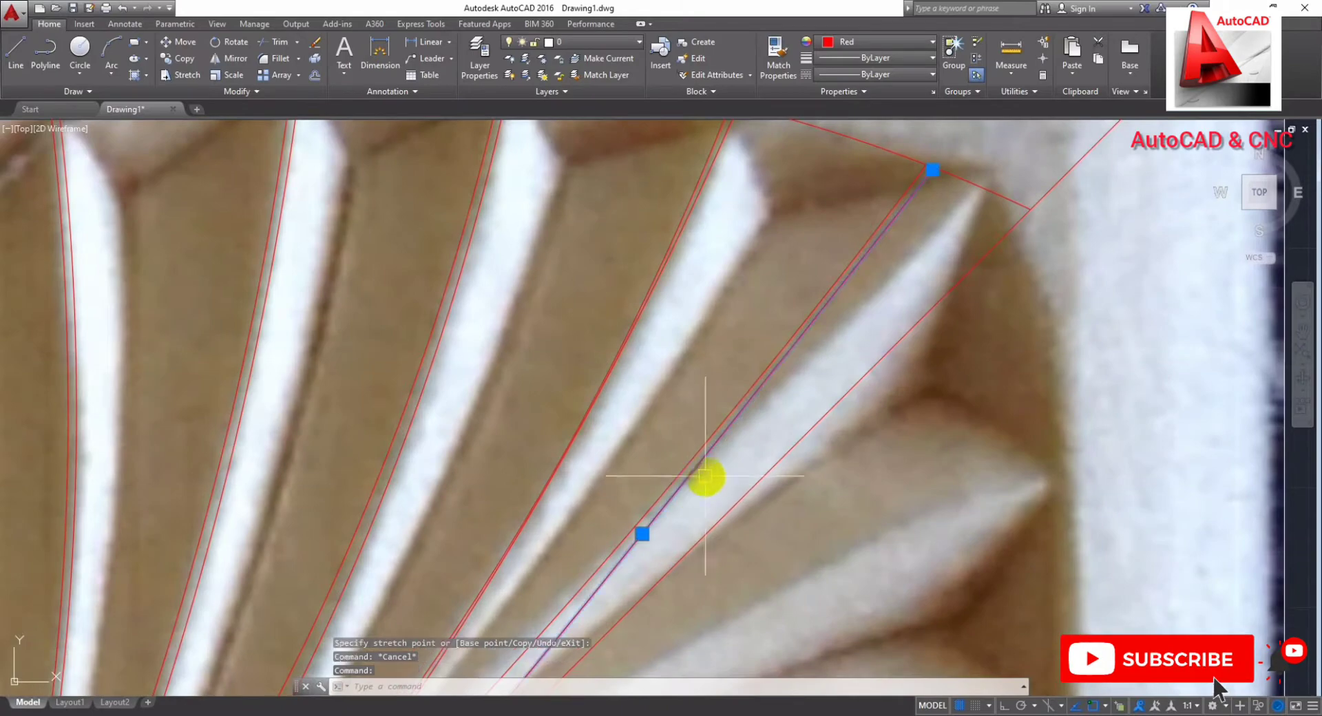
{"action": "scroll", "coordinate": [658, 531], "scroll_direction": "up", "scroll_amount": 2}
{"action": "scroll", "coordinate": [614, 493], "scroll_direction": "up", "scroll_amount": 2}
{"action": "left_click", "coordinate": [601, 481]}
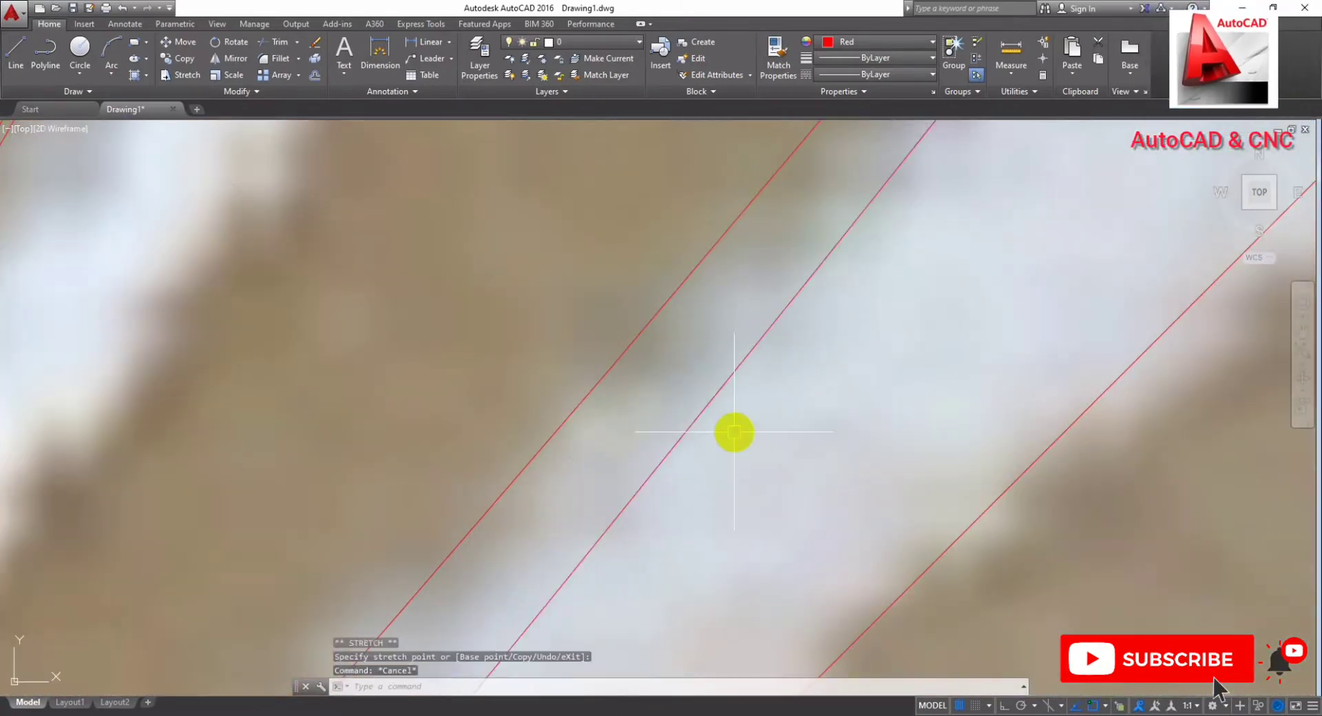
{"action": "scroll", "coordinate": [870, 378], "scroll_direction": "down", "scroll_amount": 3}
{"action": "scroll", "coordinate": [870, 393], "scroll_direction": "down", "scroll_amount": 3}
{"action": "middle_click_drag", "start_coordinate": [870, 392], "coordinate": [860, 396]}
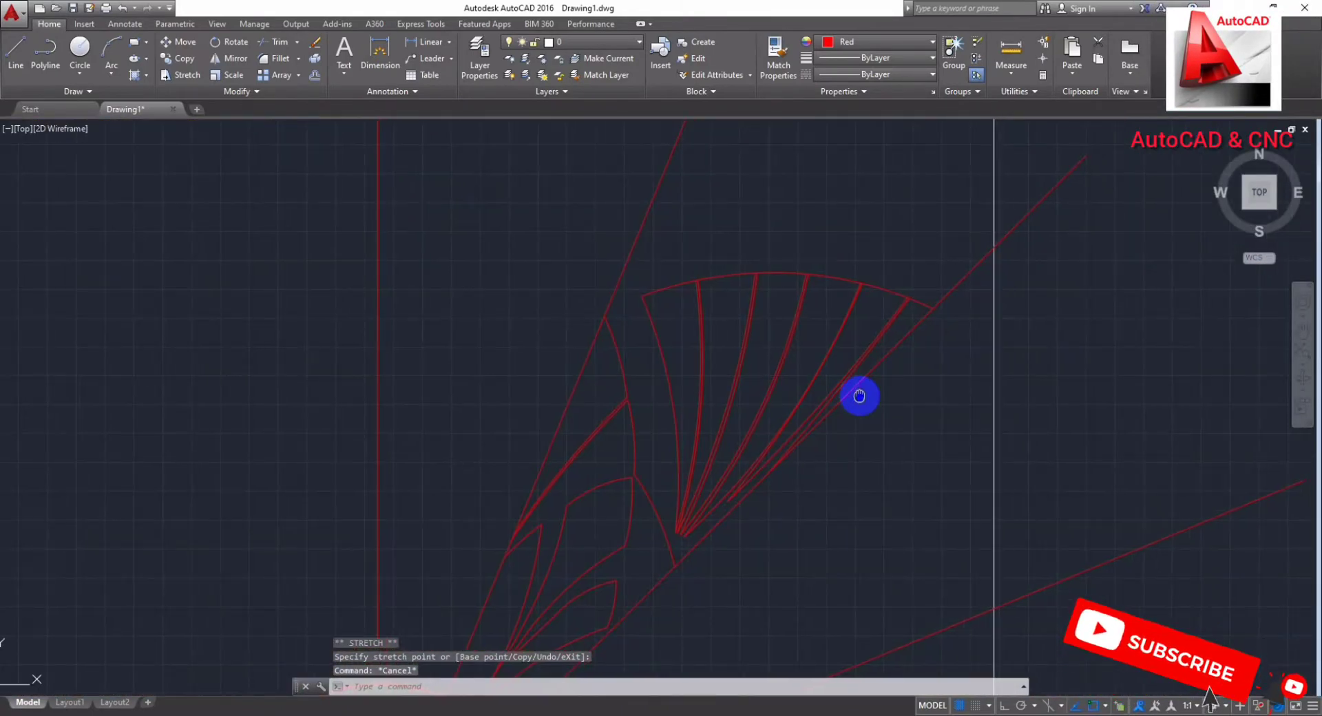
{"action": "scroll", "coordinate": [895, 344], "scroll_direction": "up", "scroll_amount": 3}
{"action": "scroll", "coordinate": [886, 310], "scroll_direction": "up", "scroll_amount": 2}
{"action": "scroll", "coordinate": [865, 360], "scroll_direction": "up", "scroll_amount": 3}
{"action": "scroll", "coordinate": [886, 466], "scroll_direction": "up", "scroll_amount": 3}
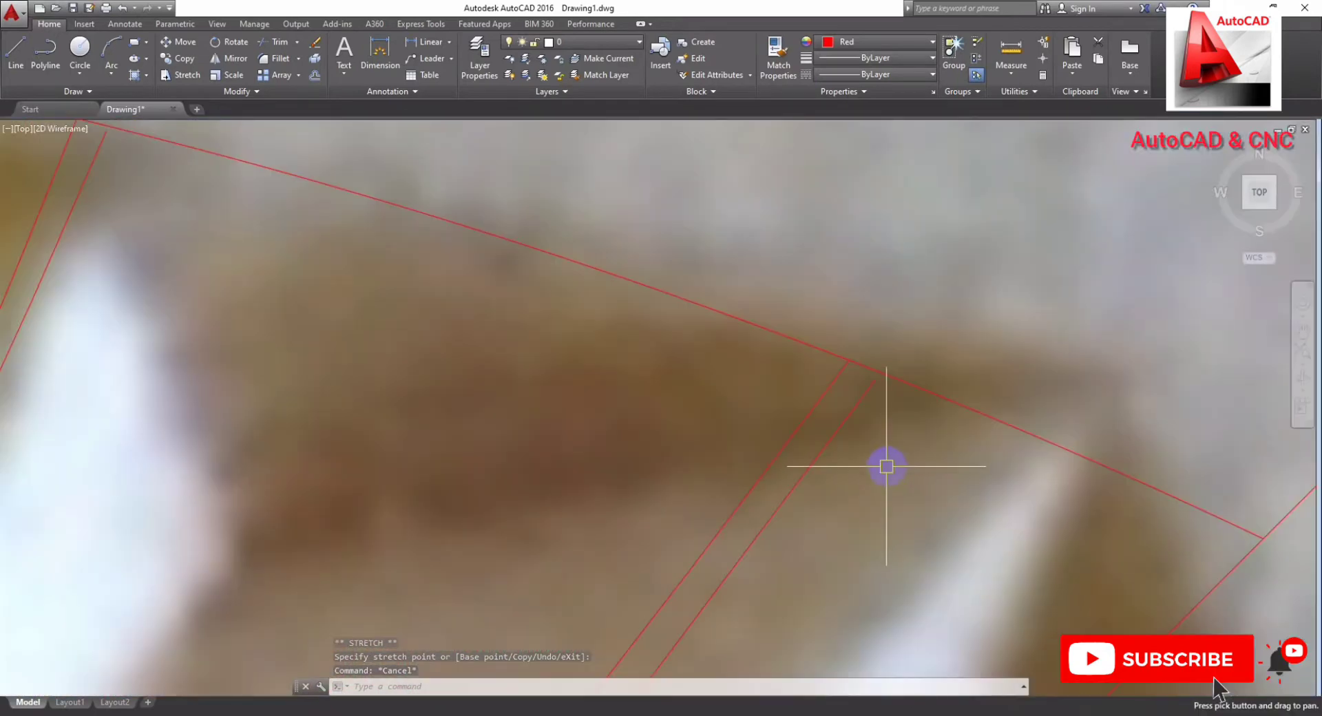
{"action": "key", "text": "Escape"}
{"action": "key", "text": "Return"}
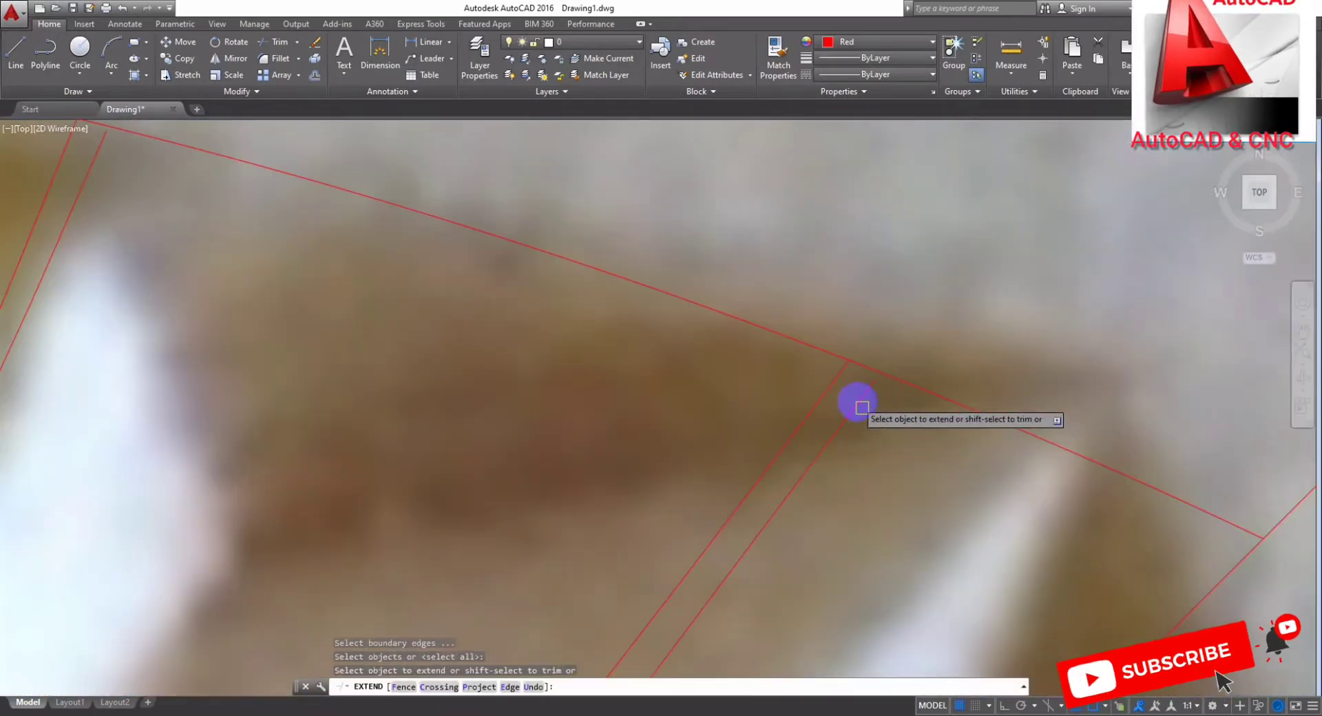
{"action": "key", "text": "Escape"}
{"action": "scroll", "coordinate": [842, 416], "scroll_direction": "down", "scroll_amount": 2}
{"action": "mouse_move", "coordinate": [841, 417]}
{"action": "middle_mouse_down"}
{"action": "mouse_move", "coordinate": [902, 392]}
{"action": "mouse_move", "coordinate": [724, 402]}
{"action": "middle_mouse_up"}
{"action": "key", "text": "Escape"}
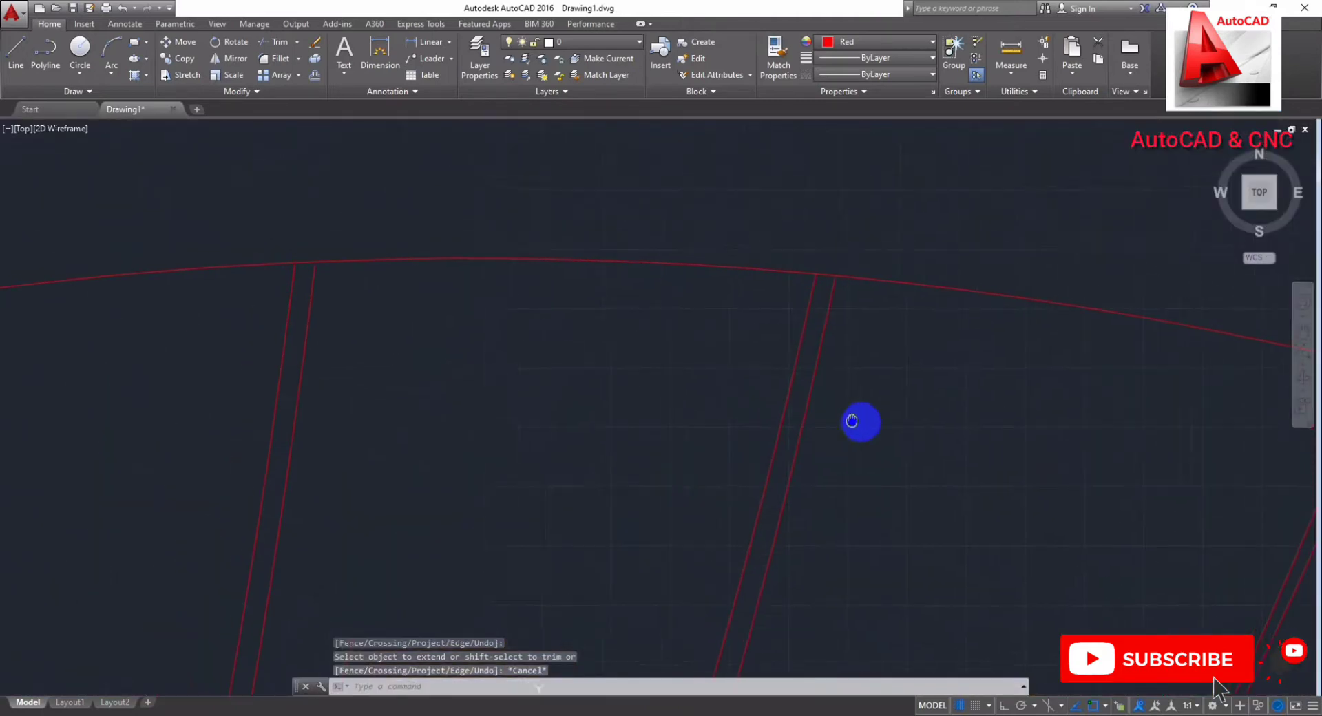
{"action": "middle_click_drag", "start_coordinate": [852, 420], "coordinate": [856, 402]}
{"action": "key", "text": "Return"}
{"action": "key", "text": "Return"}
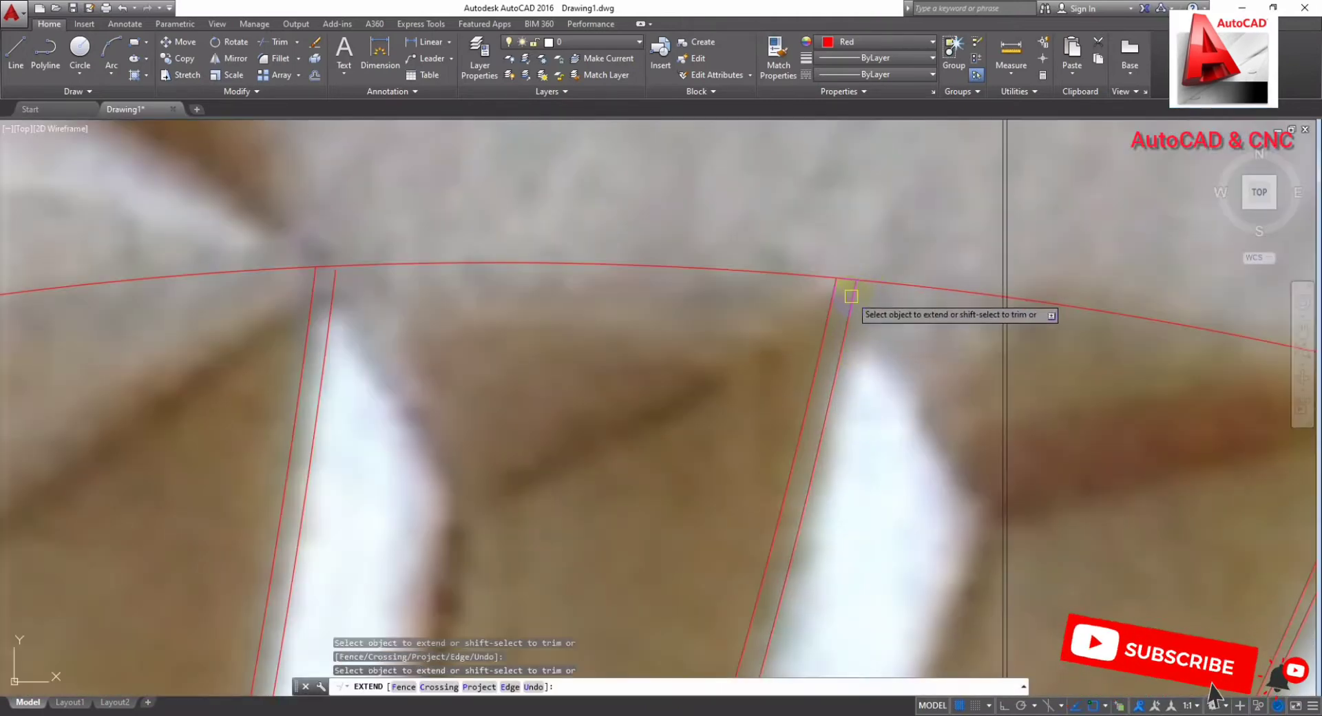
{"action": "key", "text": "Escape"}
{"action": "middle_click_drag", "start_coordinate": [851, 296], "coordinate": [774, 360]}
{"action": "key", "text": "Return"}
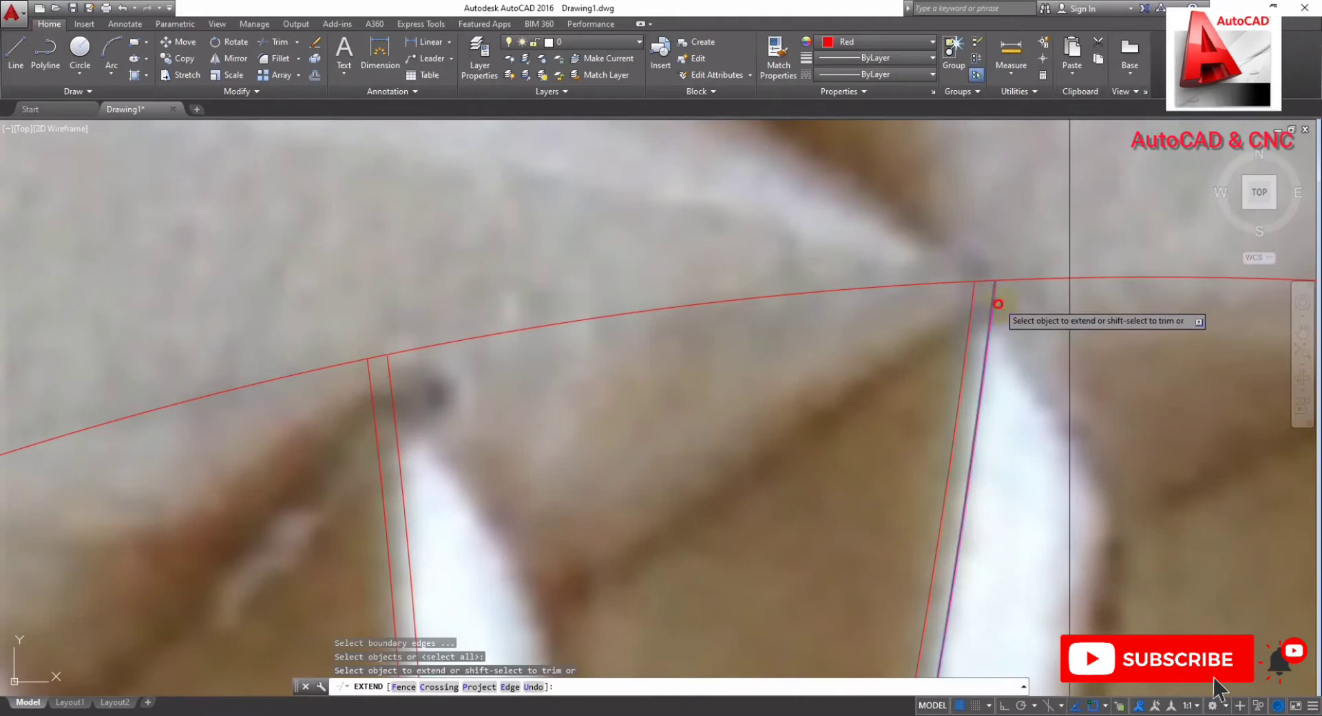
{"action": "middle_click_drag", "start_coordinate": [282, 421], "coordinate": [670, 358]}
{"action": "key", "text": "Return"}
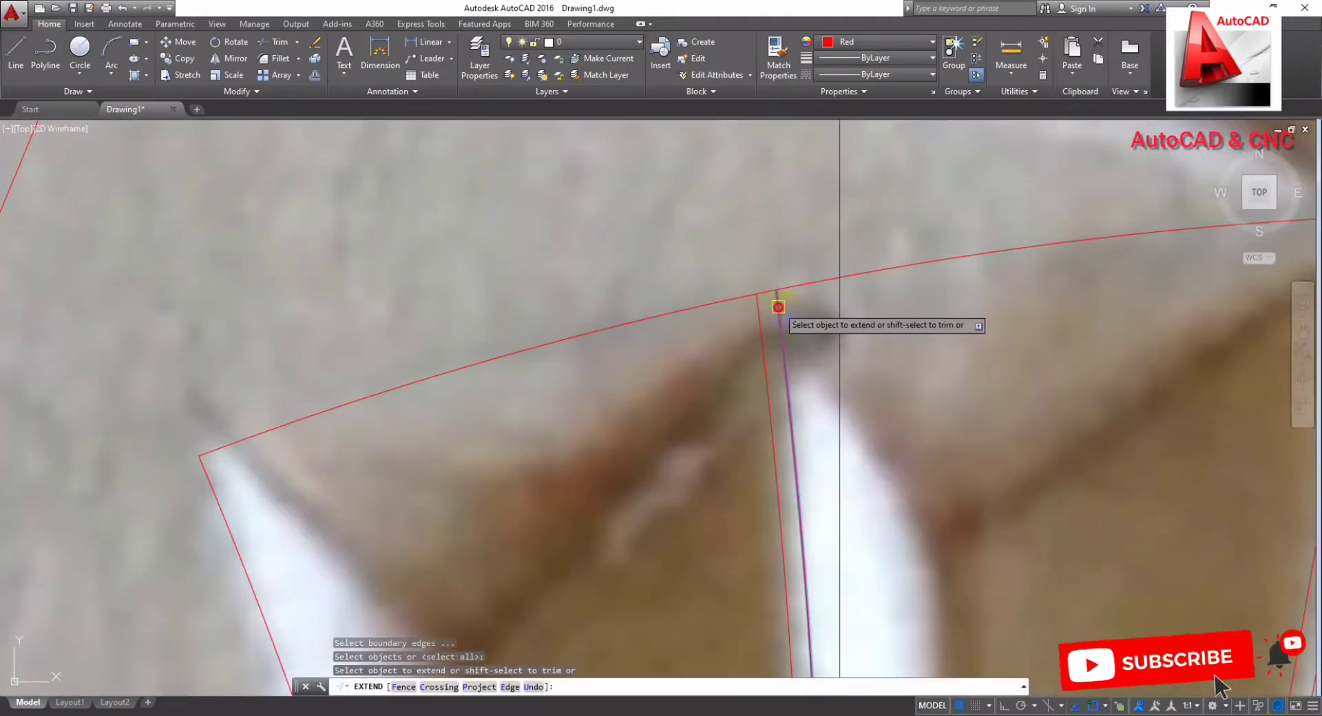
{"action": "type", "text": "tr"}
{"action": "key", "text": "Return"}
{"action": "key", "text": "Return"}
{"action": "scroll", "coordinate": [773, 303], "scroll_direction": "down", "scroll_amount": 2}
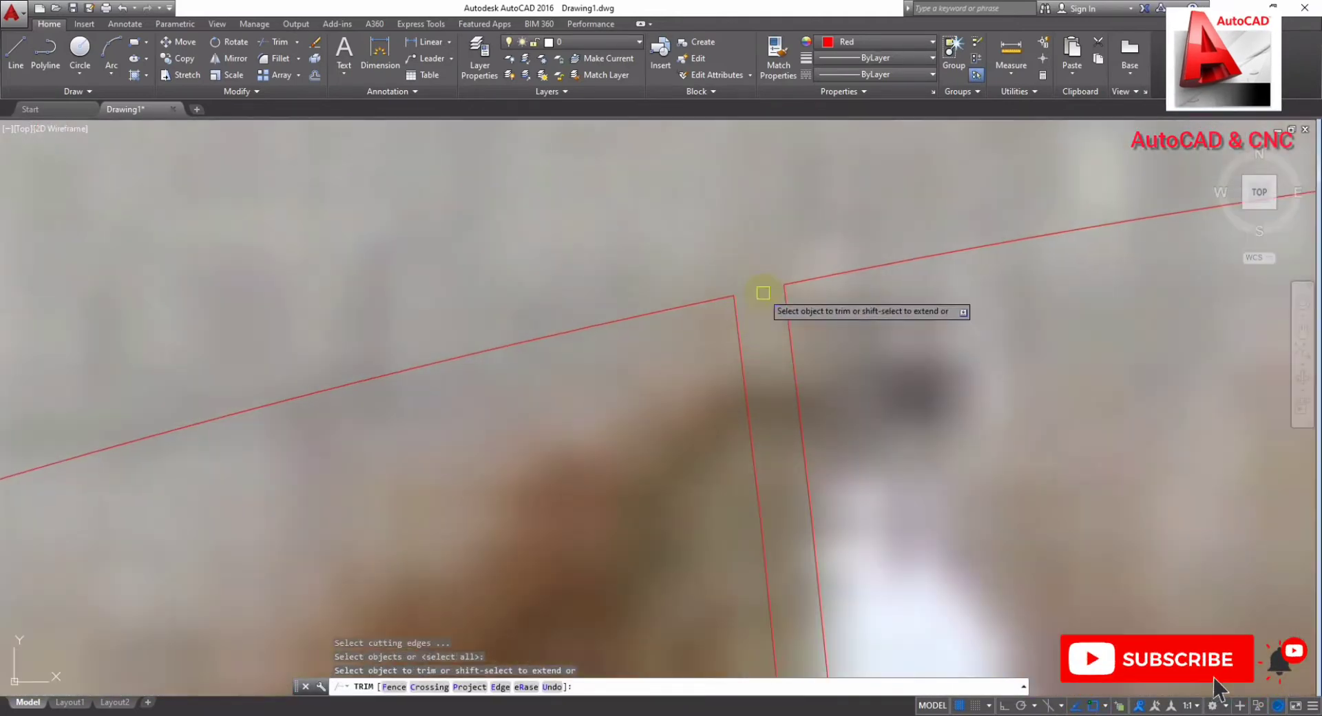
{"action": "key", "text": "Escape"}
{"action": "scroll", "coordinate": [916, 287], "scroll_direction": "down", "scroll_amount": 2}
{"action": "key", "text": "Return"}
{"action": "key", "text": "Return"}
{"action": "scroll", "coordinate": [378, 378], "scroll_direction": "up", "scroll_amount": 2}
{"action": "scroll", "coordinate": [376, 377], "scroll_direction": "up", "scroll_amount": 2}
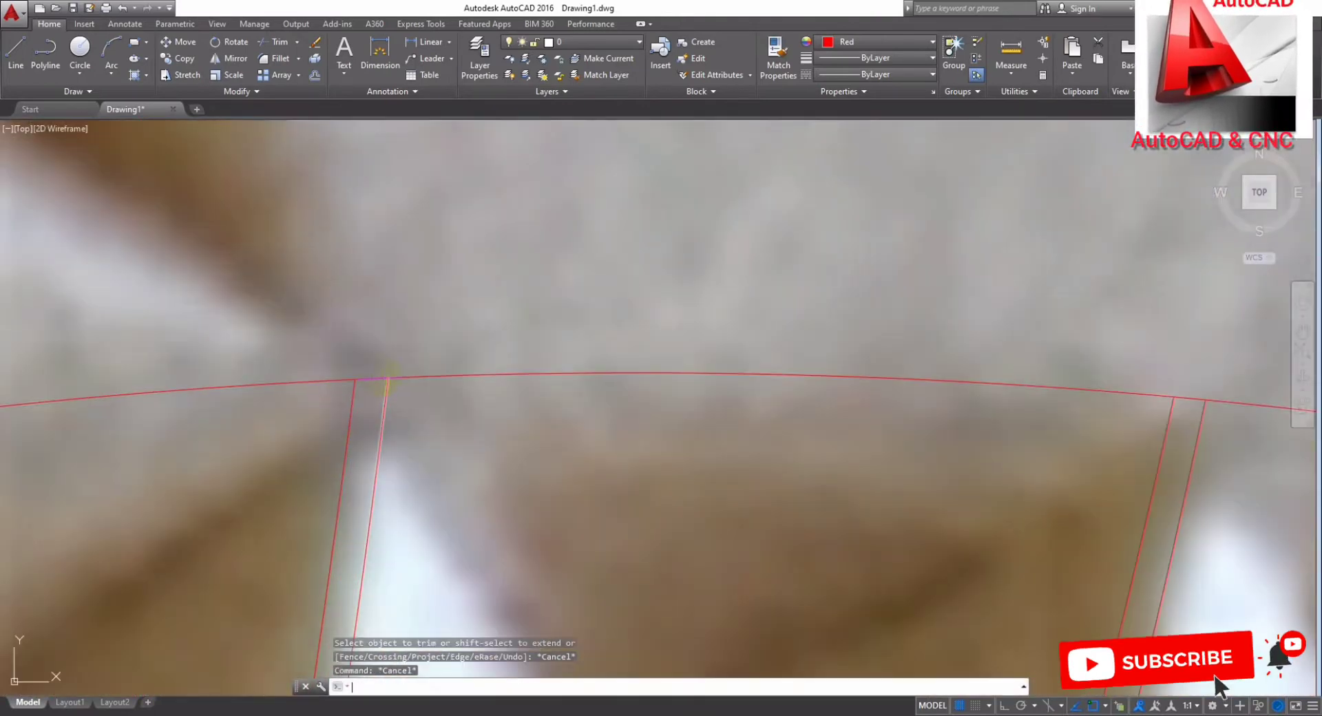
{"action": "scroll", "coordinate": [373, 377], "scroll_direction": "up", "scroll_amount": 2}
{"action": "key", "text": "Escape"}
{"action": "key", "text": "Escape"}
{"action": "scroll", "coordinate": [369, 360], "scroll_direction": "down", "scroll_amount": 2}
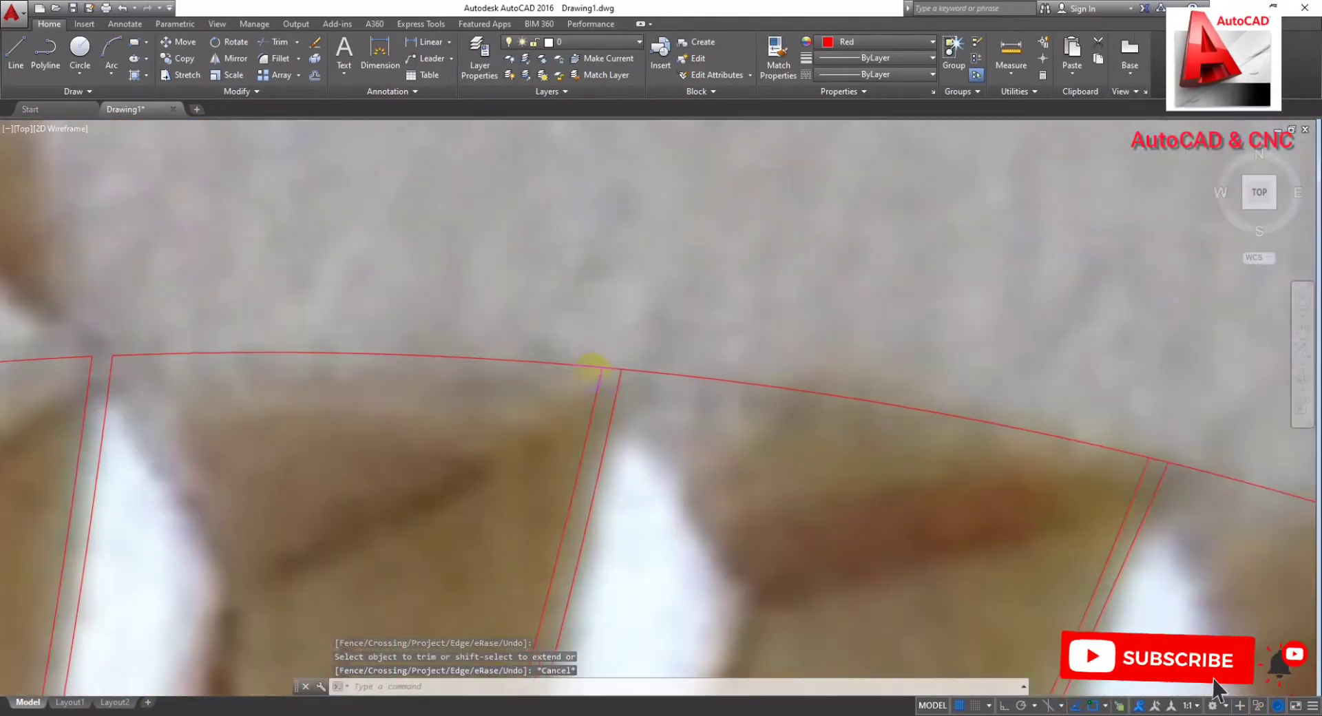
{"action": "scroll", "coordinate": [612, 371], "scroll_direction": "up", "scroll_amount": 2}
{"action": "key", "text": "Return"}
{"action": "key", "text": "Return"}
{"action": "scroll", "coordinate": [623, 363], "scroll_direction": "down", "scroll_amount": 2}
{"action": "key", "text": "Escape"}
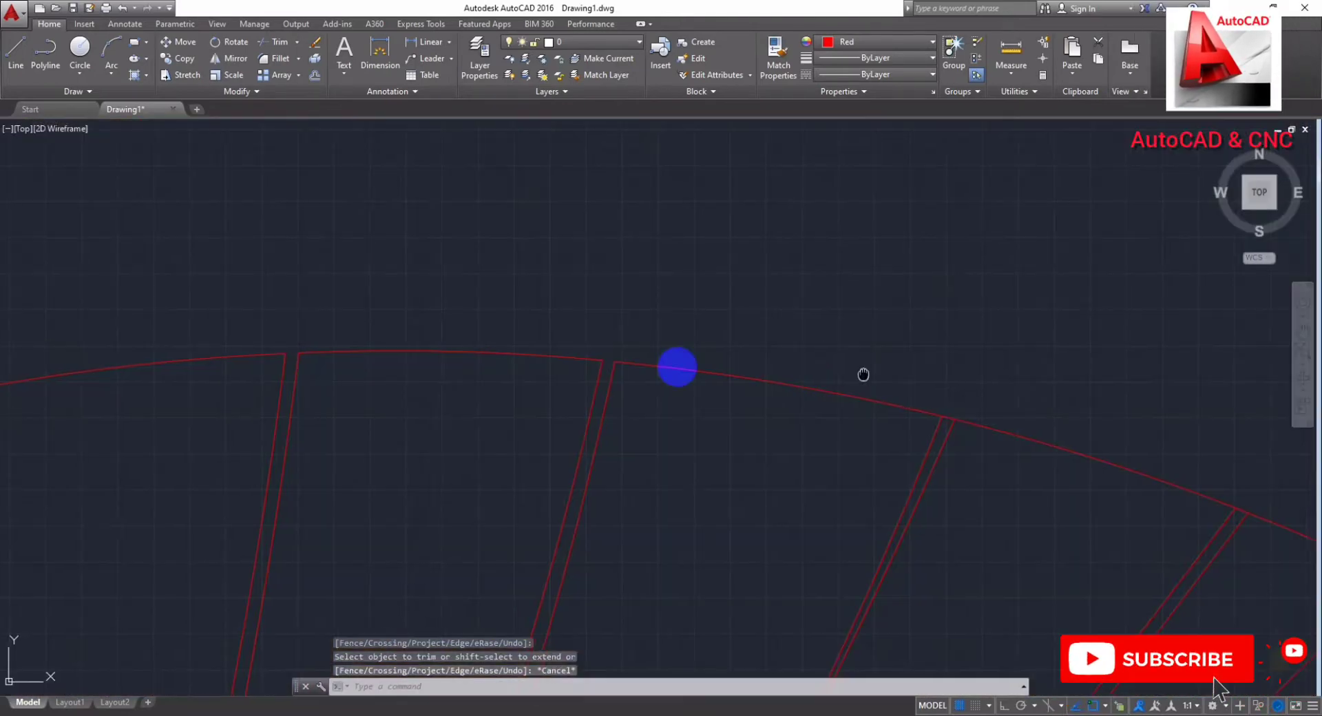
{"action": "middle_click_drag", "start_coordinate": [676, 369], "coordinate": [668, 362]}
{"action": "key", "text": "Escape"}
{"action": "scroll", "coordinate": [665, 400], "scroll_direction": "up", "scroll_amount": 2}
{"action": "scroll", "coordinate": [664, 400], "scroll_direction": "up", "scroll_amount": 3}
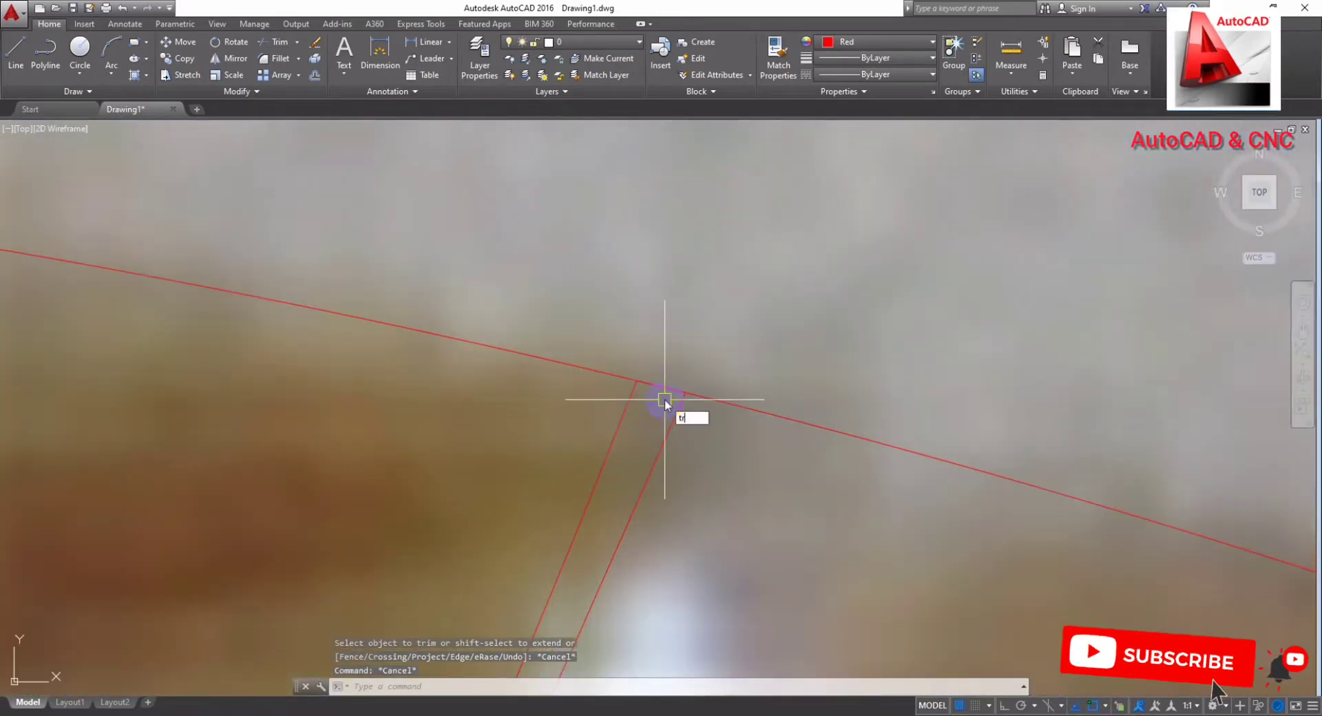
{"action": "key", "text": "Return"}
{"action": "key", "text": "Return"}
{"action": "key", "text": "Escape"}
{"action": "scroll", "coordinate": [643, 353], "scroll_direction": "down", "scroll_amount": 3}
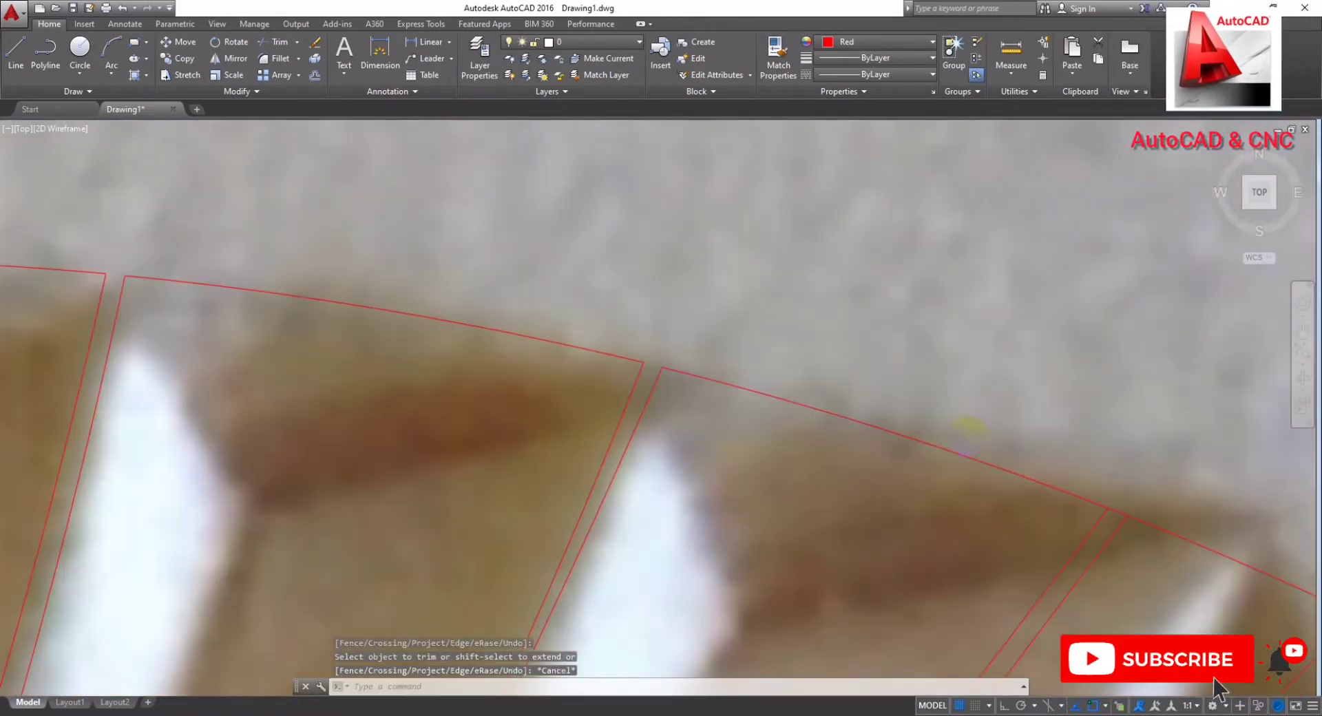
{"action": "scroll", "coordinate": [969, 433], "scroll_direction": "down", "scroll_amount": 1}
{"action": "middle_click_drag", "start_coordinate": [969, 433], "coordinate": [743, 366]}
{"action": "key", "text": "Return"}
{"action": "scroll", "coordinate": [750, 389], "scroll_direction": "up", "scroll_amount": 2}
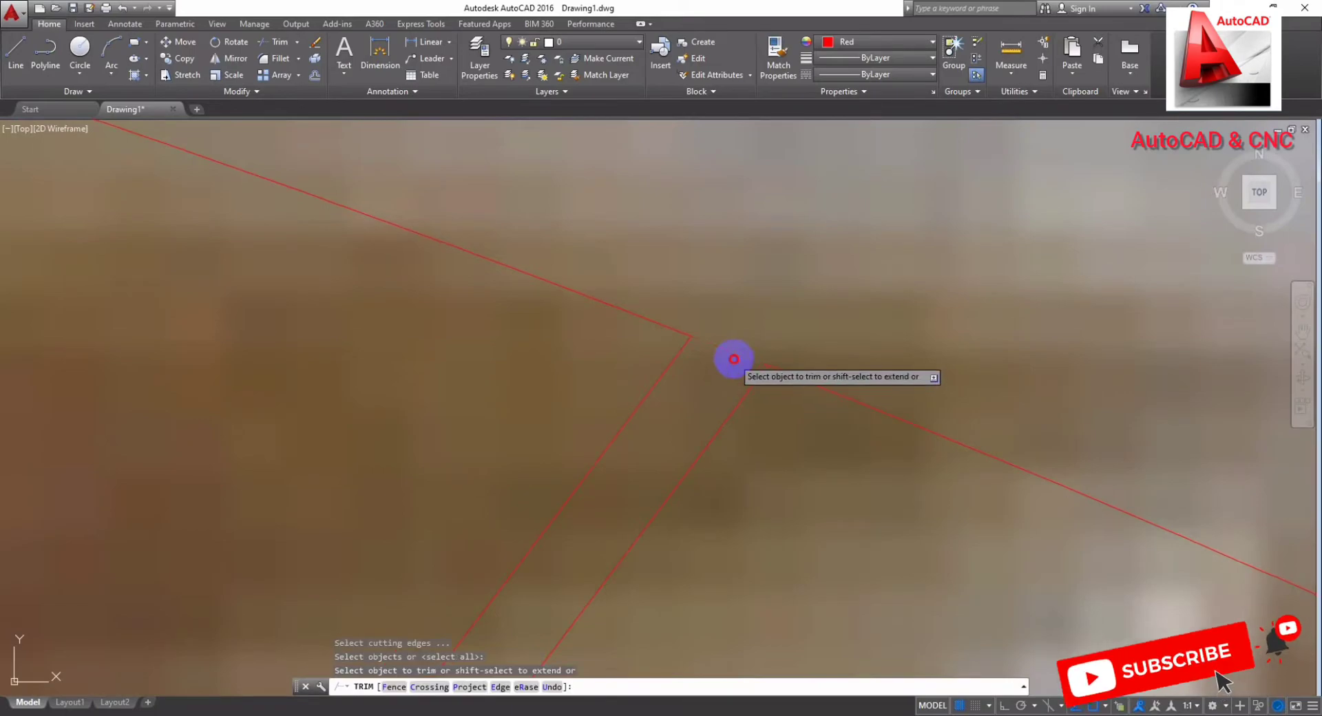
{"action": "key", "text": "Escape"}
{"action": "scroll", "coordinate": [811, 296], "scroll_direction": "down", "scroll_amount": 3}
{"action": "scroll", "coordinate": [811, 304], "scroll_direction": "down", "scroll_amount": 3}
{"action": "middle_click_drag", "start_coordinate": [685, 384], "coordinate": [767, 316]}
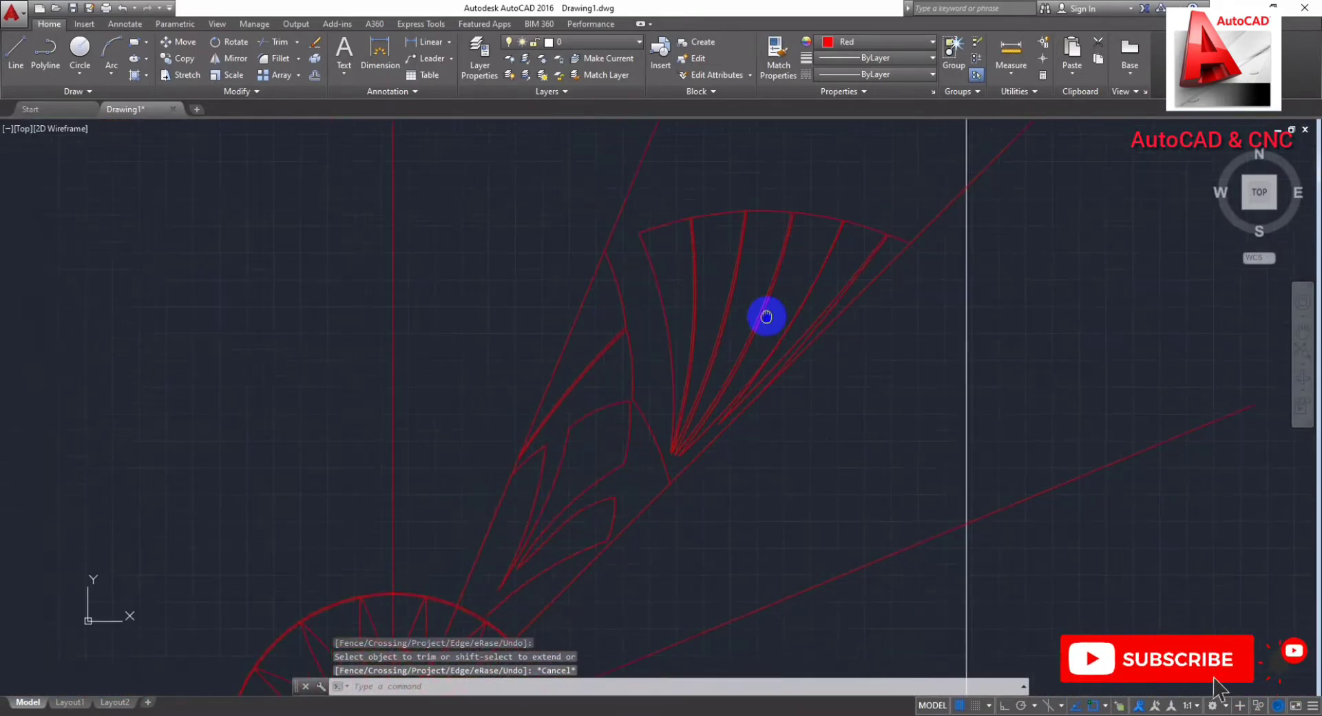
{"action": "scroll", "coordinate": [766, 316], "scroll_direction": "down", "scroll_amount": 2}
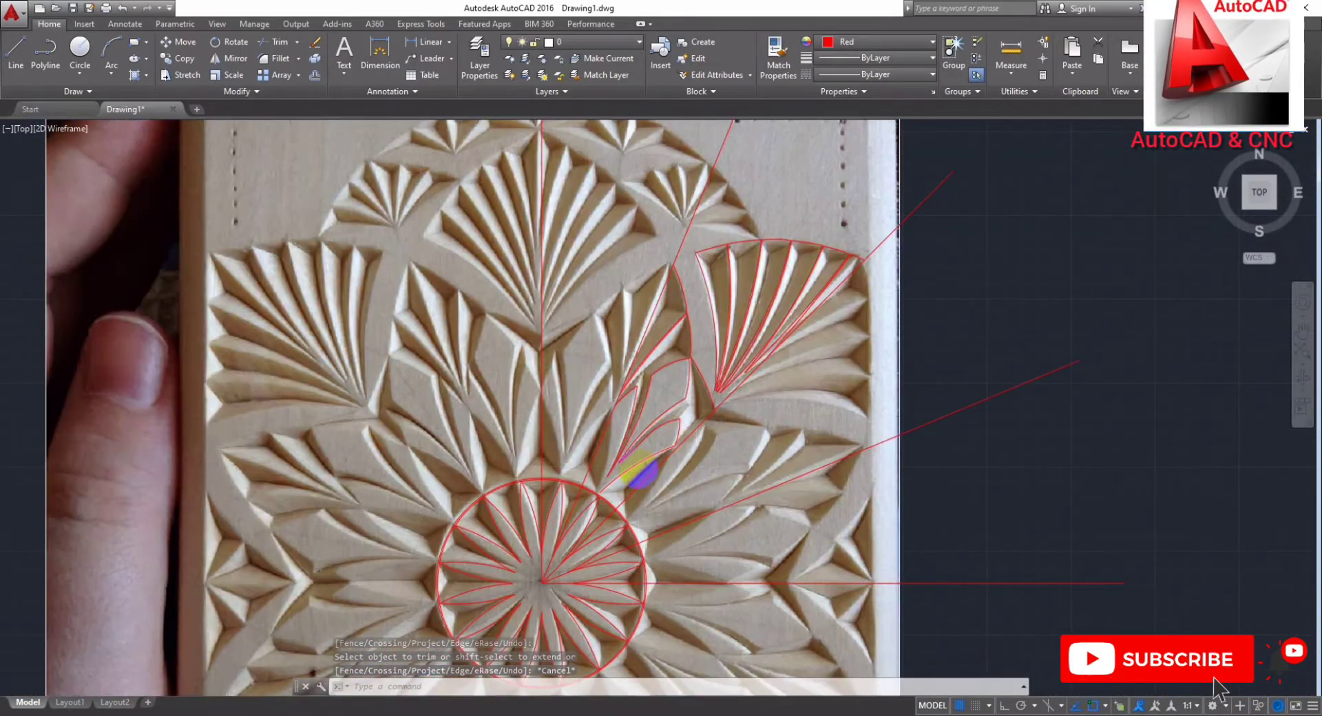
{"action": "scroll", "coordinate": [667, 464], "scroll_direction": "up", "scroll_amount": 2}
Step: Cancel the extend command and an attempted trim around the central circle
{"action": "scroll", "coordinate": [572, 508], "scroll_direction": "up", "scroll_amount": 5}
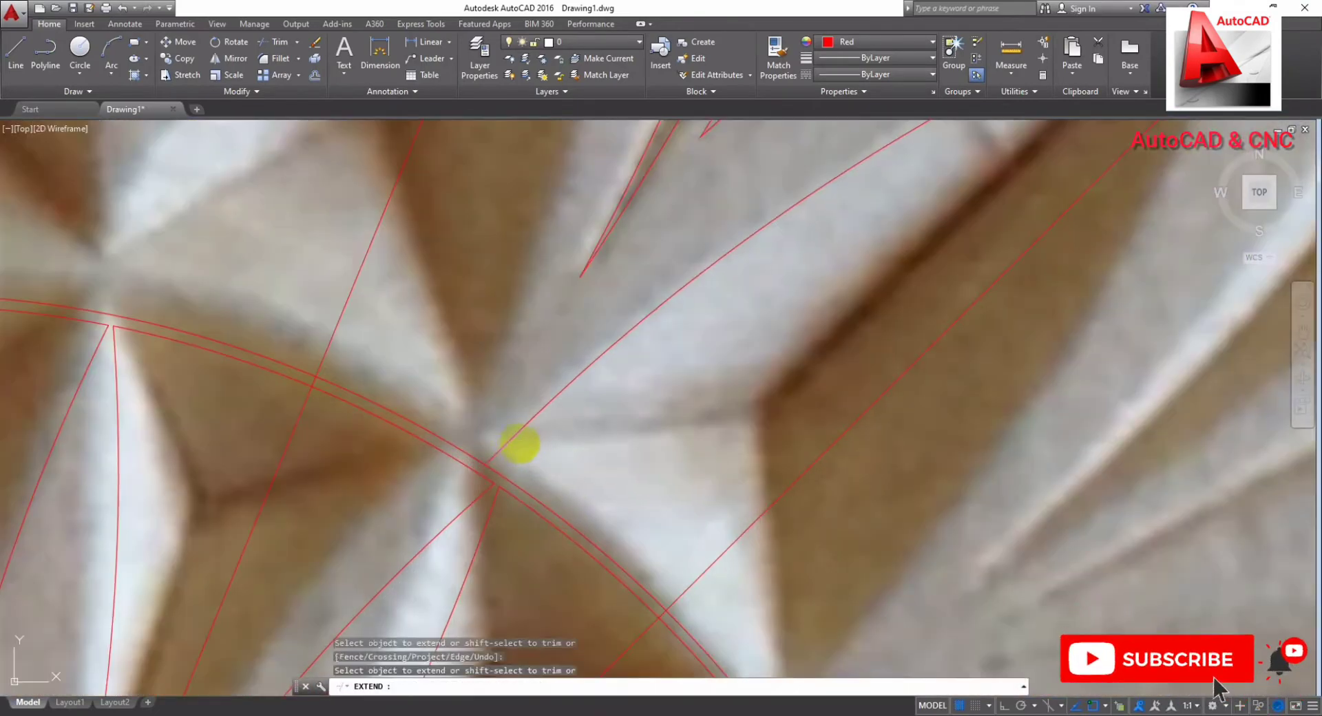
{"action": "key", "text": "Escape"}
{"action": "key", "text": "Return"}
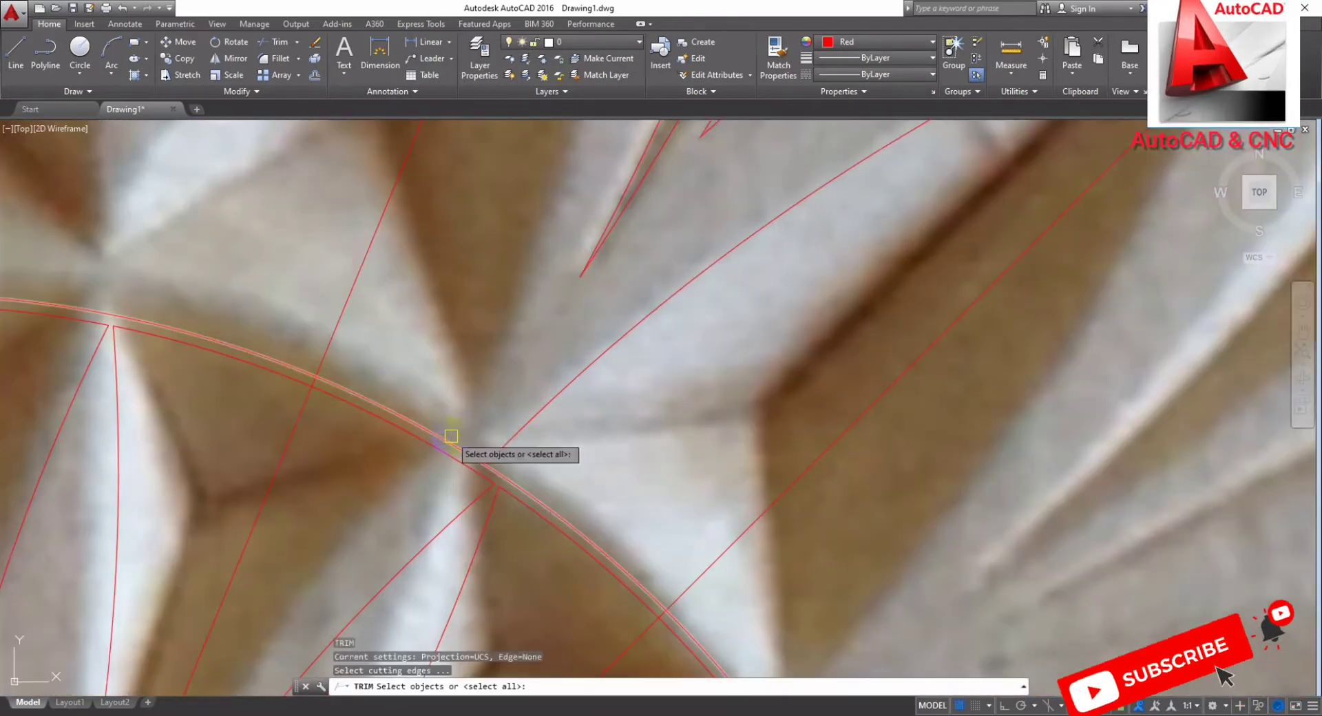
{"action": "key", "text": "Return"}
{"action": "key", "text": "Escape"}
{"action": "scroll", "coordinate": [520, 410], "scroll_direction": "down", "scroll_amount": 3}
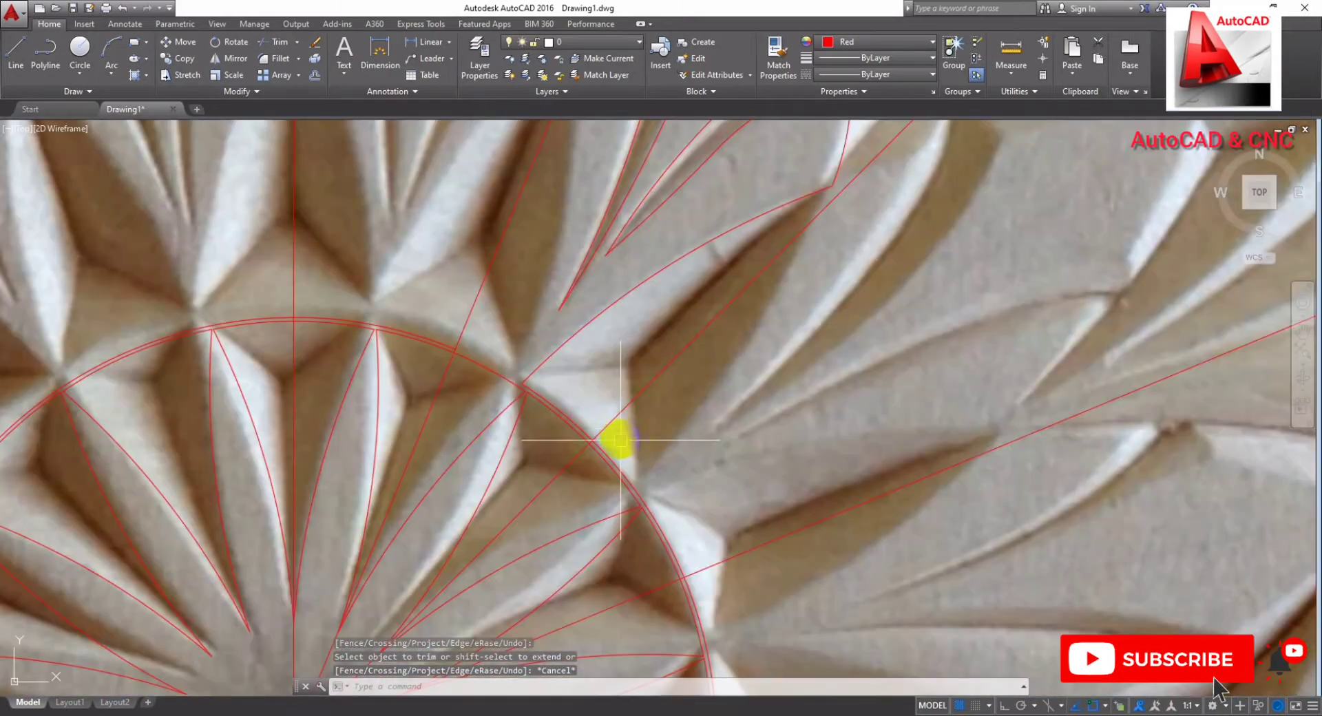
{"action": "scroll", "coordinate": [617, 453], "scroll_direction": "up", "scroll_amount": 3}
{"action": "key", "text": "Escape"}
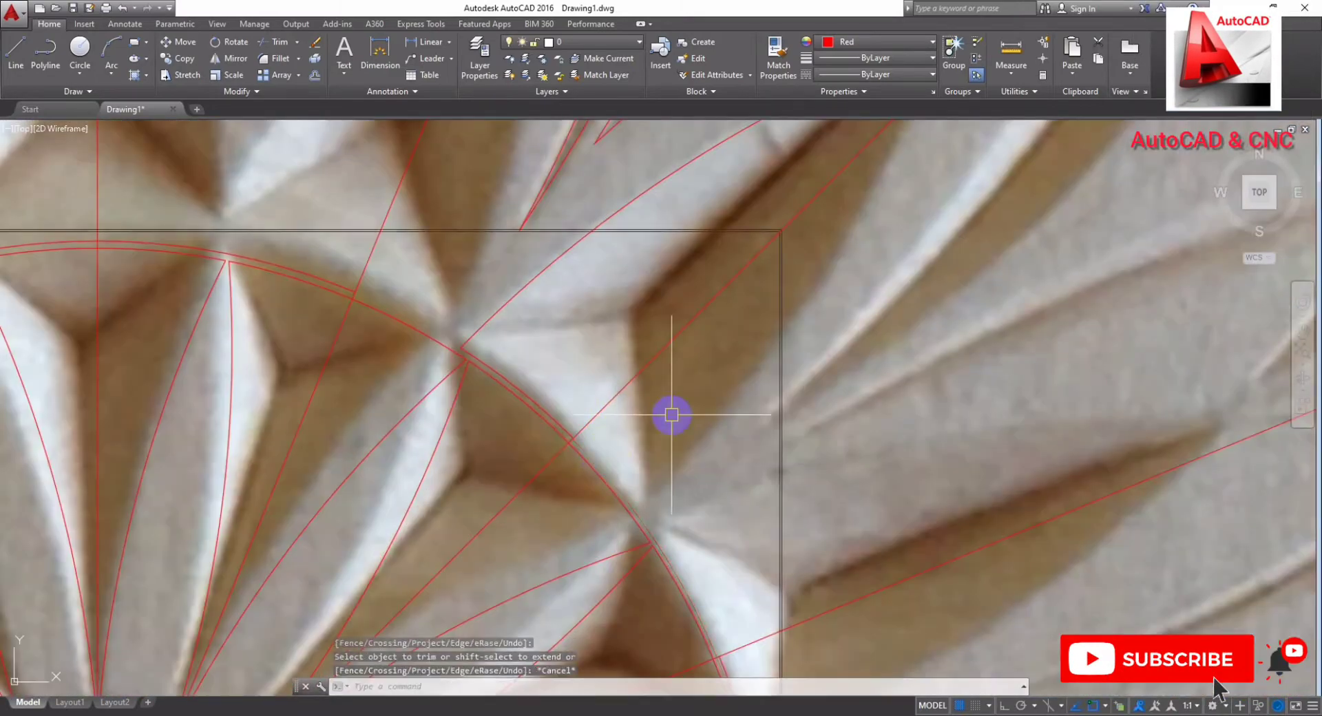
{"action": "scroll", "coordinate": [692, 404], "scroll_direction": "down", "scroll_amount": 2}
{"action": "scroll", "coordinate": [673, 354], "scroll_direction": "down", "scroll_amount": 2}
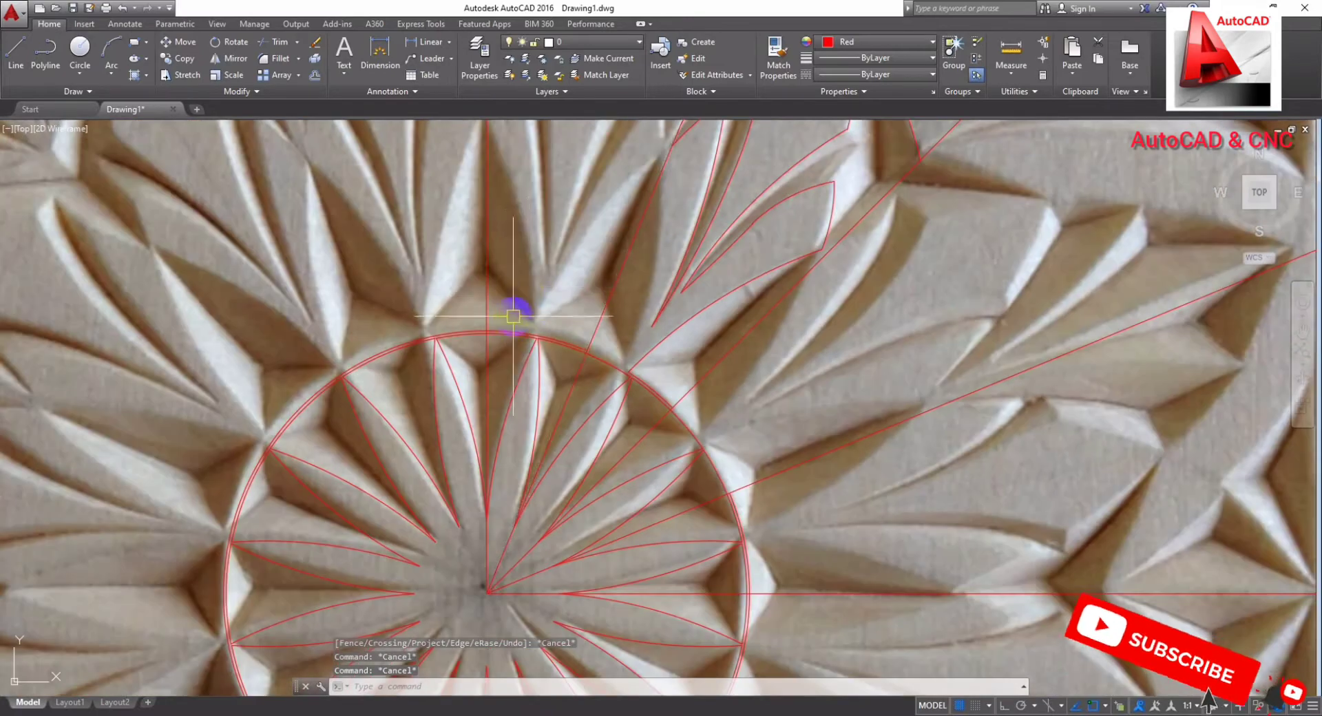
{"action": "scroll", "coordinate": [516, 304], "scroll_direction": "up", "scroll_amount": 3}
{"action": "key", "text": "Escape"}
{"action": "key", "text": "Escape"}
Step: Erase the duplicate arc along the top of the fan with E
{"action": "left_click", "coordinate": [517, 338]}
{"action": "type", "text": "e"}
{"action": "key", "text": "Return"}
{"action": "key", "text": "Escape"}
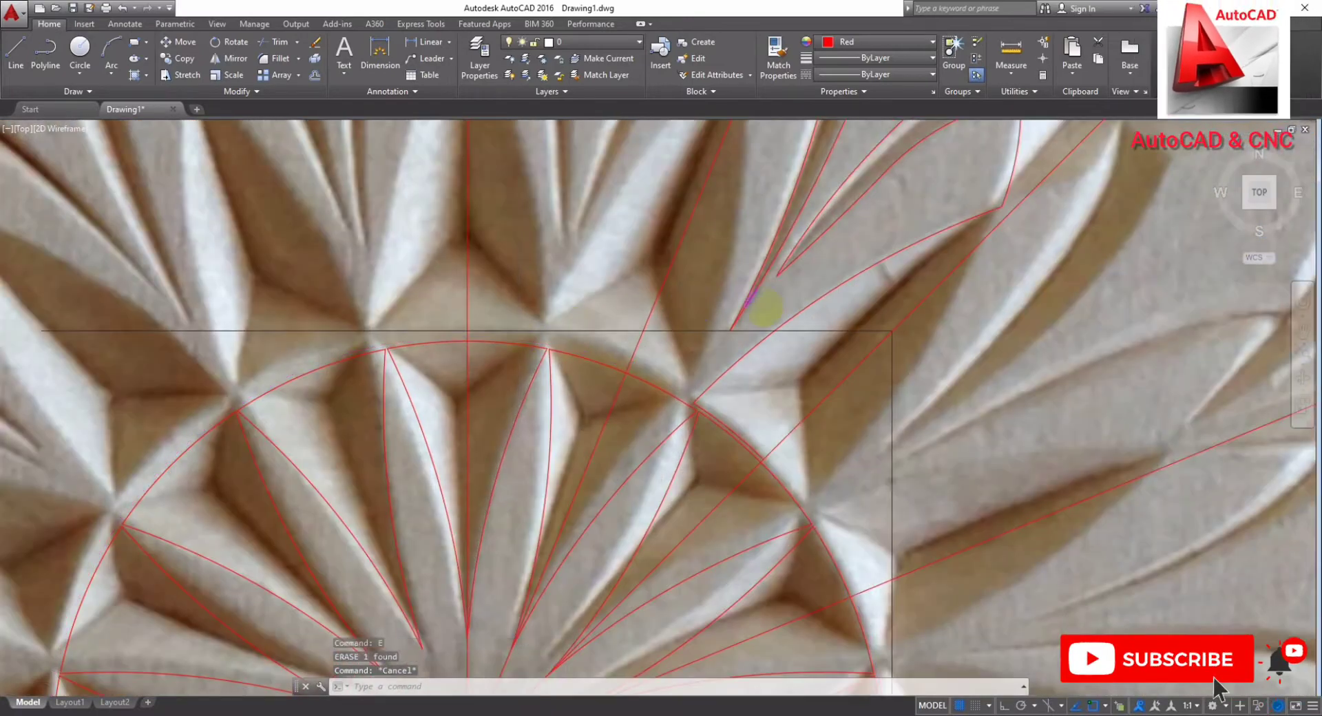
{"action": "scroll", "coordinate": [726, 419], "scroll_direction": "down", "scroll_amount": 3}
{"action": "scroll", "coordinate": [730, 431], "scroll_direction": "up", "scroll_amount": 3}
{"action": "scroll", "coordinate": [730, 431], "scroll_direction": "down", "scroll_amount": 3}
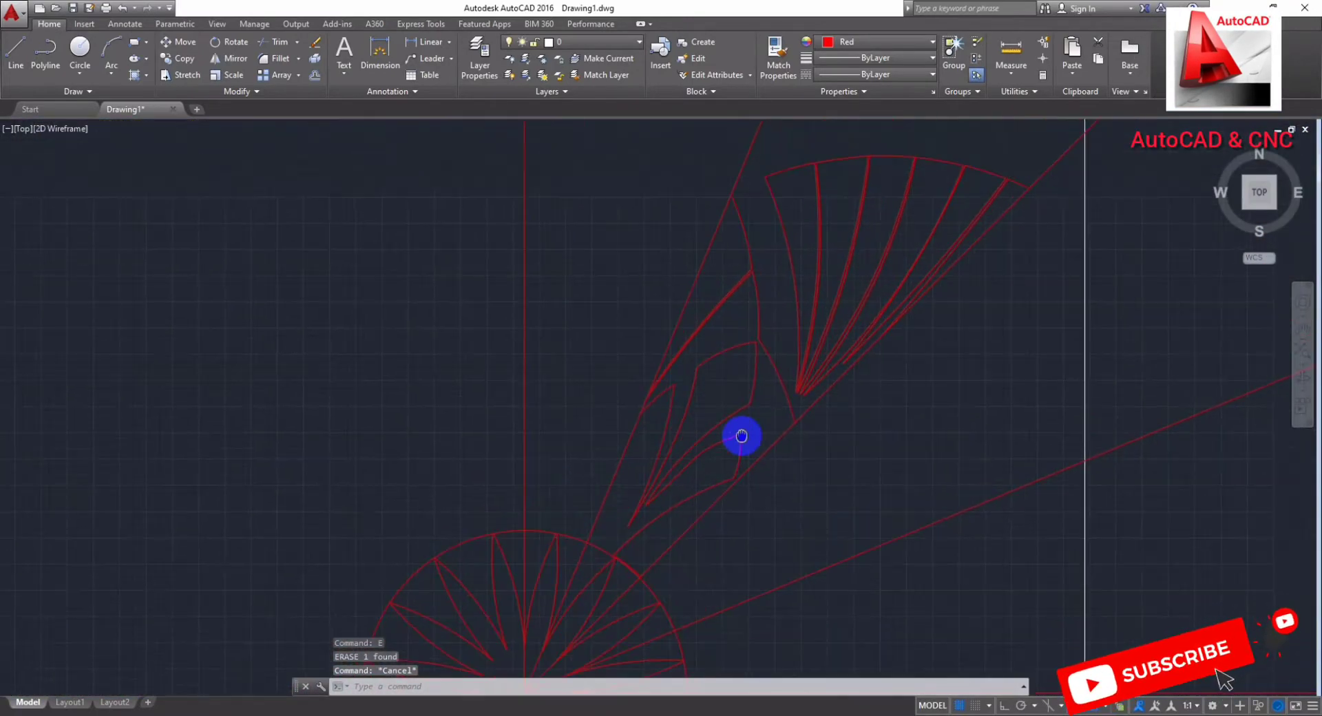
{"action": "scroll", "coordinate": [741, 437], "scroll_direction": "down", "scroll_amount": 2}
{"action": "scroll", "coordinate": [752, 378], "scroll_direction": "down", "scroll_amount": 3}
{"action": "scroll", "coordinate": [729, 344], "scroll_direction": "up", "scroll_amount": 2}
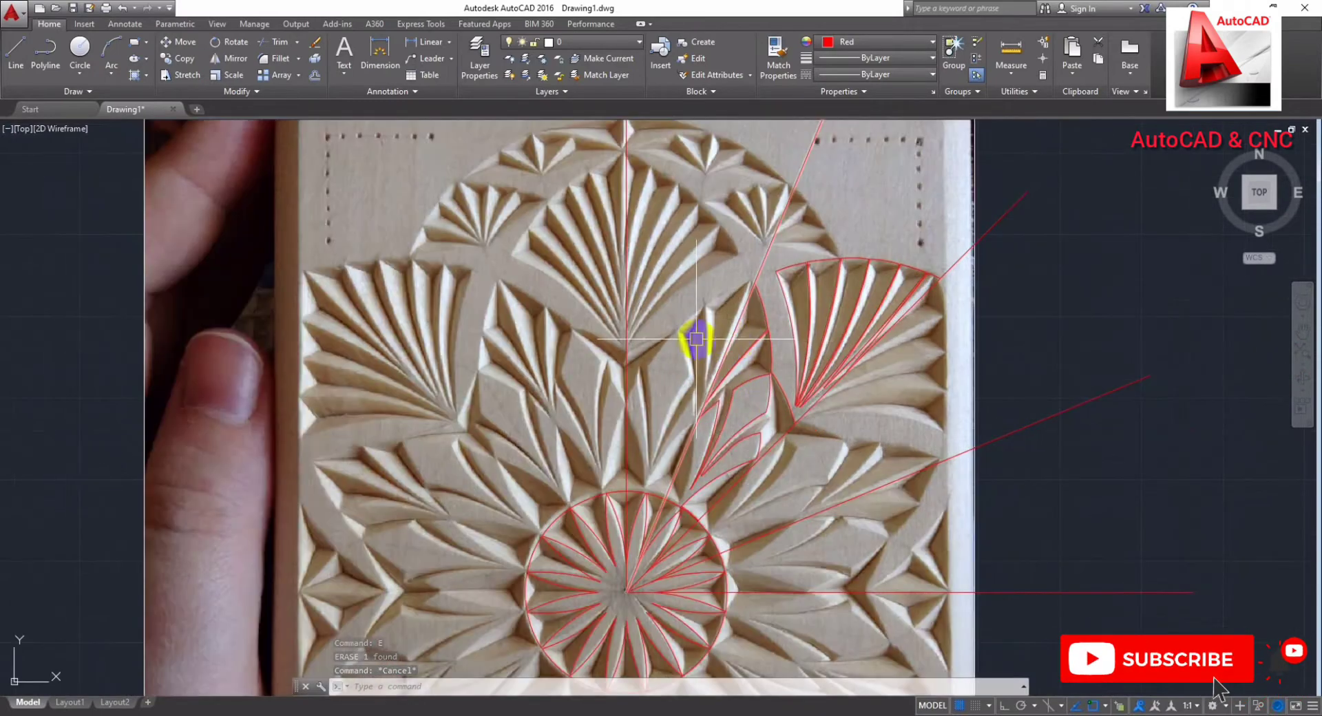
Step: Join the 34 selected fan and petal curves into 10 polylines, then reselect the fan
{"action": "left_click_drag", "start_coordinate": [958, 272], "coordinate": [654, 495]}
{"action": "scroll", "coordinate": [695, 510], "scroll_direction": "up", "scroll_amount": 4}
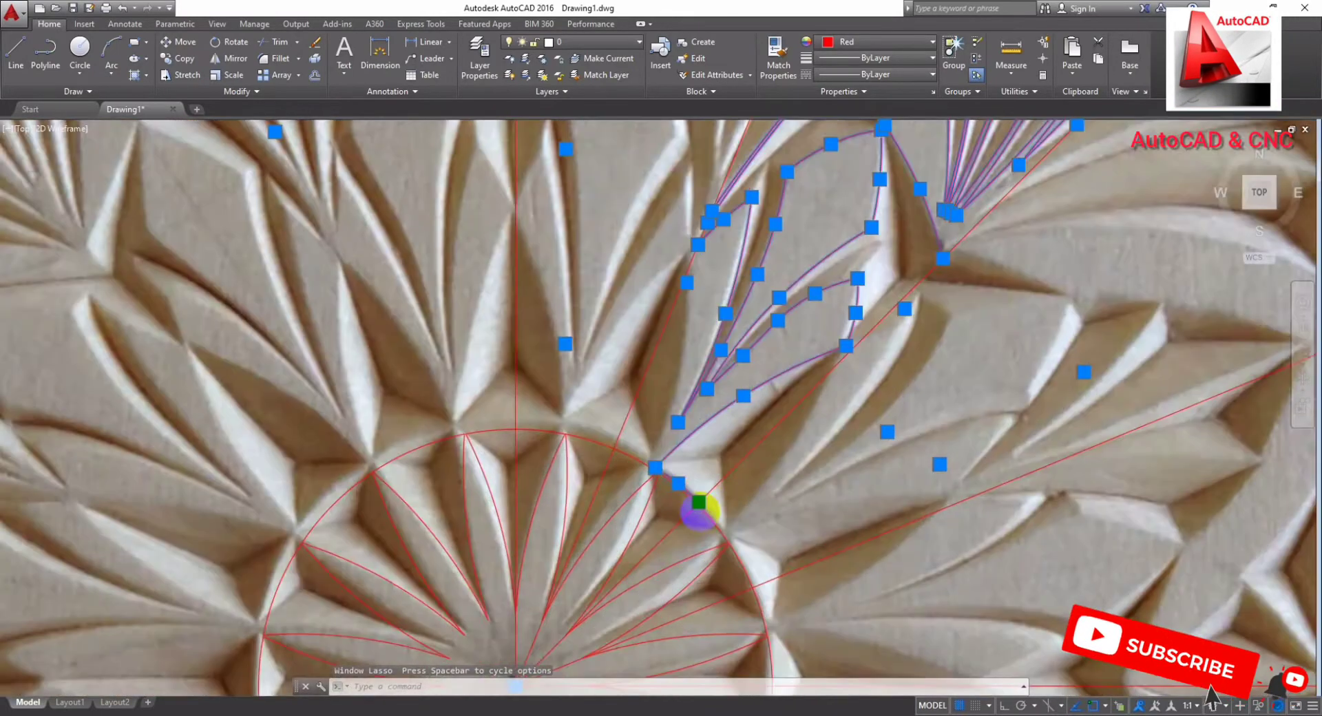
{"action": "scroll", "coordinate": [767, 481], "scroll_direction": "up", "scroll_amount": 3}
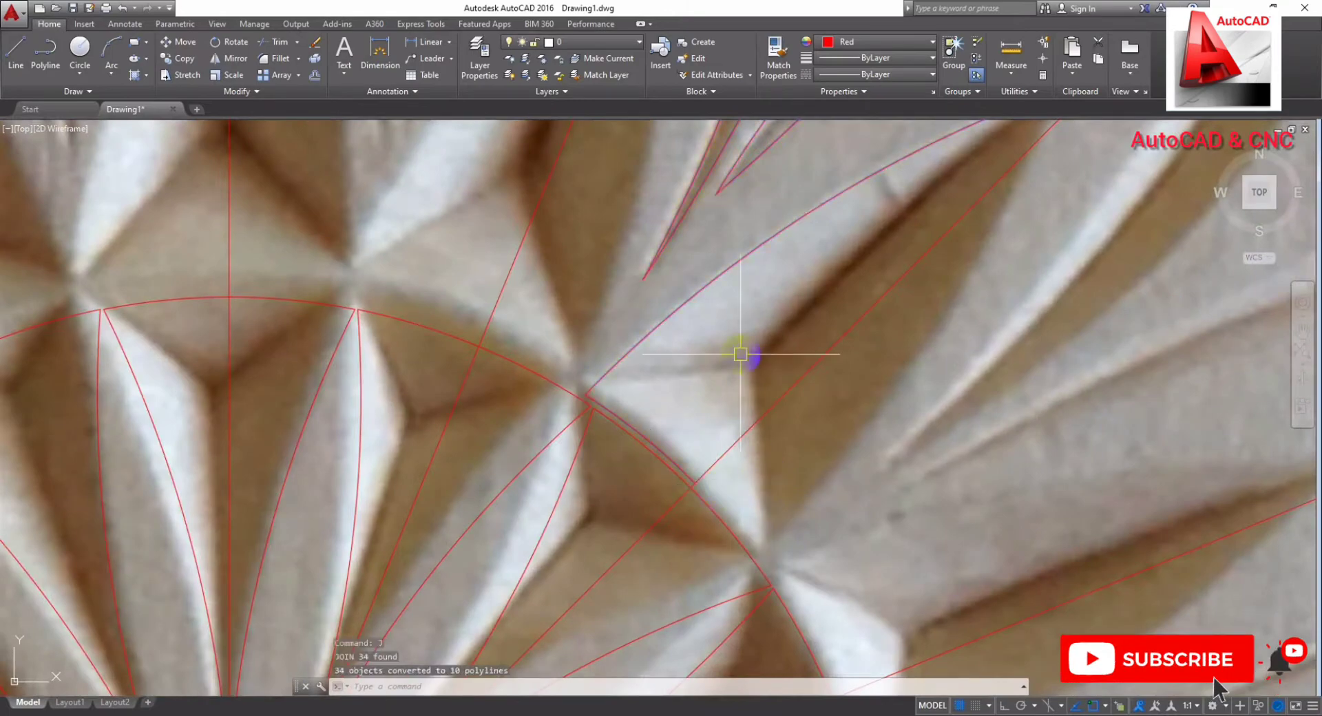
{"action": "scroll", "coordinate": [699, 419], "scroll_direction": "down", "scroll_amount": 6}
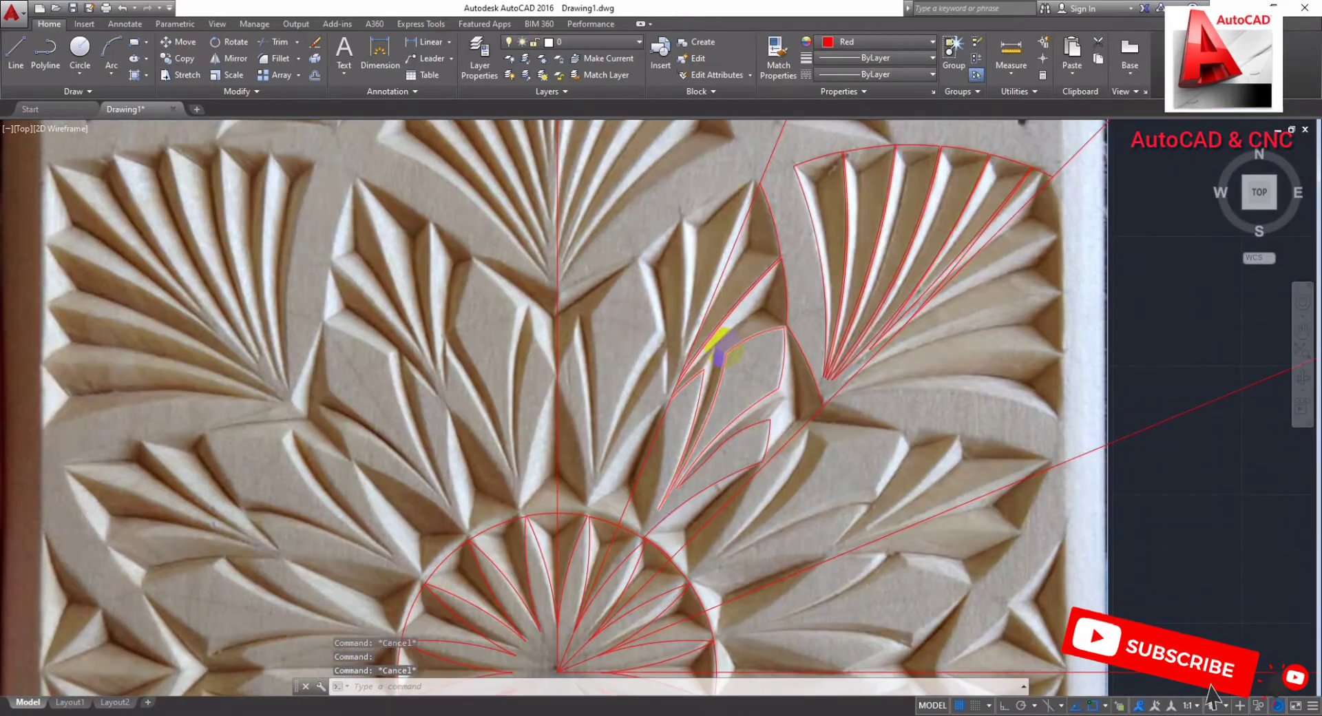
{"action": "key", "text": "Escape"}
{"action": "left_click_drag", "start_coordinate": [664, 296], "coordinate": [858, 294]}
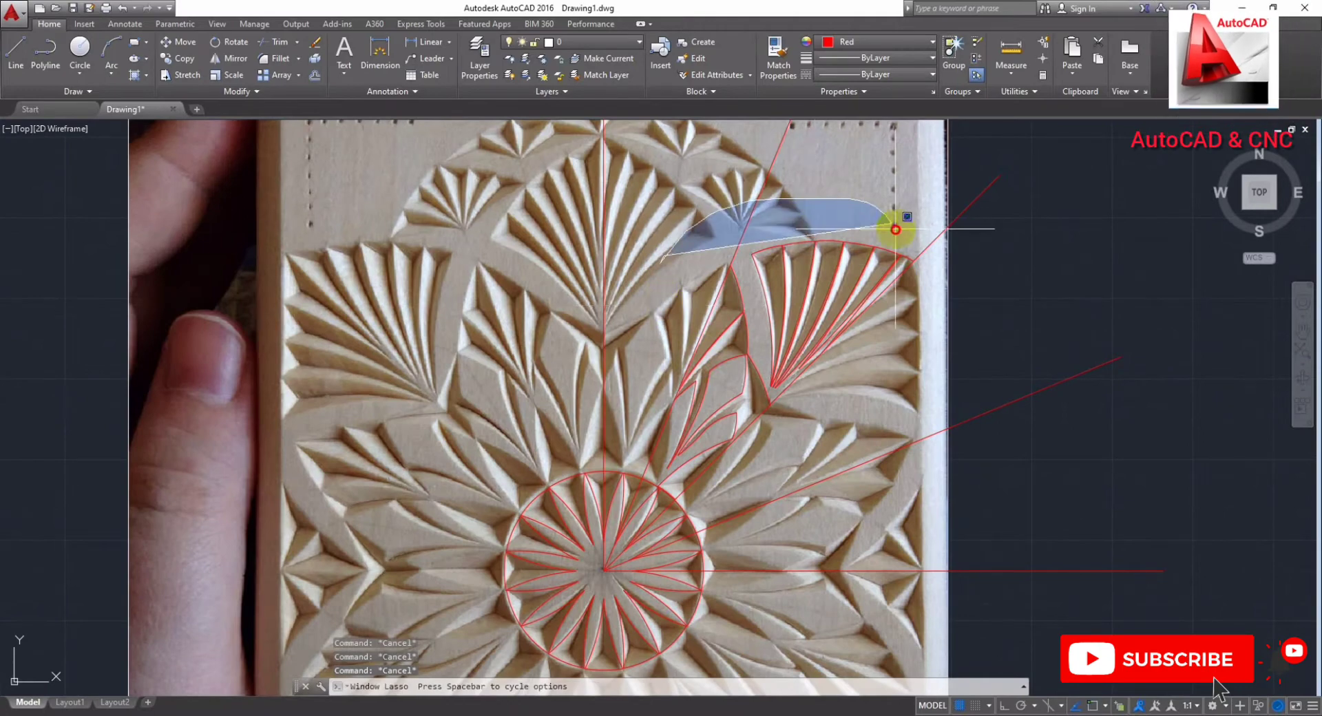
{"action": "left_click_drag", "start_coordinate": [911, 330], "coordinate": [727, 483]}
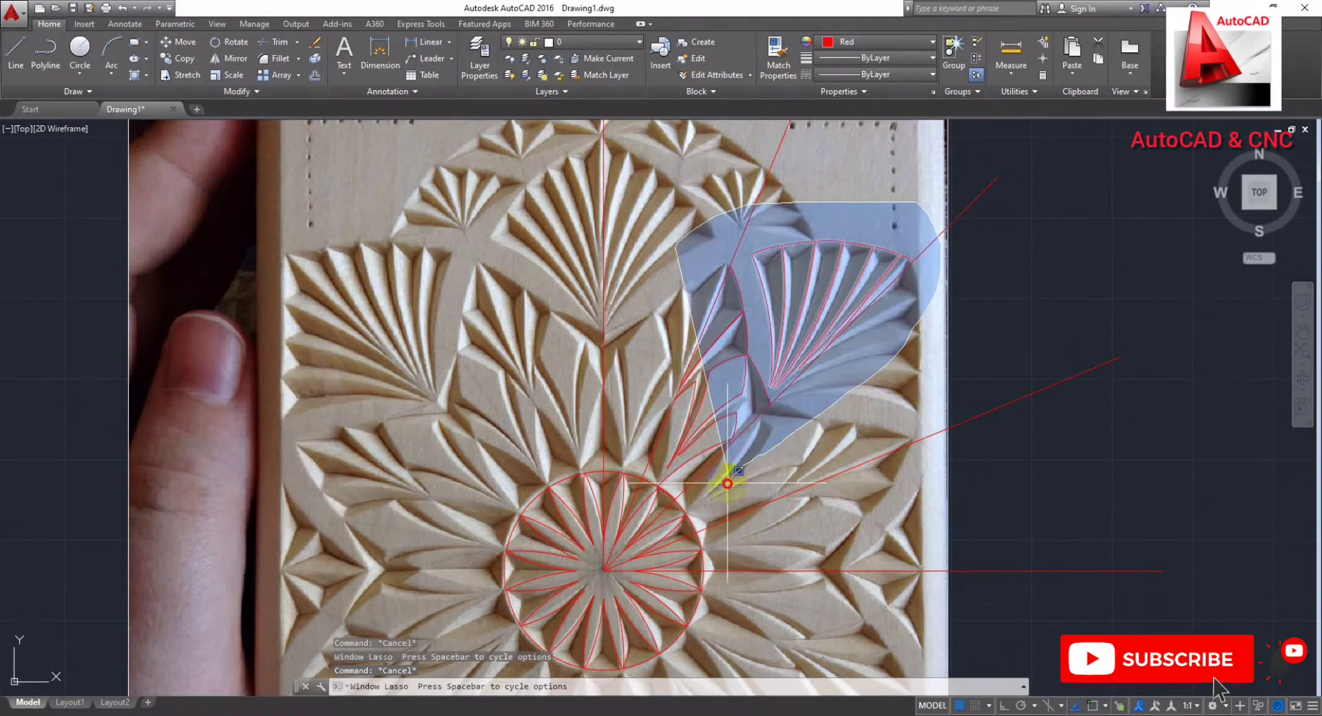
{"action": "left_click_drag", "start_coordinate": [611, 436], "coordinate": [614, 437]}
{"action": "scroll", "coordinate": [820, 429], "scroll_direction": "up", "scroll_amount": 2}
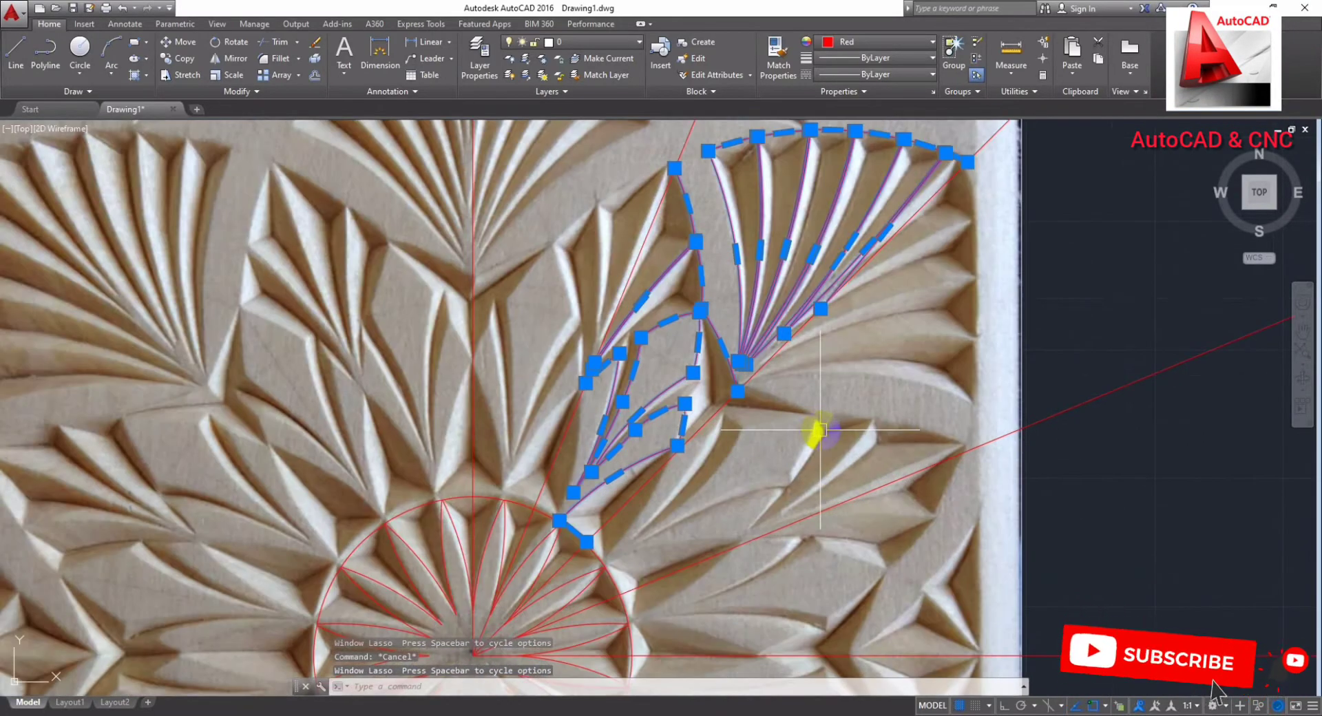
{"action": "type", "text": "mi"}
Step: Mirror the fan curves from the fan tip along the diagonal guide, keeping the originals
{"action": "key", "text": "Return"}
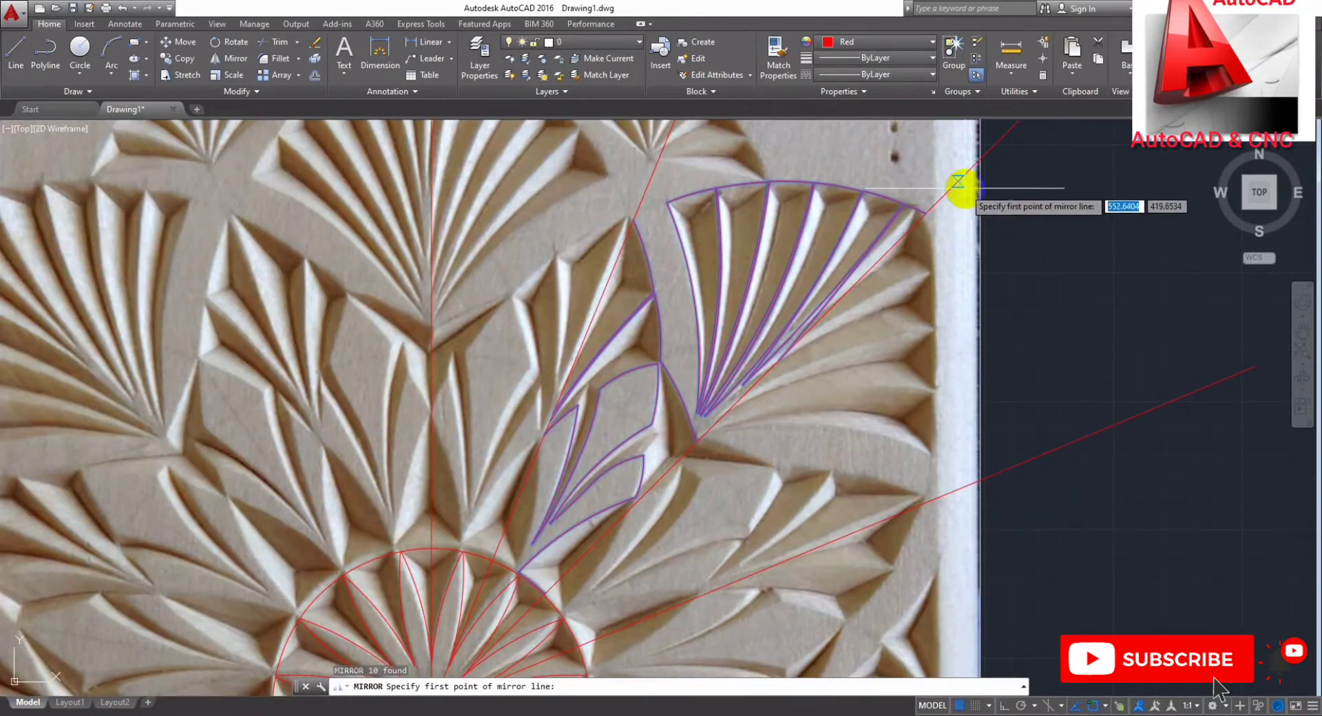
{"action": "left_click", "coordinate": [963, 185]}
{"action": "scroll", "coordinate": [563, 551], "scroll_direction": "up", "scroll_amount": 3}
{"action": "scroll", "coordinate": [570, 570], "scroll_direction": "up", "scroll_amount": 3}
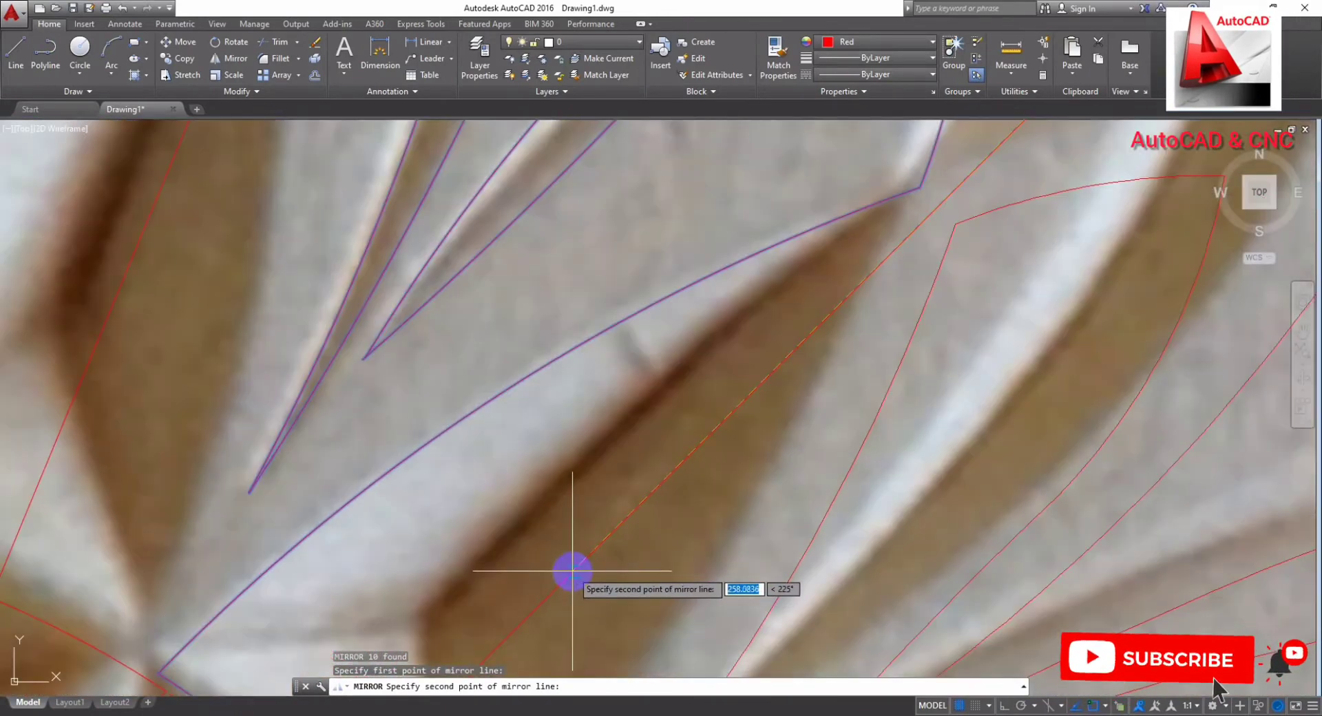
{"action": "left_click", "coordinate": [574, 570]}
{"action": "key", "text": "Escape"}
{"action": "scroll", "coordinate": [841, 260], "scroll_direction": "down", "scroll_amount": 5}
{"action": "scroll", "coordinate": [811, 383], "scroll_direction": "down", "scroll_amount": 3}
{"action": "scroll", "coordinate": [729, 448], "scroll_direction": "down", "scroll_amount": 2}
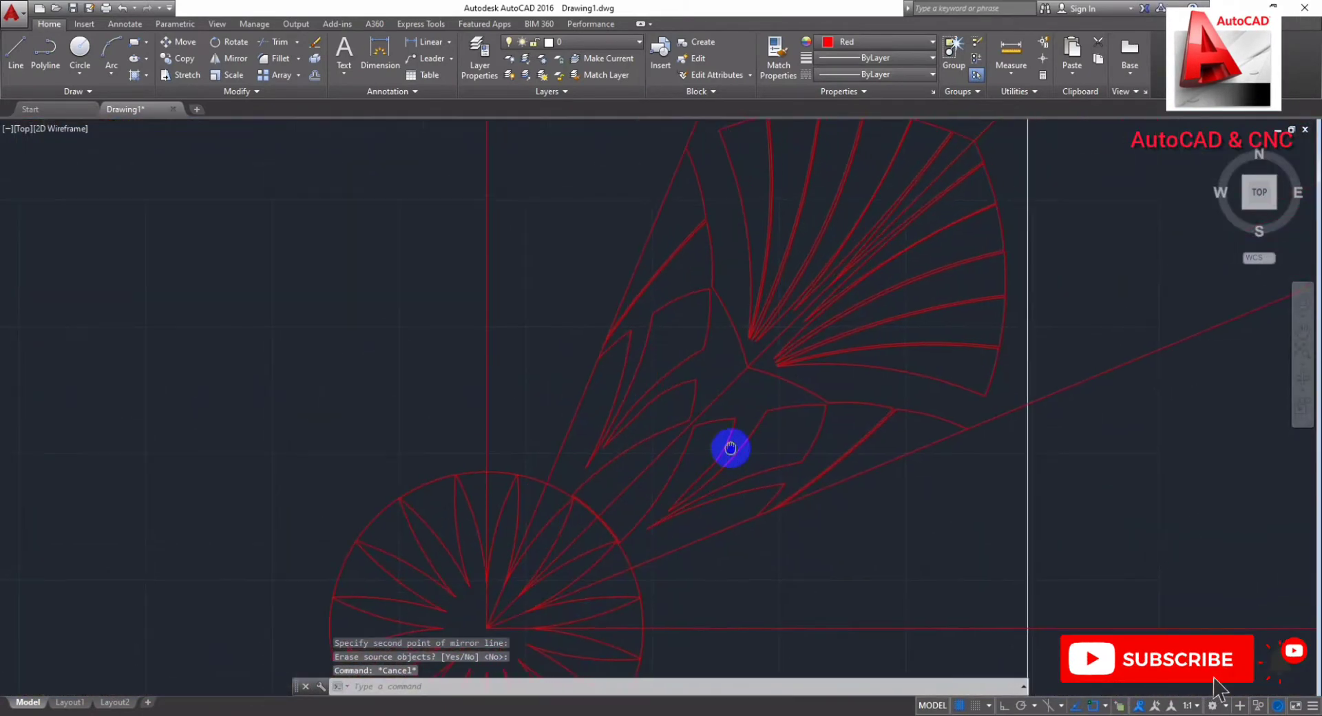
{"action": "scroll", "coordinate": [712, 448], "scroll_direction": "down", "scroll_amount": 3}
{"action": "scroll", "coordinate": [748, 410], "scroll_direction": "up", "scroll_amount": 3}
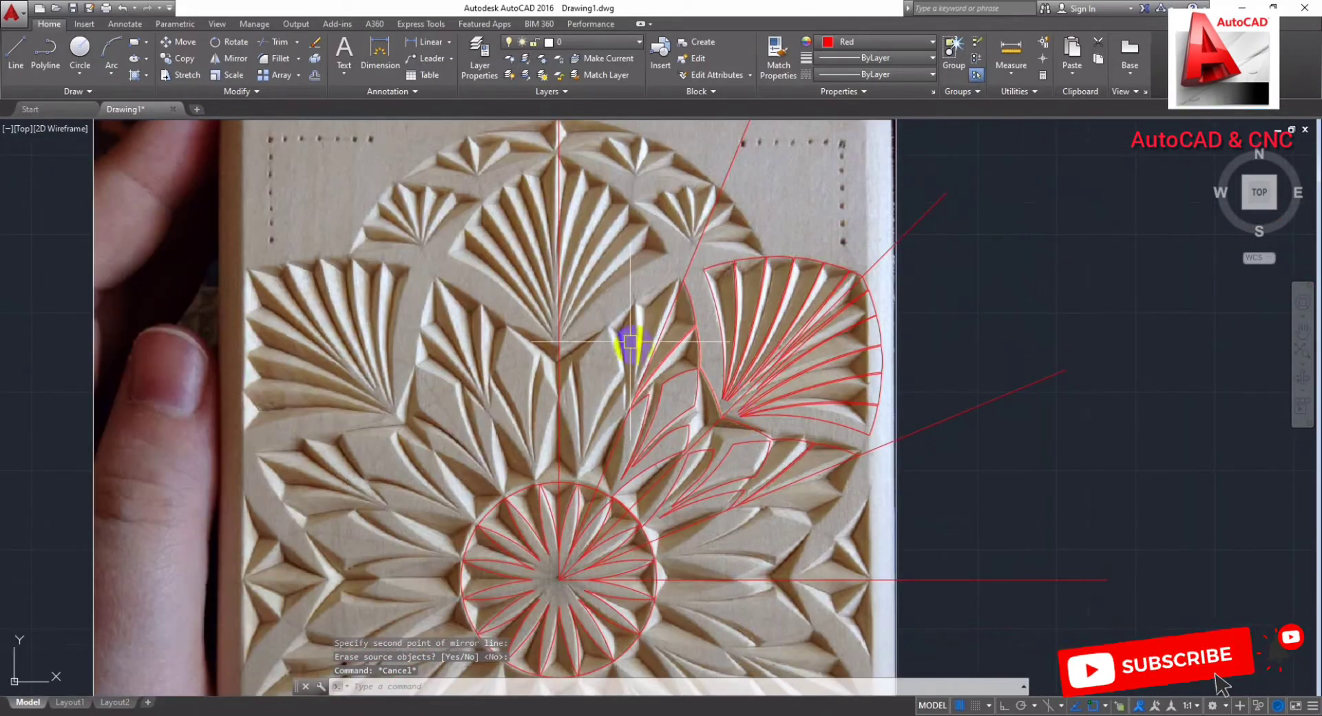
Step: Select the whole symmetric fan and petal set
{"action": "mouse_move", "coordinate": [612, 286]}
{"action": "left_mouse_down"}
{"action": "mouse_move", "coordinate": [754, 218]}
{"action": "mouse_move", "coordinate": [886, 295]}
{"action": "mouse_move", "coordinate": [773, 534]}
{"action": "mouse_move", "coordinate": [671, 562]}
{"action": "left_mouse_up"}
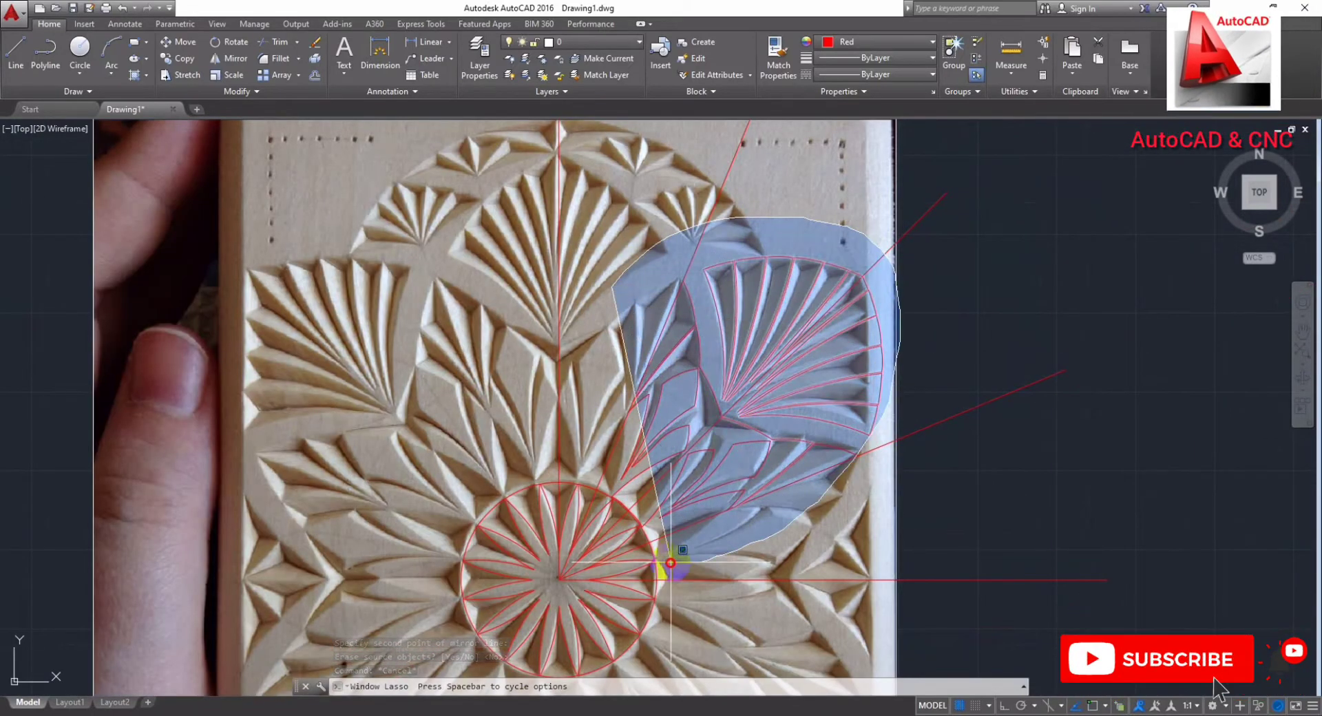
{"action": "left_click_drag", "start_coordinate": [559, 446], "coordinate": [629, 508]}
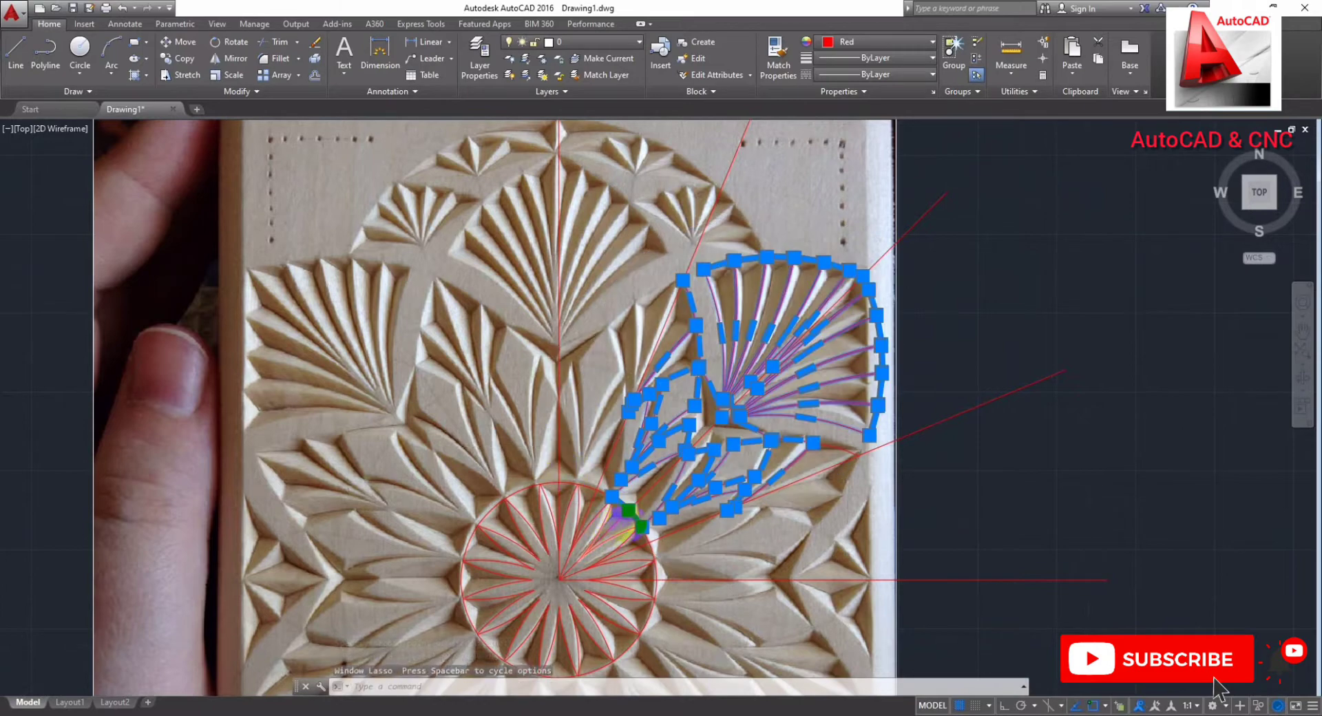
{"action": "scroll", "coordinate": [629, 508], "scroll_direction": "up", "scroll_amount": 4}
{"action": "scroll", "coordinate": [661, 502], "scroll_direction": "up", "scroll_amount": 2}
{"action": "scroll", "coordinate": [767, 416], "scroll_direction": "down", "scroll_amount": 2}
{"action": "scroll", "coordinate": [791, 420], "scroll_direction": "down", "scroll_amount": 3}
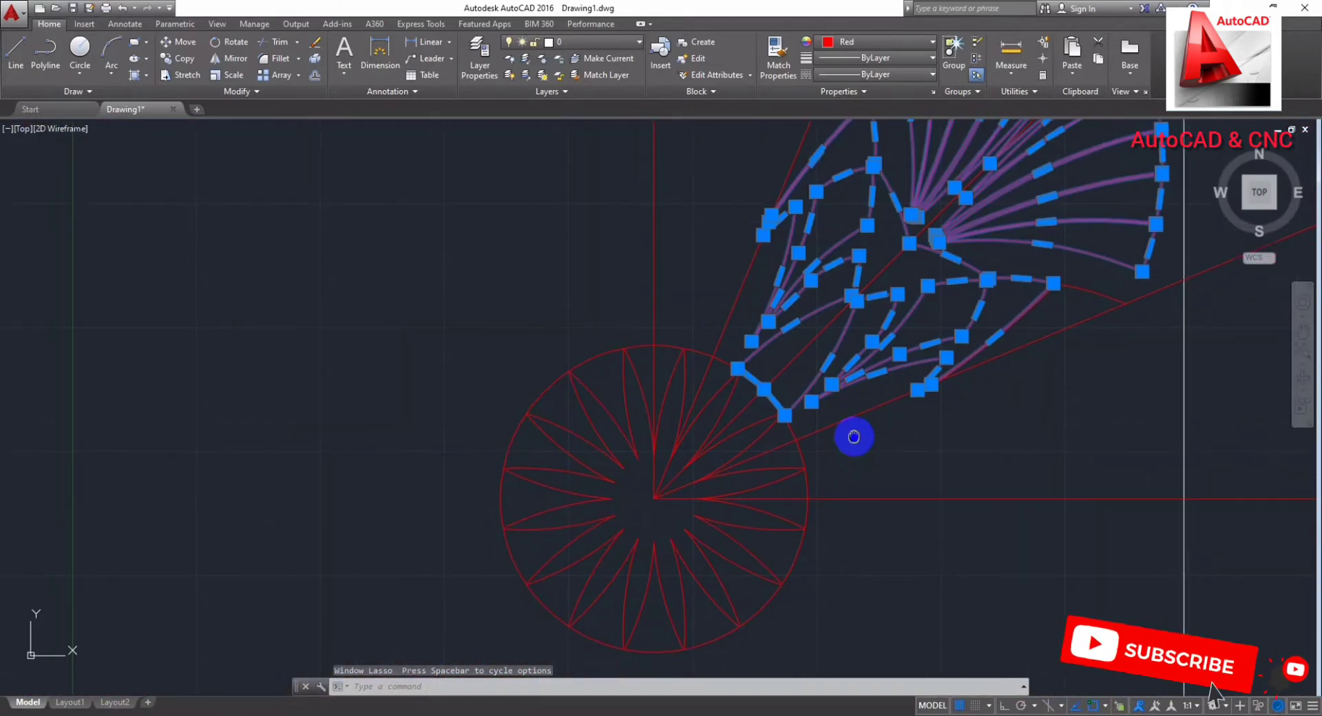
{"action": "scroll", "coordinate": [851, 436], "scroll_direction": "up", "scroll_amount": 1}
{"action": "type", "text": "rray"}
{"action": "key", "text": "Return"}
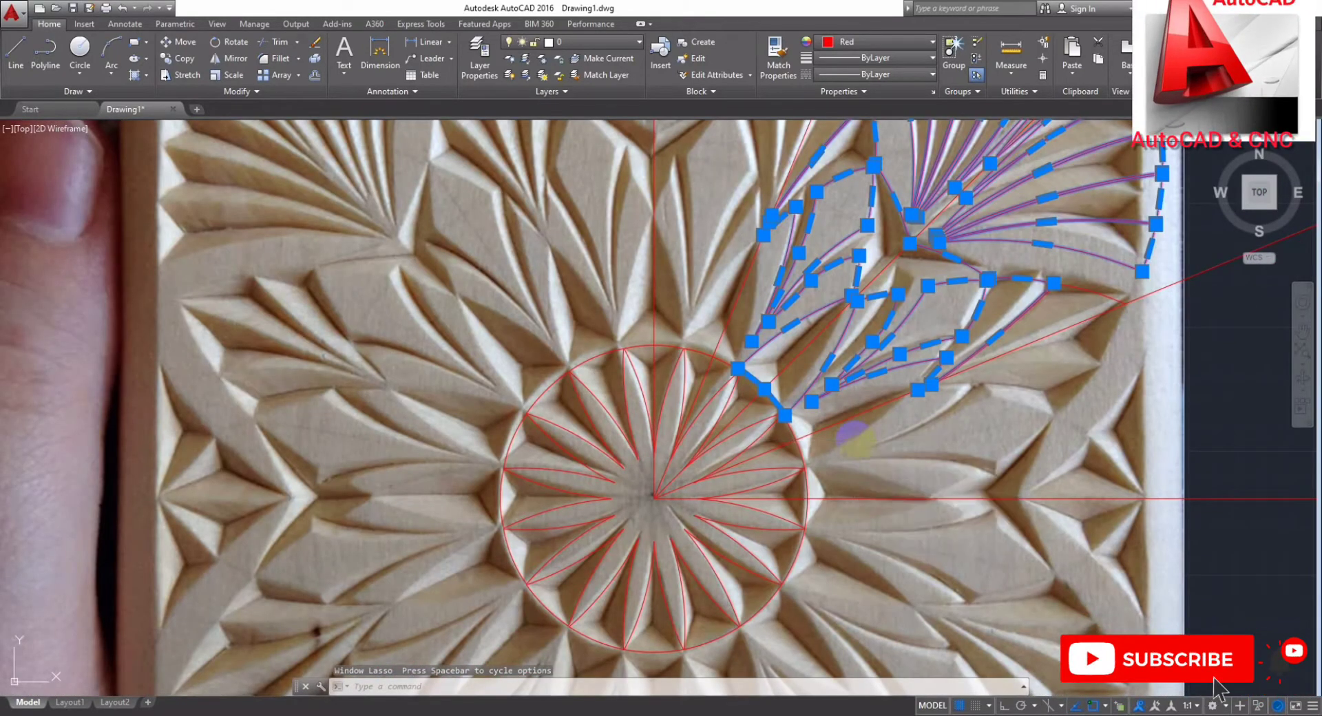
{"action": "scroll", "coordinate": [655, 494], "scroll_direction": "up", "scroll_amount": 5}
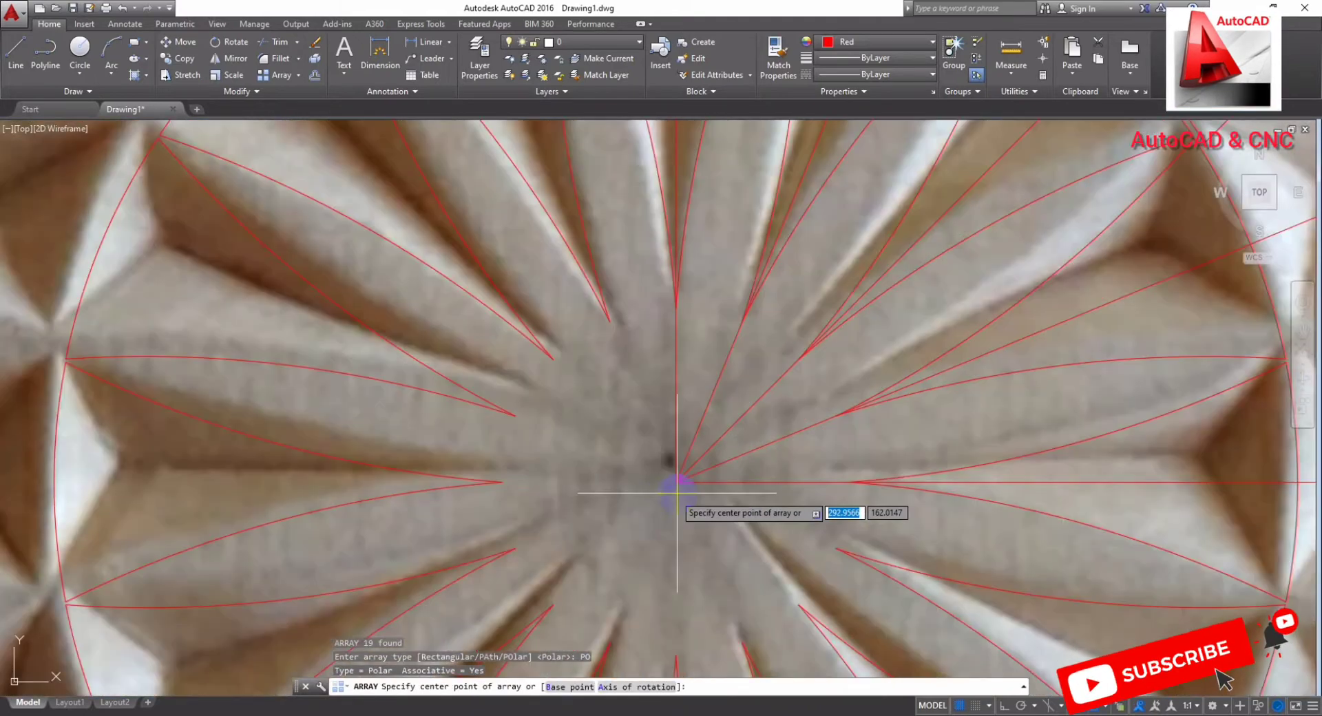
{"action": "left_click", "coordinate": [675, 482]}
{"action": "scroll", "coordinate": [688, 468], "scroll_direction": "down", "scroll_amount": 3}
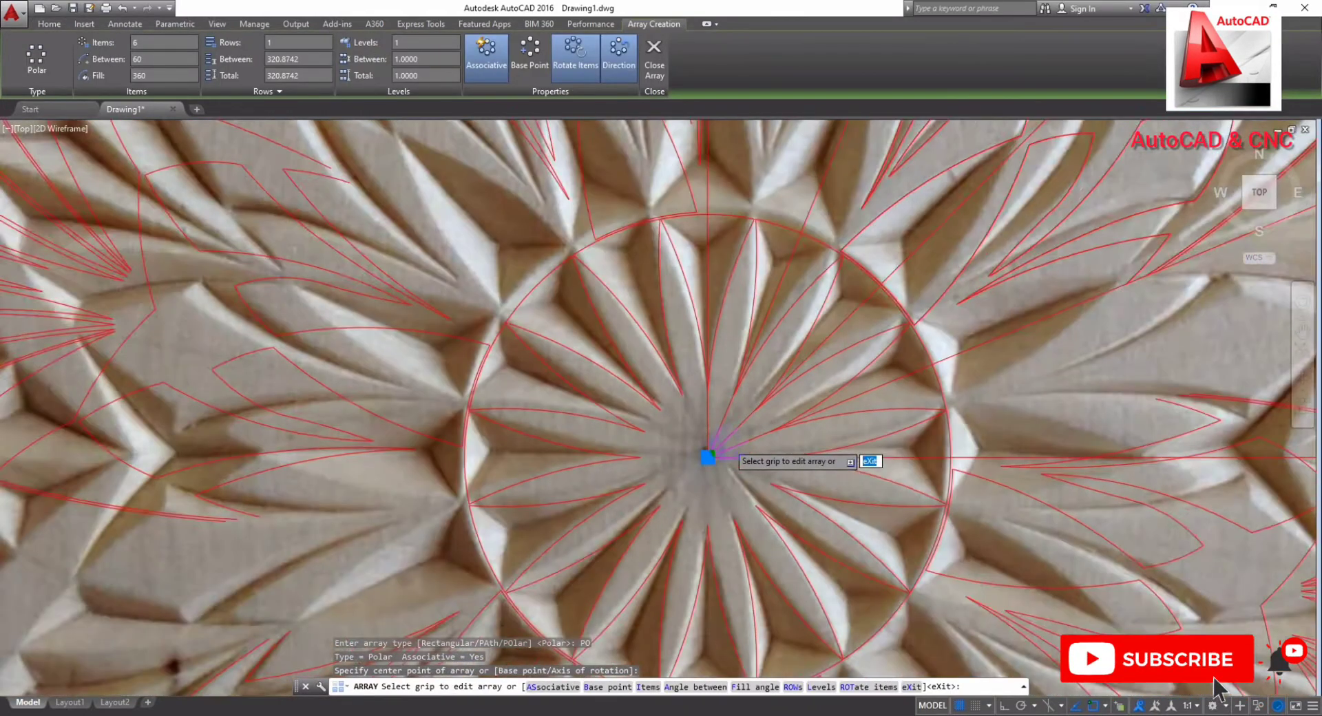
{"action": "scroll", "coordinate": [716, 454], "scroll_direction": "down", "scroll_amount": 3}
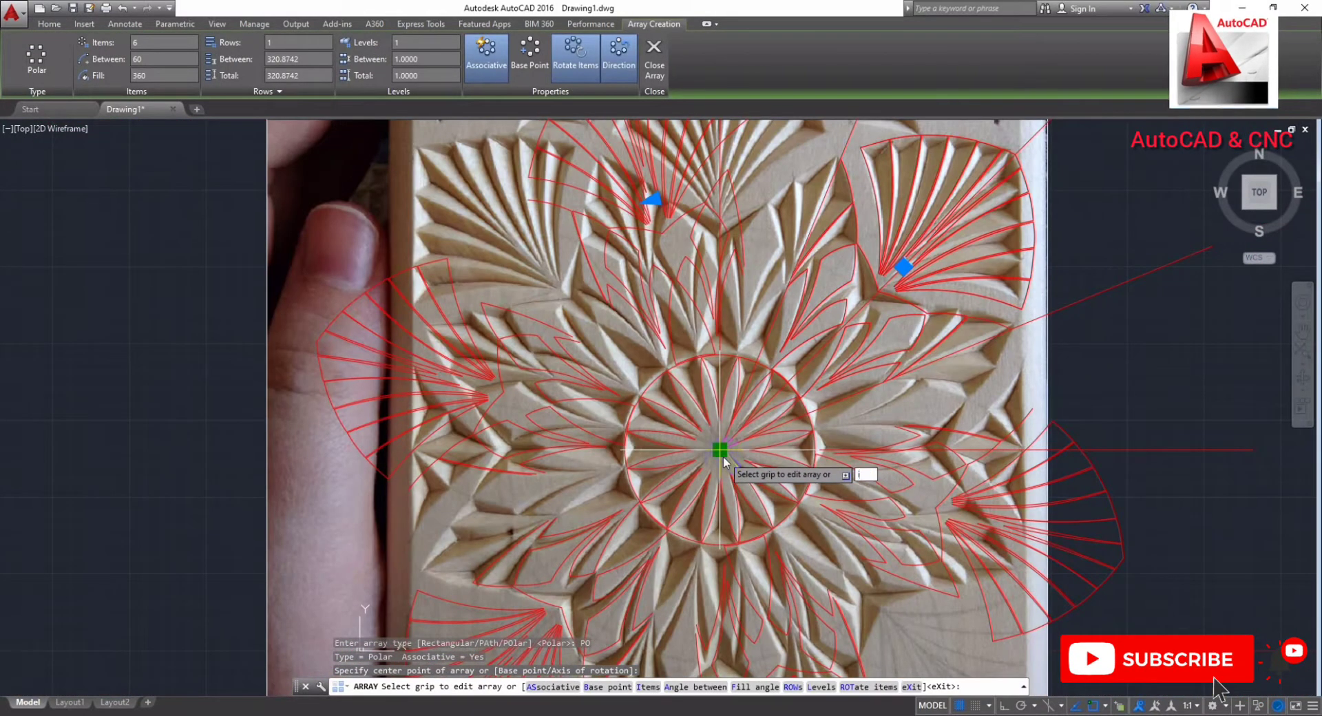
{"action": "key", "text": "Return"}
{"action": "type", "text": "8"}
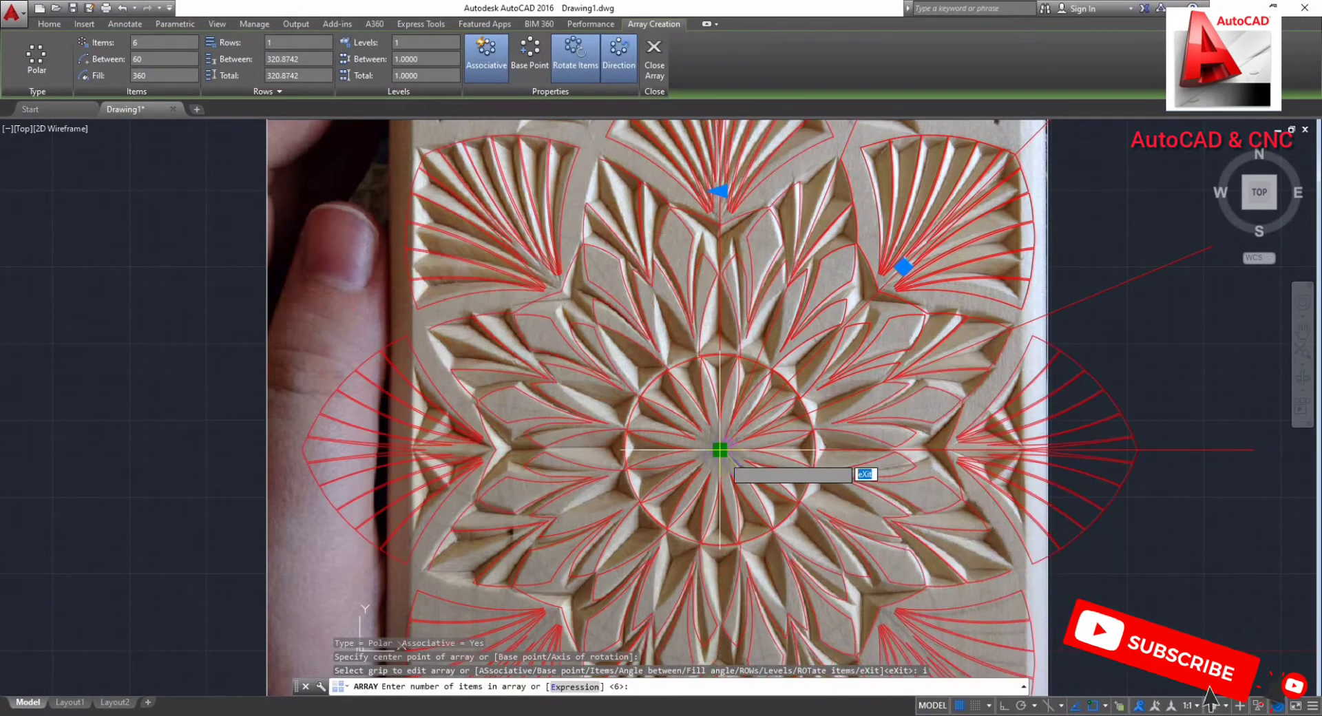
{"action": "key", "text": "Return"}
{"action": "key", "text": "Escape"}
{"action": "middle_click_drag", "start_coordinate": [753, 354], "coordinate": [738, 359]}
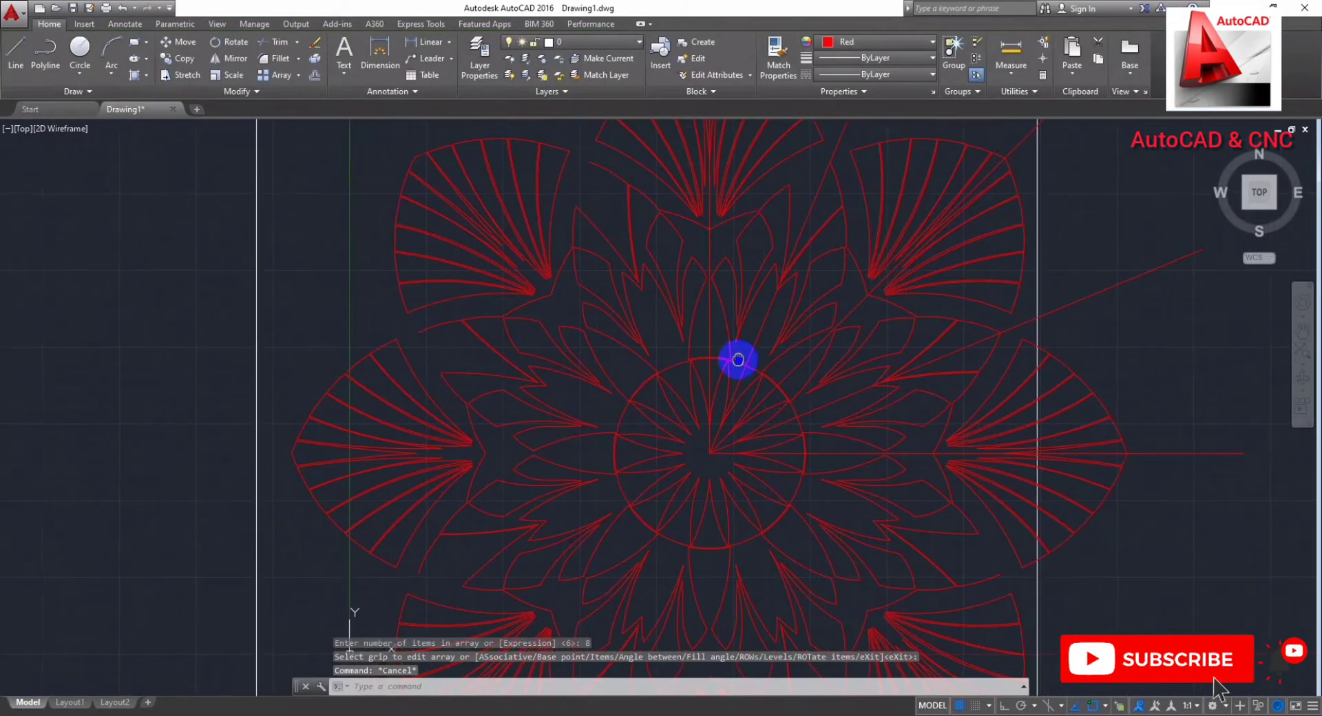
{"action": "scroll", "coordinate": [435, 373], "scroll_direction": "up", "scroll_amount": 5}
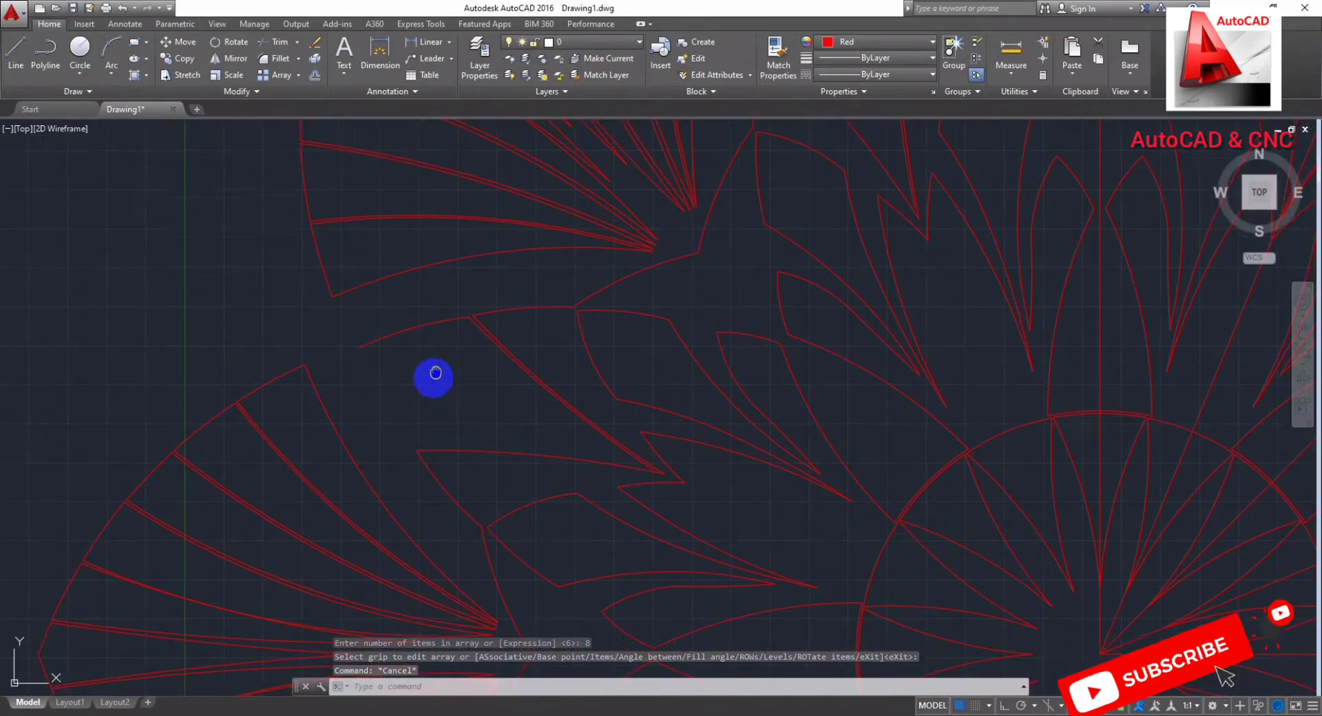
{"action": "middle_click_drag", "start_coordinate": [435, 373], "coordinate": [432, 380]}
{"action": "scroll", "coordinate": [432, 380], "scroll_direction": "down", "scroll_amount": 3}
{"action": "middle_click_drag", "start_coordinate": [581, 360], "coordinate": [546, 413]}
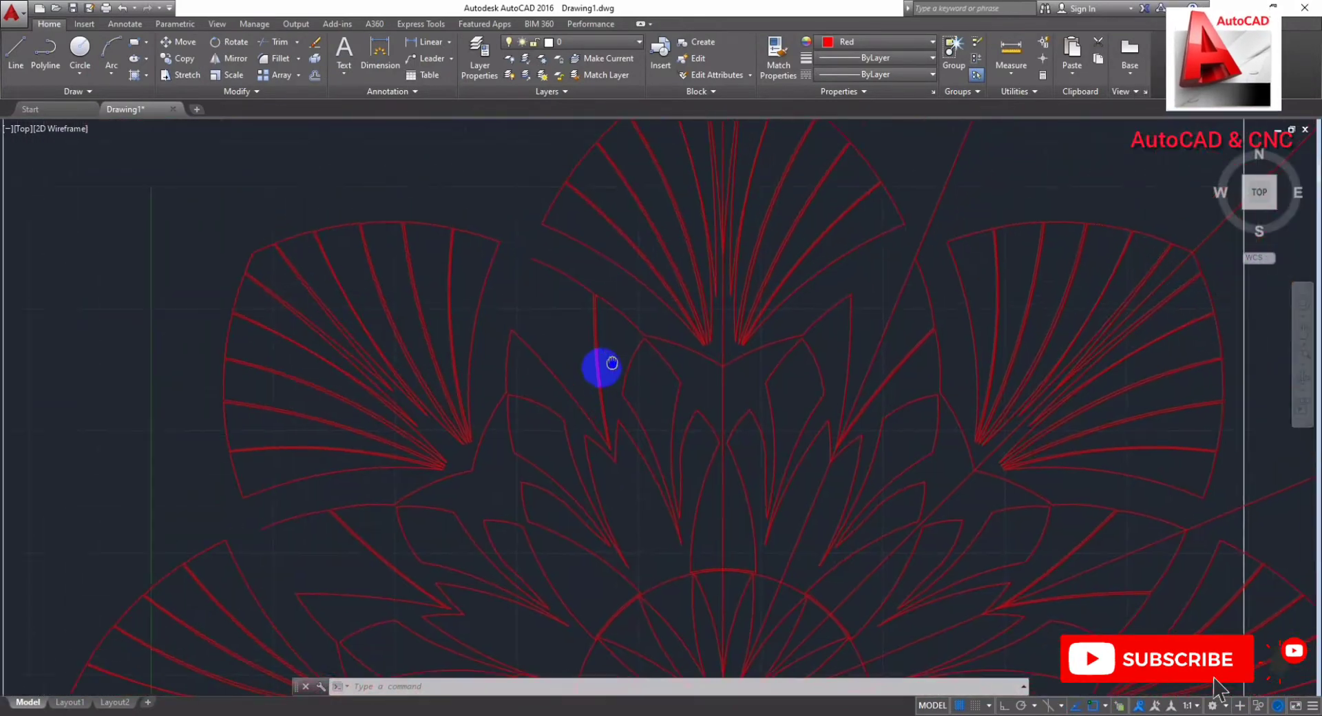
{"action": "mouse_move", "coordinate": [612, 363]}
{"action": "middle_mouse_down"}
{"action": "mouse_move", "coordinate": [487, 366]}
{"action": "mouse_move", "coordinate": [679, 363]}
{"action": "middle_mouse_up"}
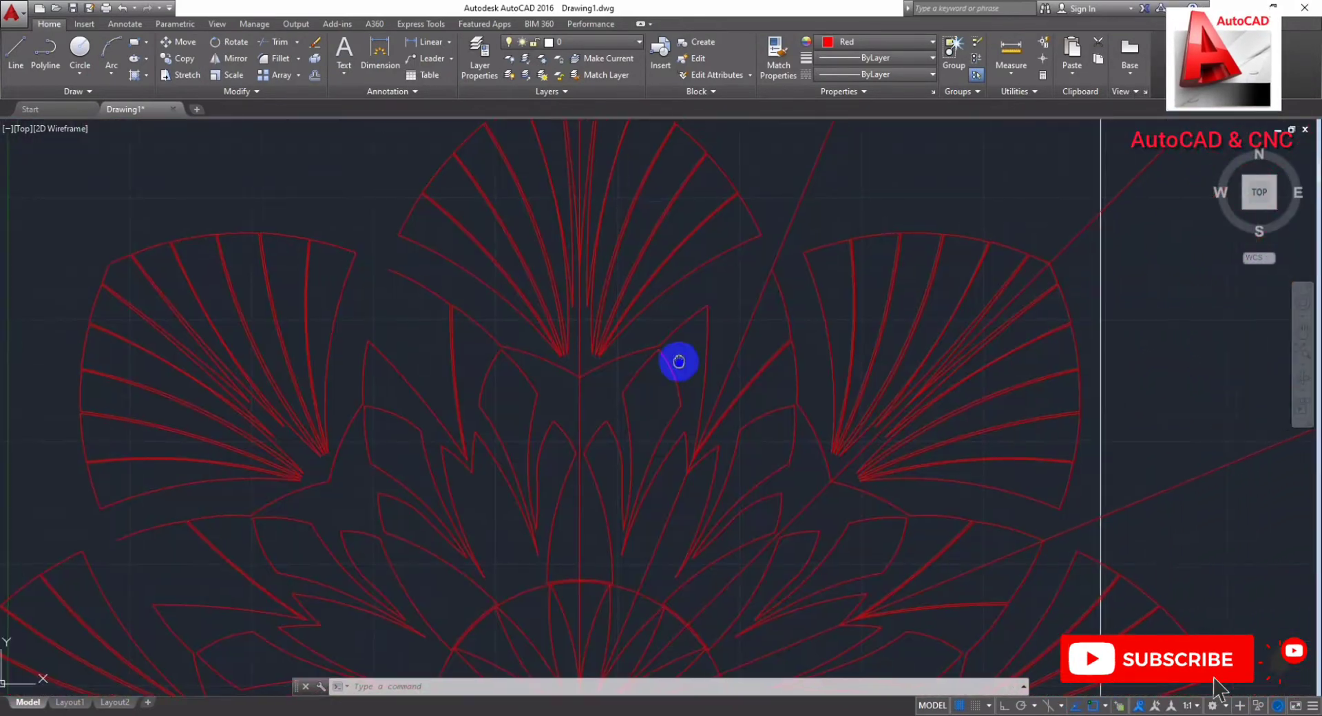
{"action": "scroll", "coordinate": [871, 356], "scroll_direction": "down", "scroll_amount": 2}
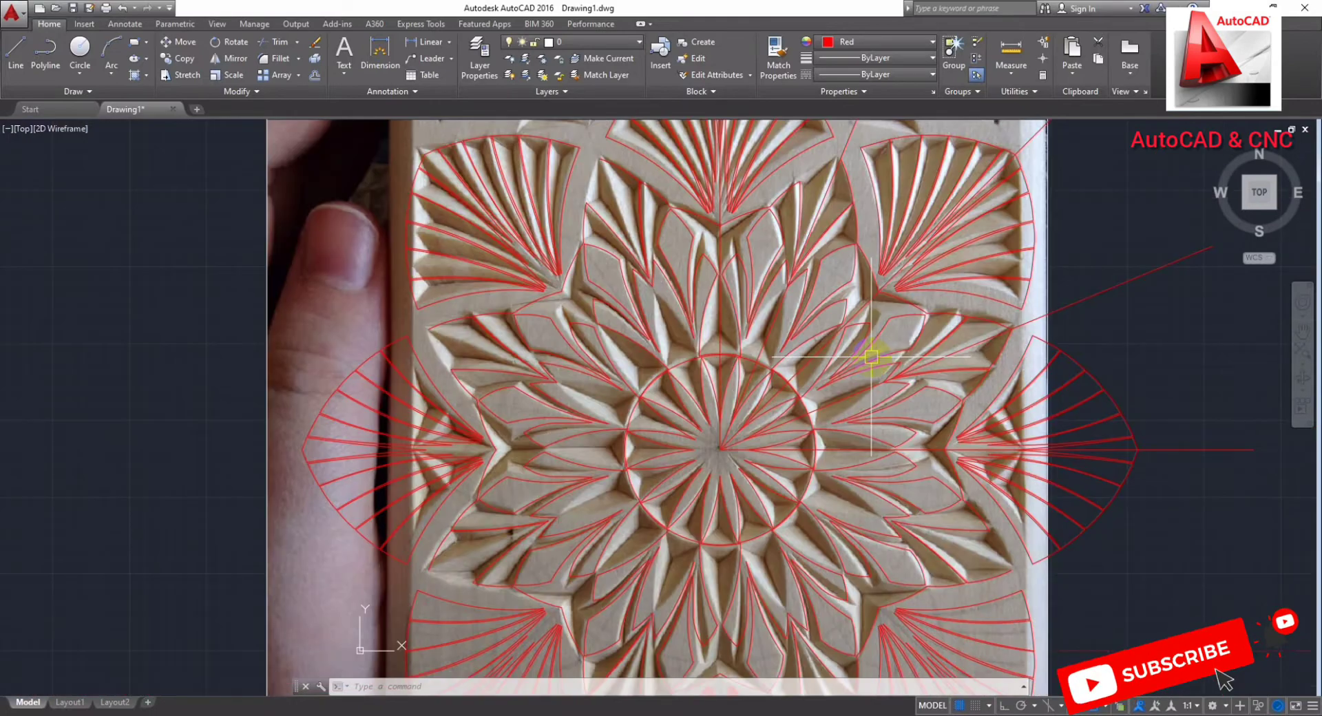
{"action": "key", "text": "ctrl+z"}
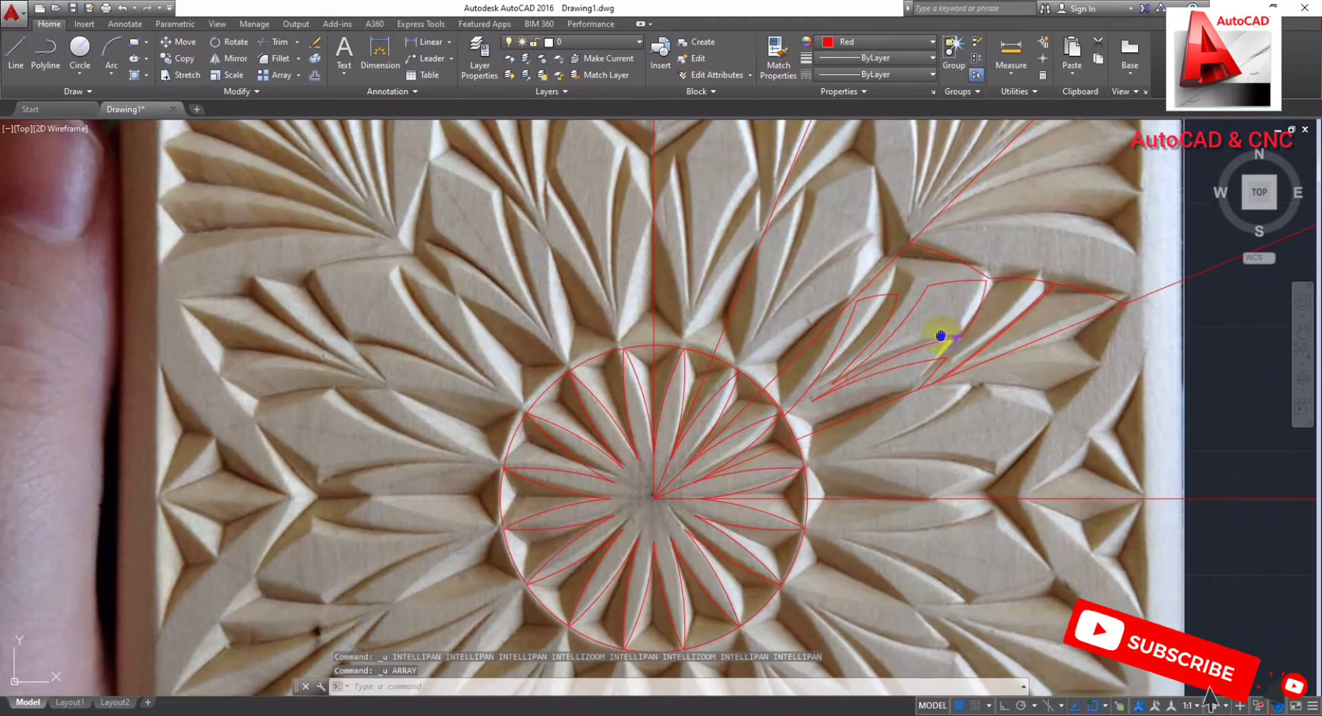
Step: Undo the earlier mirrored copy of the petals
{"action": "middle_click_drag", "start_coordinate": [941, 336], "coordinate": [759, 477]}
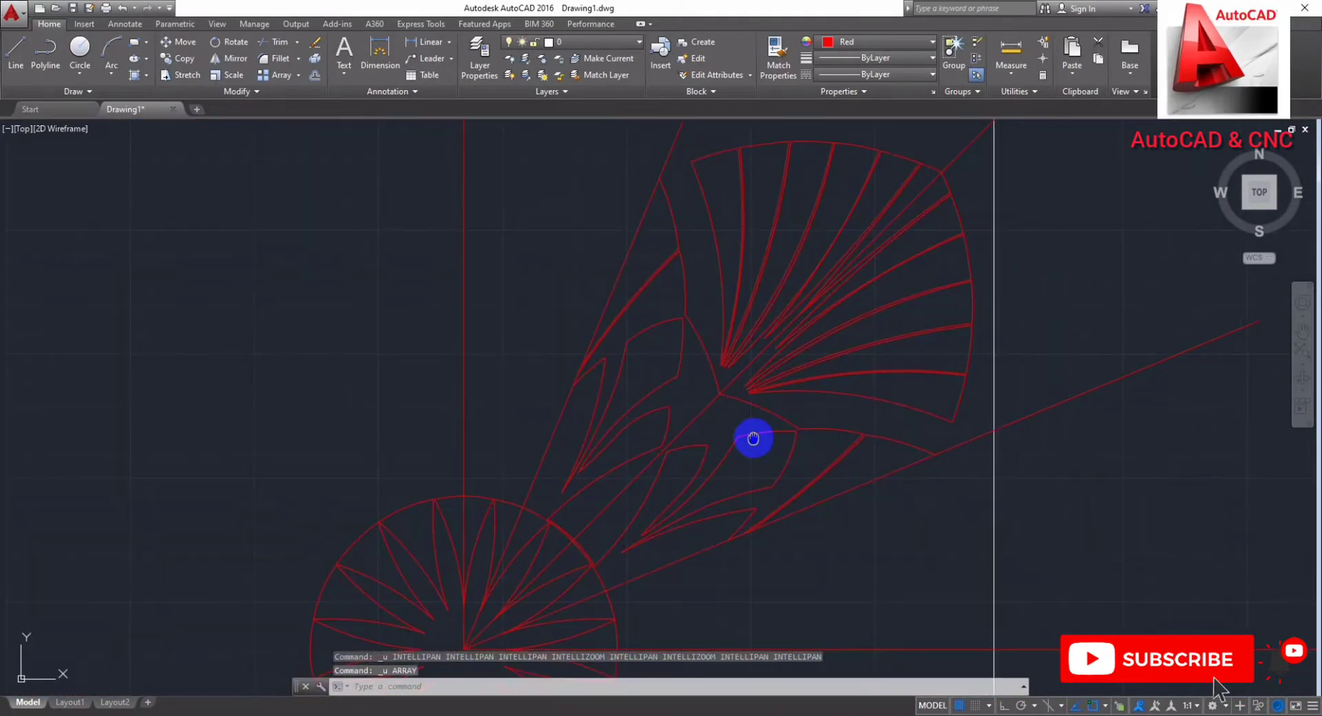
{"action": "scroll", "coordinate": [756, 440], "scroll_direction": "down", "scroll_amount": 5}
{"action": "scroll", "coordinate": [800, 382], "scroll_direction": "up", "scroll_amount": 2}
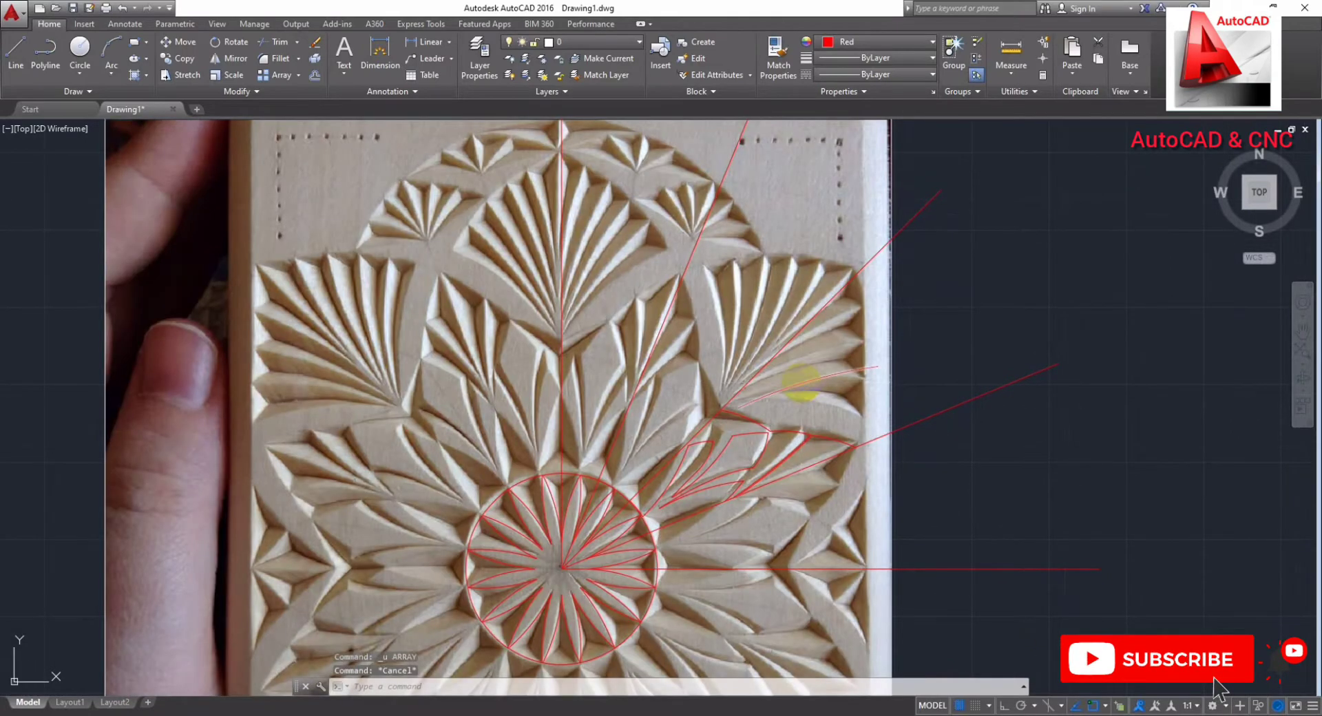
{"action": "key", "text": "ctrl+z"}
{"action": "key", "text": "ctrl+z"}
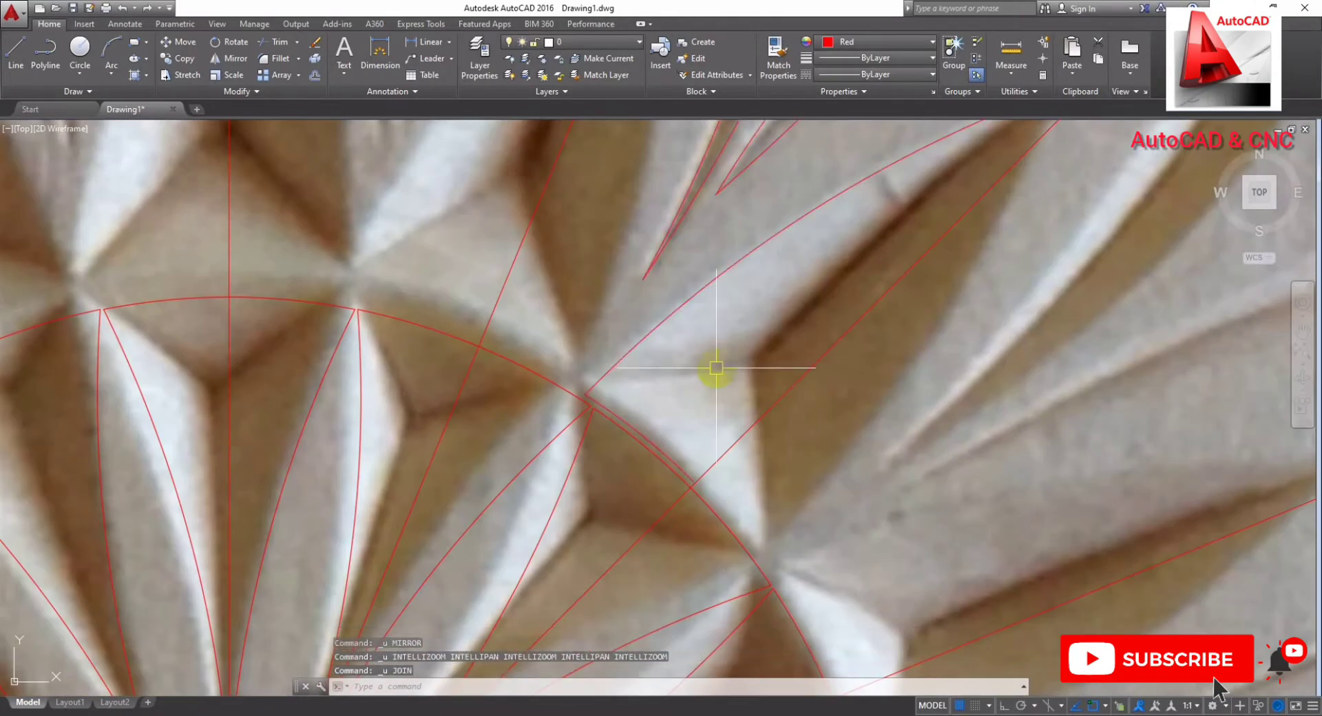
{"action": "key", "text": "Escape"}
Step: Mirror the traced fan and leaf shapes across the radial guide line, keeping the originals
{"action": "scroll", "coordinate": [764, 403], "scroll_direction": "down", "scroll_amount": 5}
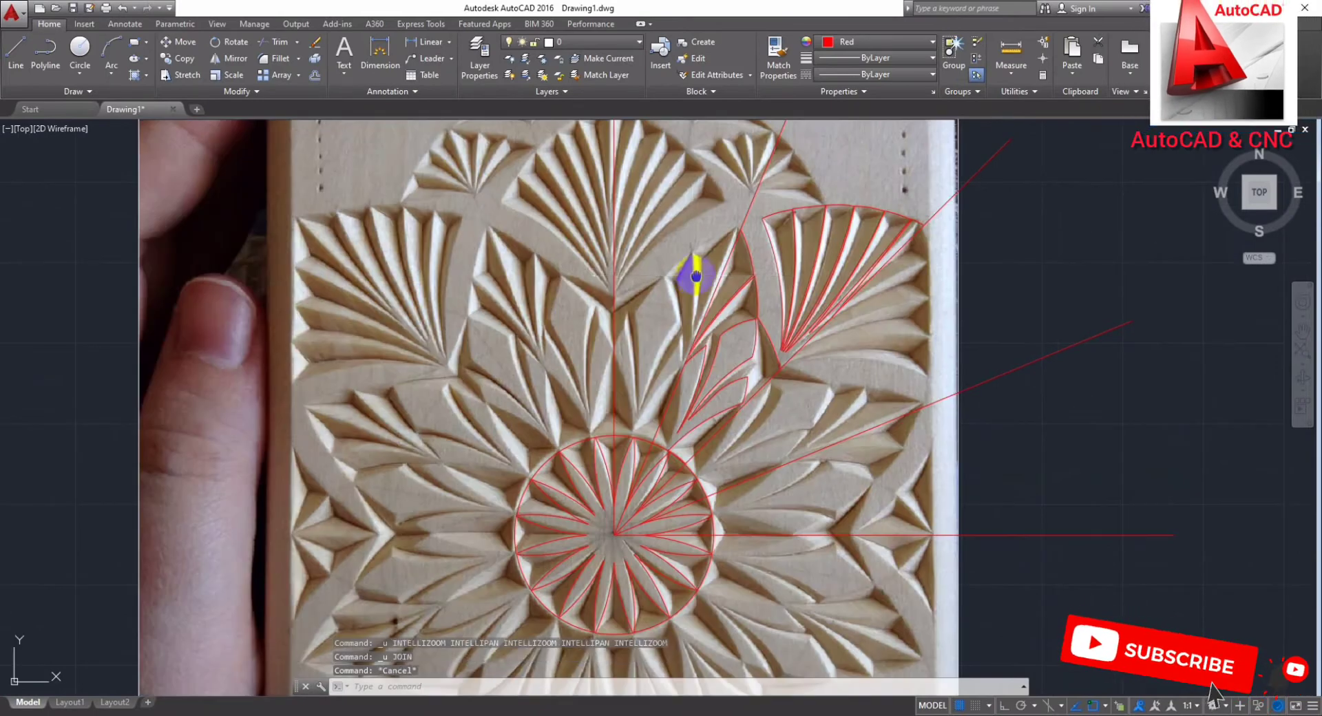
{"action": "middle_click_drag", "start_coordinate": [696, 275], "coordinate": [678, 329]}
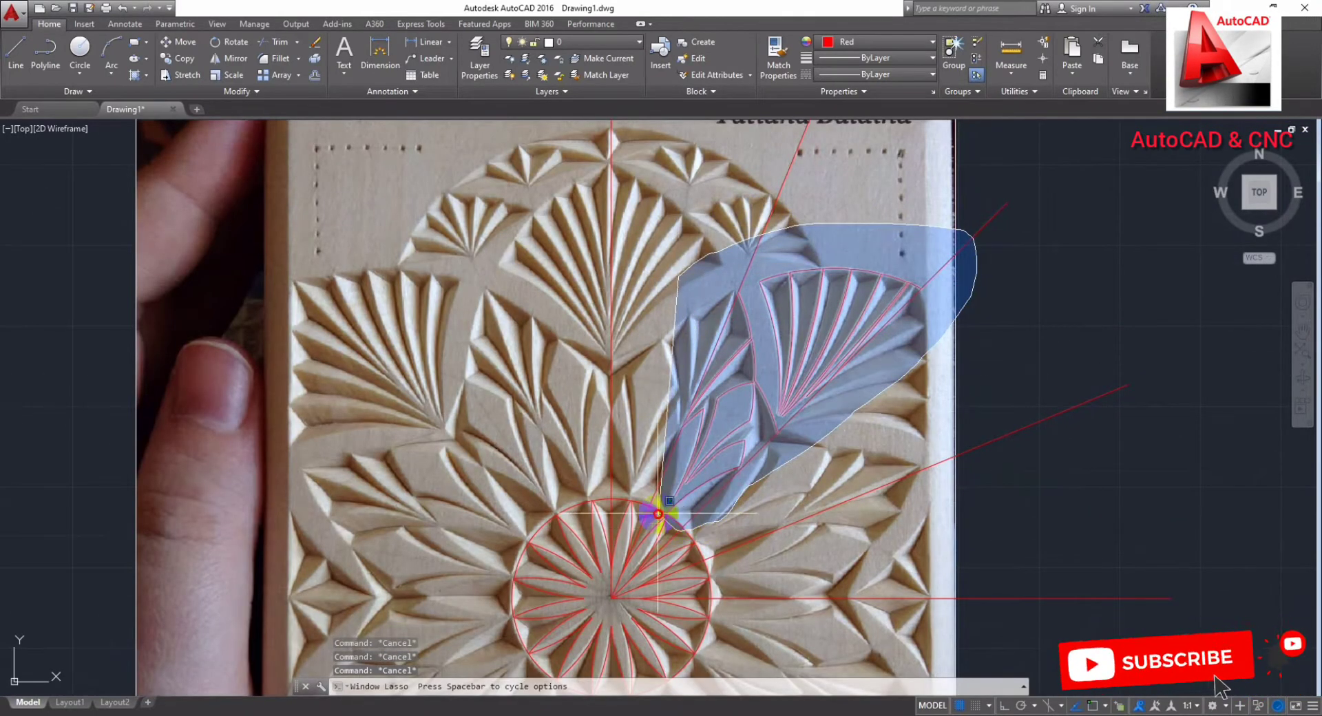
{"action": "left_click_drag", "start_coordinate": [624, 477], "coordinate": [624, 477]}
{"action": "scroll", "coordinate": [680, 482], "scroll_direction": "up", "scroll_amount": 3}
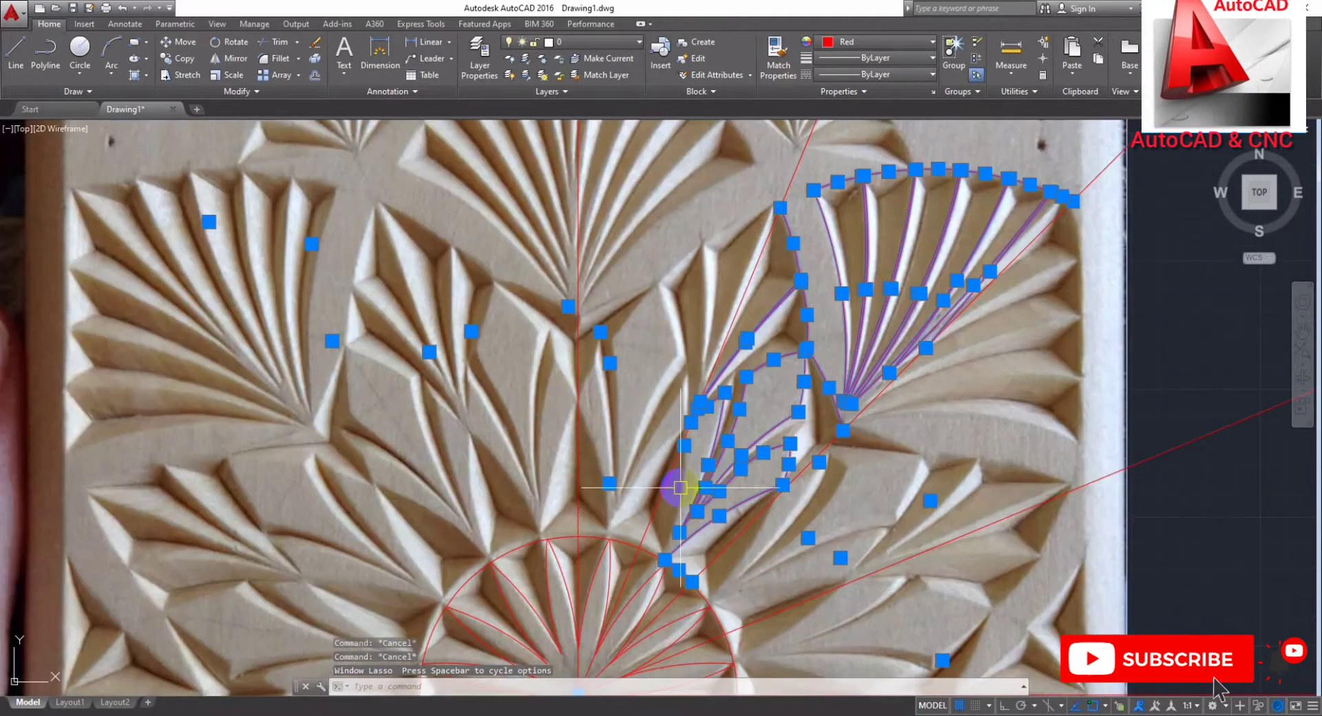
{"action": "type", "text": "mi"}
{"action": "key", "text": "Return"}
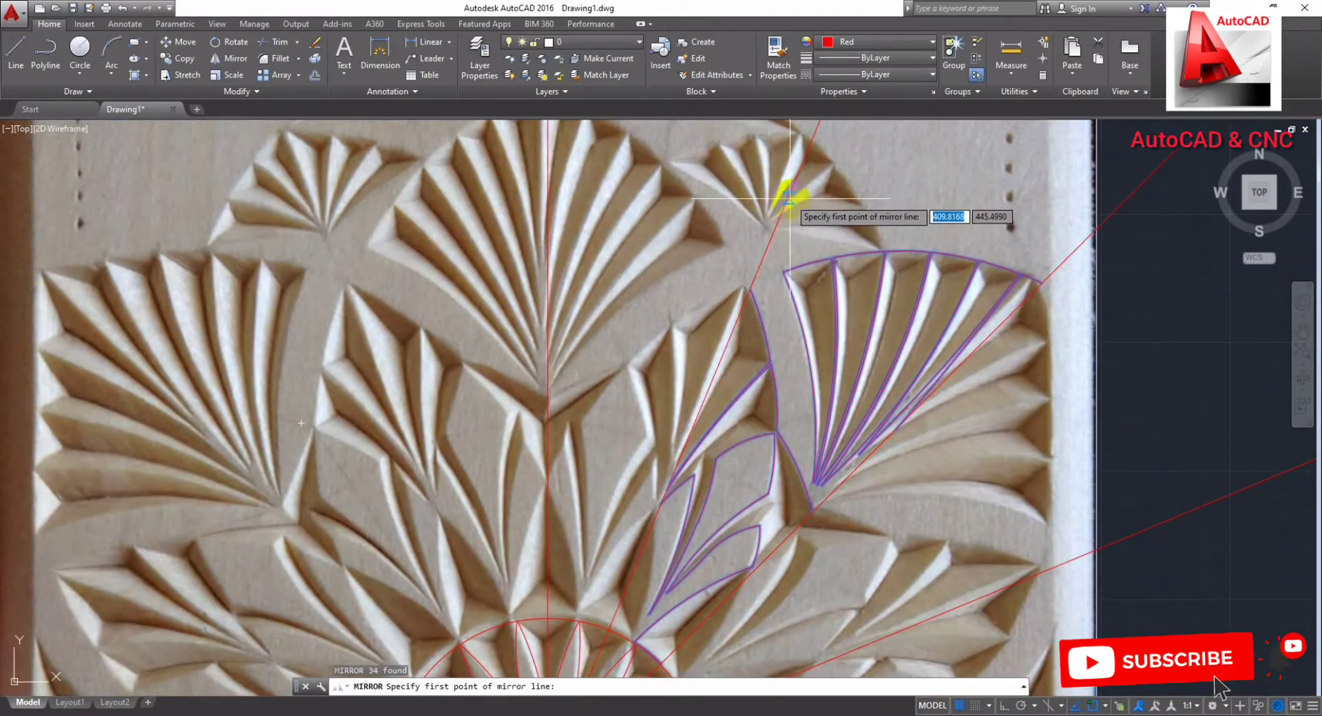
{"action": "left_click", "coordinate": [790, 199]}
{"action": "scroll", "coordinate": [654, 503], "scroll_direction": "up", "scroll_amount": 3}
{"action": "left_click", "coordinate": [661, 494]}
{"action": "key", "text": "Return"}
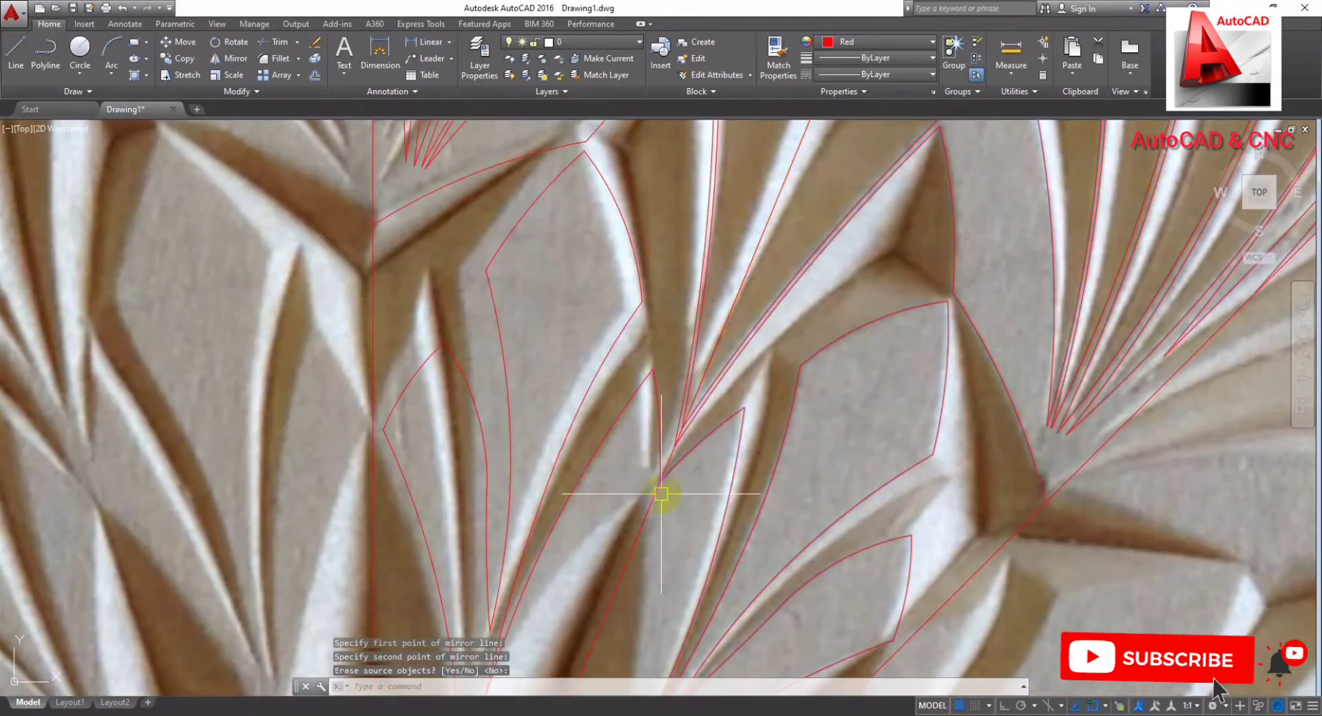
{"action": "key", "text": "Escape"}
{"action": "scroll", "coordinate": [762, 378], "scroll_direction": "down", "scroll_amount": 5}
{"action": "scroll", "coordinate": [688, 473], "scroll_direction": "up", "scroll_amount": 3}
{"action": "scroll", "coordinate": [714, 456], "scroll_direction": "up", "scroll_amount": 2}
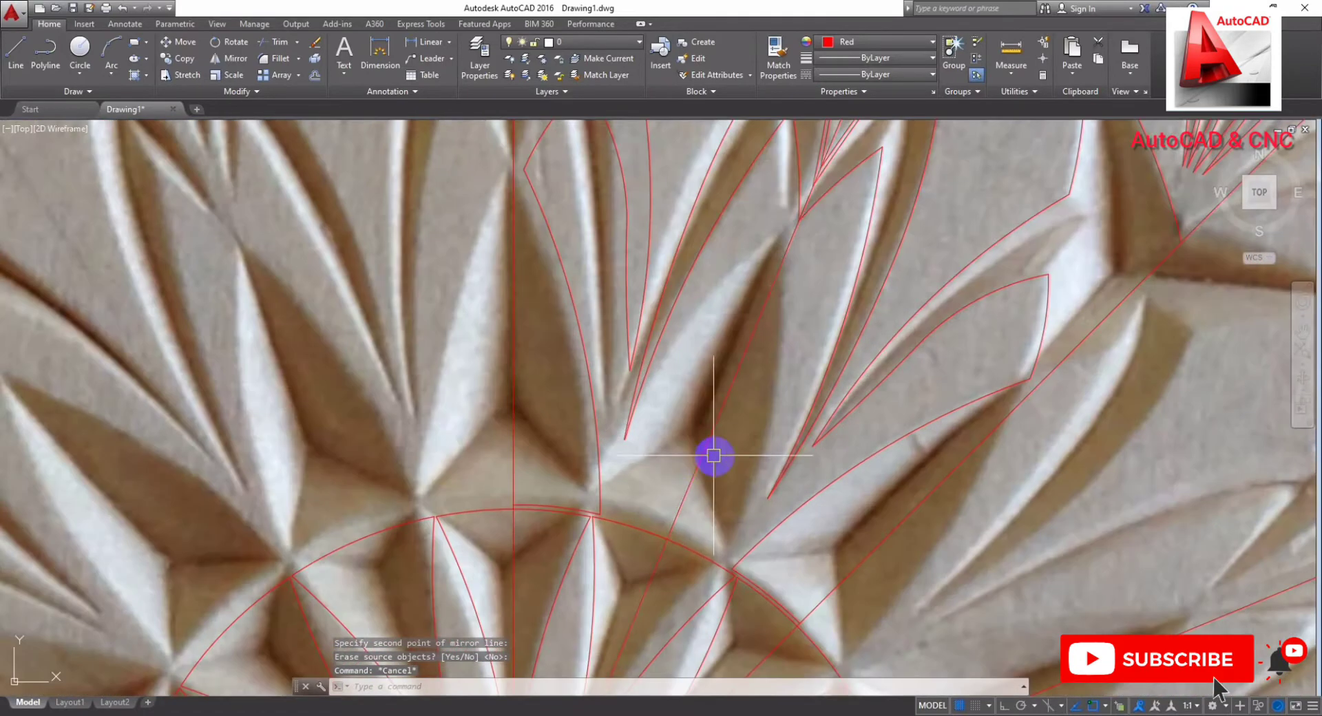
{"action": "scroll", "coordinate": [714, 455], "scroll_direction": "down", "scroll_amount": 2}
Step: Start a new arc at the next petal, then abandon it
{"action": "scroll", "coordinate": [806, 342], "scroll_direction": "up", "scroll_amount": 4}
{"action": "mouse_move", "coordinate": [805, 343]}
{"action": "middle_mouse_down"}
{"action": "mouse_move", "coordinate": [769, 334]}
{"action": "mouse_move", "coordinate": [815, 295]}
{"action": "middle_mouse_up"}
{"action": "type", "text": "a"}
{"action": "key", "text": "Return"}
{"action": "left_click", "coordinate": [865, 236]}
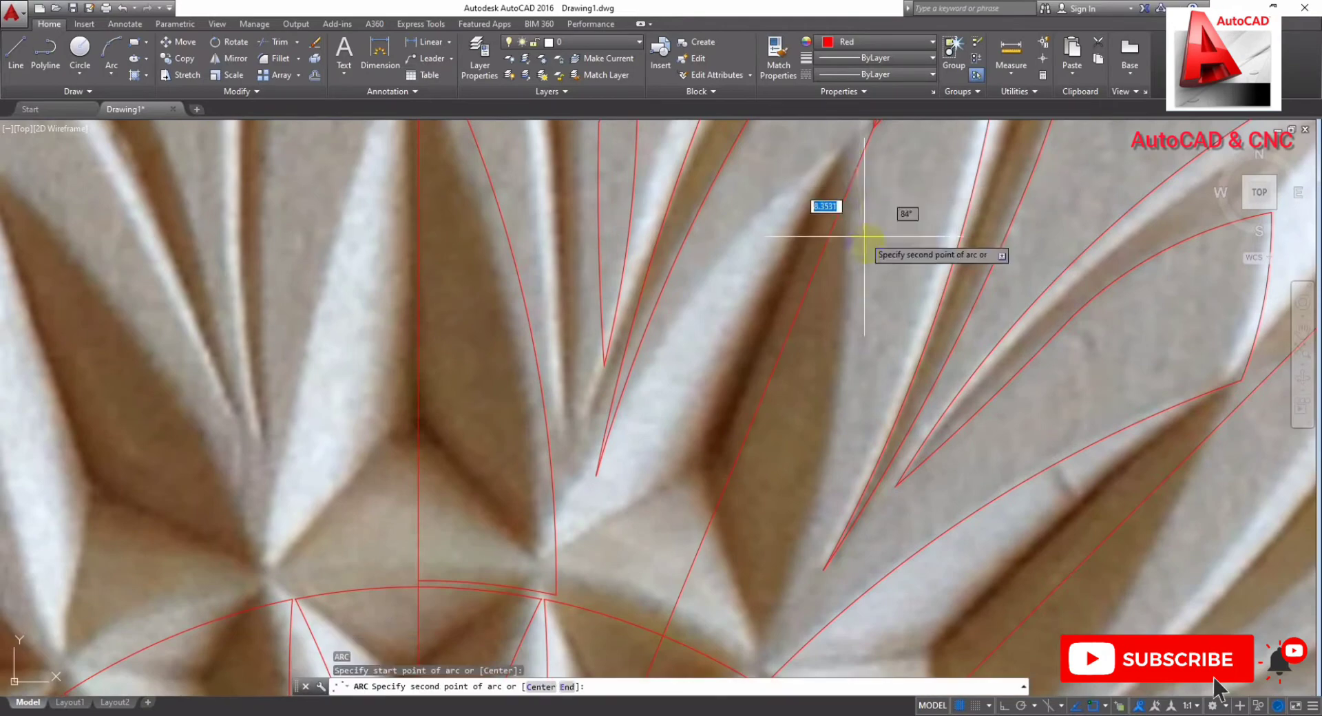
{"action": "scroll", "coordinate": [763, 648], "scroll_direction": "down", "scroll_amount": 2}
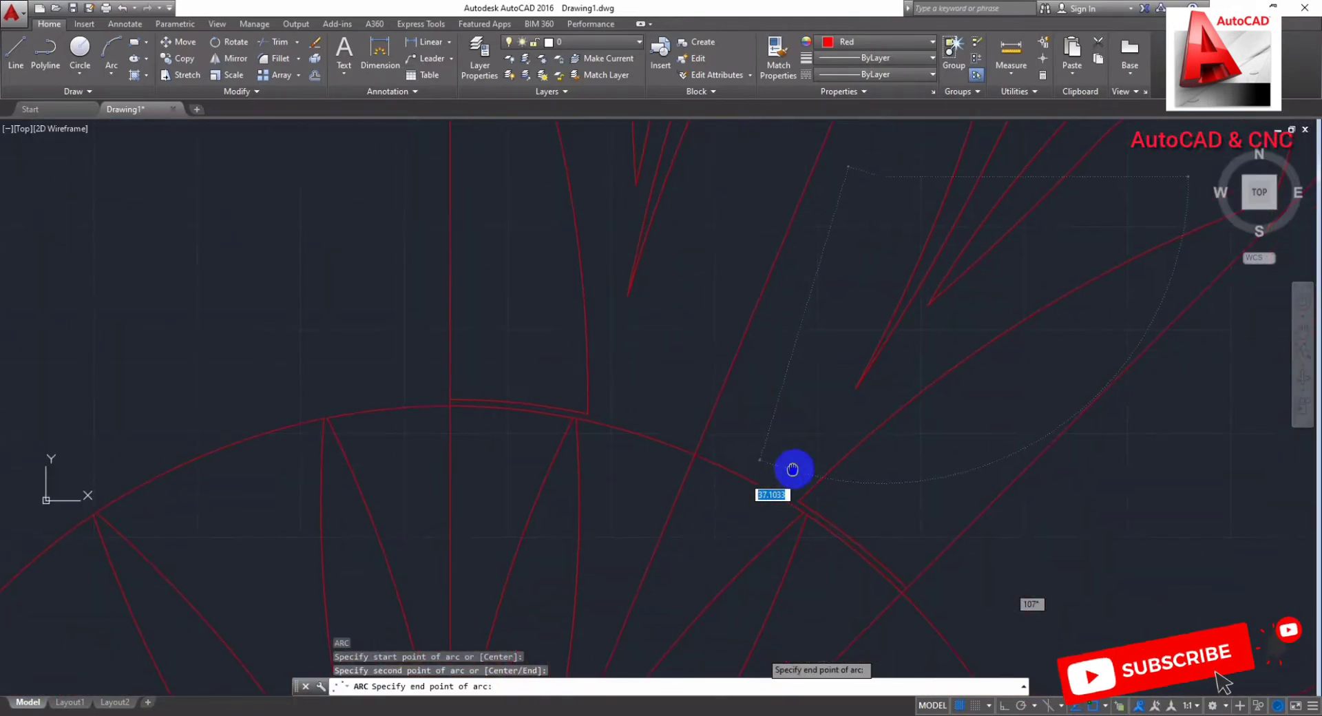
{"action": "scroll", "coordinate": [785, 482], "scroll_direction": "up", "scroll_amount": 3}
{"action": "scroll", "coordinate": [788, 493], "scroll_direction": "up", "scroll_amount": 1}
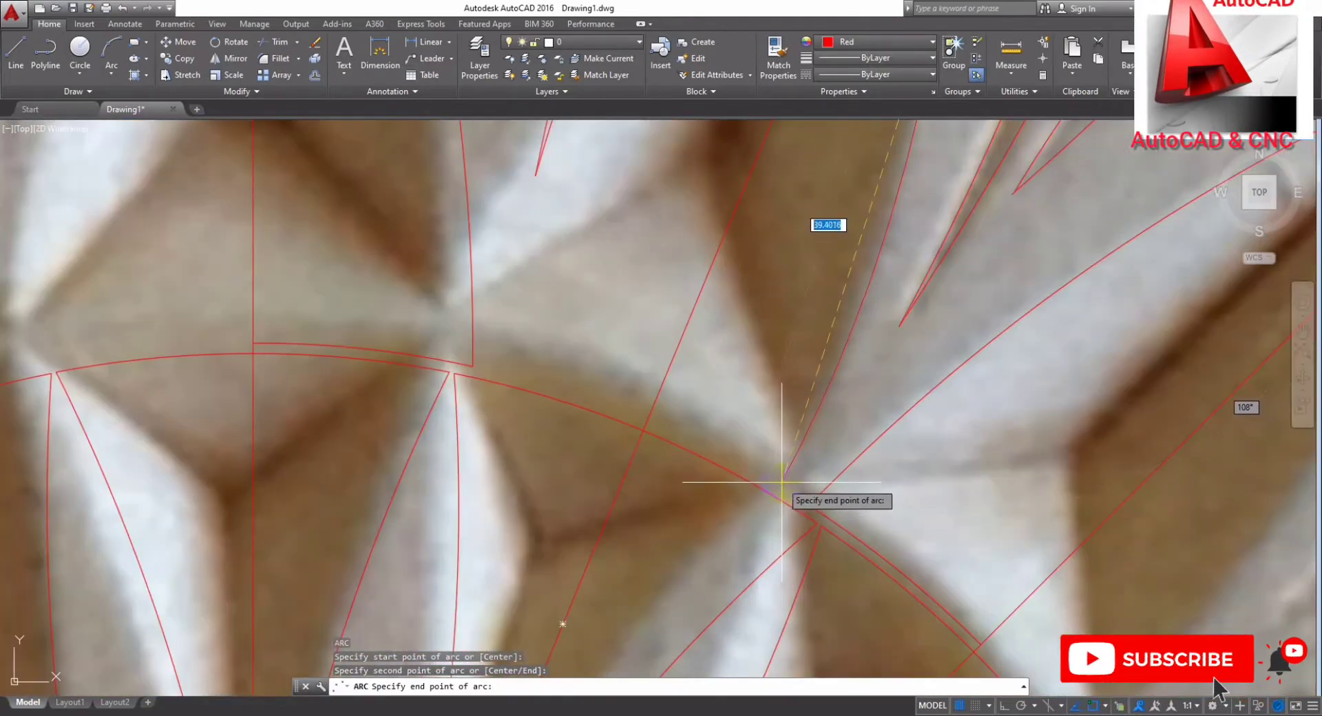
{"action": "key", "text": "Escape"}
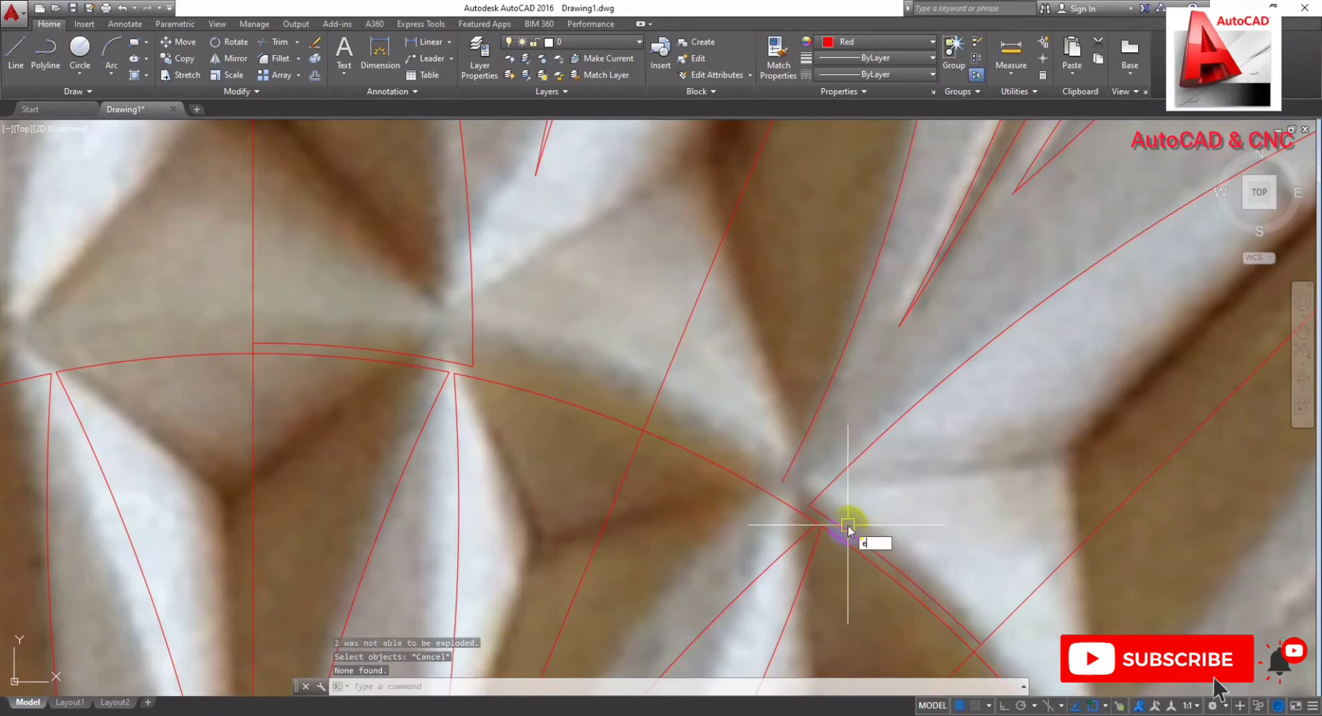
Step: Try extending, then trimming the outer arc, and undo that trim
{"action": "left_click", "coordinate": [682, 437]}
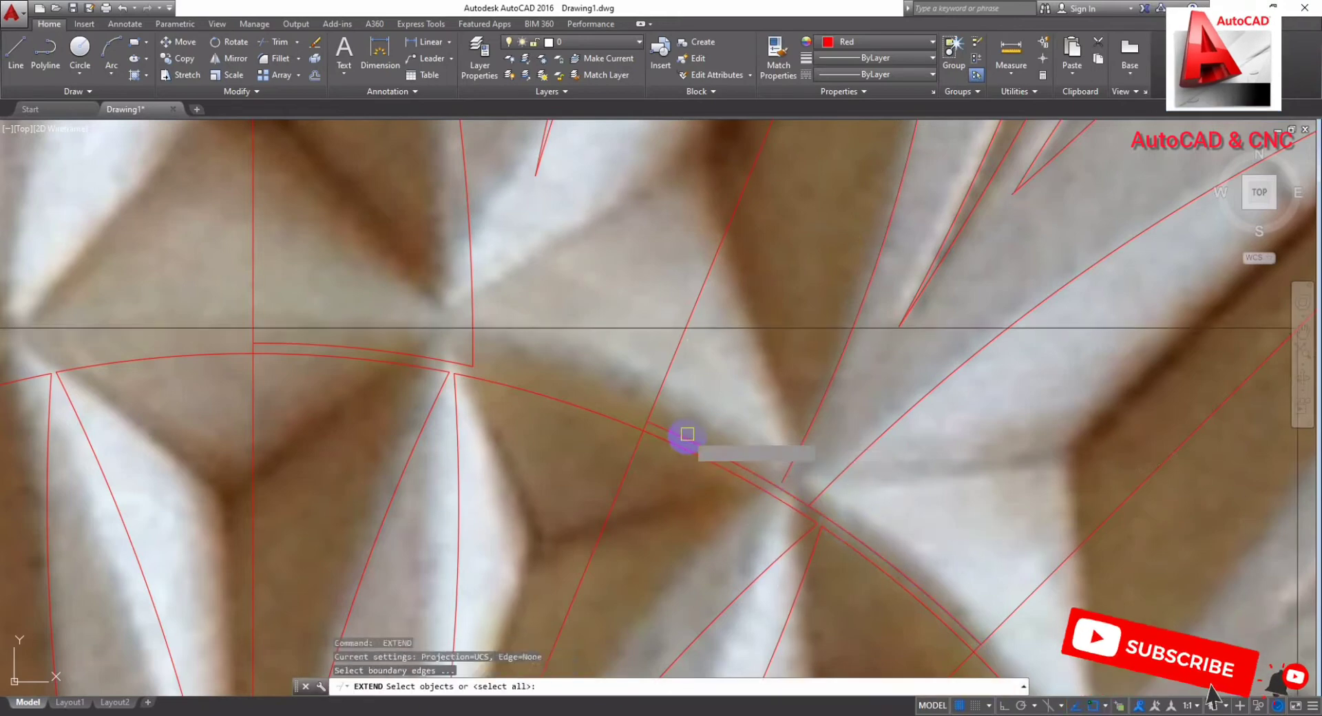
{"action": "middle_click_drag", "start_coordinate": [752, 442], "coordinate": [735, 482]}
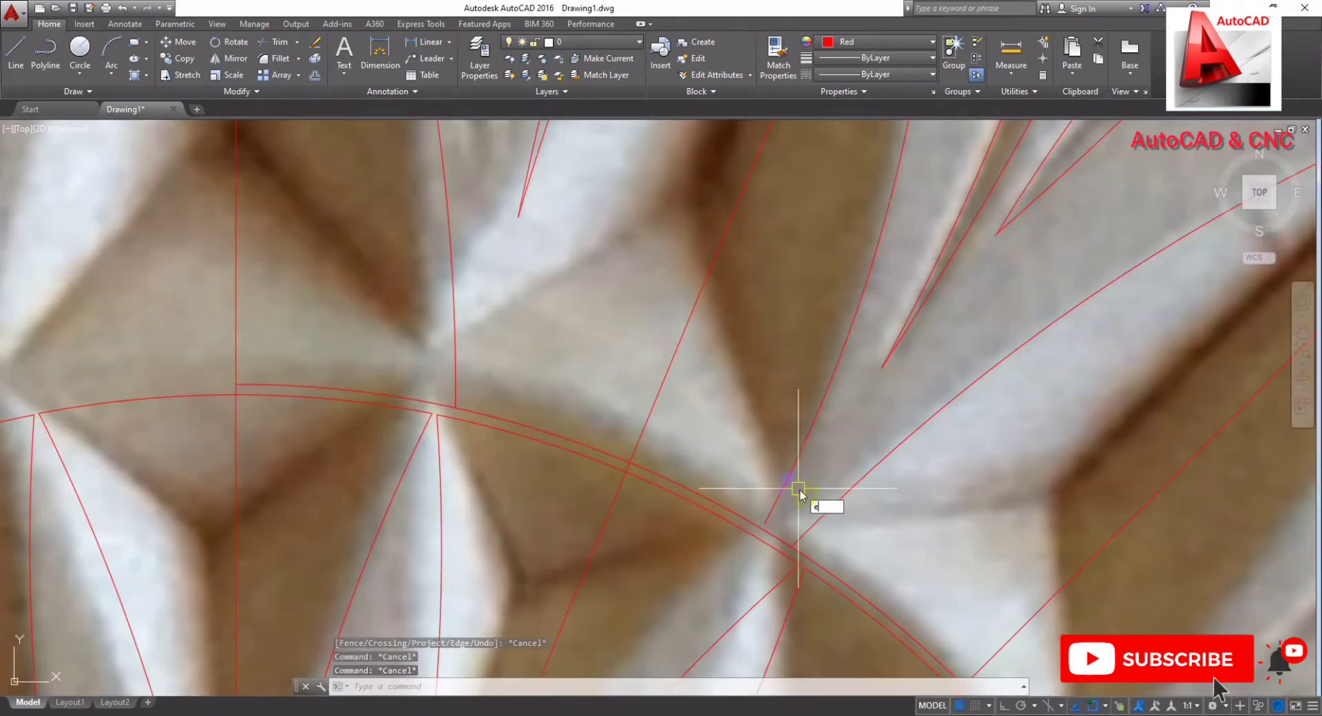
{"action": "key", "text": "Escape"}
{"action": "type", "text": "tr"}
{"action": "key", "text": "Return"}
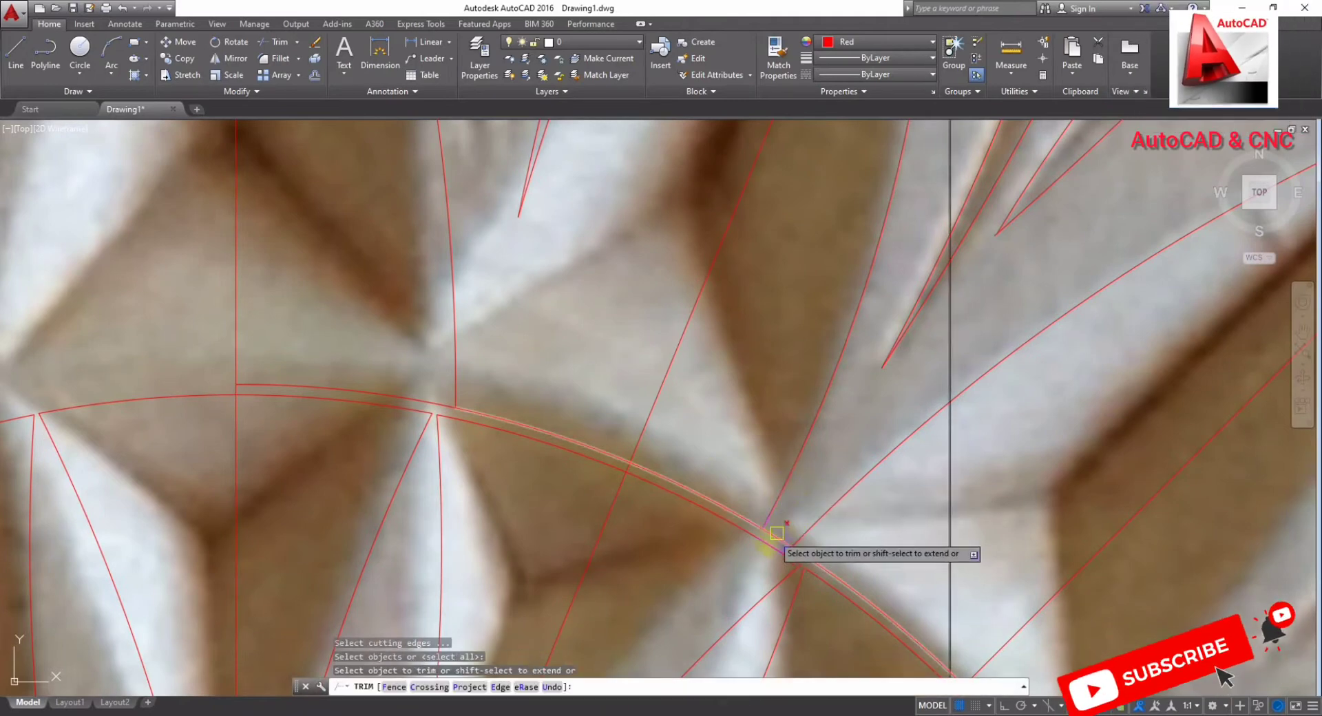
{"action": "left_click", "coordinate": [775, 534]}
{"action": "key", "text": "ctrl+z"}
{"action": "key", "text": "Escape"}
{"action": "scroll", "coordinate": [782, 536], "scroll_direction": "up", "scroll_amount": 5}
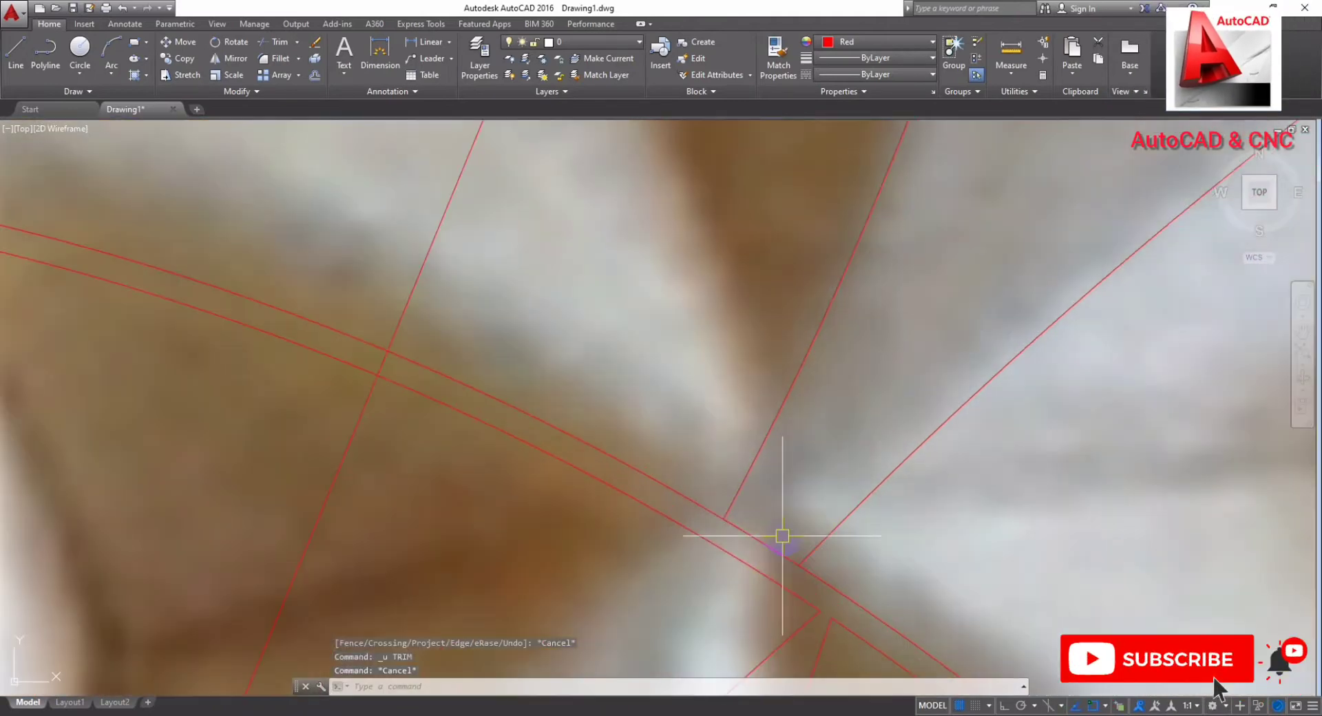
Step: Trim the outer arc between the crossing lines and remove its long left part
{"action": "type", "text": "tr"}
{"action": "key", "text": "Return"}
{"action": "key", "text": "Return"}
{"action": "left_click", "coordinate": [770, 544]}
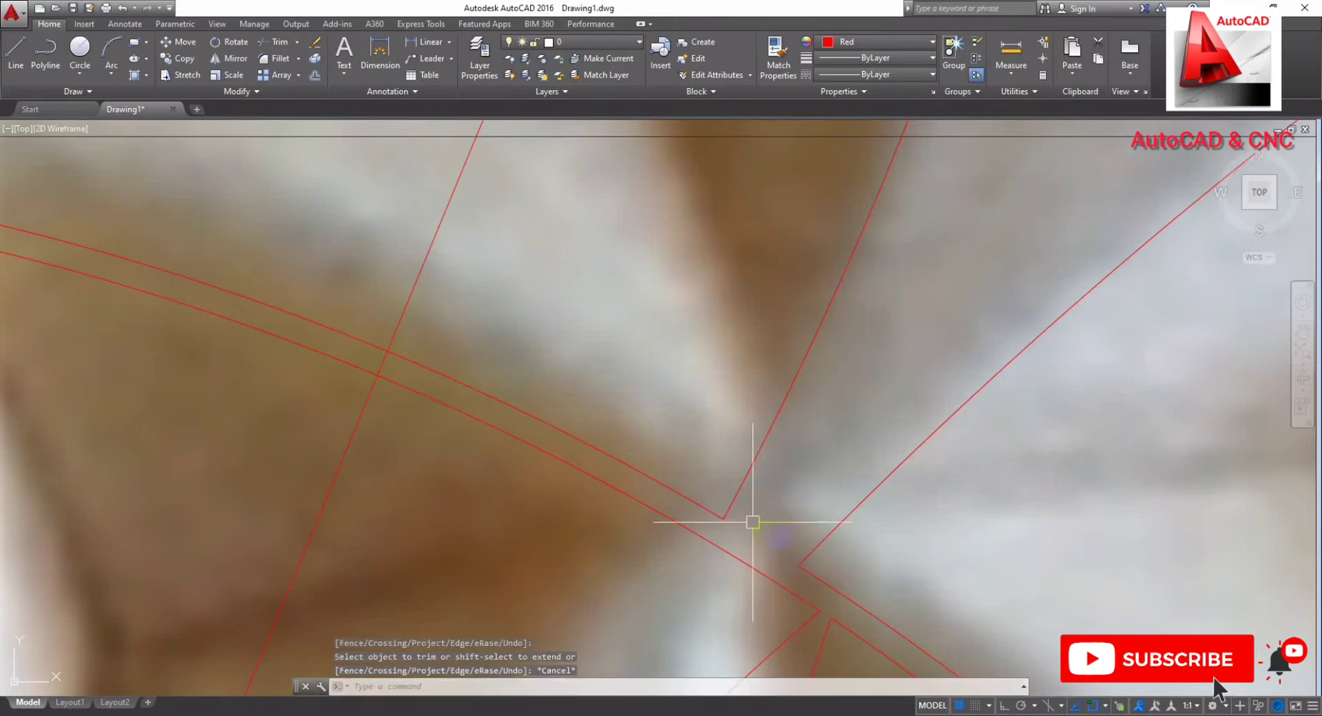
{"action": "left_click", "coordinate": [354, 334]}
{"action": "key", "text": "Escape"}
{"action": "key", "text": "Escape"}
{"action": "scroll", "coordinate": [353, 331], "scroll_direction": "down", "scroll_amount": 5}
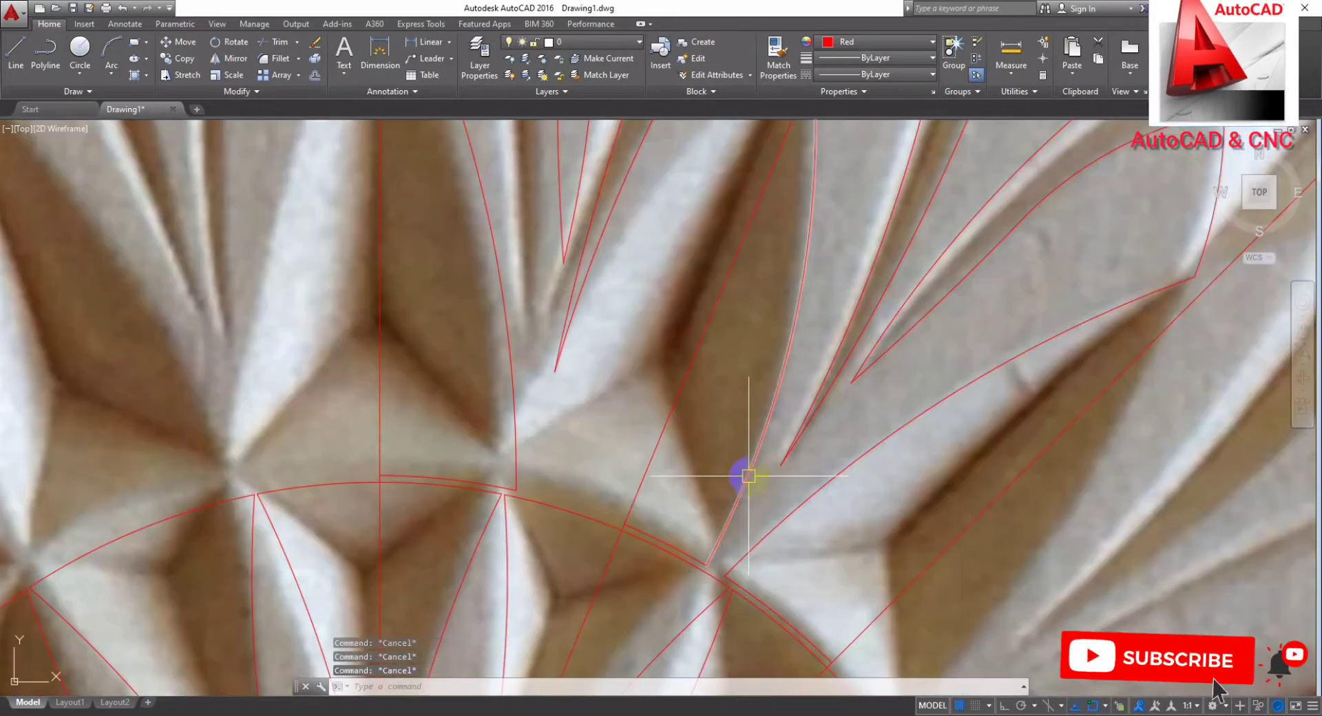
{"action": "scroll", "coordinate": [684, 540], "scroll_direction": "up", "scroll_amount": 5}
Step: Join the trimmed arc and short line into a single polyline
{"action": "left_click", "coordinate": [723, 564]}
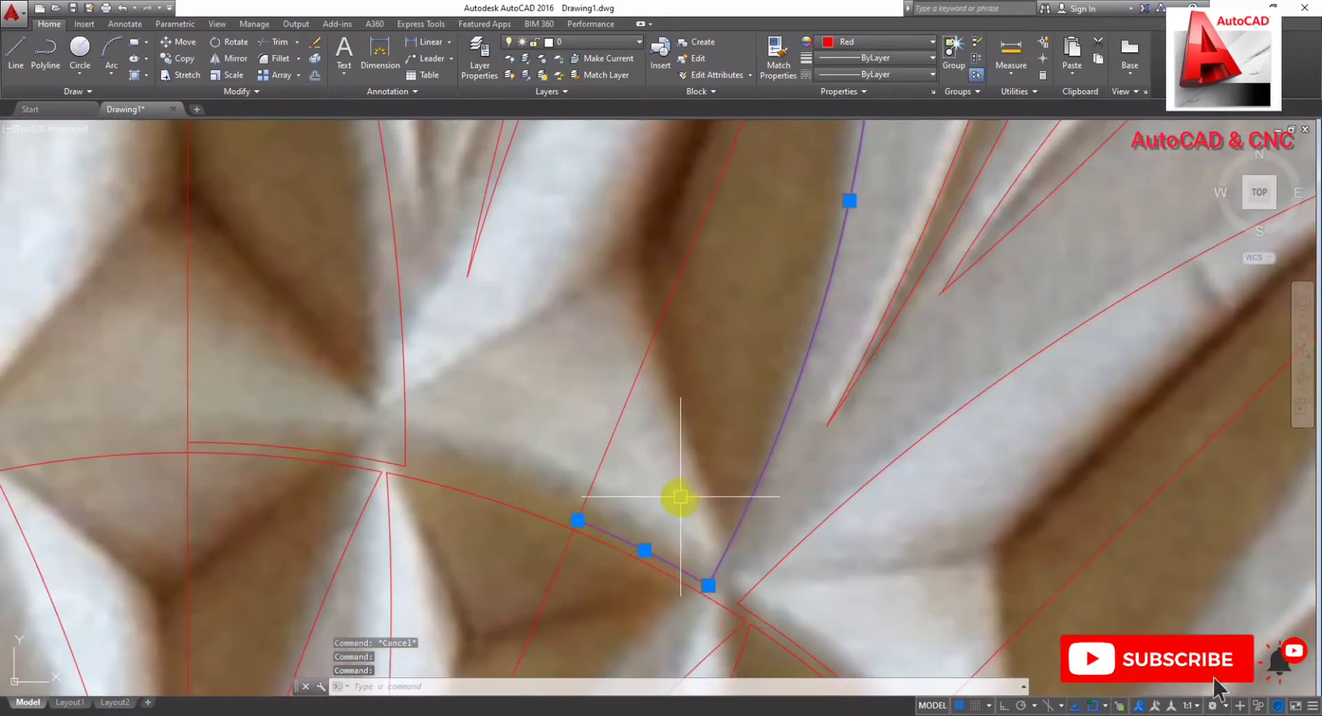
{"action": "type", "text": "j"}
{"action": "key", "text": "Return"}
Step: Mirror the new polyline across the guide line, then window-select all traced shapes
{"action": "scroll", "coordinate": [748, 443], "scroll_direction": "down", "scroll_amount": 4}
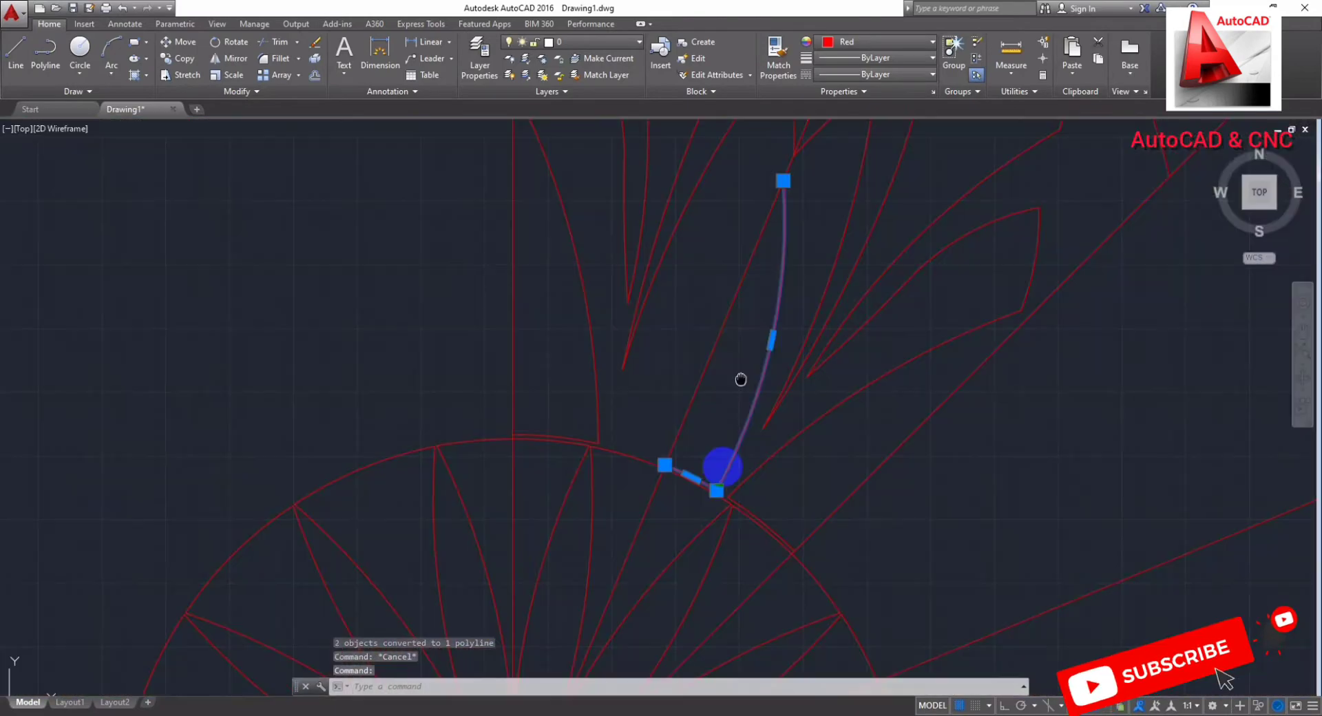
{"action": "middle_click_drag", "start_coordinate": [744, 378], "coordinate": [721, 516]}
{"action": "type", "text": "mirror line:"}
{"action": "left_click", "coordinate": [719, 451]}
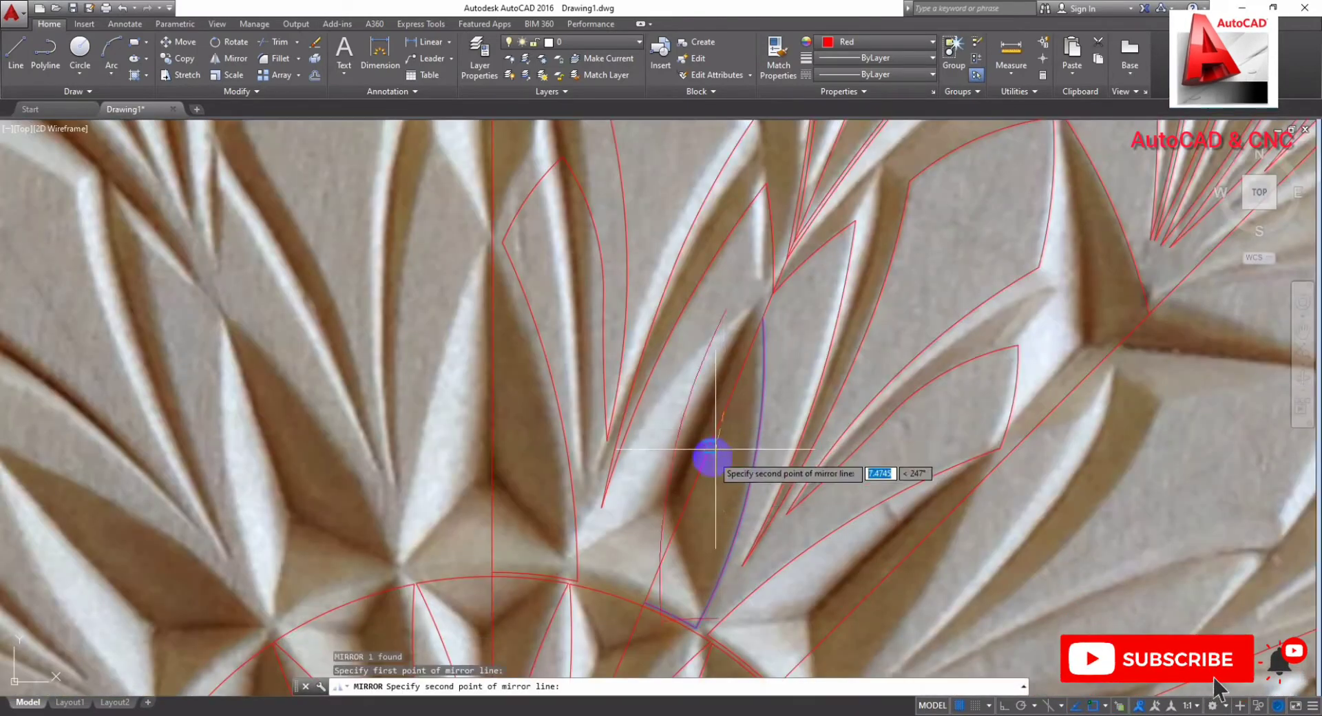
{"action": "left_click", "coordinate": [688, 496]}
{"action": "key", "text": "Escape"}
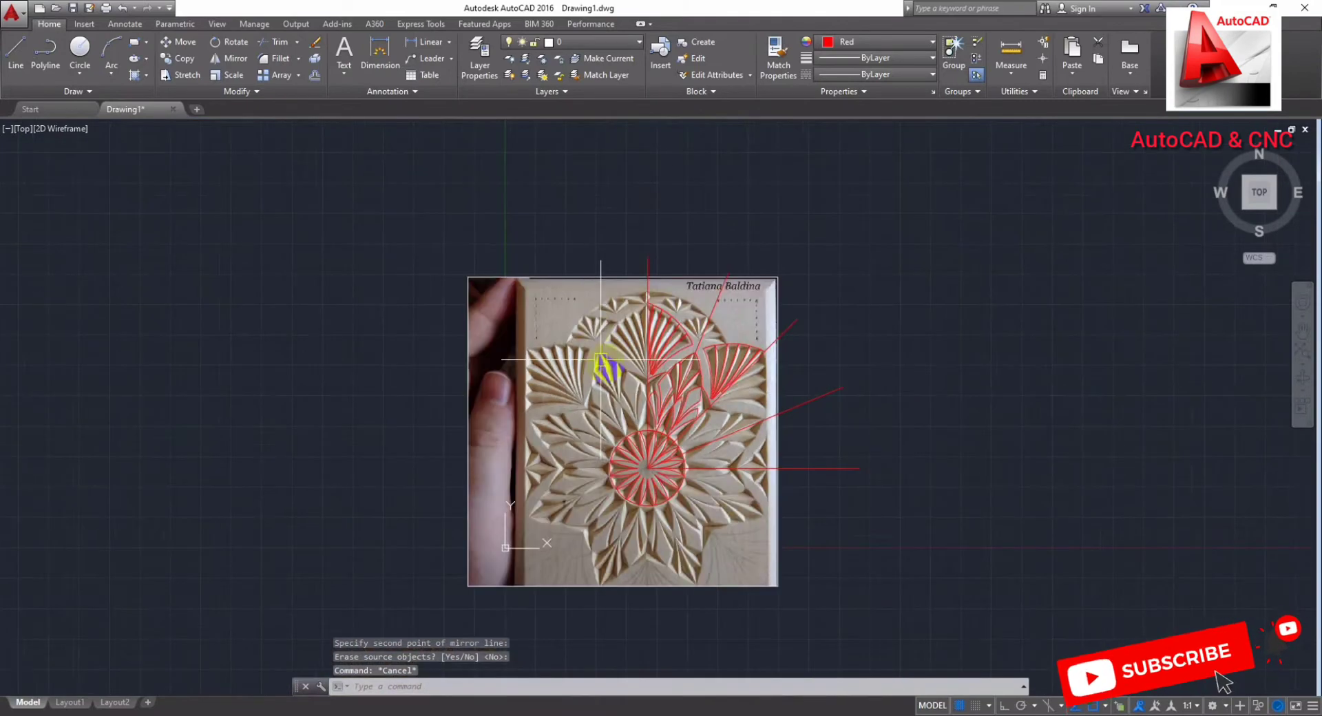
{"action": "left_click", "coordinate": [561, 215]}
{"action": "left_click", "coordinate": [975, 533]}
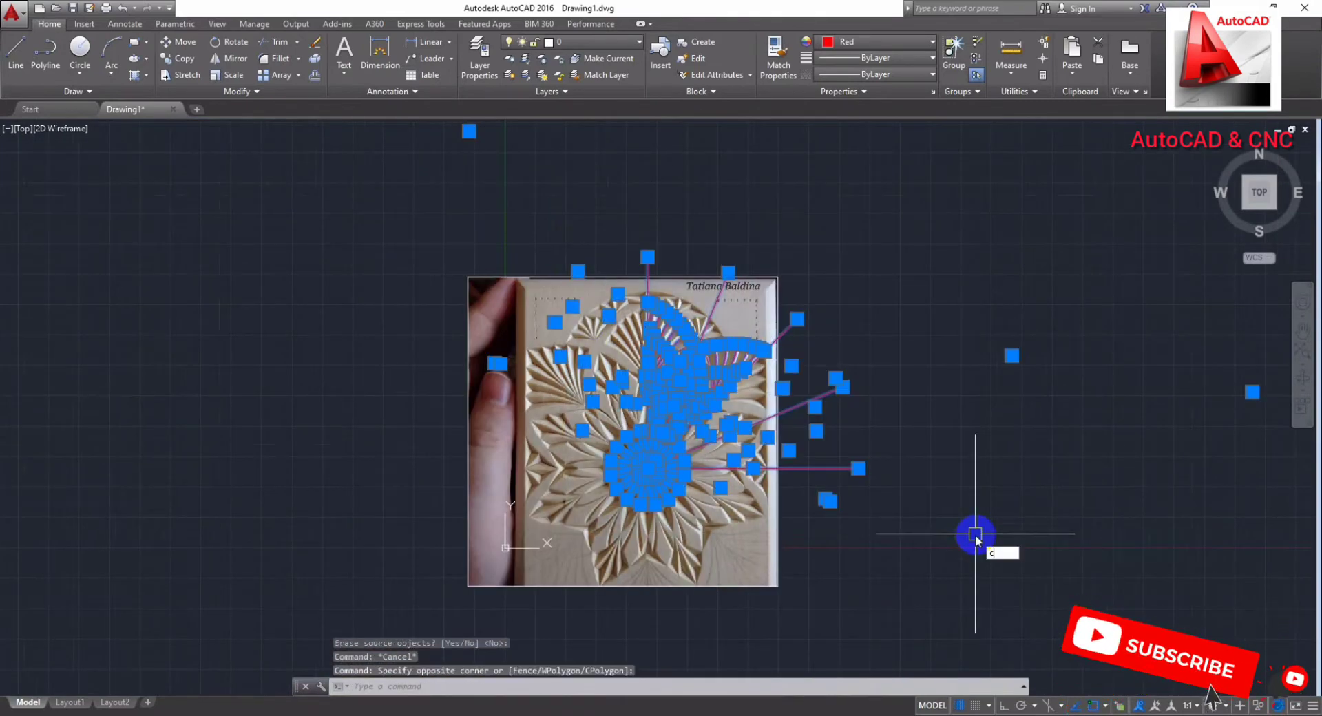
Step: Copy all traced objects to clear space right of the photo
{"action": "type", "text": "o"}
{"action": "key", "text": "Return"}
{"action": "middle_click_drag", "start_coordinate": [685, 549], "coordinate": [549, 546]}
{"action": "left_click", "coordinate": [537, 557]}
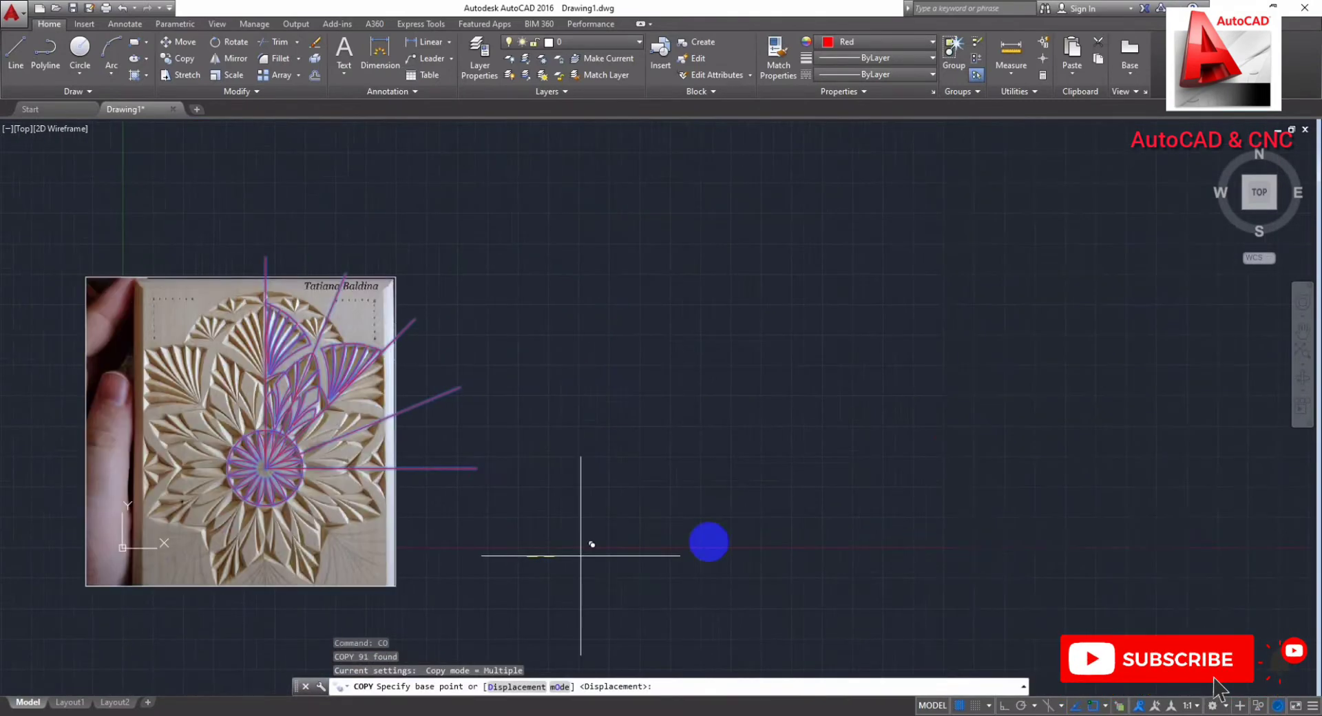
{"action": "left_click", "coordinate": [1060, 520]}
{"action": "key", "text": "Escape"}
{"action": "scroll", "coordinate": [898, 376], "scroll_direction": "up", "scroll_amount": 2}
{"action": "scroll", "coordinate": [899, 376], "scroll_direction": "up", "scroll_amount": 2}
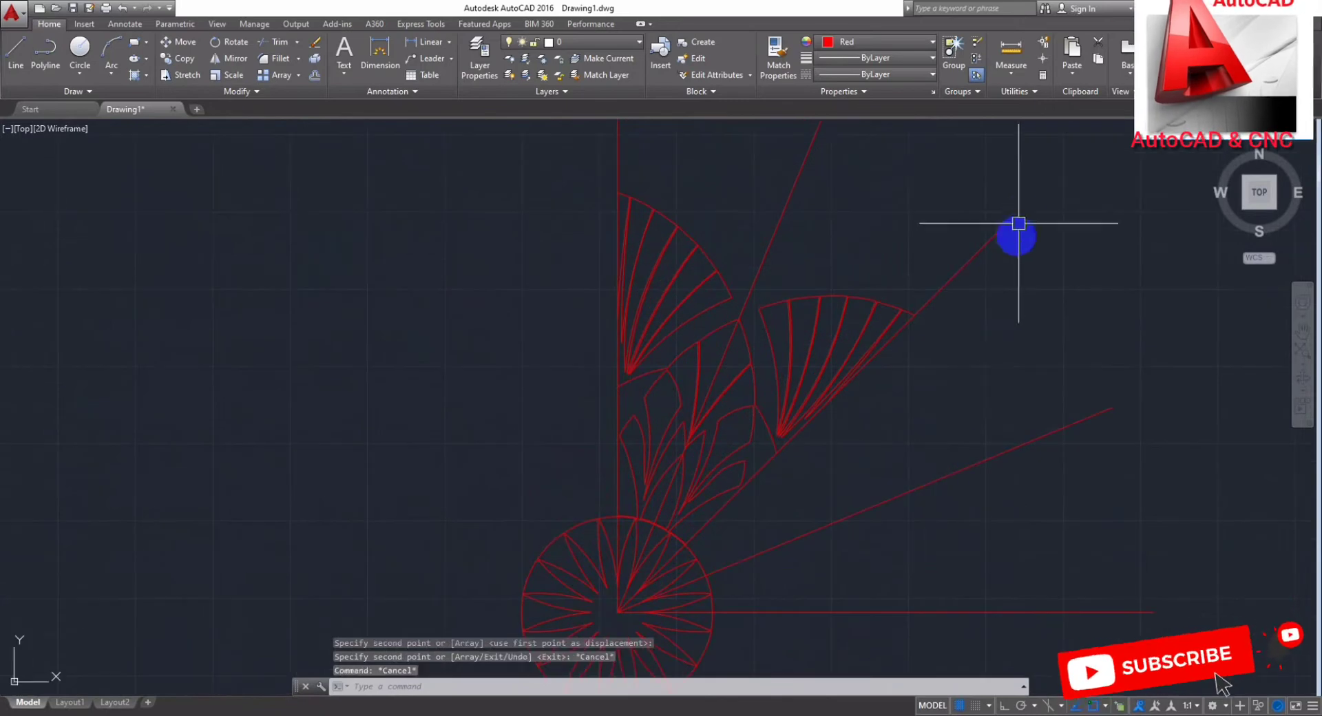
Step: Erase the long radial guide lines from the copy and select its upper fan and leaves
{"action": "left_click", "coordinate": [1019, 220]}
{"action": "left_click", "coordinate": [996, 603]}
{"action": "type", "text": "e"}
{"action": "key", "text": "Return"}
{"action": "left_click", "coordinate": [885, 431]}
{"action": "left_click", "coordinate": [885, 230]}
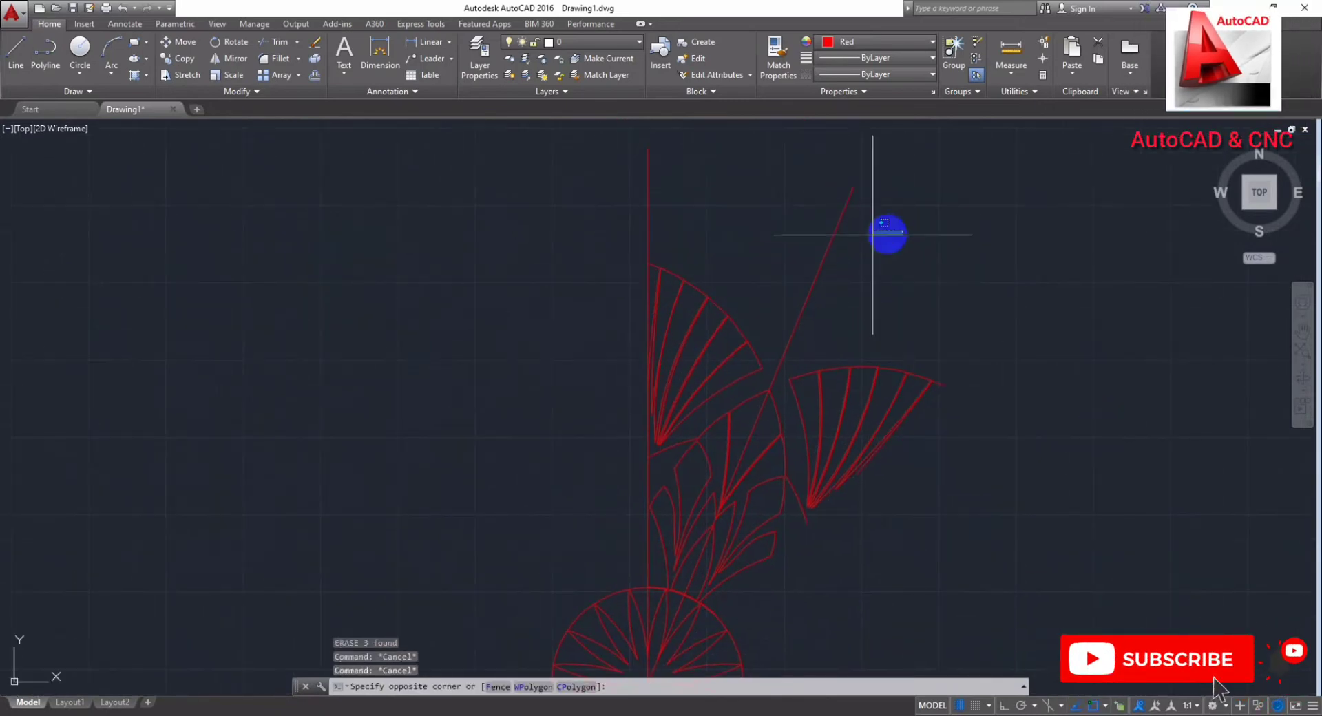
{"action": "type", "text": "e"}
{"action": "key", "text": "Return"}
{"action": "scroll", "coordinate": [803, 292], "scroll_direction": "down", "scroll_amount": 2}
{"action": "middle_click_drag", "start_coordinate": [804, 293], "coordinate": [816, 254]}
{"action": "scroll", "coordinate": [769, 294], "scroll_direction": "up", "scroll_amount": 2}
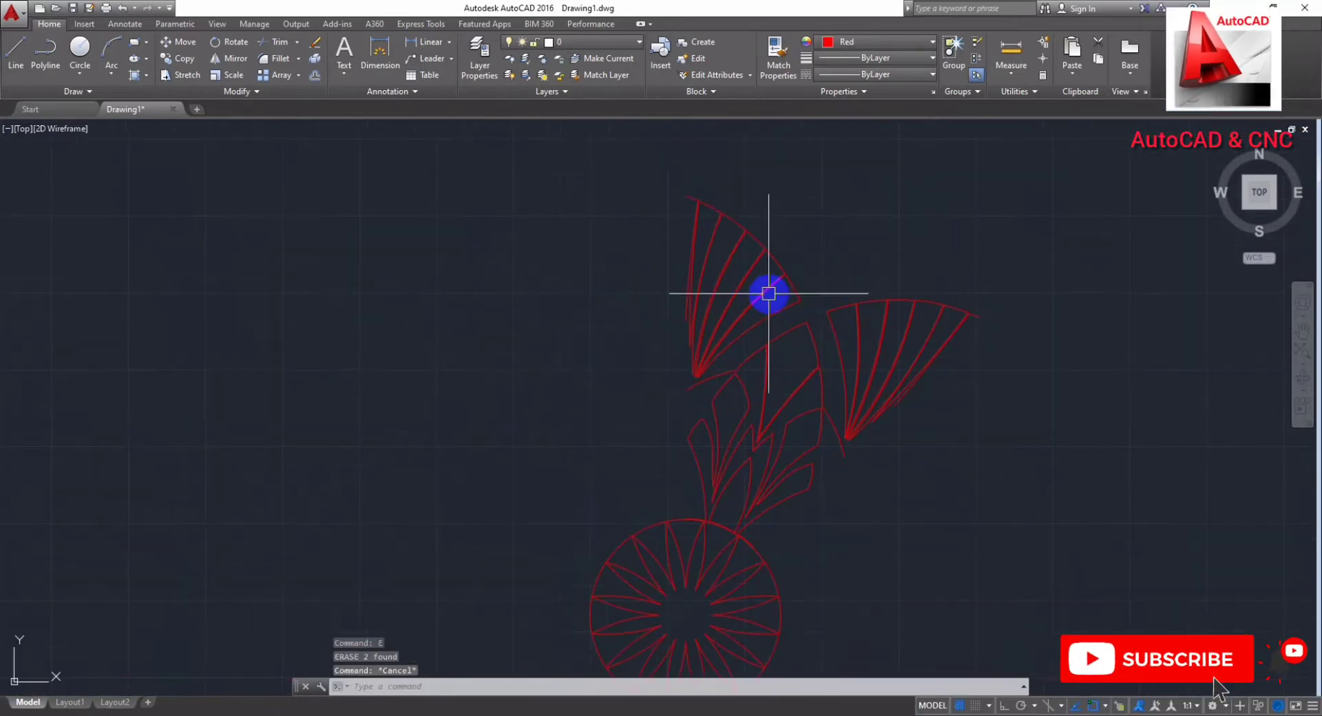
{"action": "mouse_move", "coordinate": [1048, 233]}
{"action": "left_mouse_down"}
{"action": "mouse_move", "coordinate": [748, 523]}
{"action": "mouse_move", "coordinate": [885, 530]}
{"action": "left_mouse_up"}
Step: Polar-array the petal group 8 times, 45° apart, around the circle centre
{"action": "scroll", "coordinate": [774, 437], "scroll_direction": "up", "scroll_amount": 2}
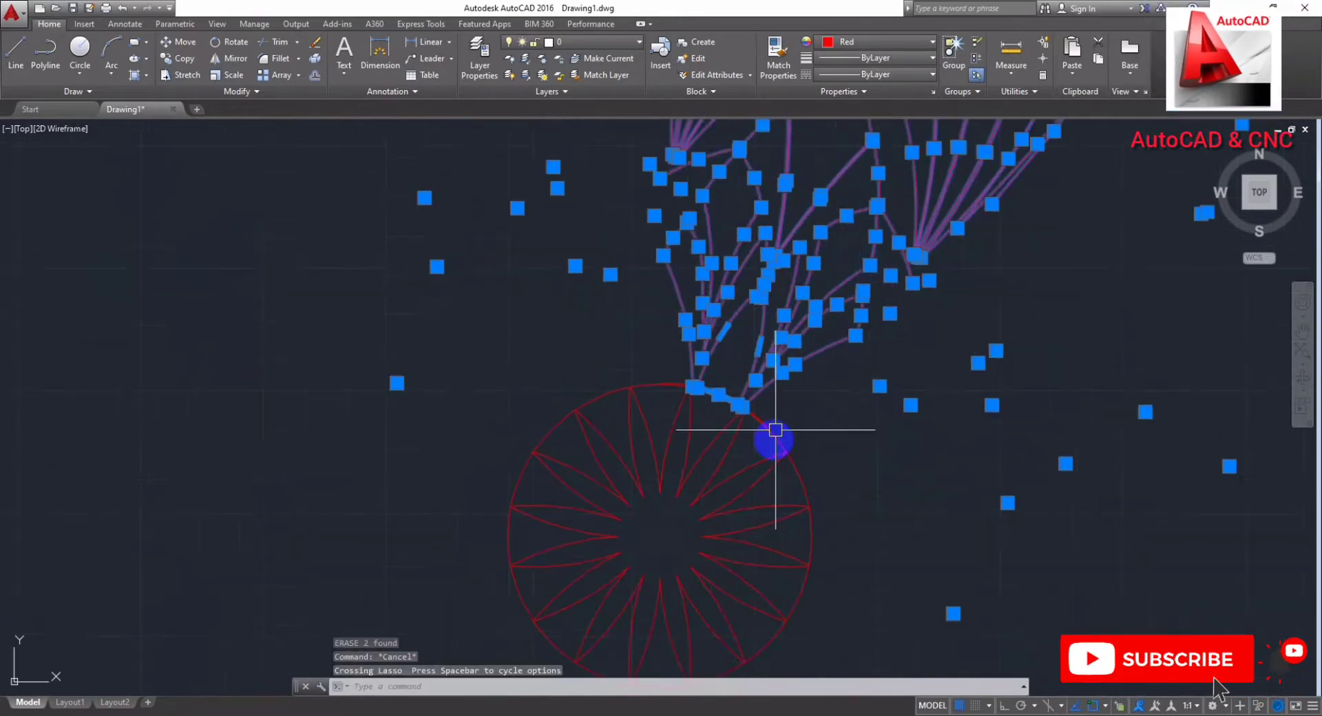
{"action": "middle_click_drag", "start_coordinate": [773, 436], "coordinate": [853, 397]}
{"action": "key", "text": "Return"}
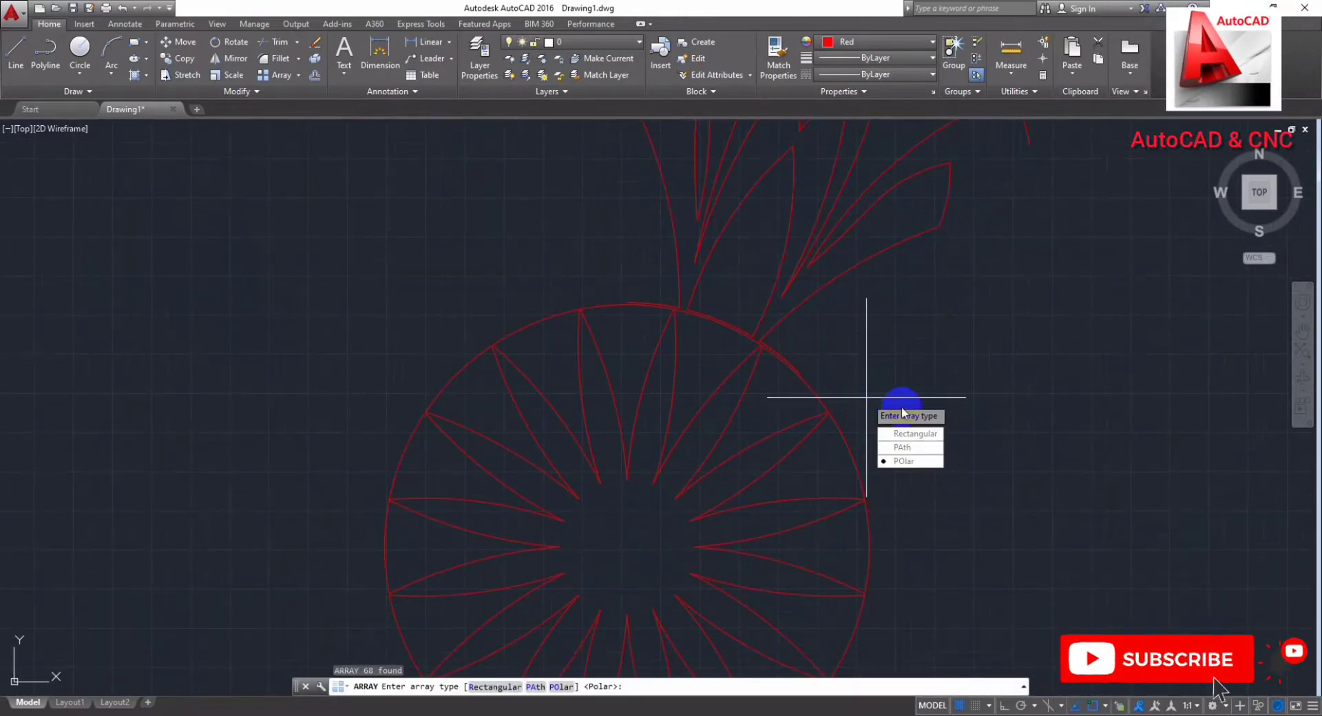
{"action": "left_click", "coordinate": [908, 461]}
{"action": "middle_click_drag", "start_coordinate": [790, 552], "coordinate": [849, 457]}
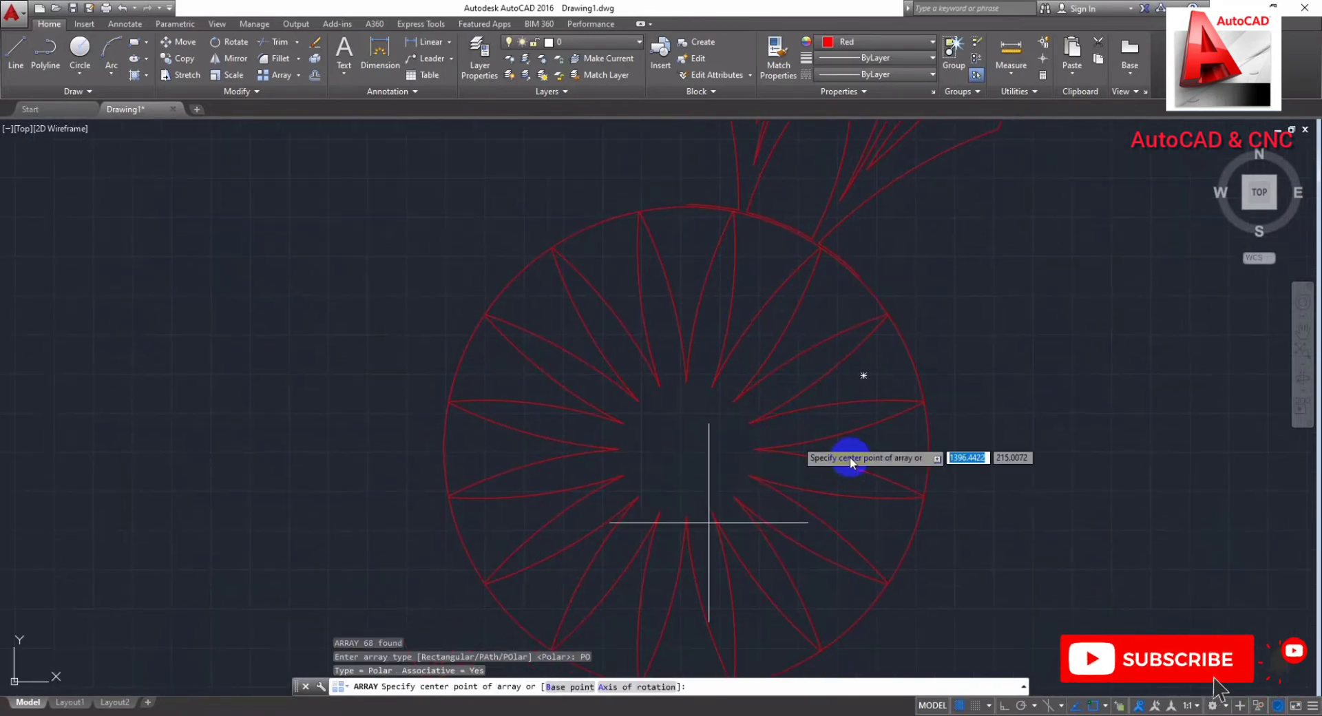
{"action": "left_click", "coordinate": [686, 449]}
{"action": "type", "text": "i"}
{"action": "key", "text": "Return"}
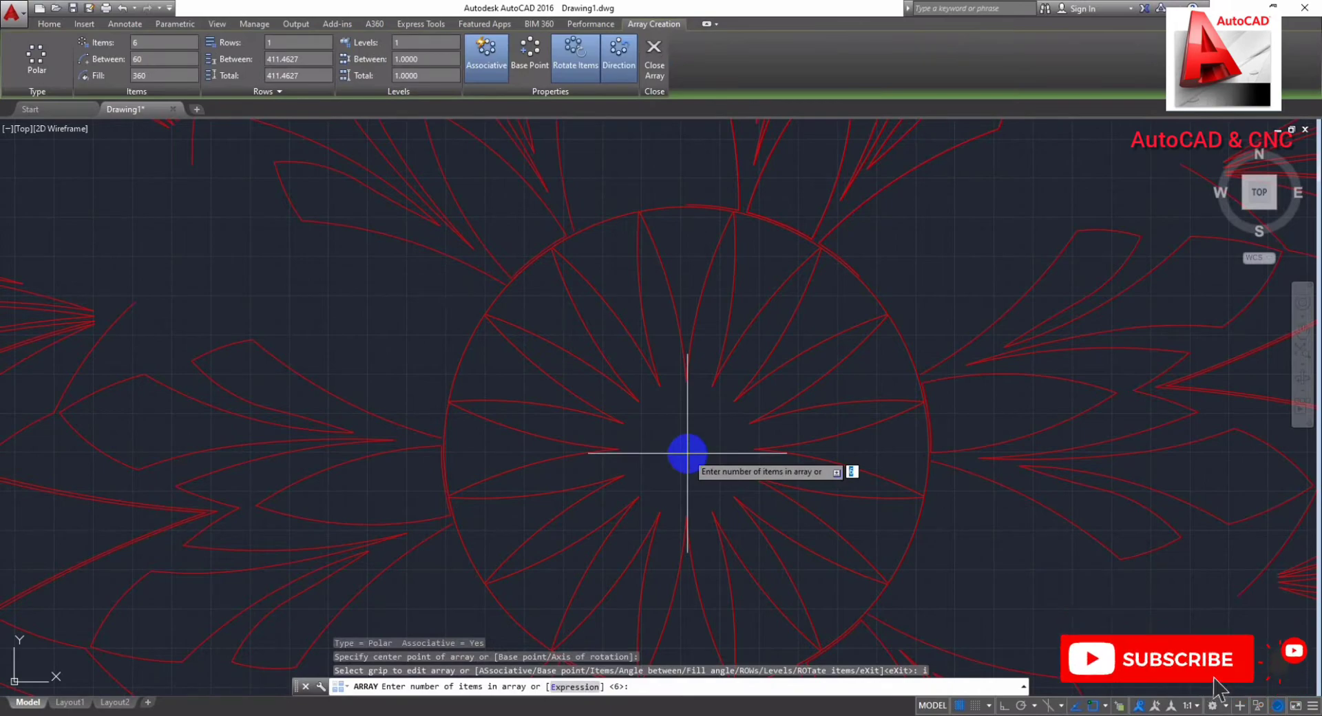
{"action": "key", "text": "Return"}
{"action": "key", "text": "Escape"}
Step: Select the finished petal array to check the complete rosette
{"action": "scroll", "coordinate": [670, 437], "scroll_direction": "down", "scroll_amount": 6}
{"action": "middle_click_drag", "start_coordinate": [784, 375], "coordinate": [779, 390]}
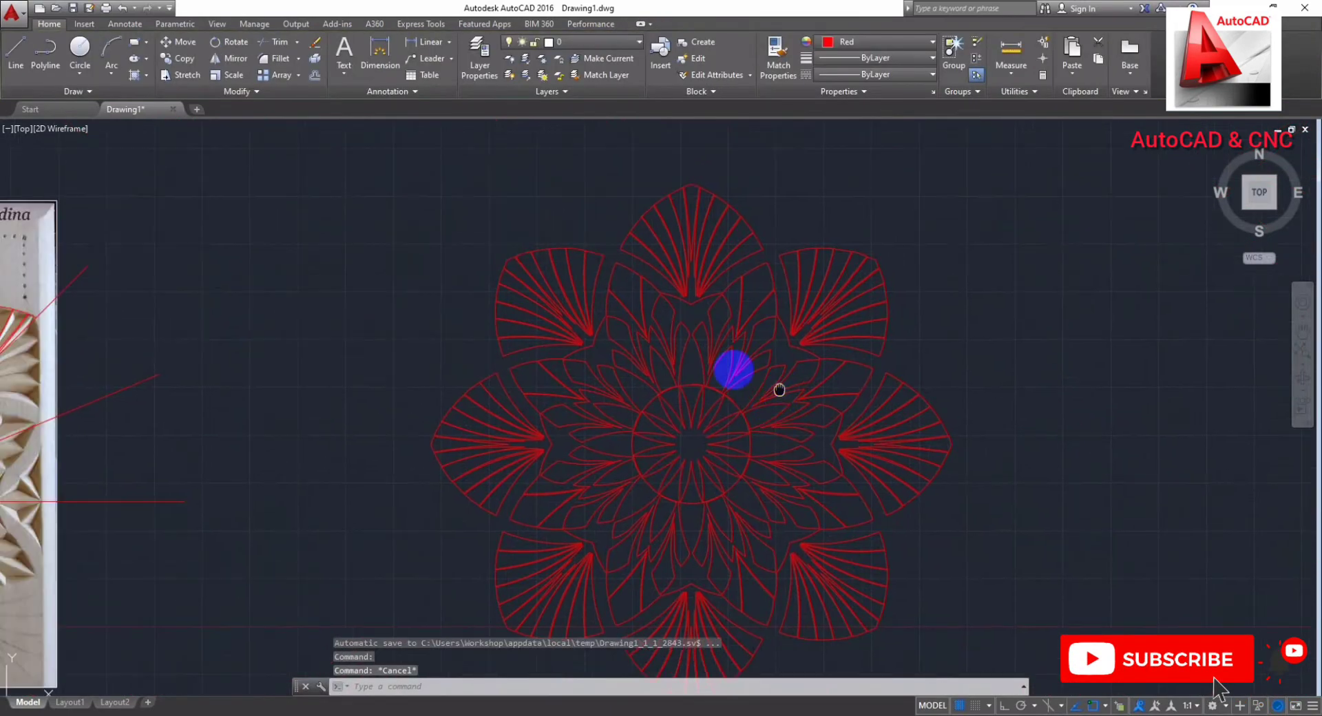
{"action": "left_click", "coordinate": [783, 369]}
{"action": "scroll", "coordinate": [640, 352], "scroll_direction": "up", "scroll_amount": 4}
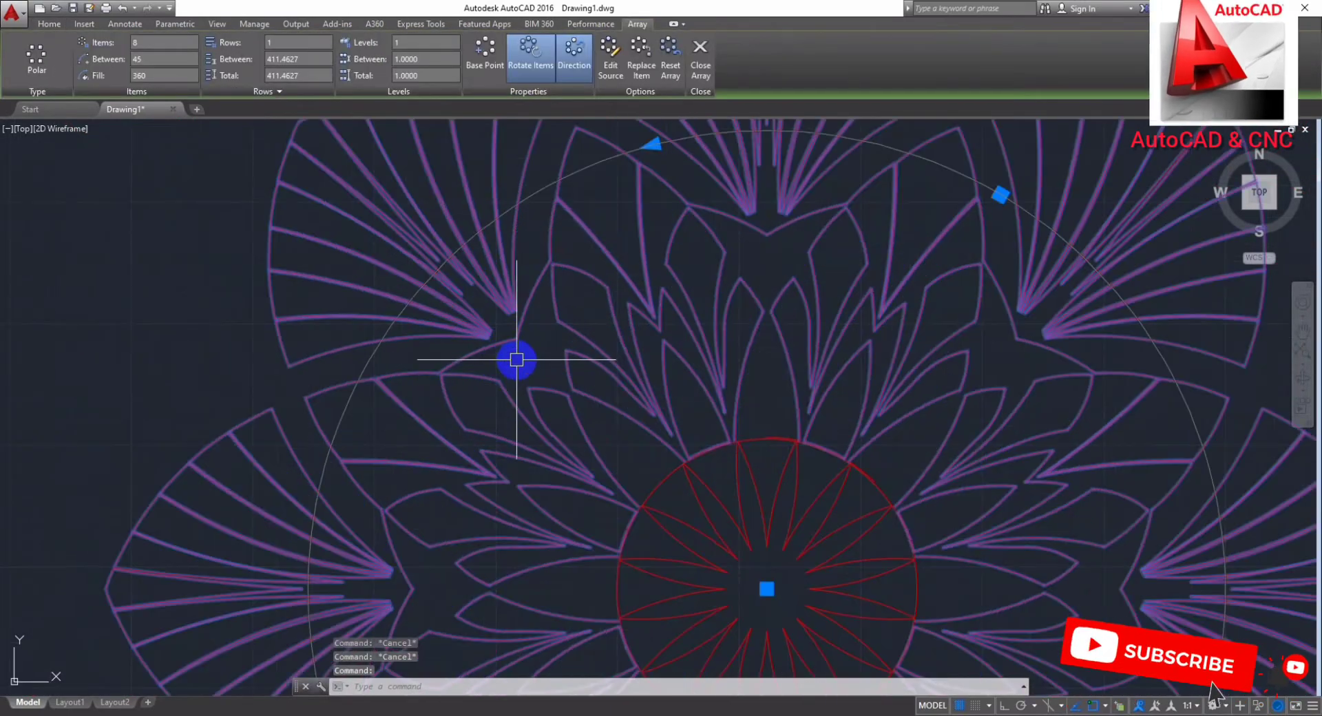
{"action": "scroll", "coordinate": [516, 359], "scroll_direction": "up", "scroll_amount": 2}
{"action": "scroll", "coordinate": [605, 274], "scroll_direction": "up", "scroll_amount": 2}
{"action": "scroll", "coordinate": [628, 323], "scroll_direction": "up", "scroll_amount": 1}
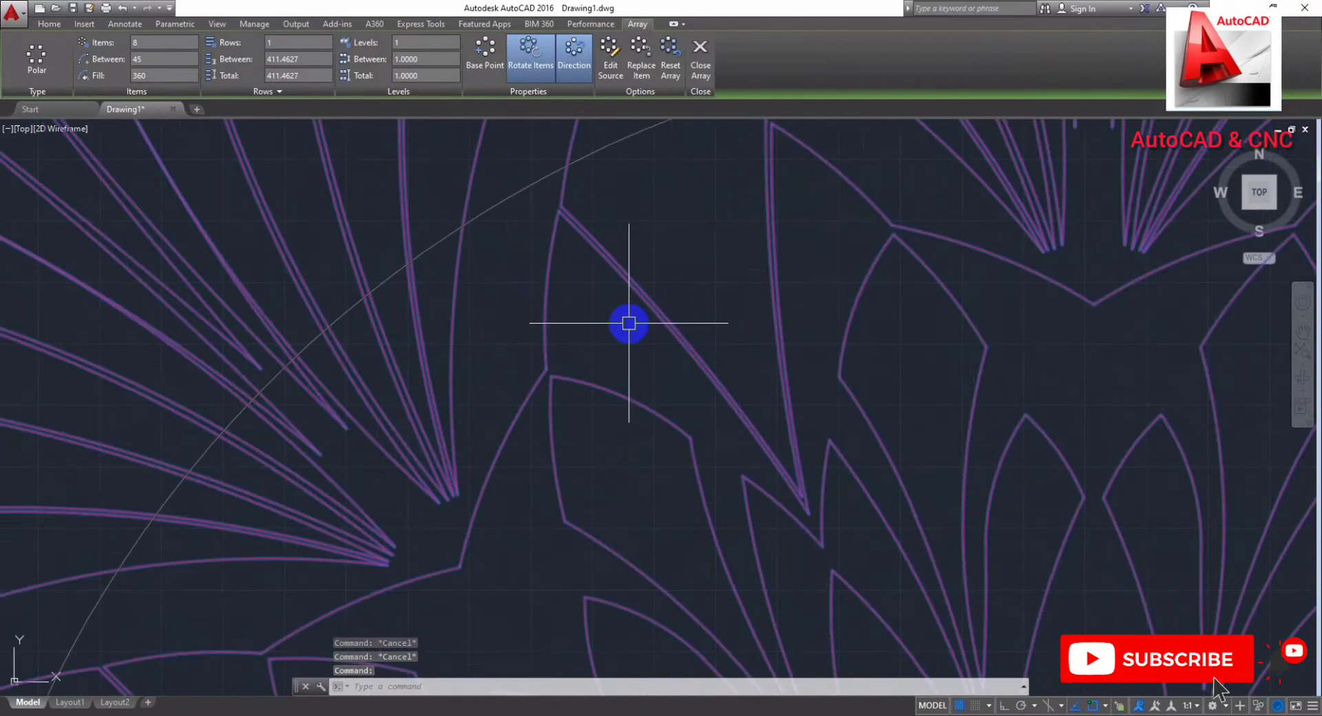
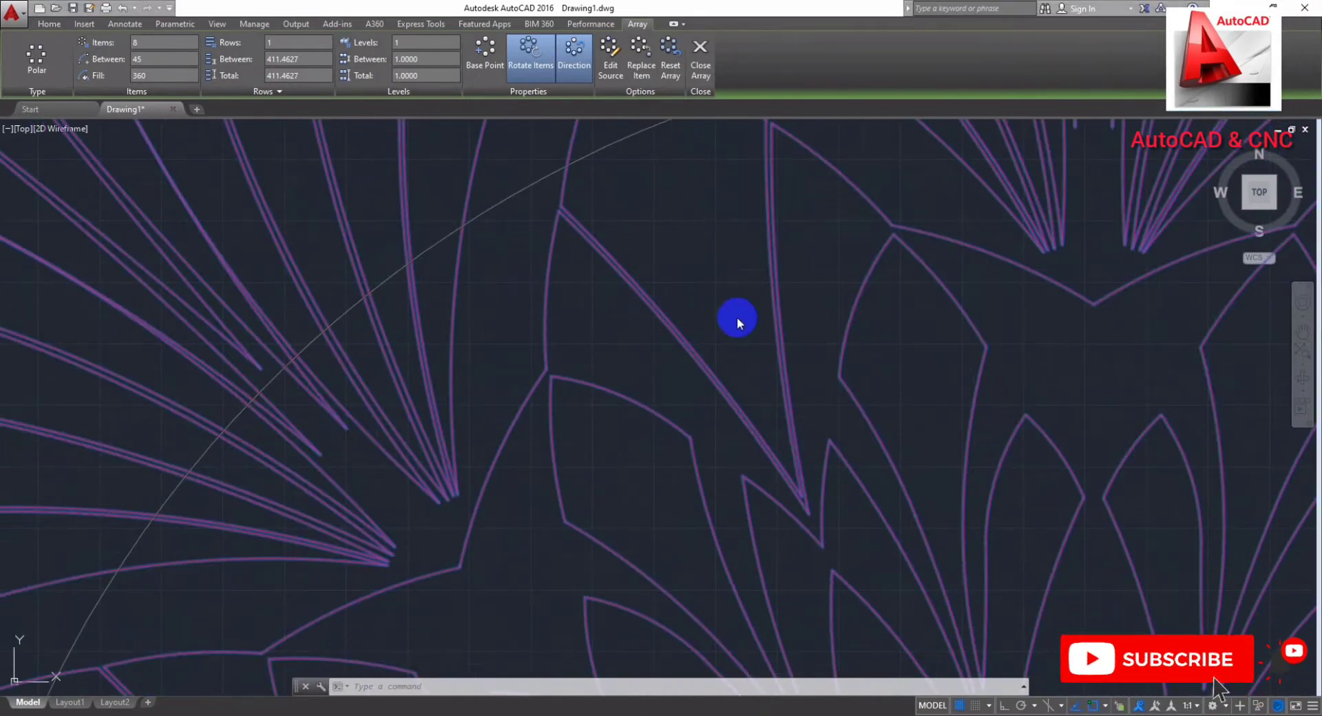
Step: Explode the flower array (X) into separate lines
{"action": "scroll", "coordinate": [710, 328], "scroll_direction": "down", "scroll_amount": 5}
{"action": "scroll", "coordinate": [683, 333], "scroll_direction": "down", "scroll_amount": 2}
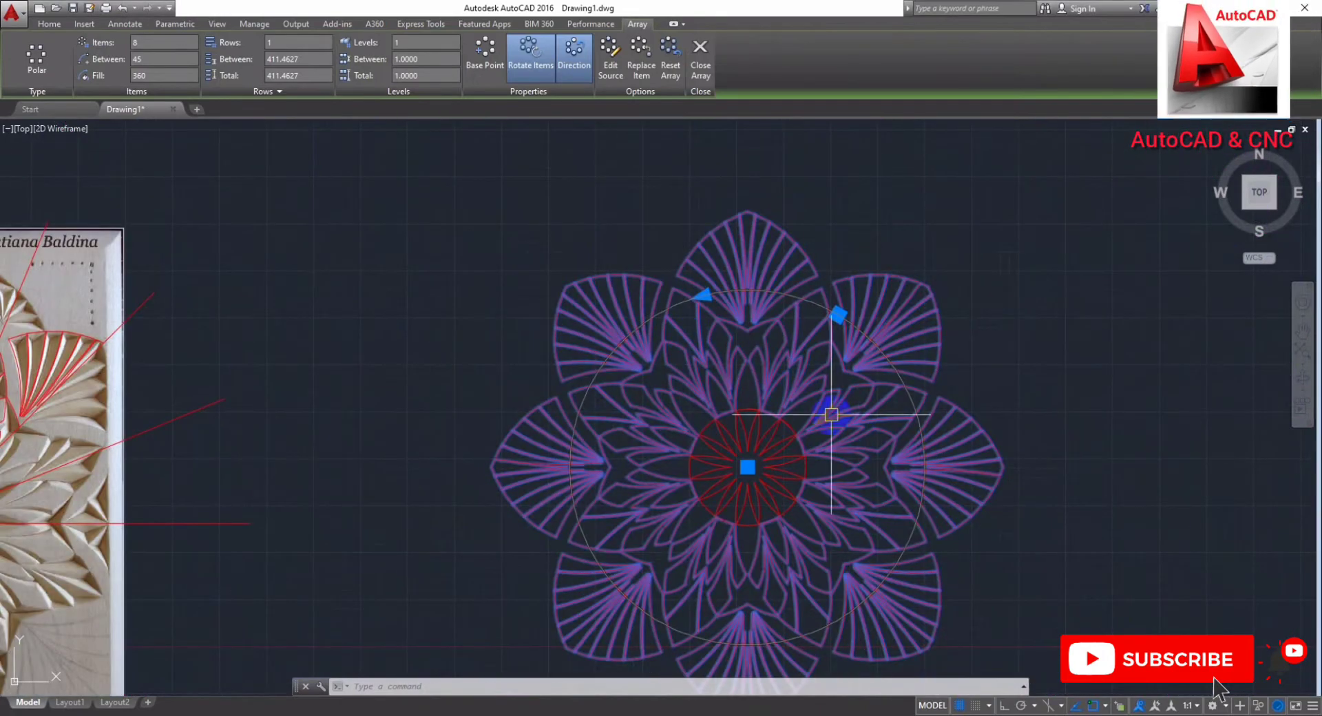
{"action": "middle_click_drag", "start_coordinate": [960, 464], "coordinate": [859, 387]}
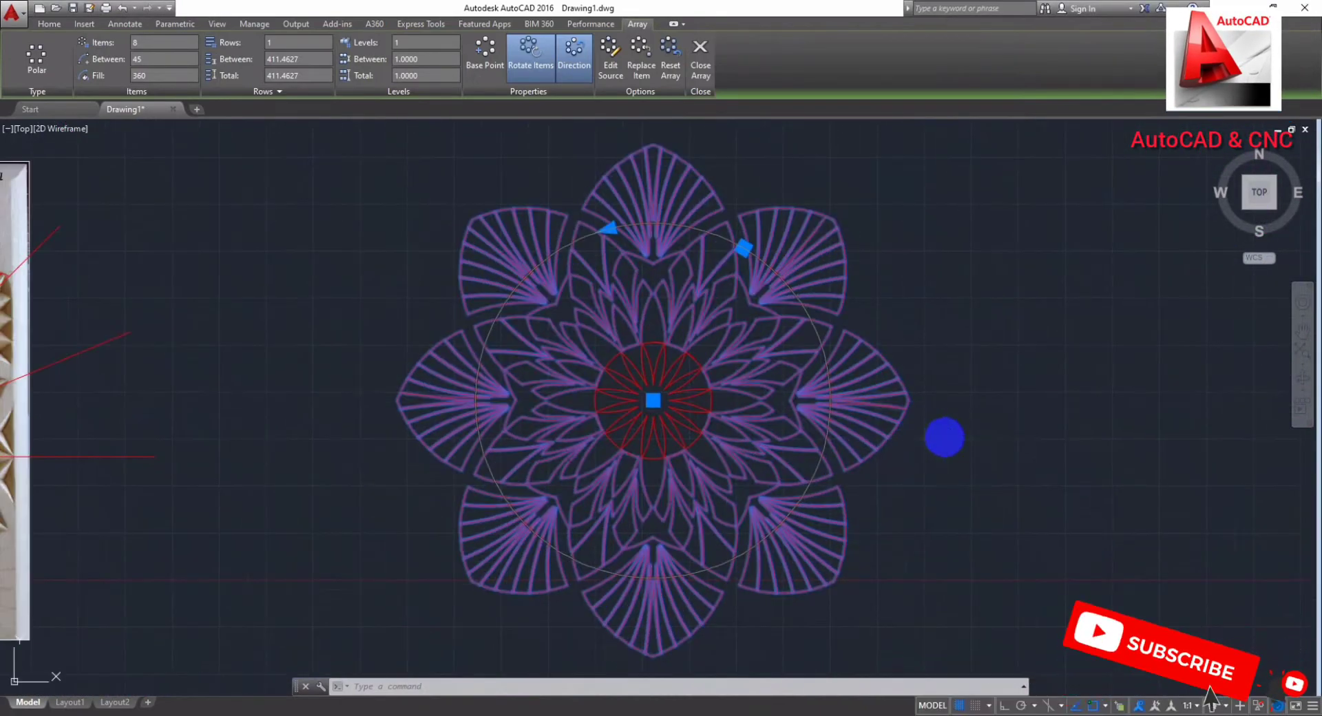
{"action": "type", "text": "x"}
{"action": "key", "text": "Return"}
{"action": "key", "text": "Escape"}
{"action": "key", "text": "Escape"}
Step: Join all of the flower's lines into polylines using a crossing window
{"action": "scroll", "coordinate": [591, 228], "scroll_direction": "up", "scroll_amount": 5}
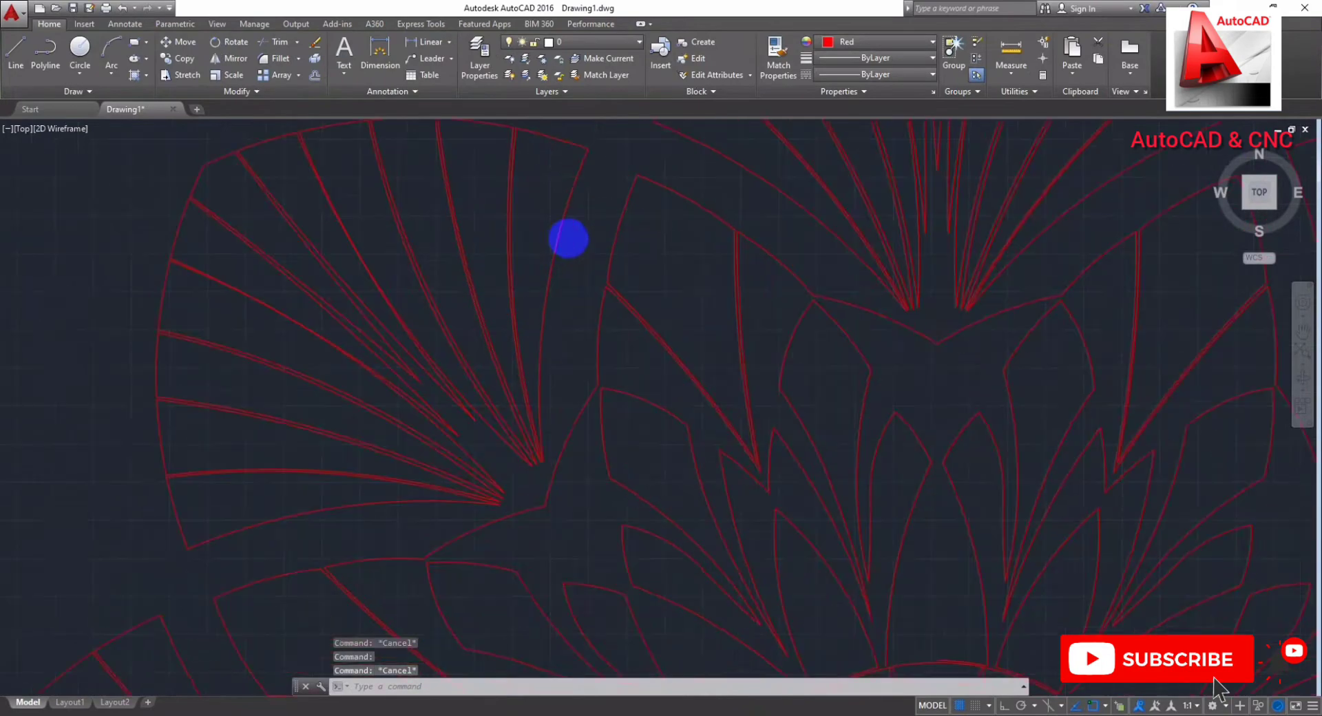
{"action": "scroll", "coordinate": [634, 239], "scroll_direction": "down", "scroll_amount": 5}
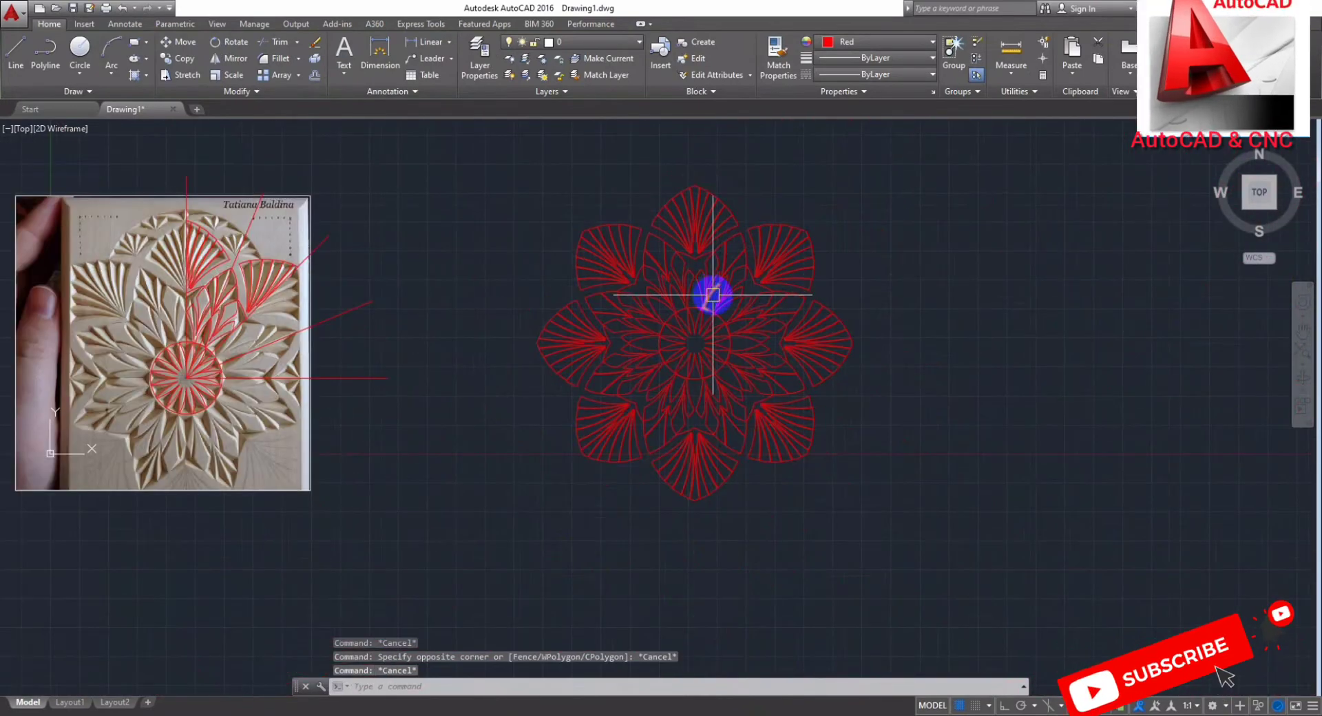
{"action": "type", "text": "j"}
{"action": "key", "text": "Return"}
{"action": "left_click", "coordinate": [919, 157]}
{"action": "left_click", "coordinate": [495, 573]}
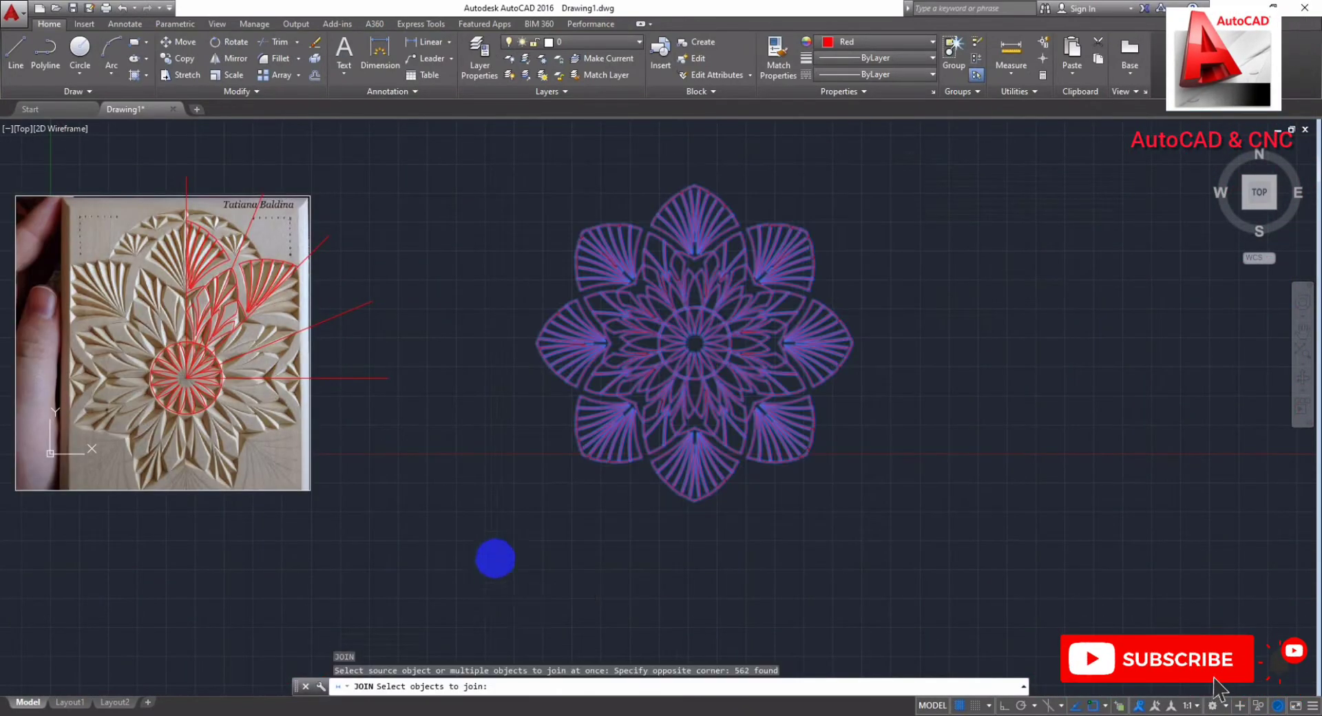
{"action": "key", "text": "Return"}
Step: Erase the reference photo and red guide lines, leaving the flower centred
{"action": "middle_click_drag", "start_coordinate": [428, 431], "coordinate": [596, 448]}
{"action": "key", "text": "Escape"}
{"action": "left_click", "coordinate": [507, 177]}
{"action": "left_click", "coordinate": [313, 528]}
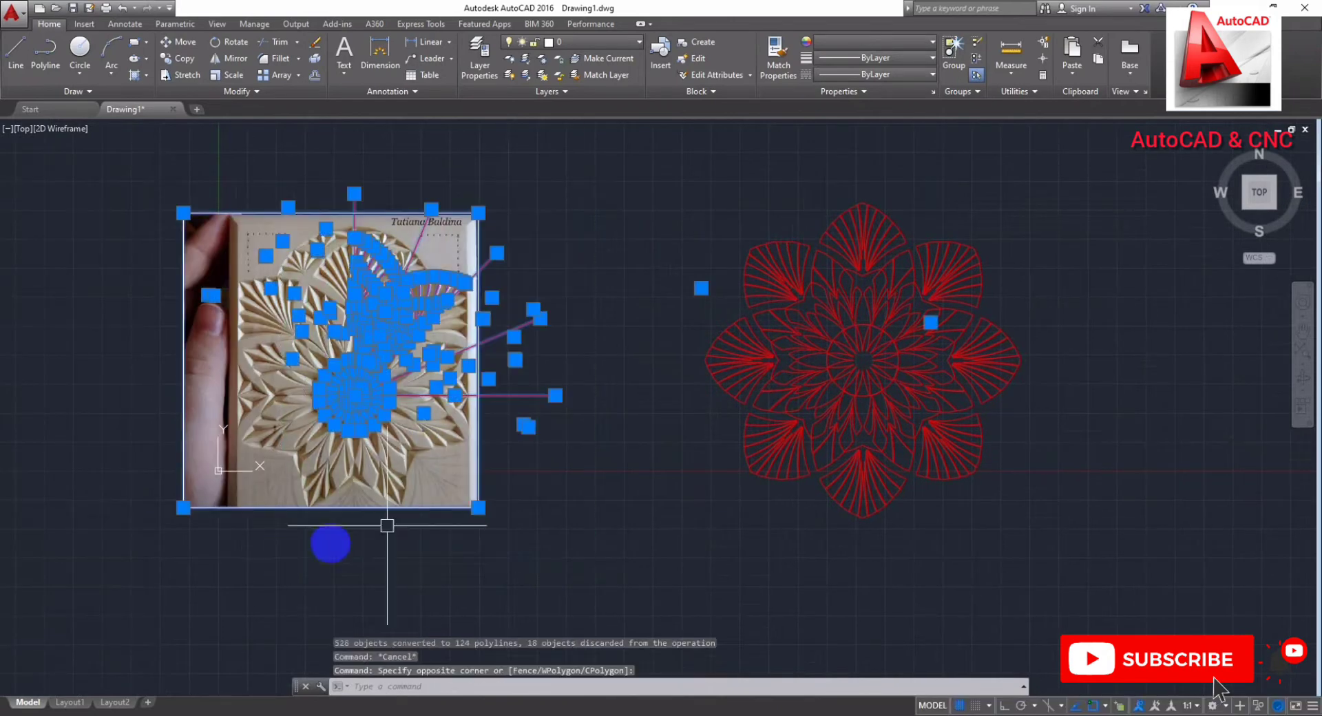
{"action": "key", "text": "Delete"}
{"action": "middle_click_drag", "start_coordinate": [764, 447], "coordinate": [561, 448]}
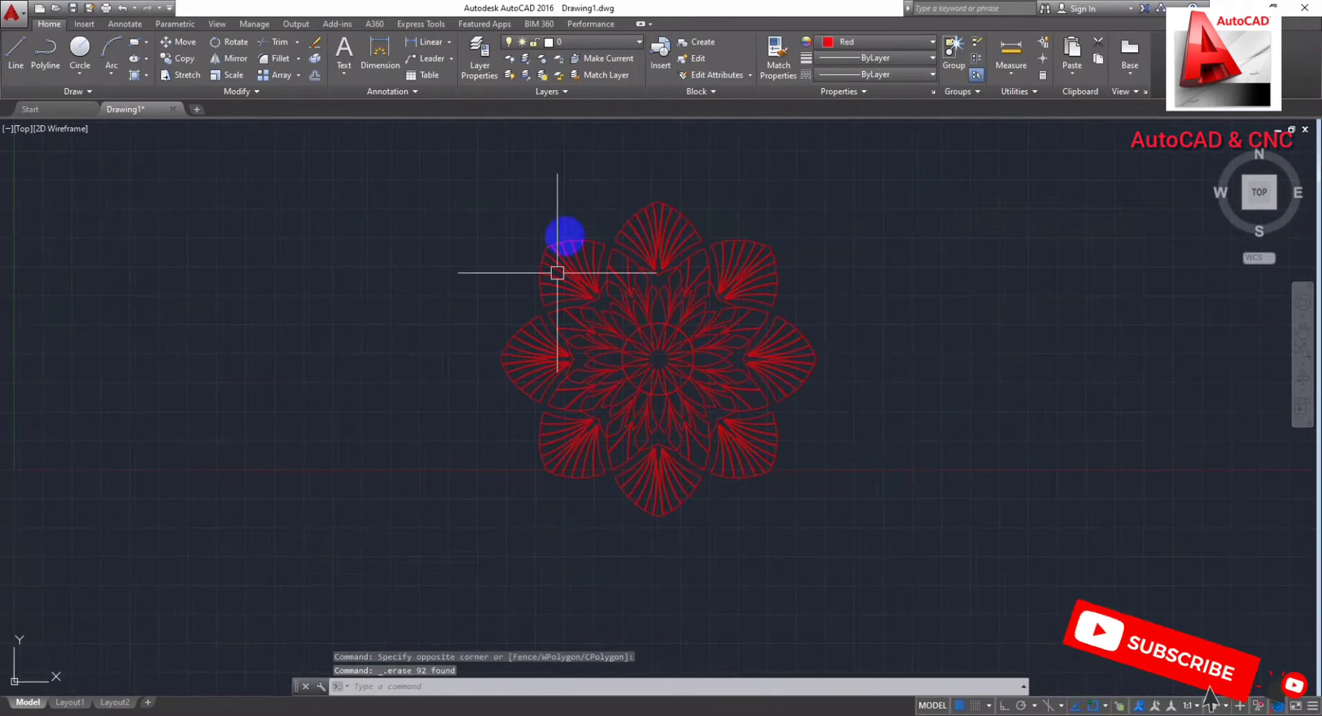
{"action": "type", "text": "rec"}
{"action": "key", "text": "Return"}
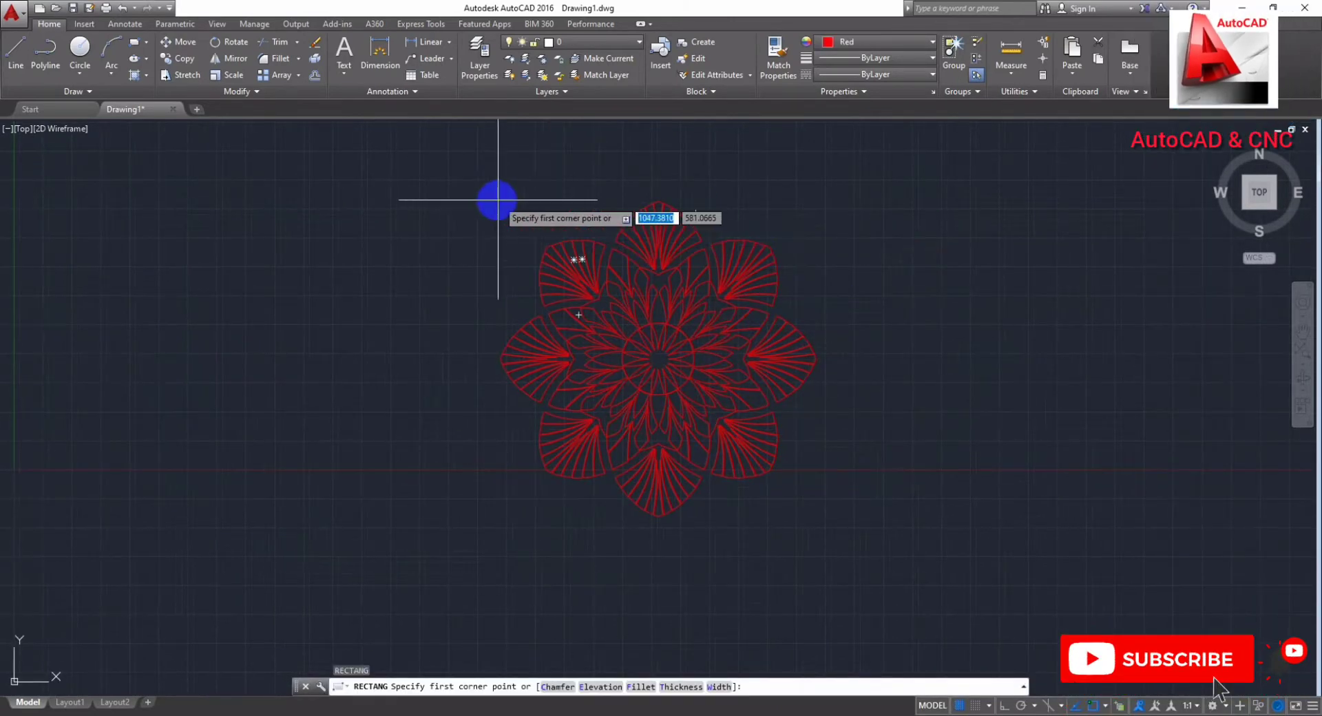
Step: Draw a rectangle from above-left to below-right of the flower to frame it
{"action": "left_click", "coordinate": [482, 187]}
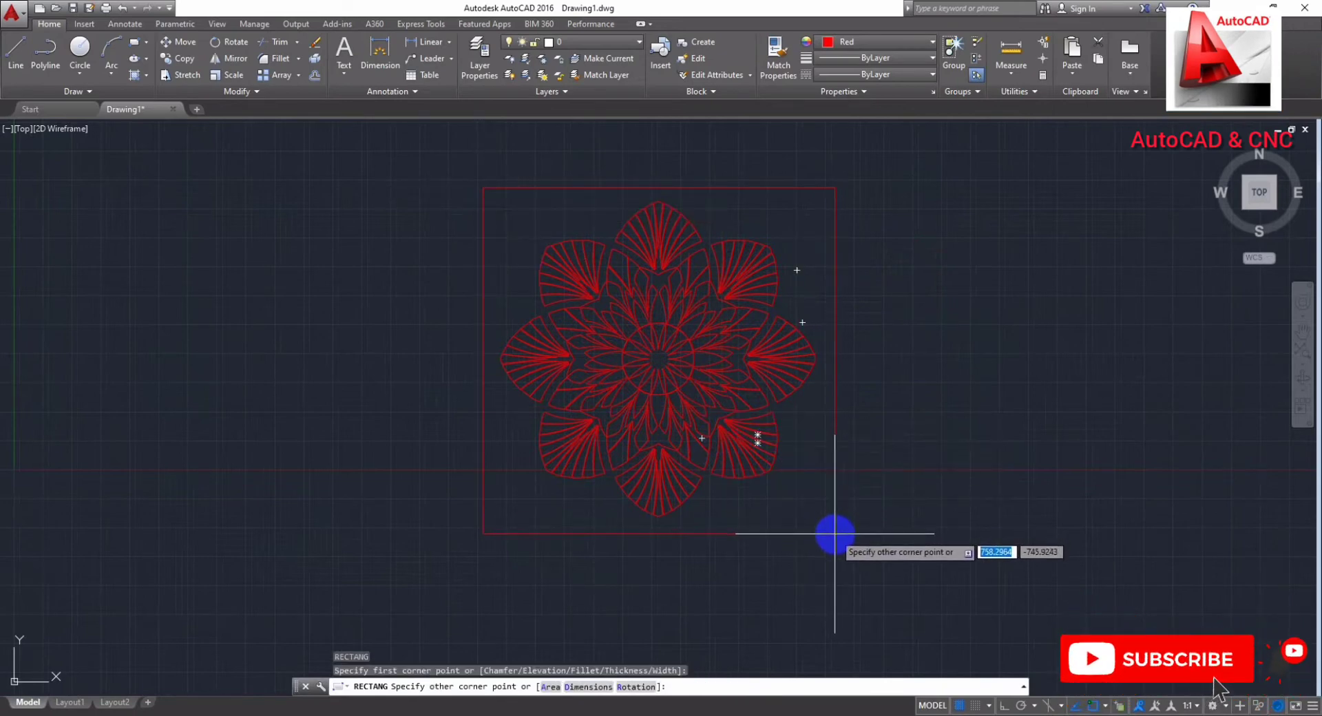
{"action": "left_click", "coordinate": [836, 533]}
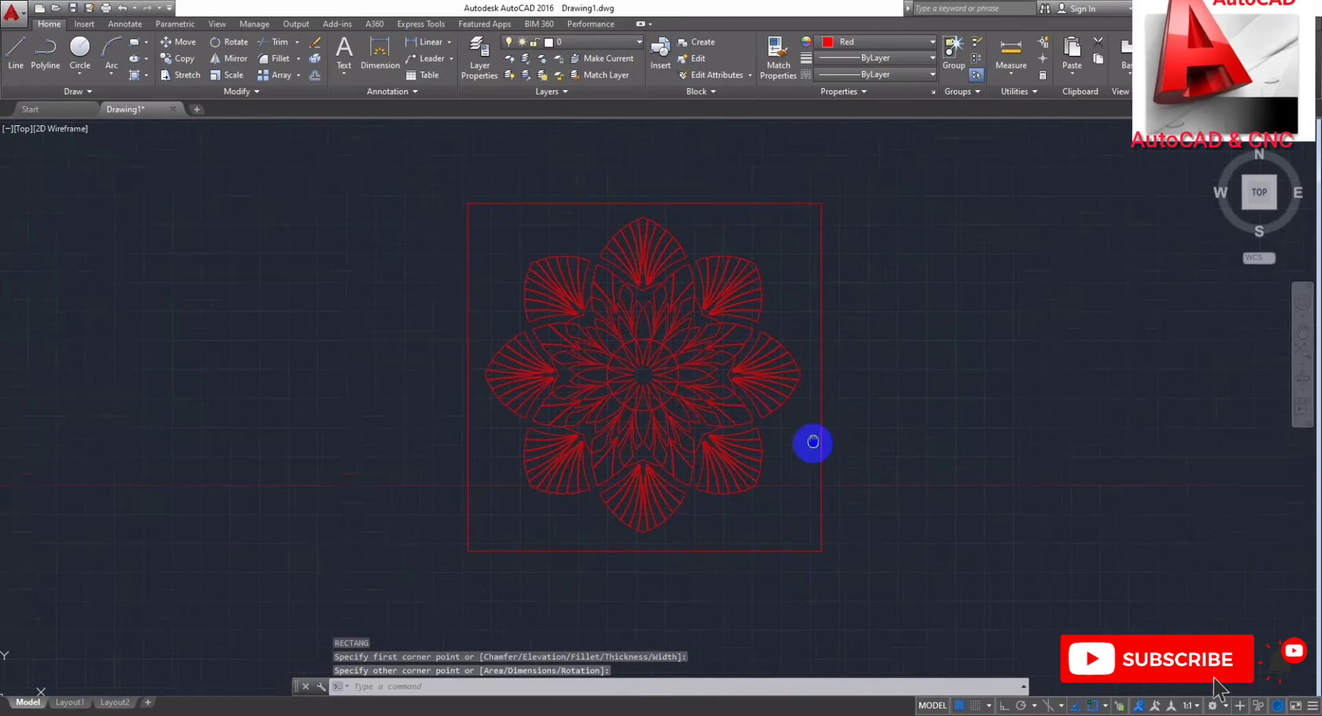
{"action": "scroll", "coordinate": [679, 377], "scroll_direction": "up", "scroll_amount": 4}
{"action": "scroll", "coordinate": [398, 230], "scroll_direction": "down", "scroll_amount": 1}
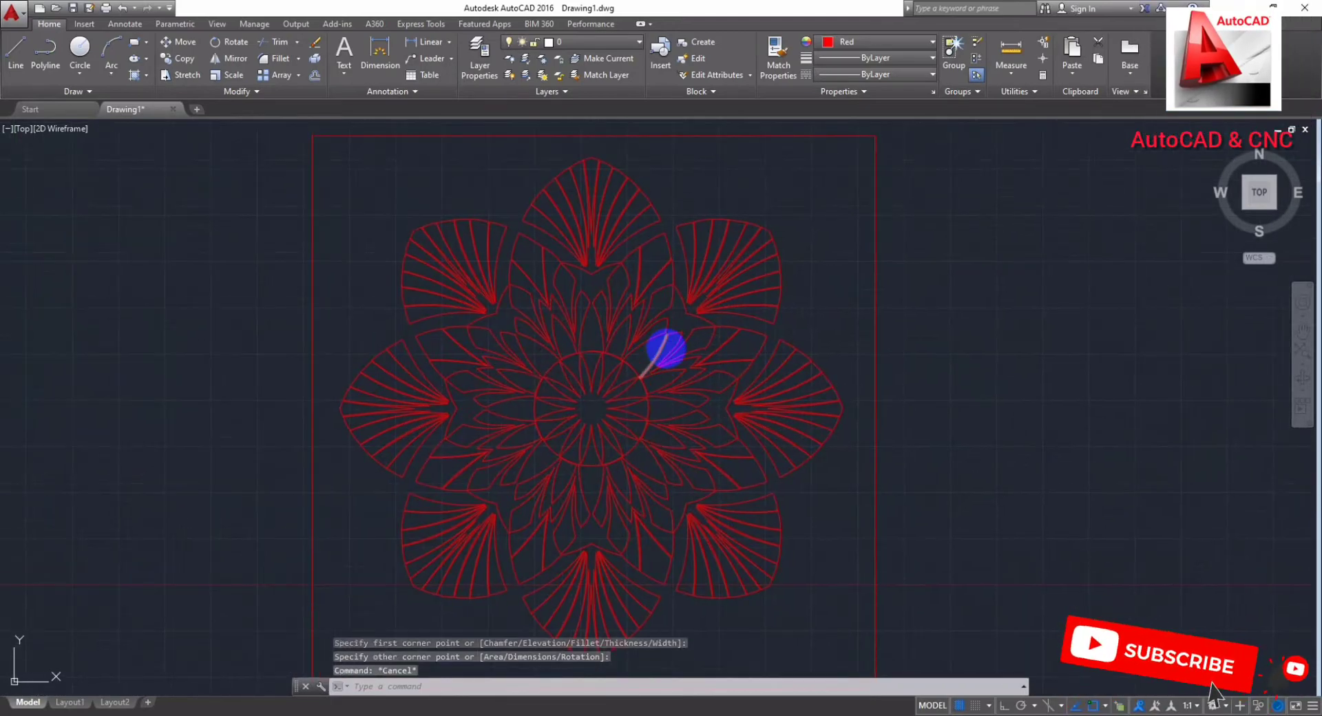
Step: Save the drawing
{"action": "key", "text": "Escape"}
{"action": "key", "text": "ctrl+s"}
{"action": "key", "text": "Return"}
Step: Fillet the corner between the arc and line at the top of the central circle
{"action": "scroll", "coordinate": [610, 356], "scroll_direction": "up", "scroll_amount": 5}
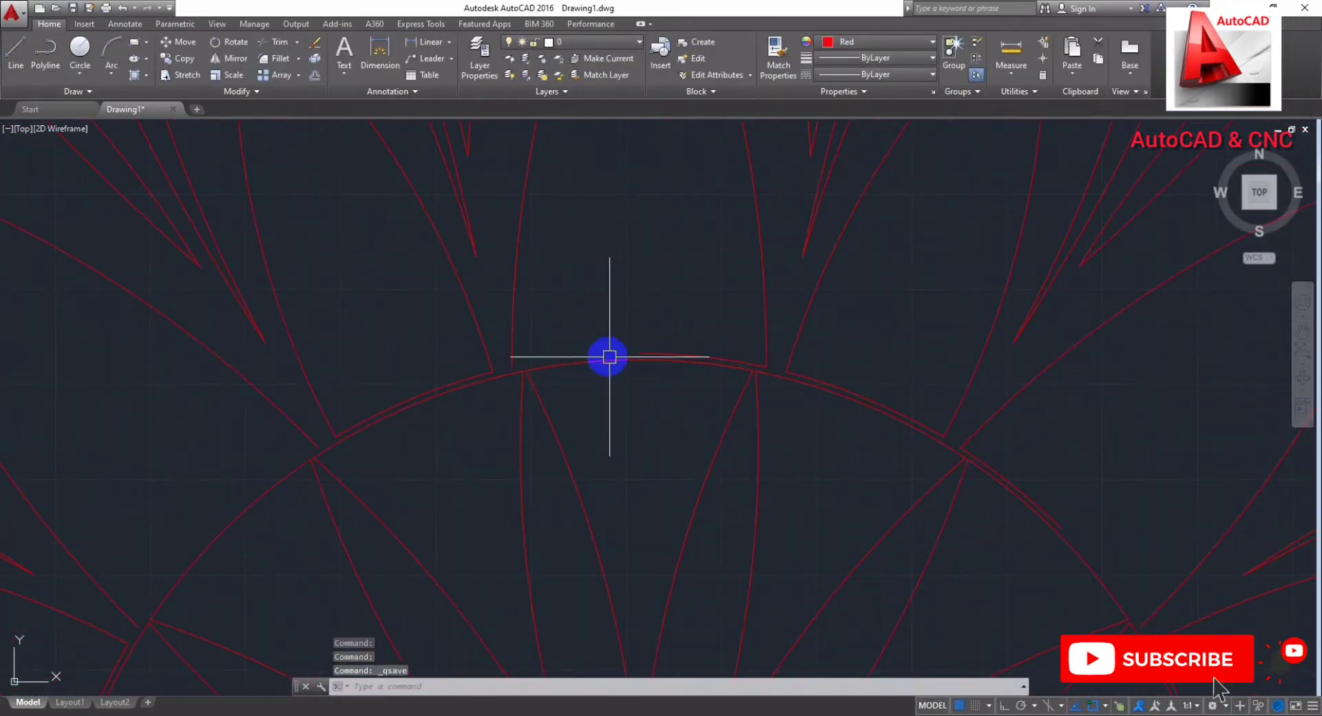
{"action": "scroll", "coordinate": [684, 422], "scroll_direction": "down", "scroll_amount": 2}
{"action": "scroll", "coordinate": [685, 478], "scroll_direction": "down", "scroll_amount": 2}
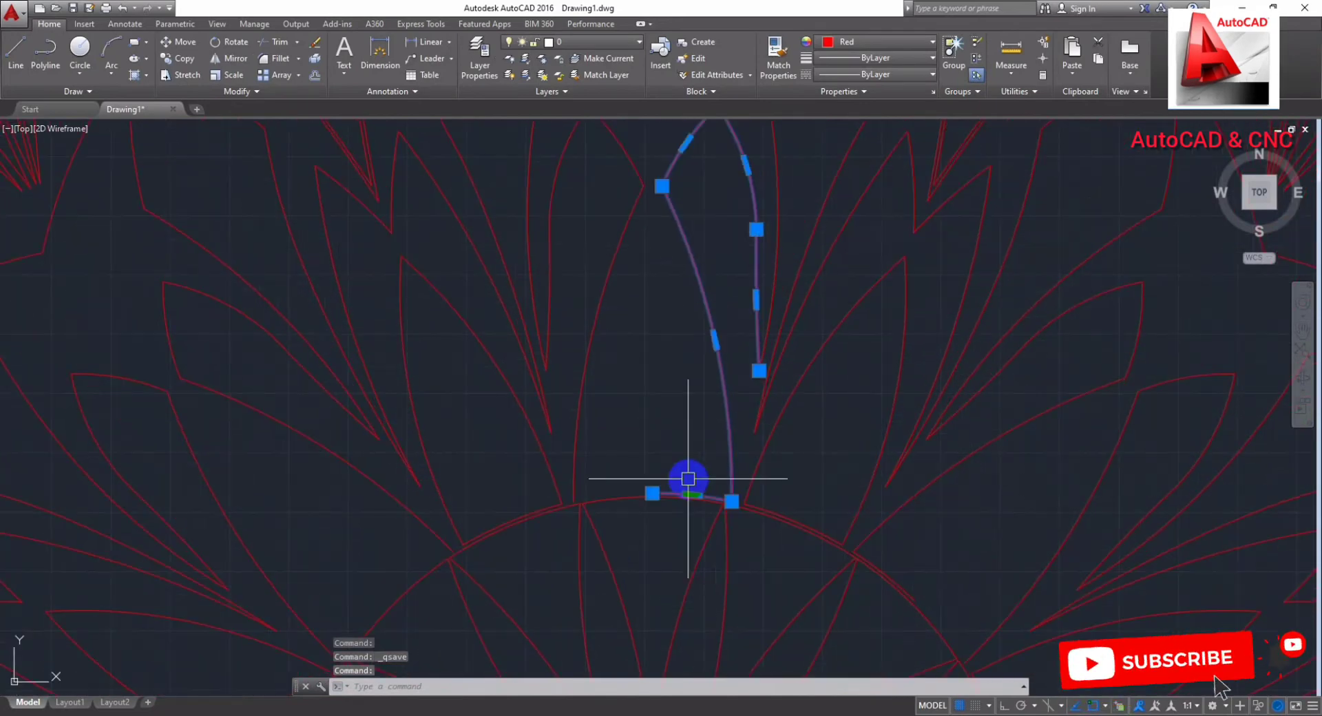
{"action": "key", "text": "Escape"}
{"action": "scroll", "coordinate": [681, 410], "scroll_direction": "down", "scroll_amount": 2}
{"action": "mouse_move", "coordinate": [682, 410]}
{"action": "middle_mouse_down"}
{"action": "mouse_move", "coordinate": [724, 444]}
{"action": "mouse_move", "coordinate": [689, 414]}
{"action": "middle_mouse_up"}
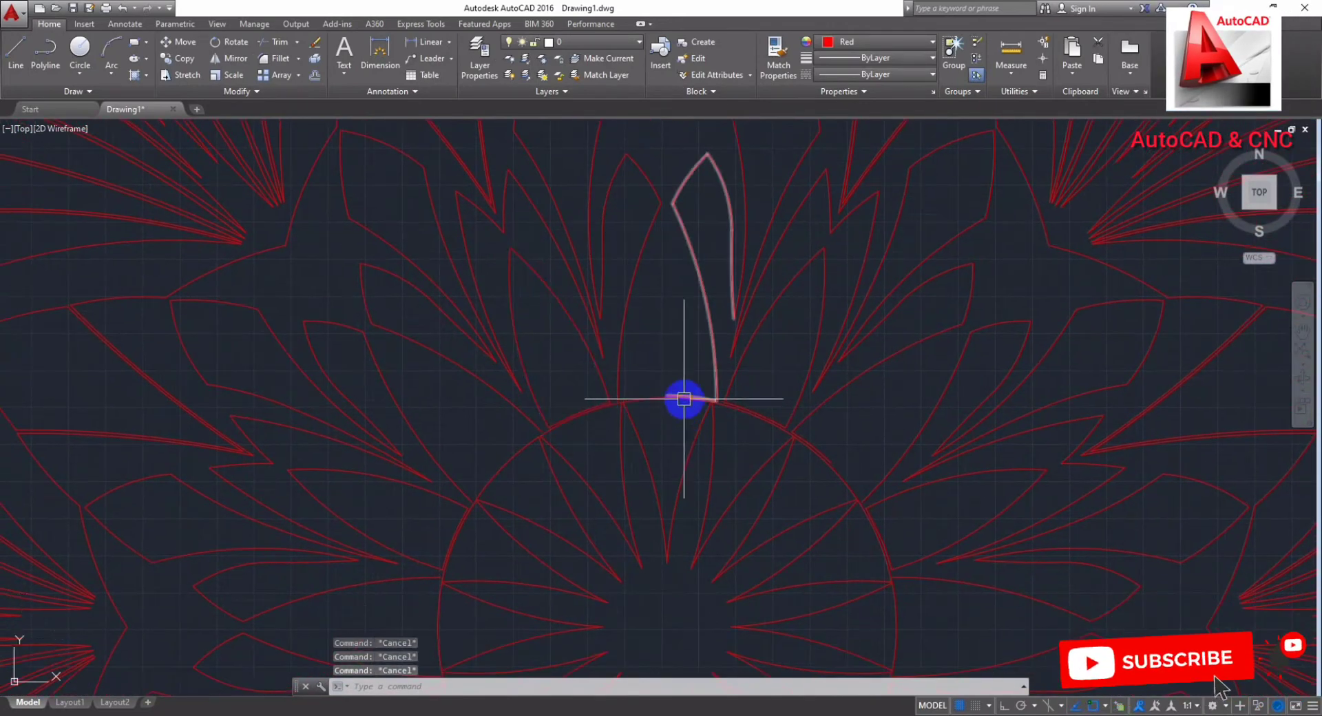
{"action": "scroll", "coordinate": [683, 398], "scroll_direction": "up", "scroll_amount": 2}
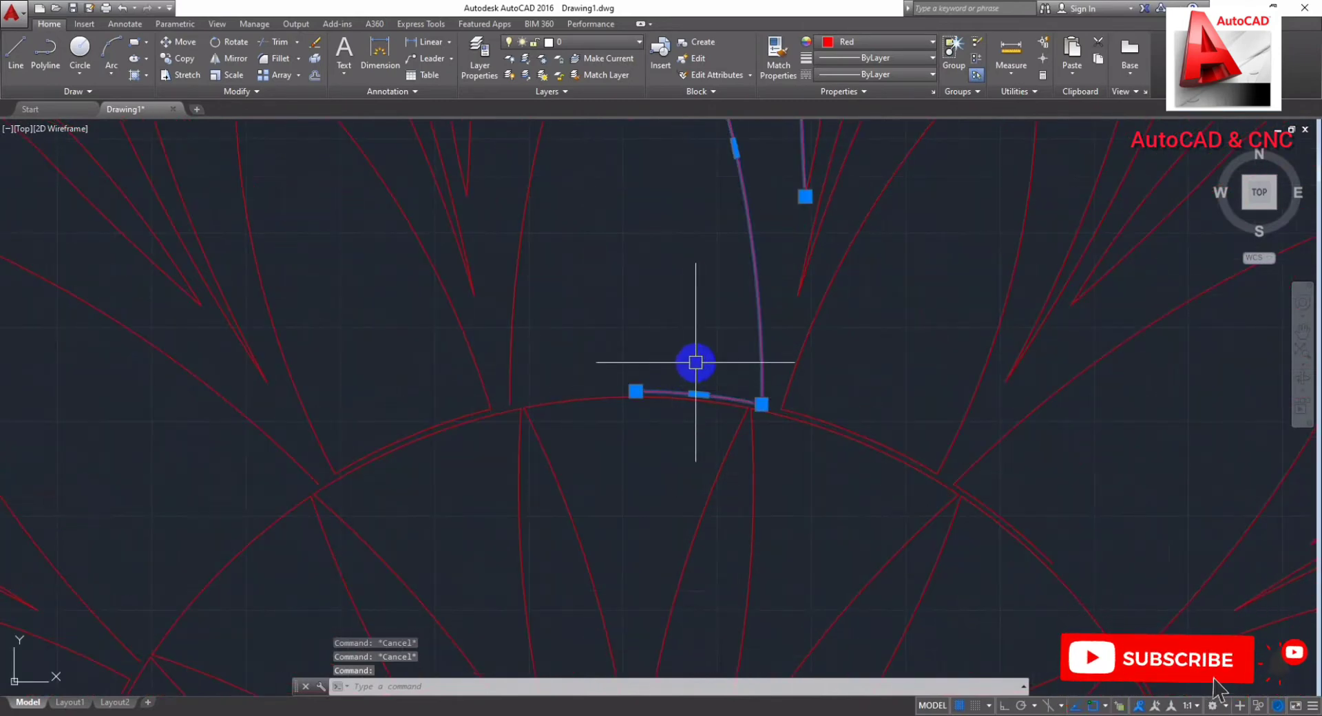
{"action": "type", "text": "f"}
{"action": "key", "text": "Return"}
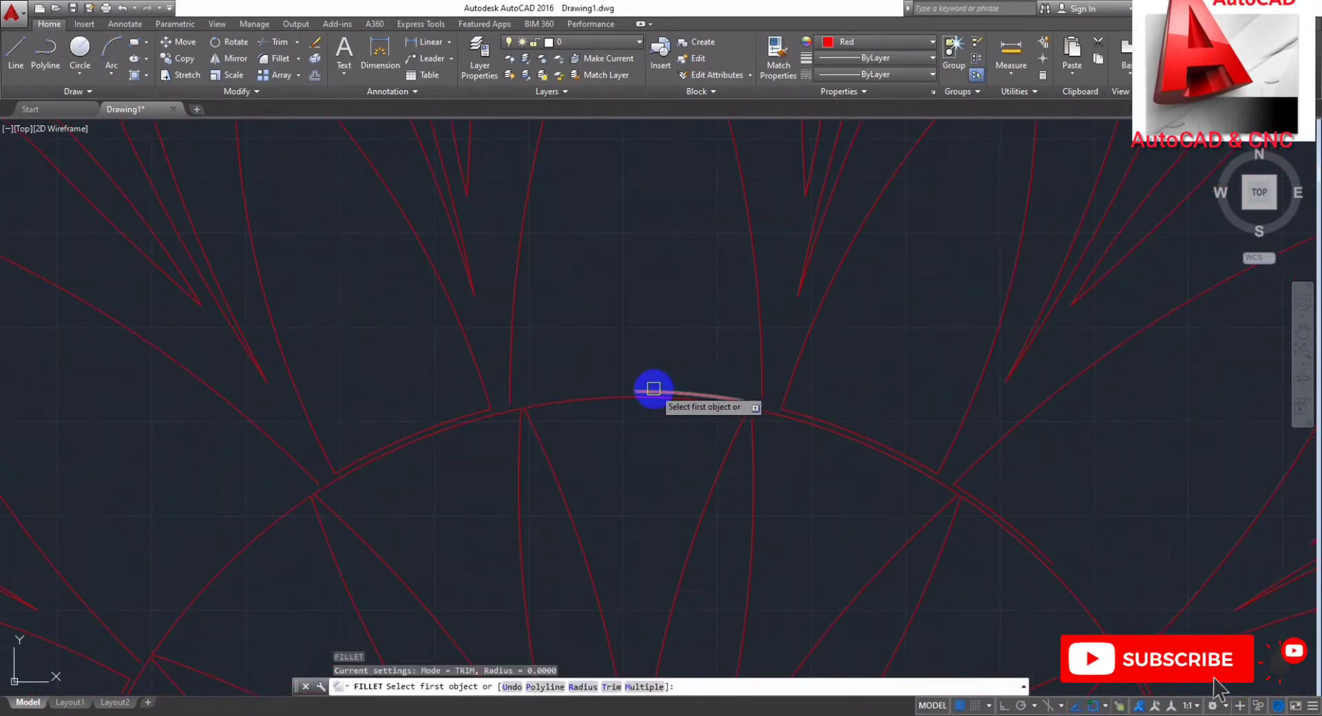
{"action": "left_click", "coordinate": [652, 393]}
{"action": "key", "text": "Escape"}
{"action": "key", "text": "Escape"}
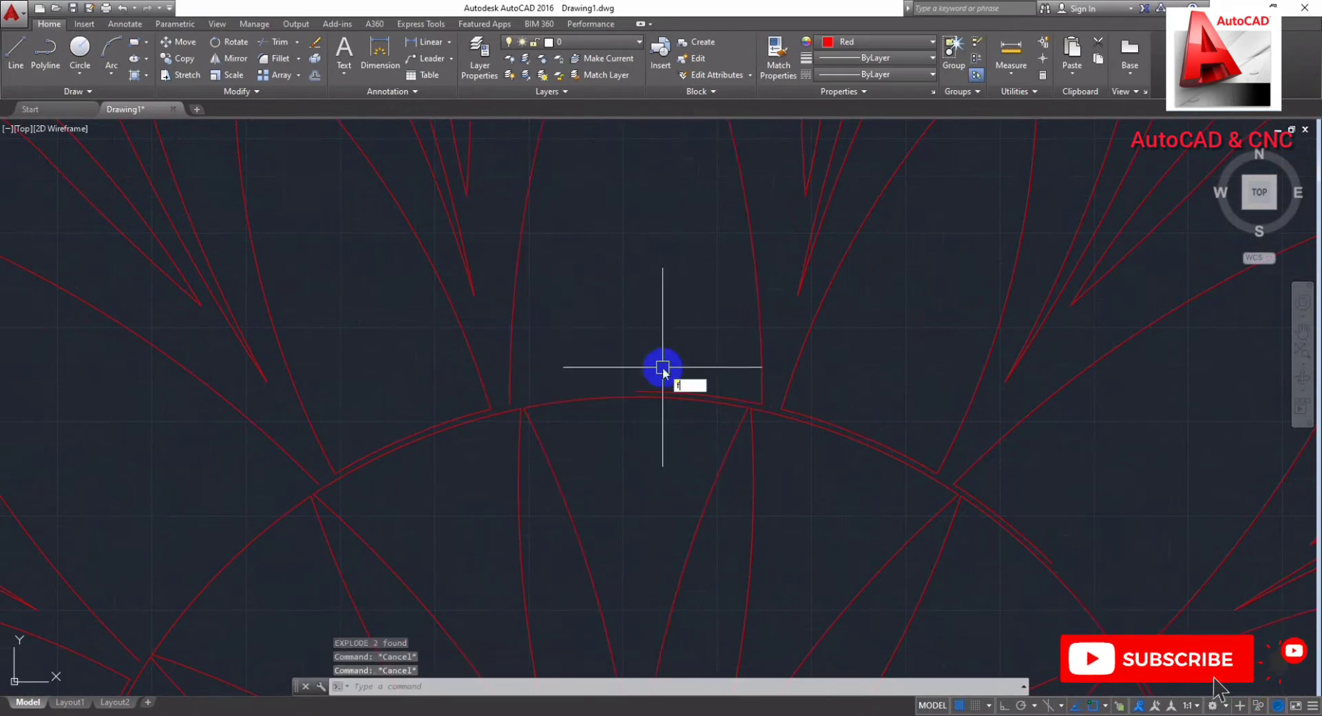
{"action": "key", "text": "Return"}
{"action": "left_click", "coordinate": [510, 339]}
{"action": "key", "text": "Return"}
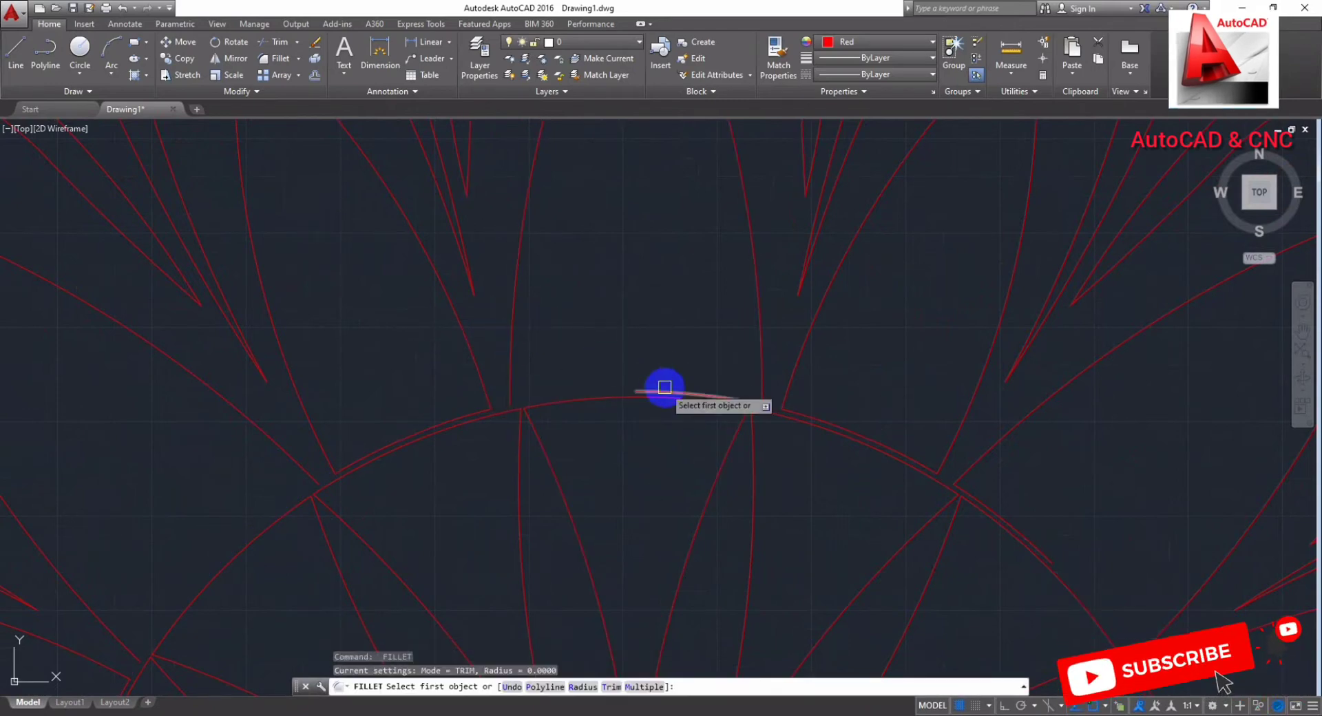
{"action": "left_click", "coordinate": [662, 387]}
{"action": "key", "text": "Escape"}
Step: Start a polar array (AR) of the small arc at the circle's top edge
{"action": "scroll", "coordinate": [716, 362], "scroll_direction": "down", "scroll_amount": 3}
{"action": "scroll", "coordinate": [738, 386], "scroll_direction": "down", "scroll_amount": 2}
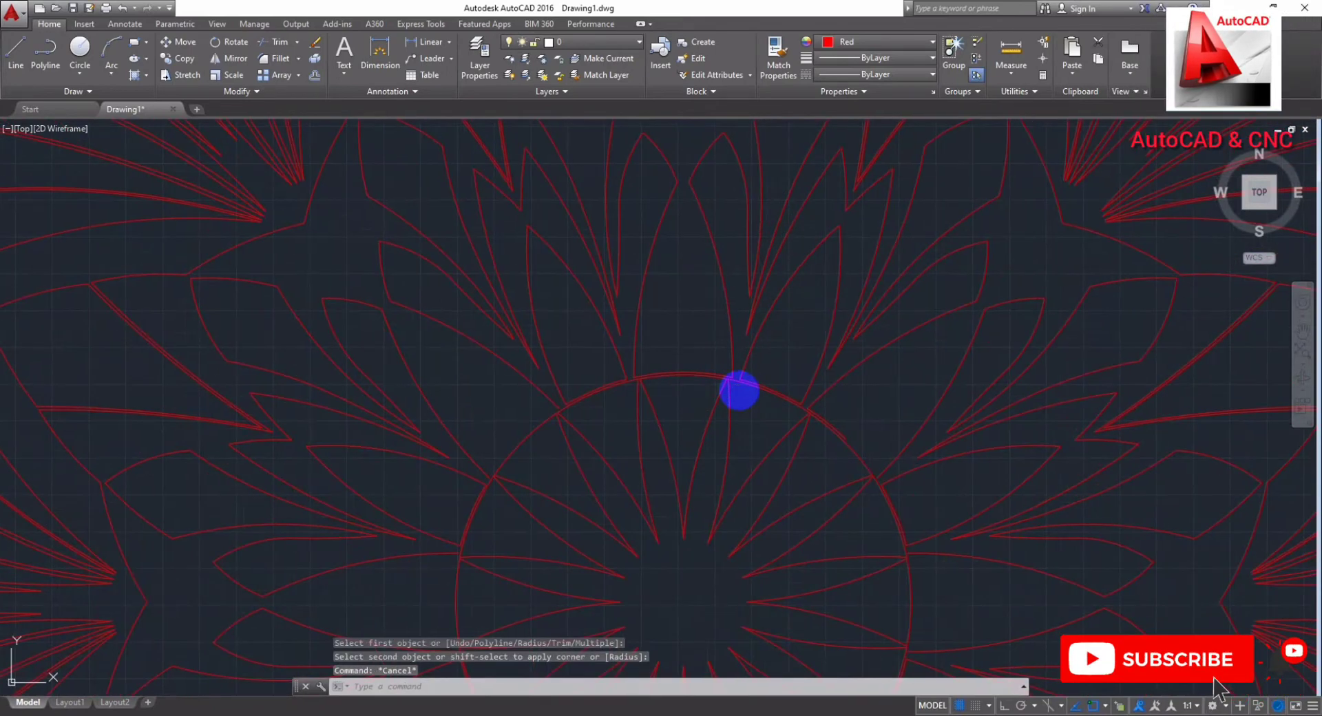
{"action": "middle_click_drag", "start_coordinate": [724, 398], "coordinate": [750, 387]}
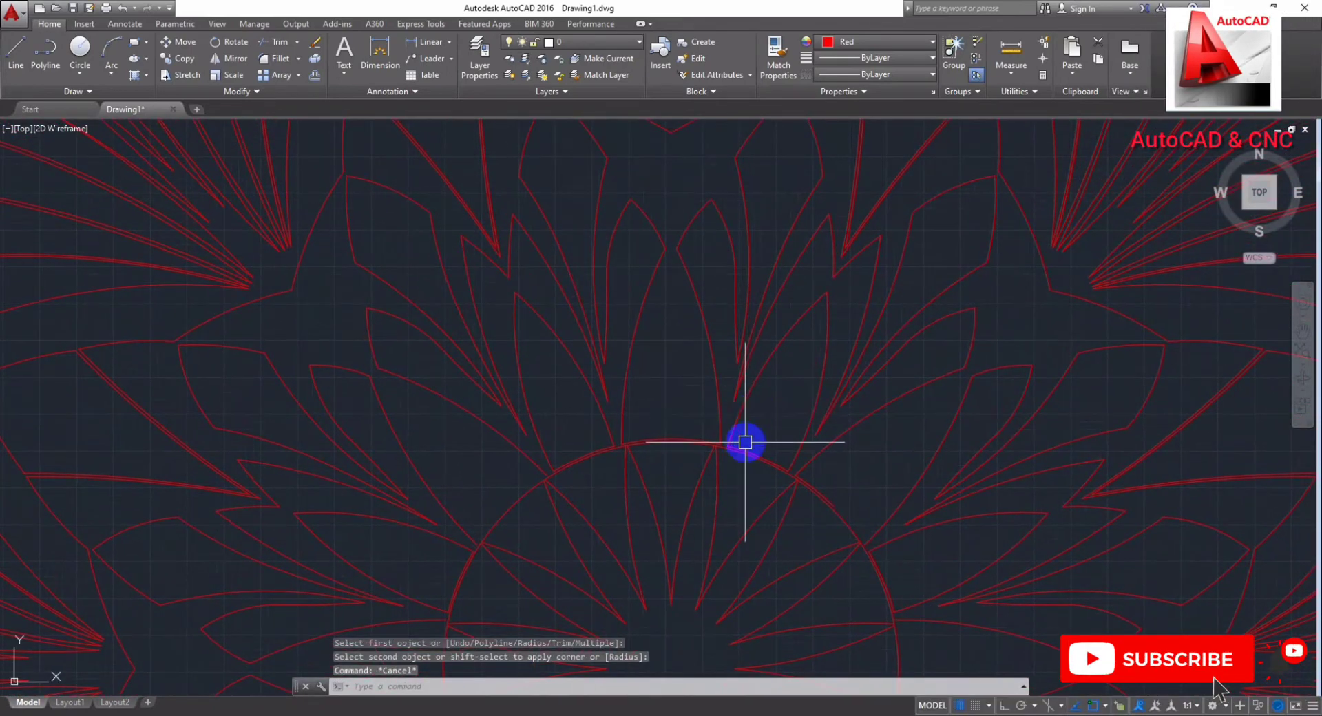
{"action": "middle_click_drag", "start_coordinate": [744, 443], "coordinate": [735, 387]}
{"action": "middle_click_drag", "start_coordinate": [479, 473], "coordinate": [516, 427]}
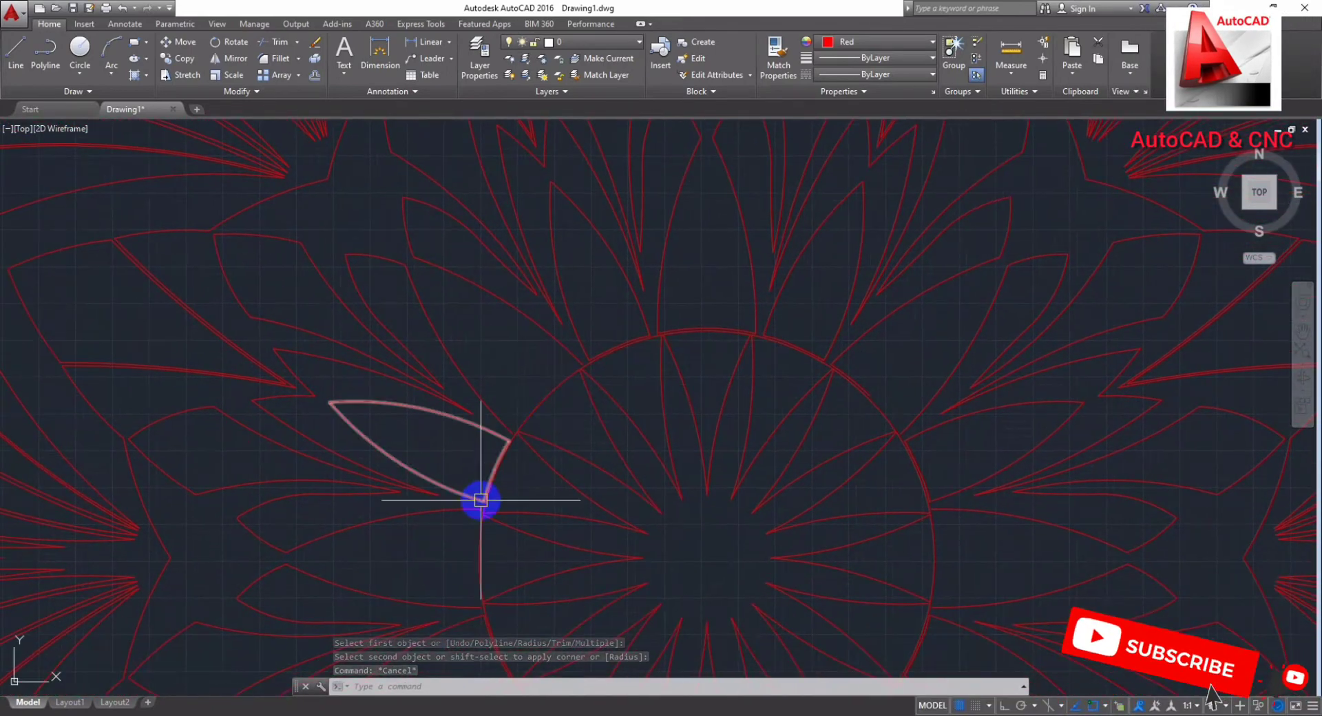
{"action": "middle_click_drag", "start_coordinate": [472, 495], "coordinate": [523, 434]}
{"action": "middle_click_drag", "start_coordinate": [620, 560], "coordinate": [497, 469]}
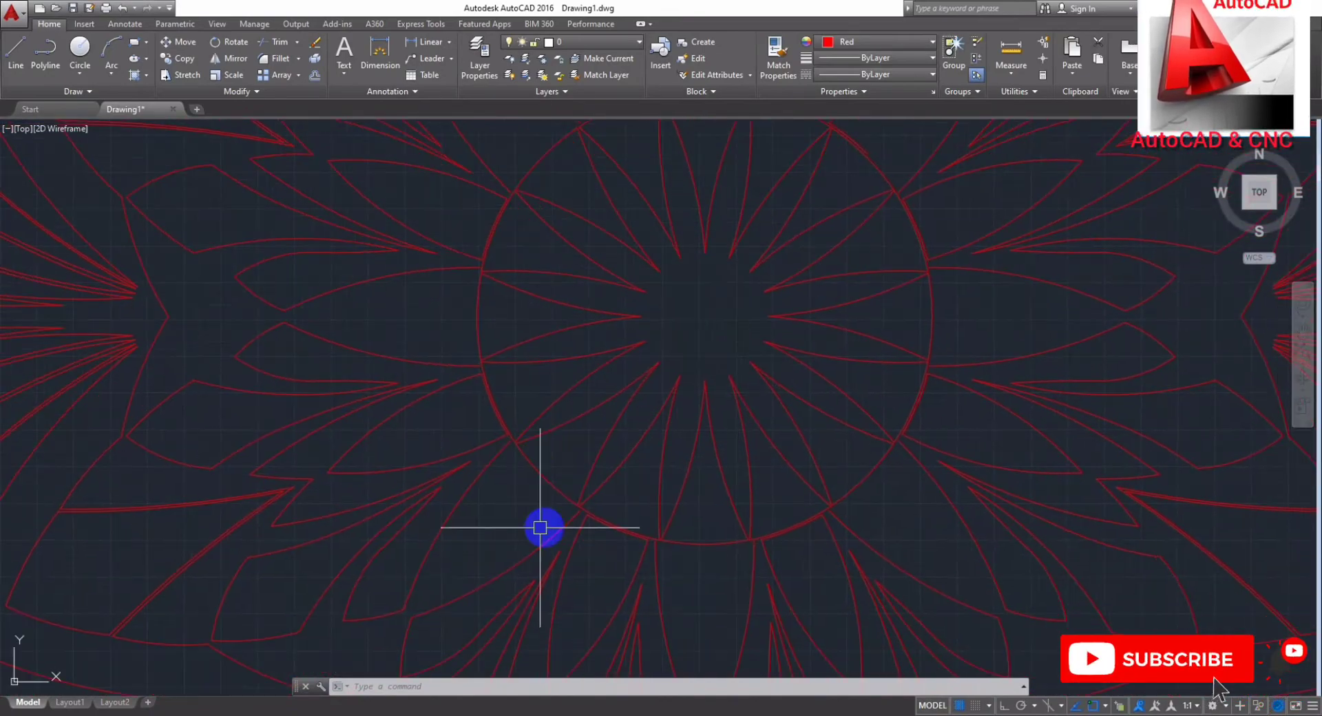
{"action": "scroll", "coordinate": [571, 520], "scroll_direction": "up", "scroll_amount": 1}
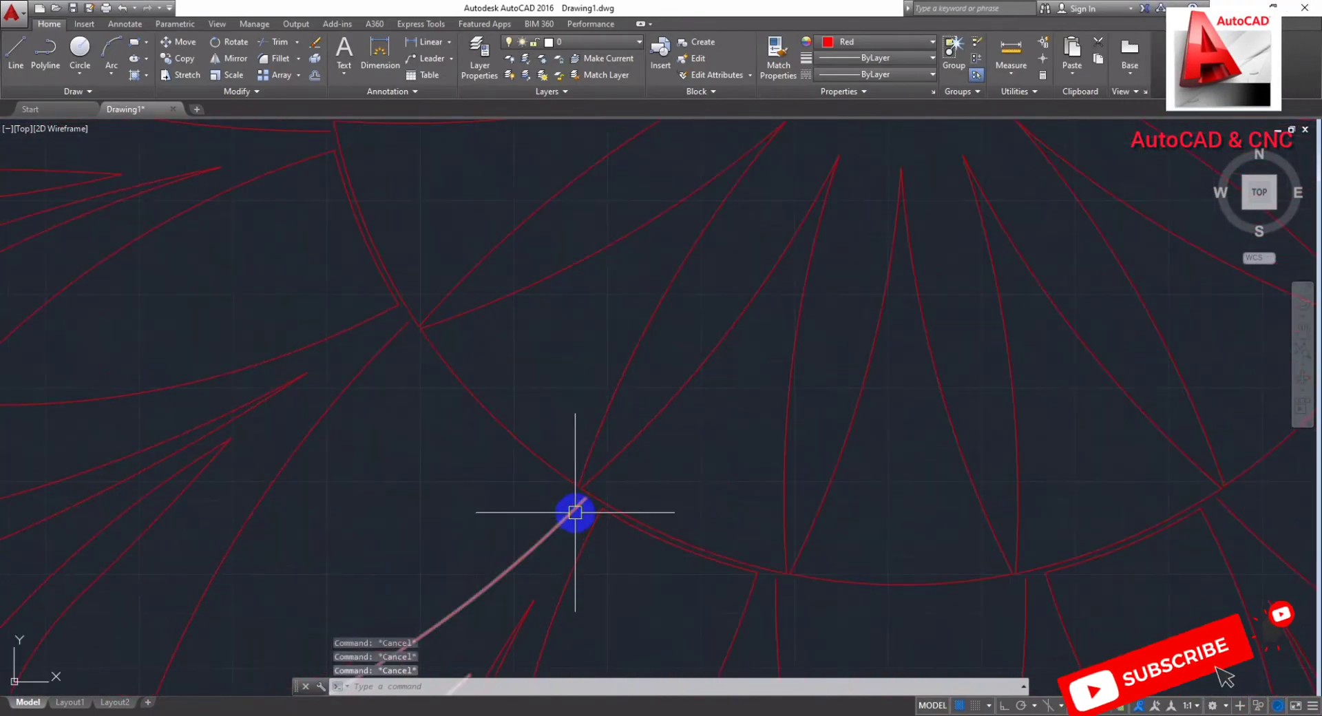
{"action": "scroll", "coordinate": [579, 513], "scroll_direction": "down", "scroll_amount": 3}
{"action": "middle_click_drag", "start_coordinate": [534, 507], "coordinate": [617, 533]}
{"action": "scroll", "coordinate": [598, 358], "scroll_direction": "up", "scroll_amount": 6}
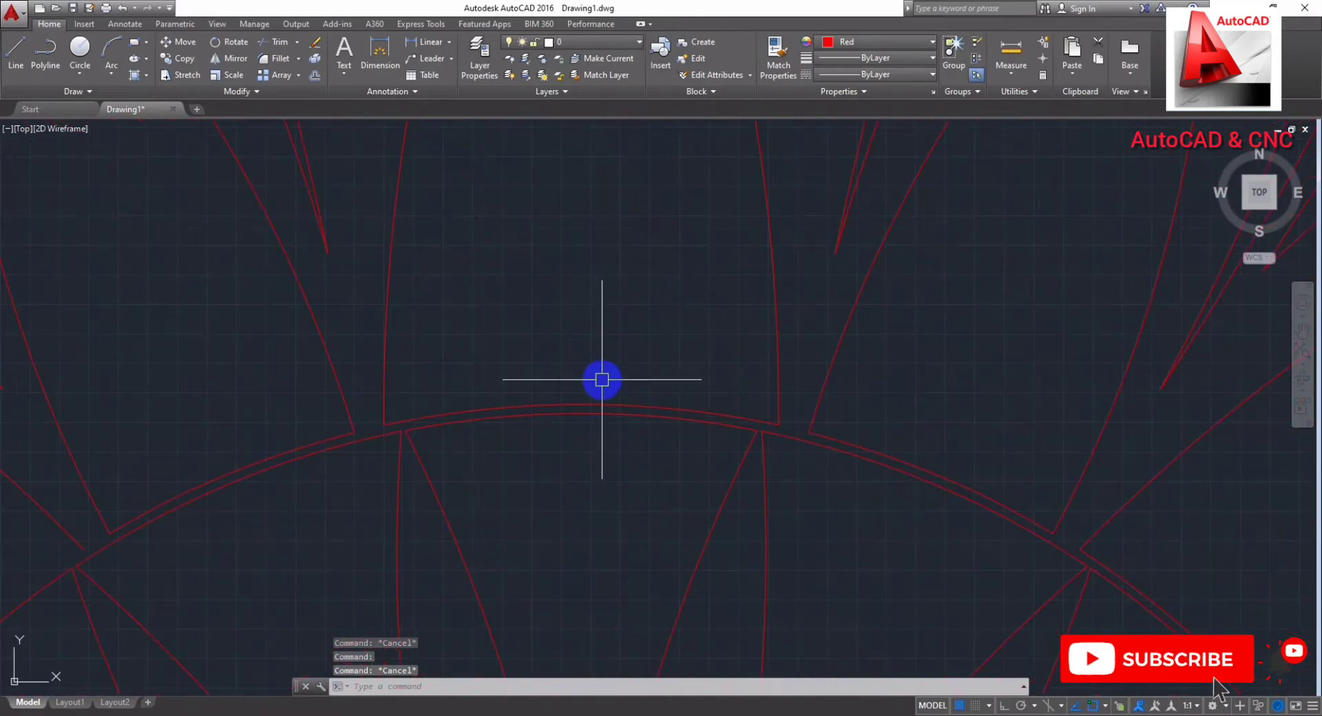
{"action": "scroll", "coordinate": [670, 327], "scroll_direction": "down", "scroll_amount": 5}
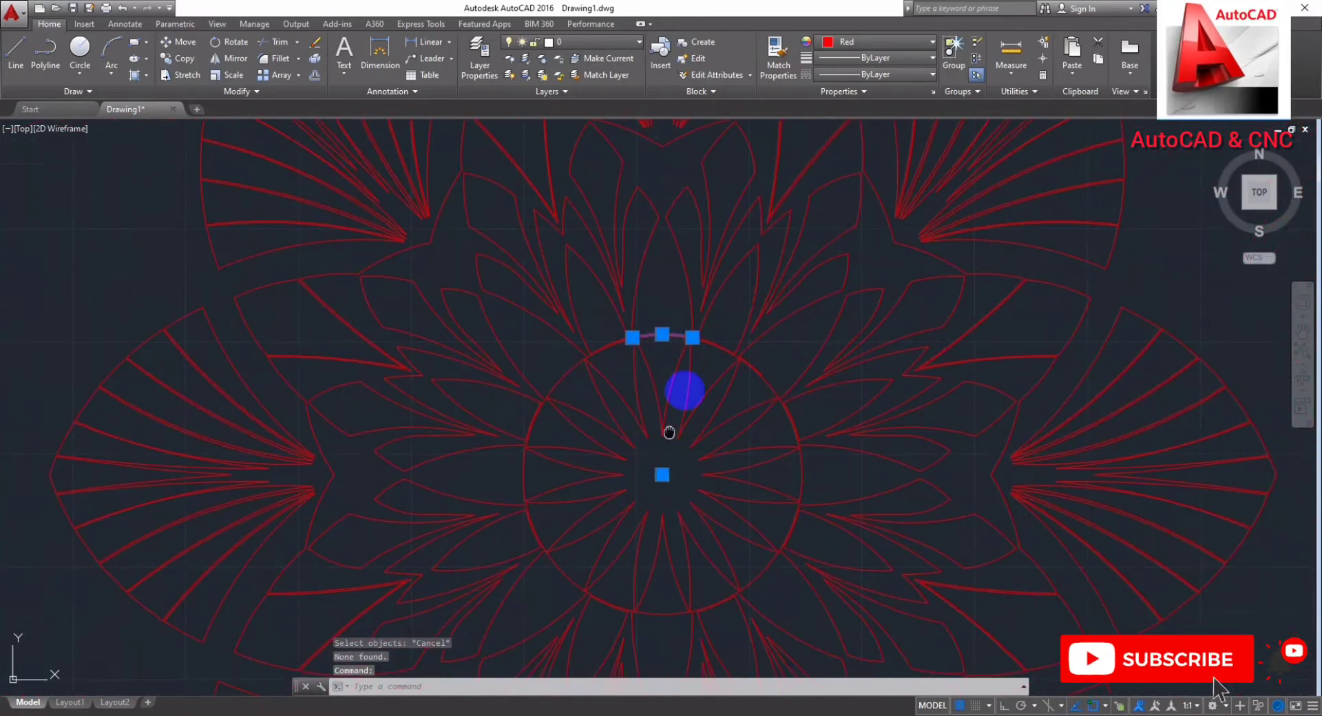
{"action": "scroll", "coordinate": [678, 413], "scroll_direction": "up", "scroll_amount": 1}
{"action": "type", "text": "ar"}
{"action": "key", "text": "Return"}
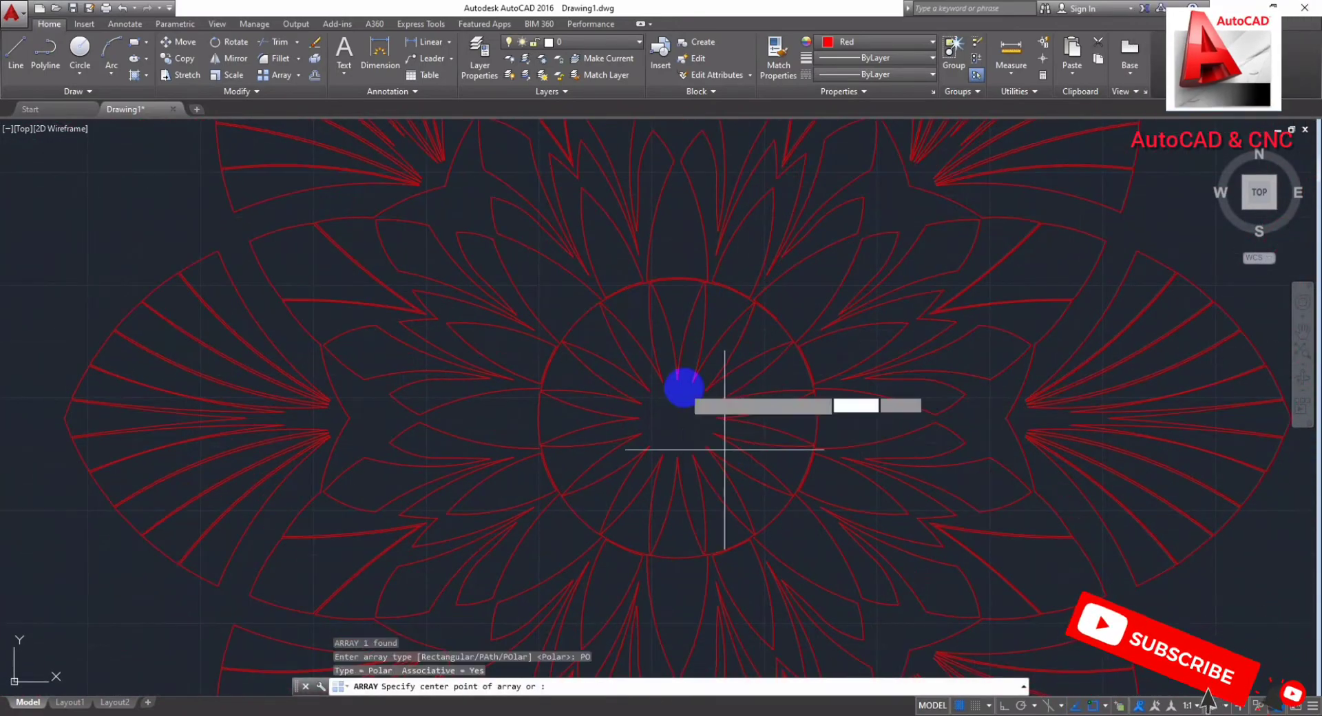
Step: Centre the polar array on the circle's centre with 8 items
{"action": "scroll", "coordinate": [819, 433], "scroll_direction": "up", "scroll_amount": 2}
{"action": "left_click", "coordinate": [584, 410]}
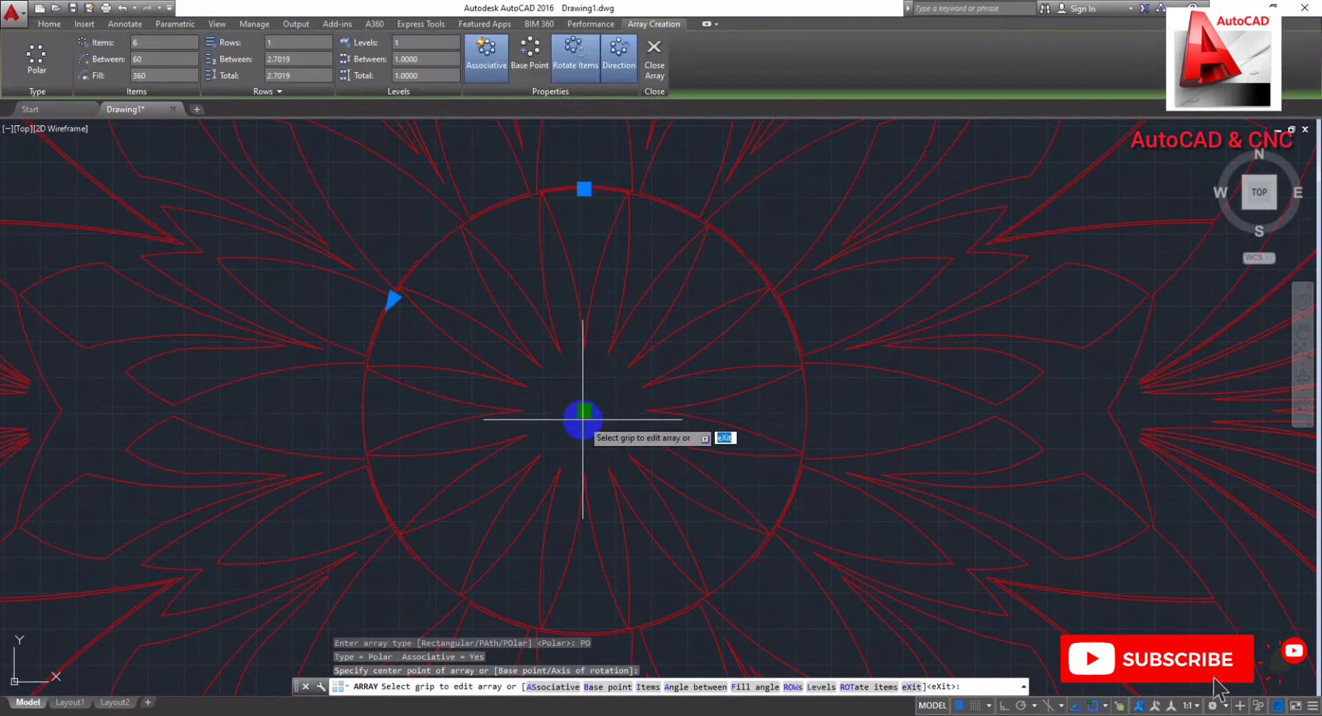
{"action": "type", "text": "i"}
{"action": "key", "text": "Return"}
{"action": "type", "text": "8"}
{"action": "key", "text": "Return"}
{"action": "key", "text": "Escape"}
Step: Explode the arrayed arcs into separate objects and review the eight-arc ring
{"action": "scroll", "coordinate": [362, 361], "scroll_direction": "up", "scroll_amount": 4}
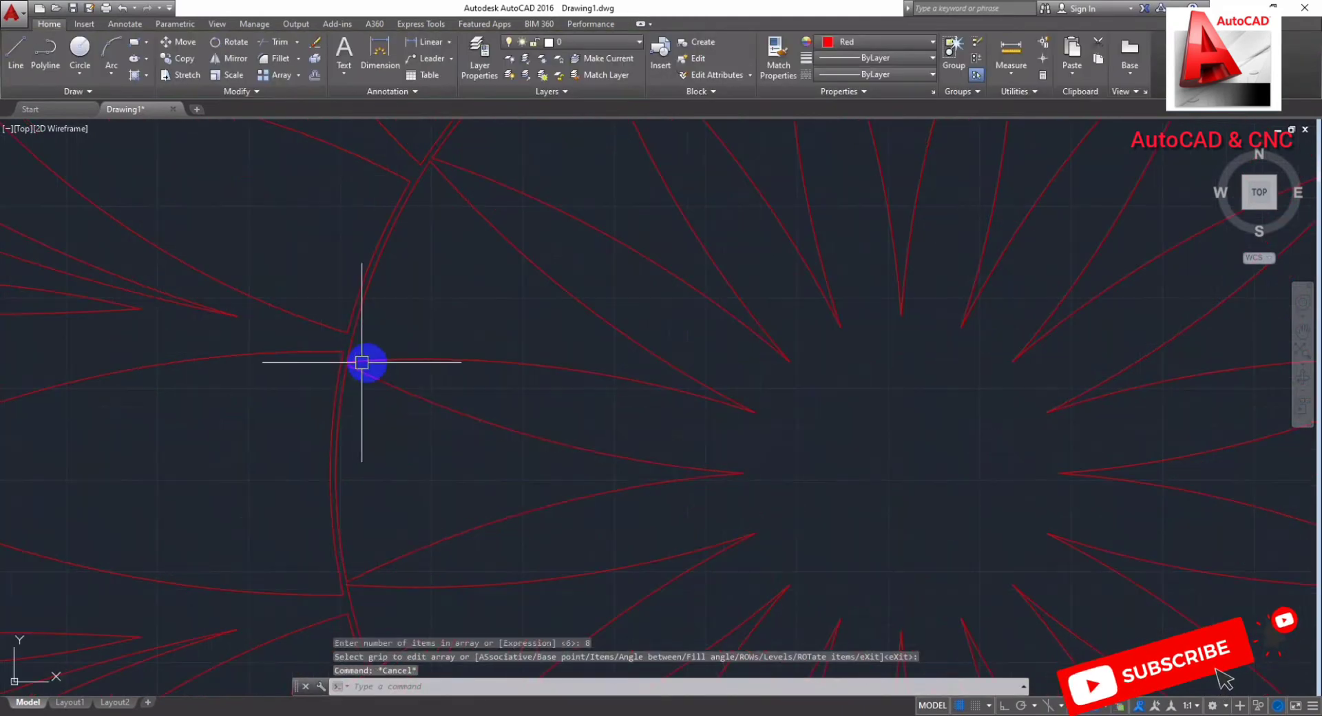
{"action": "left_click", "coordinate": [330, 348]}
{"action": "left_click", "coordinate": [309, 407]}
{"action": "middle_click_drag", "start_coordinate": [310, 407], "coordinate": [526, 380]}
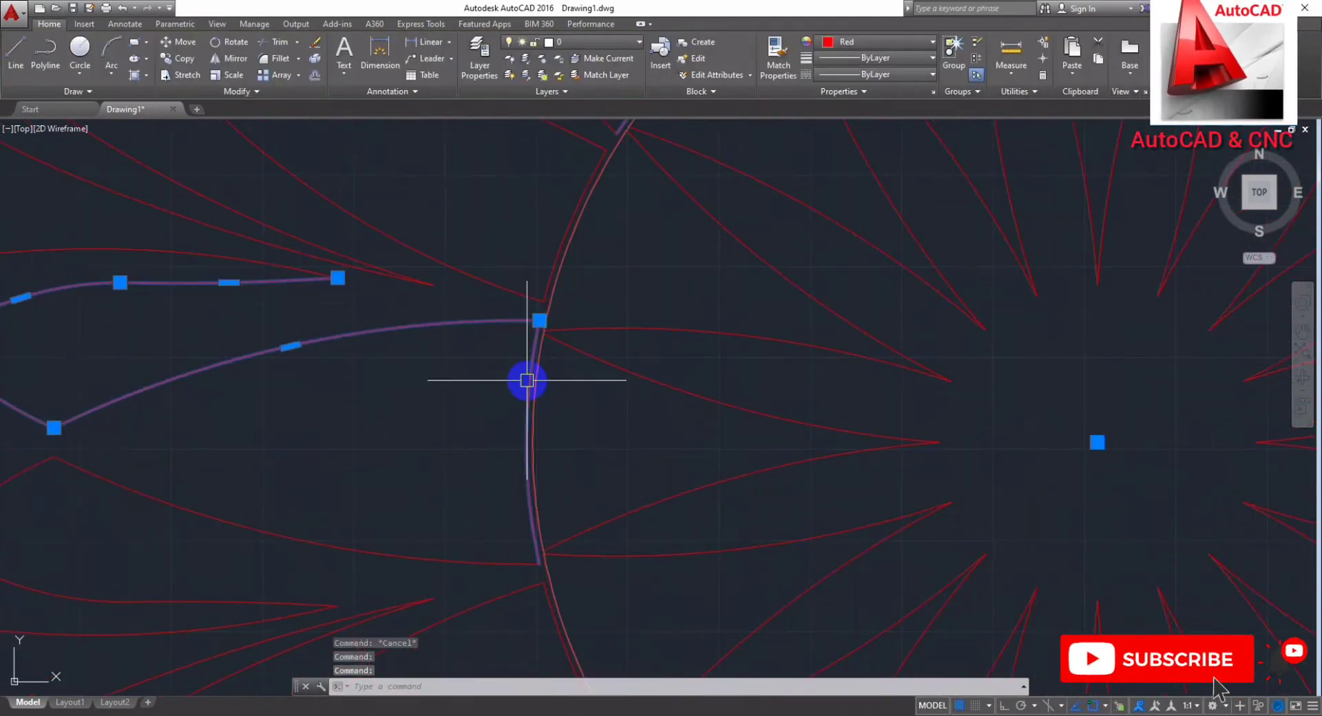
{"action": "type", "text": "x"}
{"action": "key", "text": "Return"}
{"action": "key", "text": "Escape"}
{"action": "scroll", "coordinate": [585, 443], "scroll_direction": "down", "scroll_amount": 5}
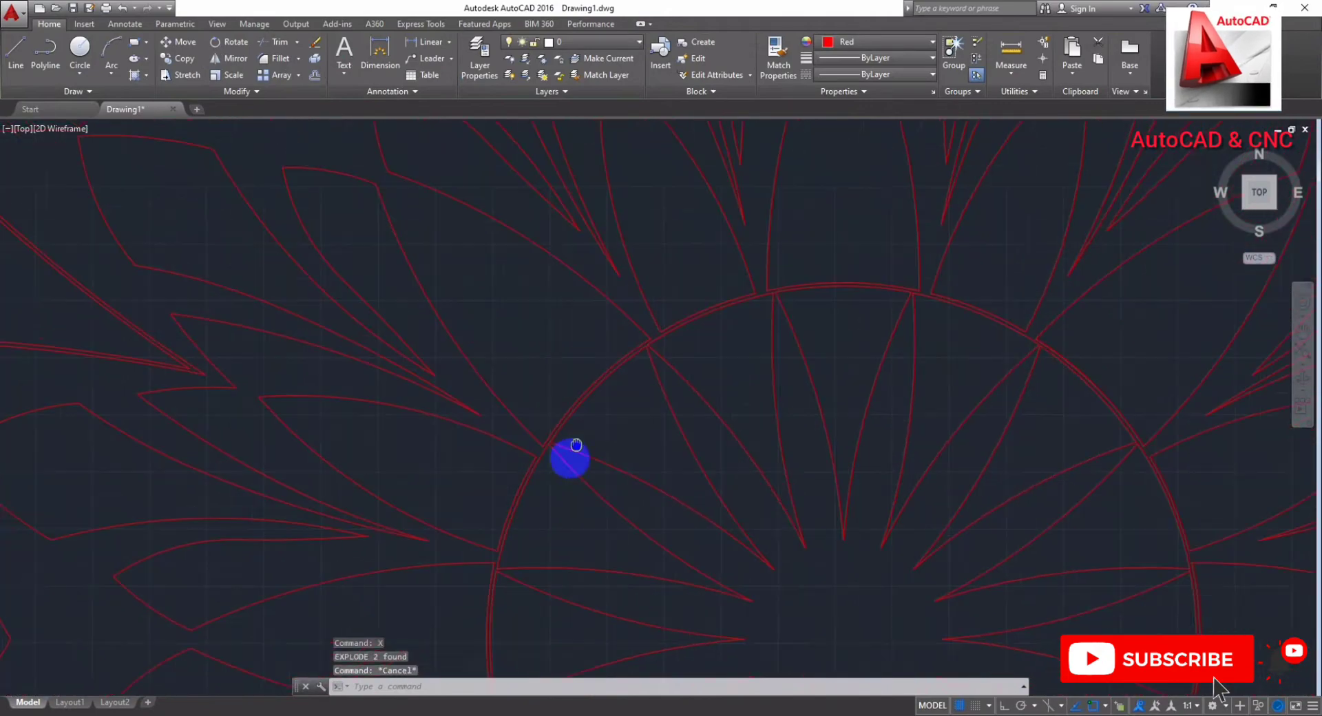
{"action": "middle_click_drag", "start_coordinate": [620, 378], "coordinate": [510, 422]}
{"action": "mouse_move", "coordinate": [729, 404]}
{"action": "middle_mouse_down"}
{"action": "mouse_move", "coordinate": [669, 407]}
{"action": "mouse_move", "coordinate": [709, 408]}
{"action": "mouse_move", "coordinate": [767, 572]}
{"action": "mouse_move", "coordinate": [783, 392]}
{"action": "mouse_move", "coordinate": [797, 482]}
{"action": "middle_mouse_up"}
{"action": "scroll", "coordinate": [825, 355], "scroll_direction": "up", "scroll_amount": 5}
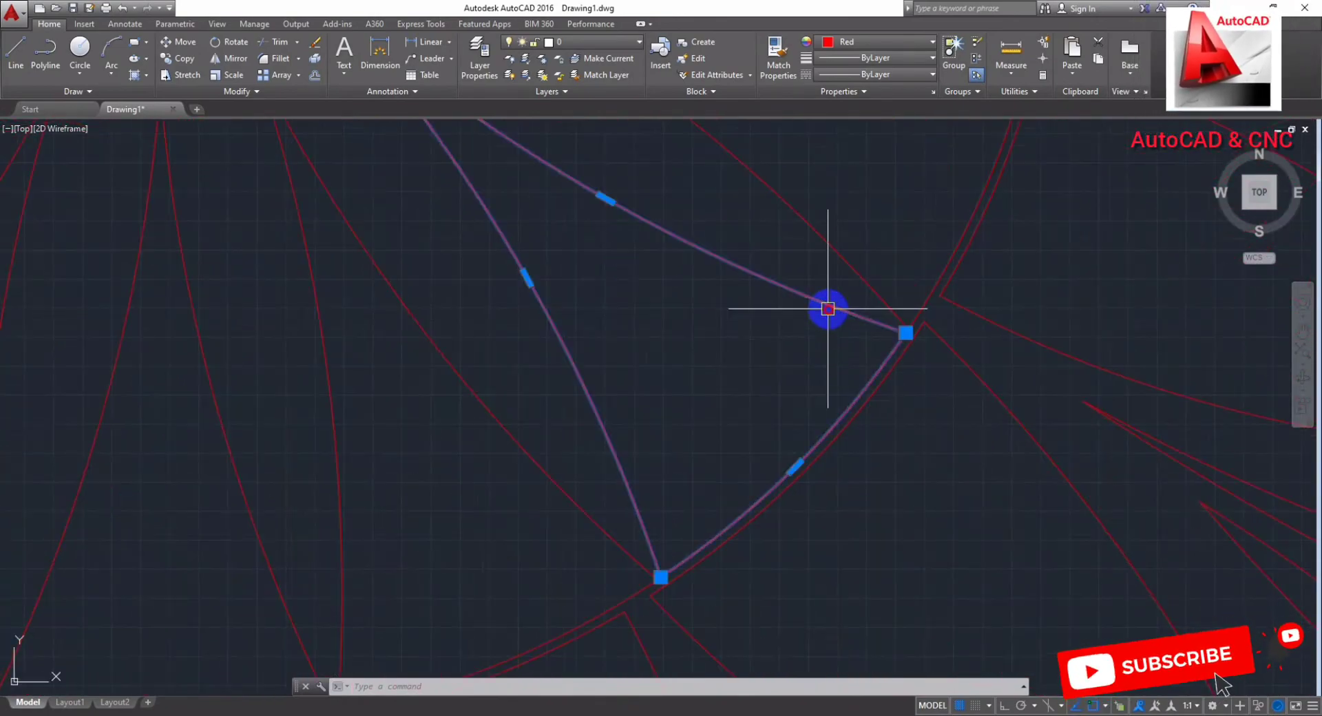
{"action": "key", "text": "Escape"}
{"action": "key", "text": "Escape"}
{"action": "scroll", "coordinate": [728, 507], "scroll_direction": "down", "scroll_amount": 5}
{"action": "scroll", "coordinate": [767, 525], "scroll_direction": "down", "scroll_amount": 2}
{"action": "scroll", "coordinate": [838, 576], "scroll_direction": "up", "scroll_amount": 3}
Step: Join the flower's 68 segments into 8 polylines
{"action": "scroll", "coordinate": [817, 500], "scroll_direction": "down", "scroll_amount": 3}
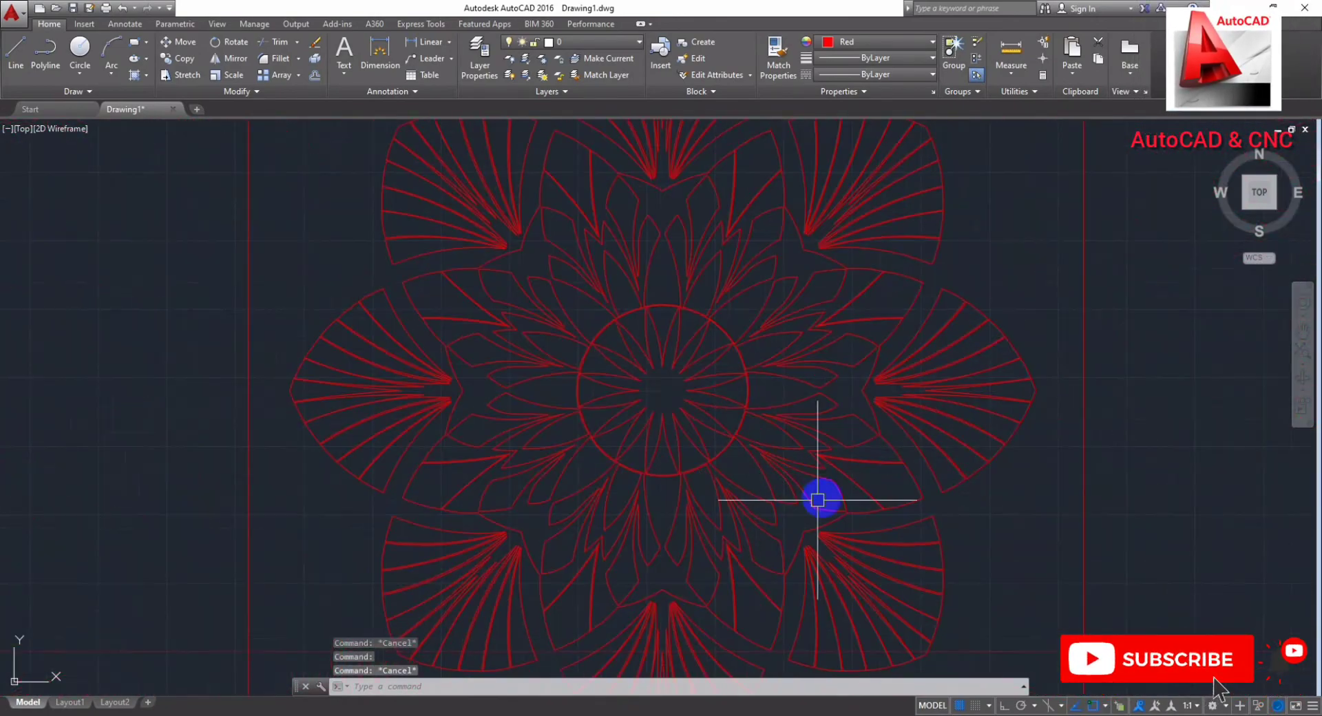
{"action": "scroll", "coordinate": [803, 516], "scroll_direction": "down", "scroll_amount": 2}
{"action": "key", "text": "Return"}
{"action": "scroll", "coordinate": [732, 472], "scroll_direction": "down", "scroll_amount": 3}
{"action": "left_click_drag", "start_coordinate": [823, 303], "coordinate": [599, 620]}
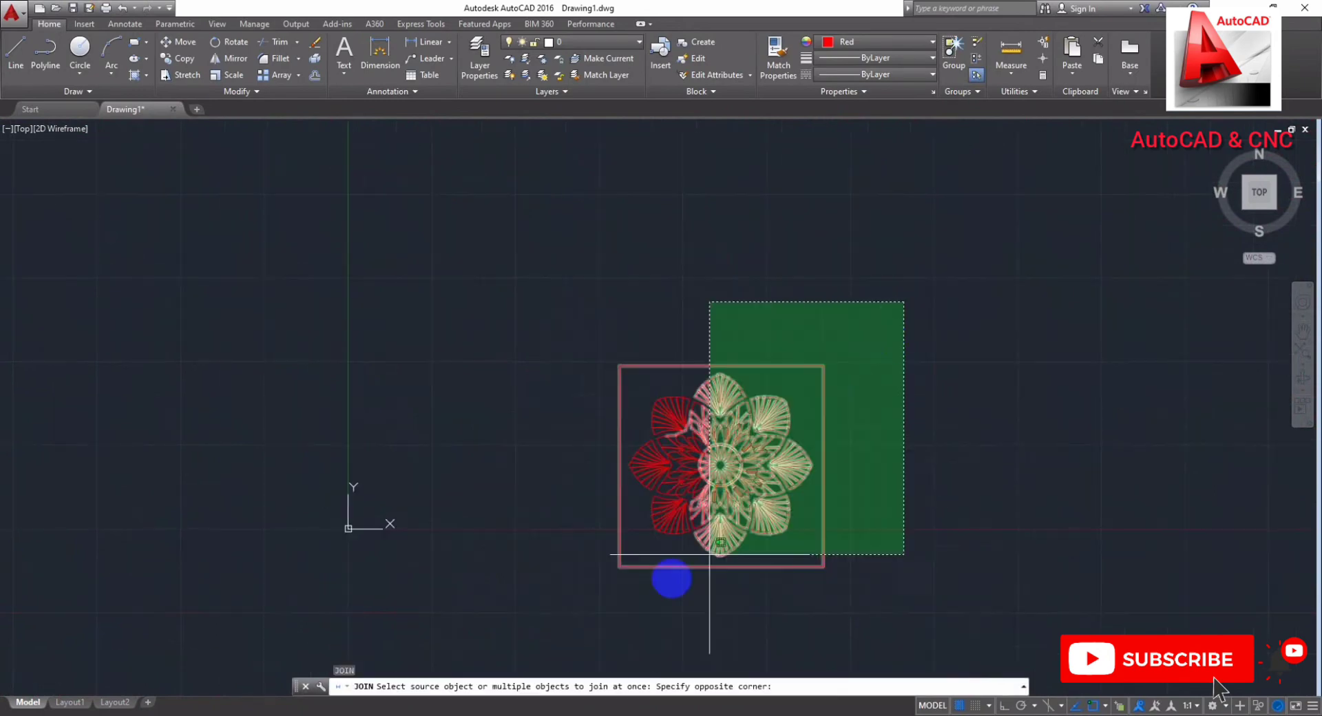
{"action": "key", "text": "Return"}
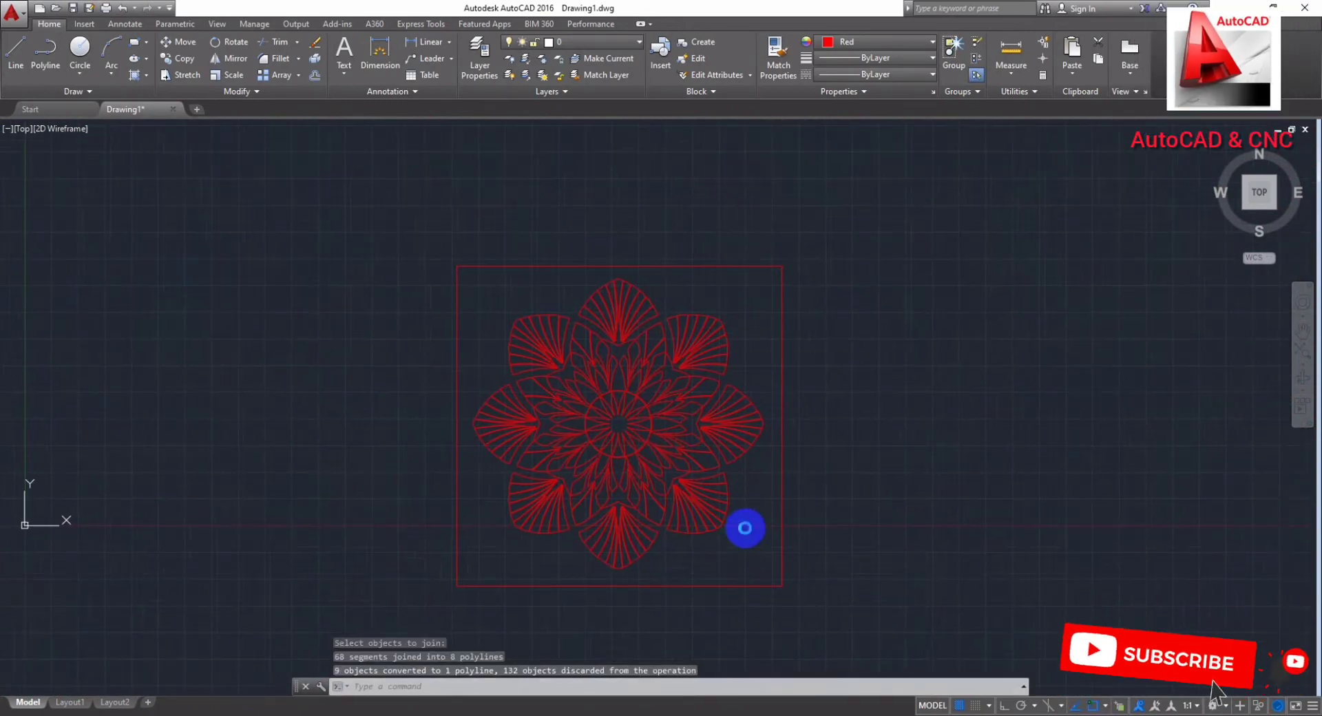
Step: Open the Save Drawing As dialog with the Desktop as the save location
{"action": "scroll", "coordinate": [888, 535], "scroll_direction": "up", "scroll_amount": 2}
{"action": "key", "text": "ctrl+s"}
{"action": "left_click", "coordinate": [480, 412]}
{"action": "left_click", "coordinate": [607, 498]}
{"action": "type", "text": "flower"}
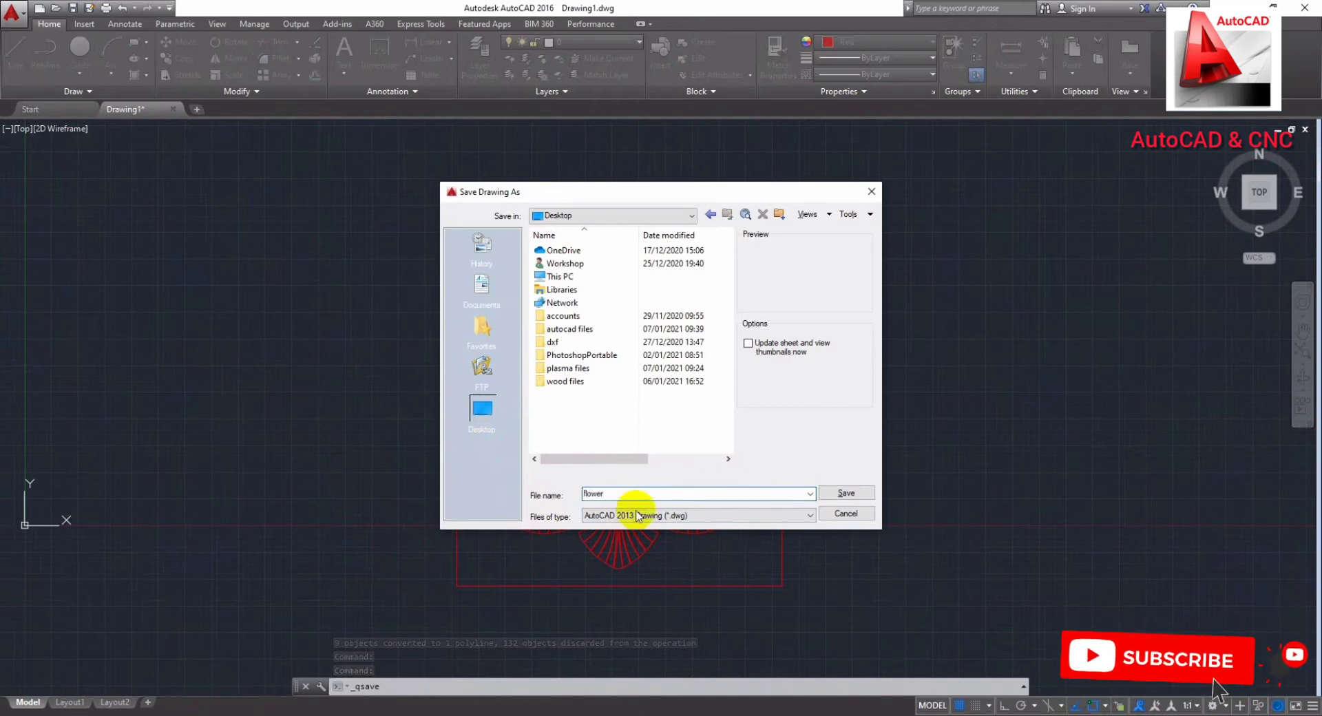
Step: Save the drawing as flower.dxf in AutoCAD 2010 DXF format and close it
{"action": "left_click", "coordinate": [637, 517]}
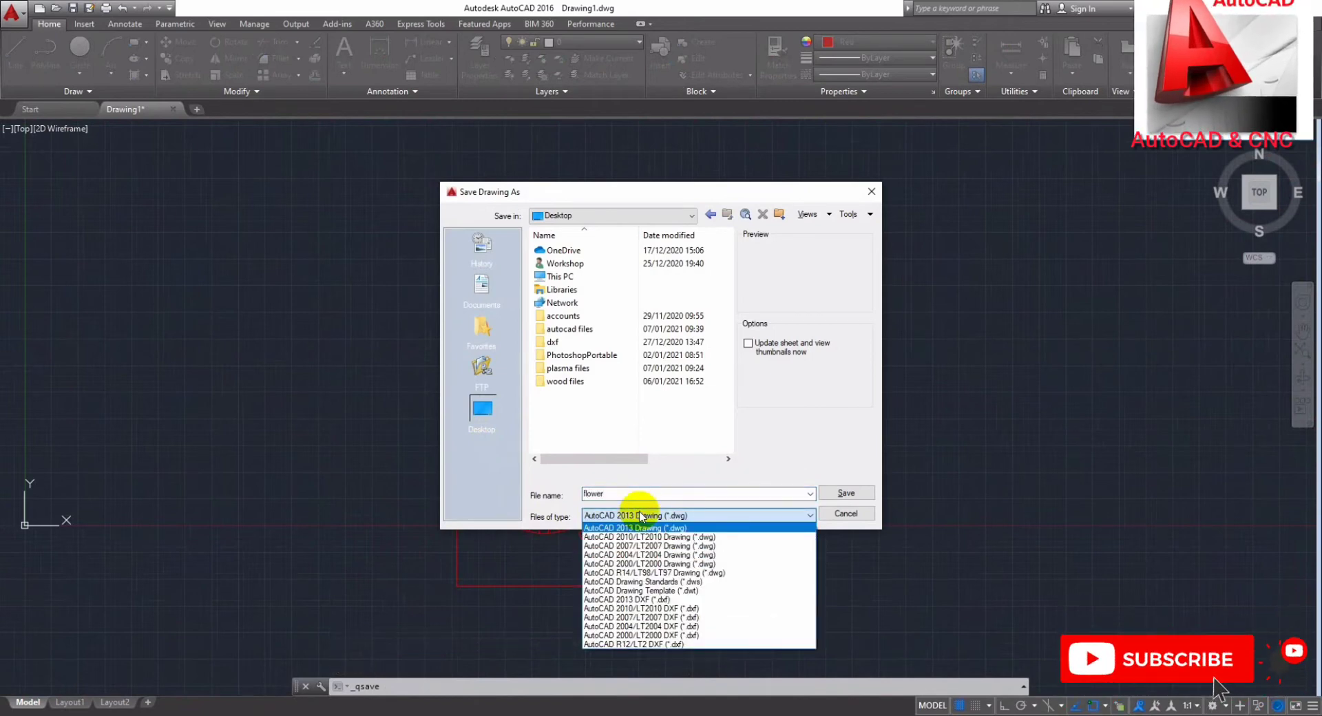
{"action": "left_click", "coordinate": [661, 611]}
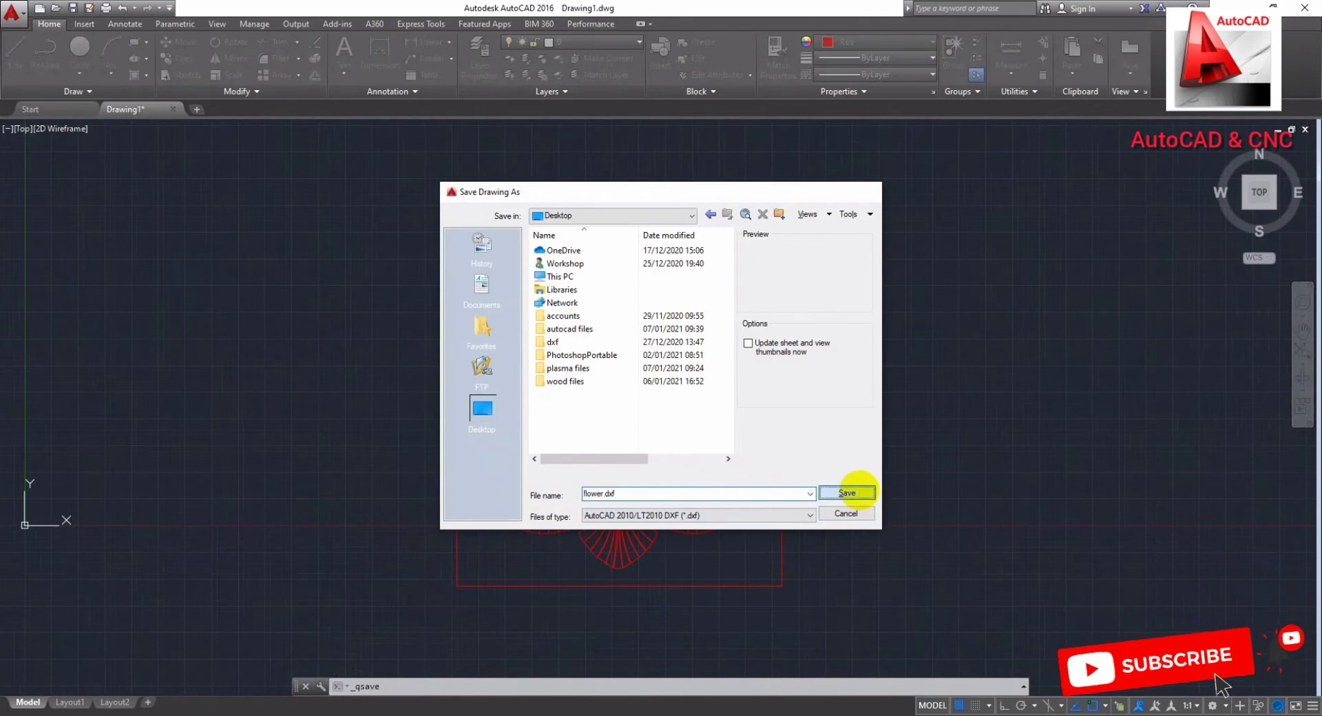
{"action": "left_click", "coordinate": [847, 493]}
{"action": "left_click", "coordinate": [173, 108]}
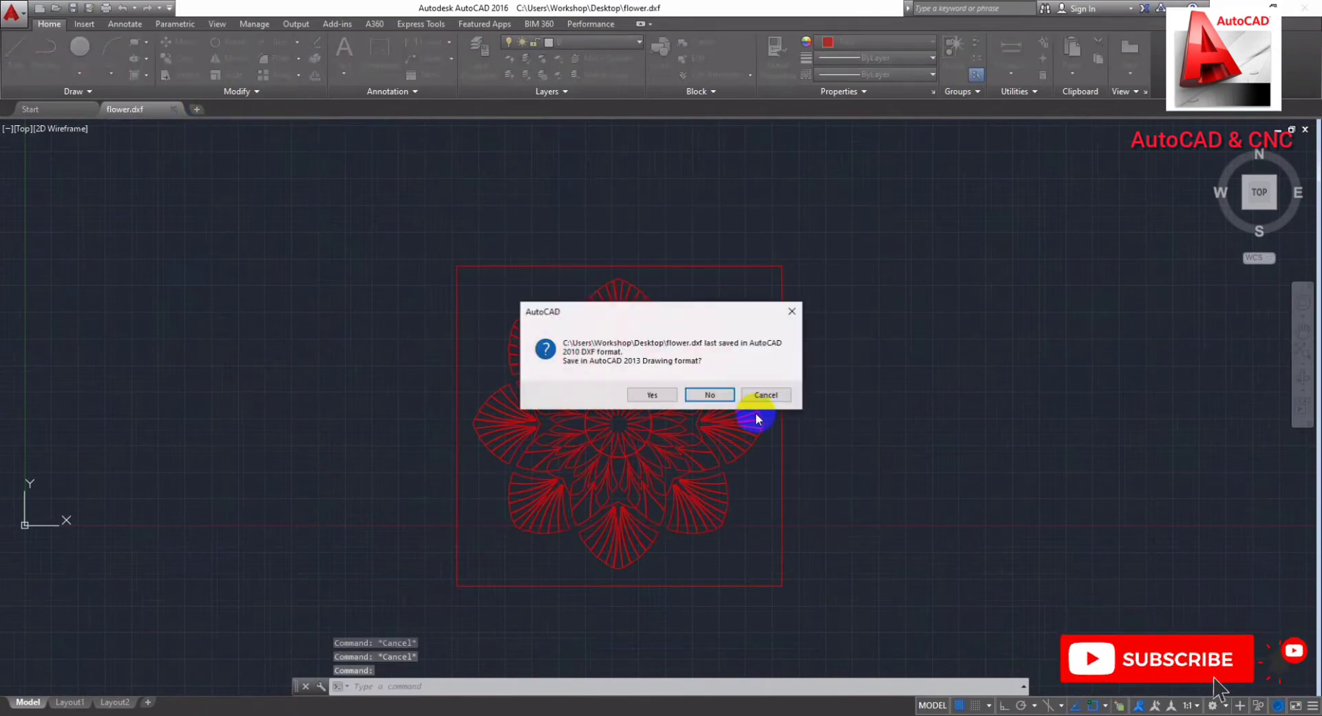
{"action": "left_click", "coordinate": [717, 390]}
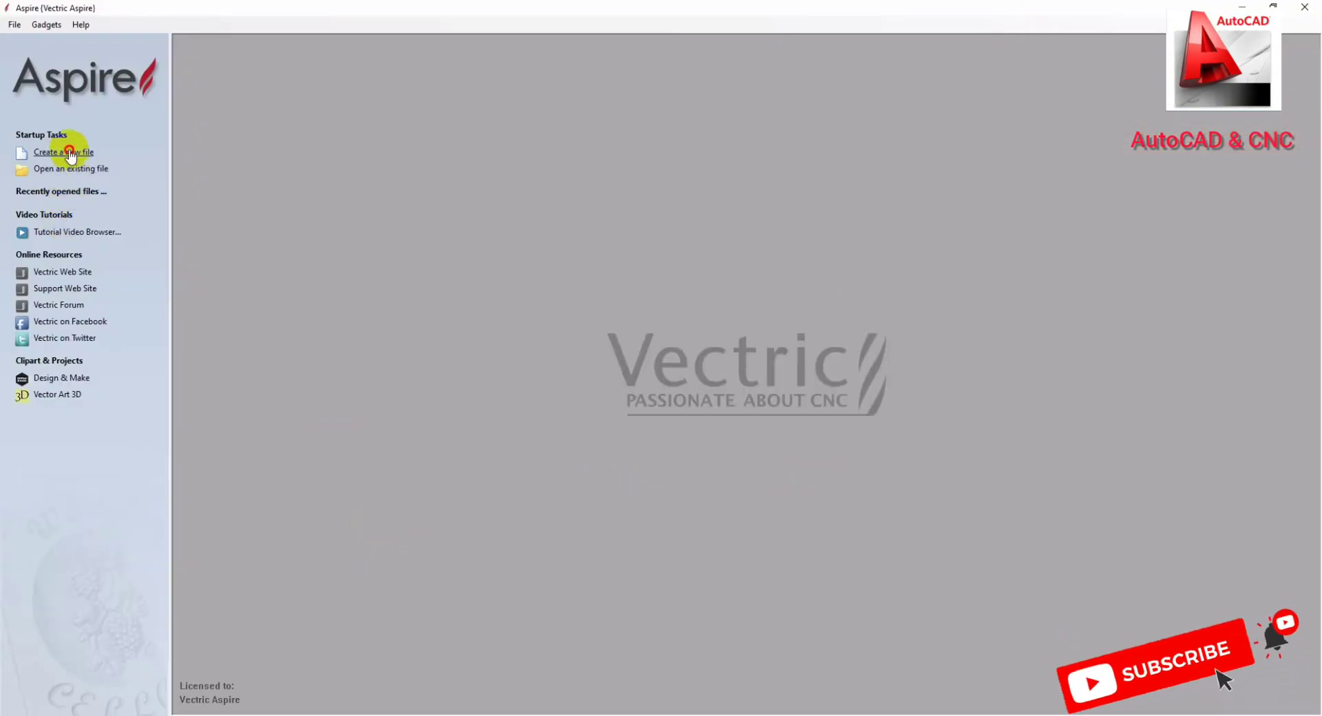
Step: Create a new Aspire job with a 1220 × 2440 mm sheet
{"action": "left_click", "coordinate": [72, 153]}
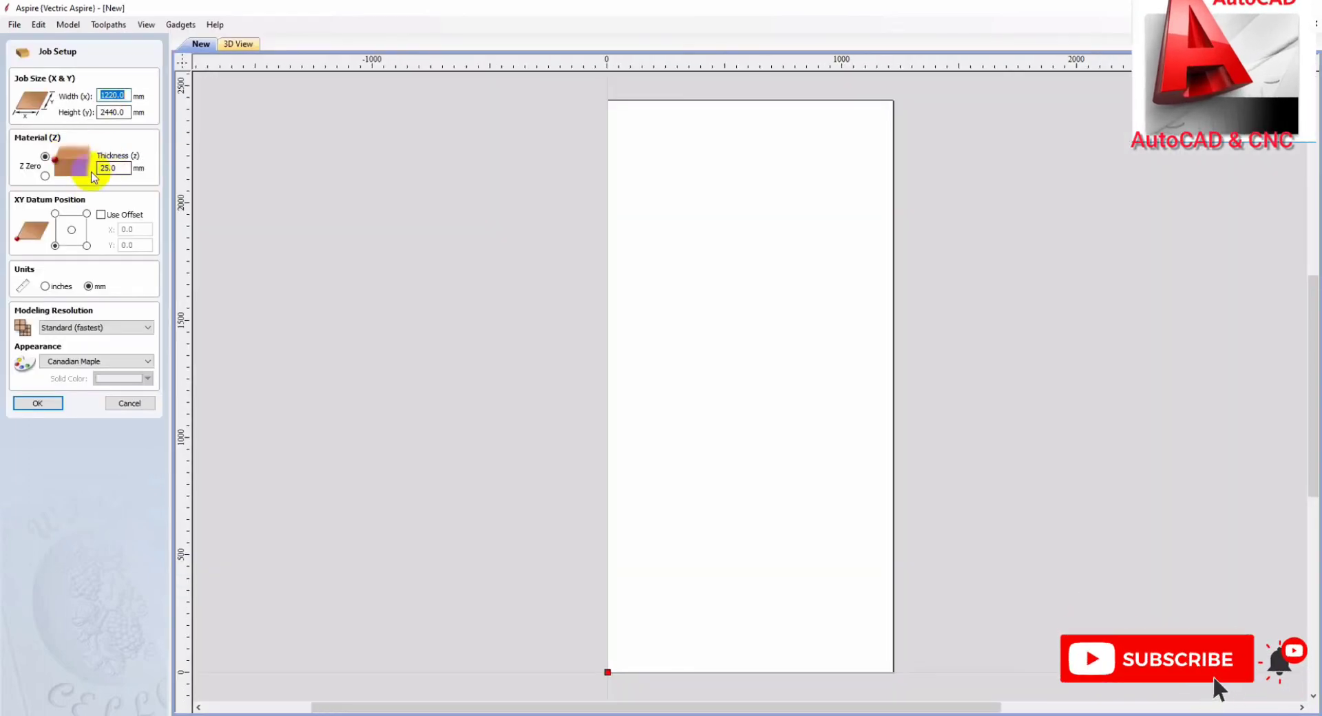
{"action": "left_click", "coordinate": [36, 403]}
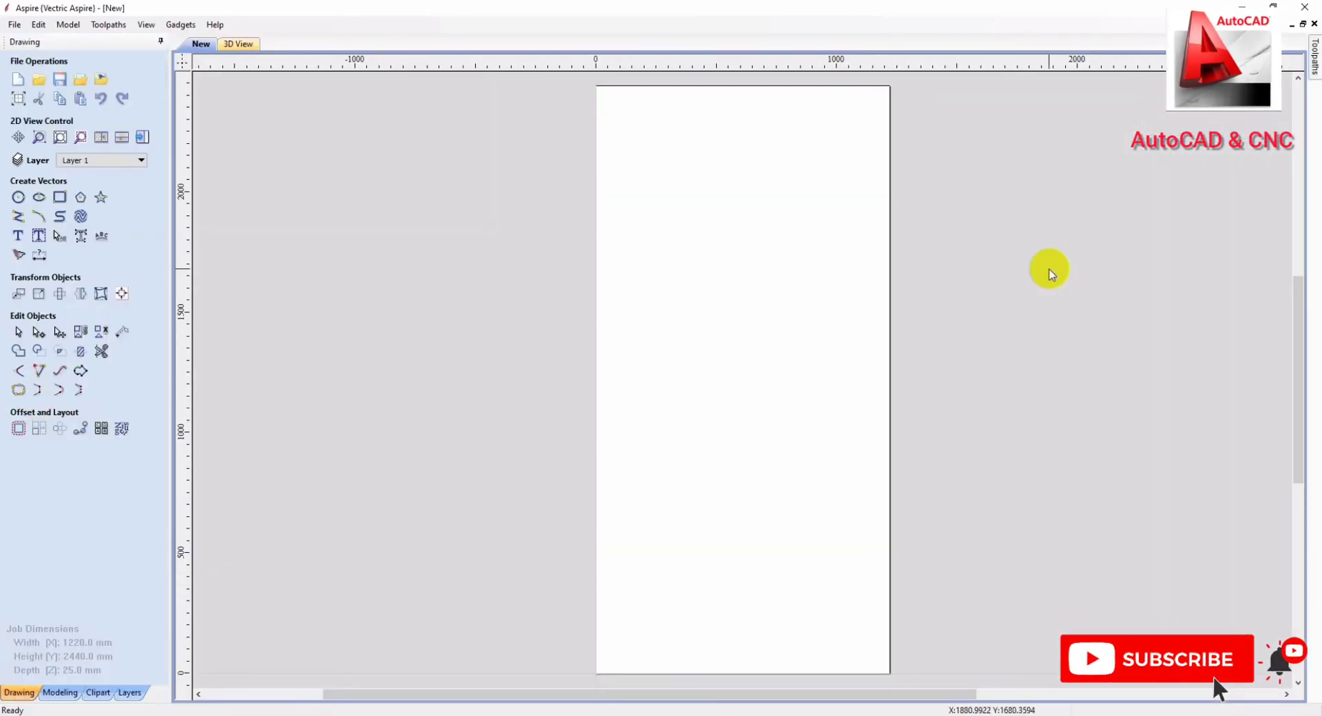
{"action": "left_click", "coordinate": [1241, 7]}
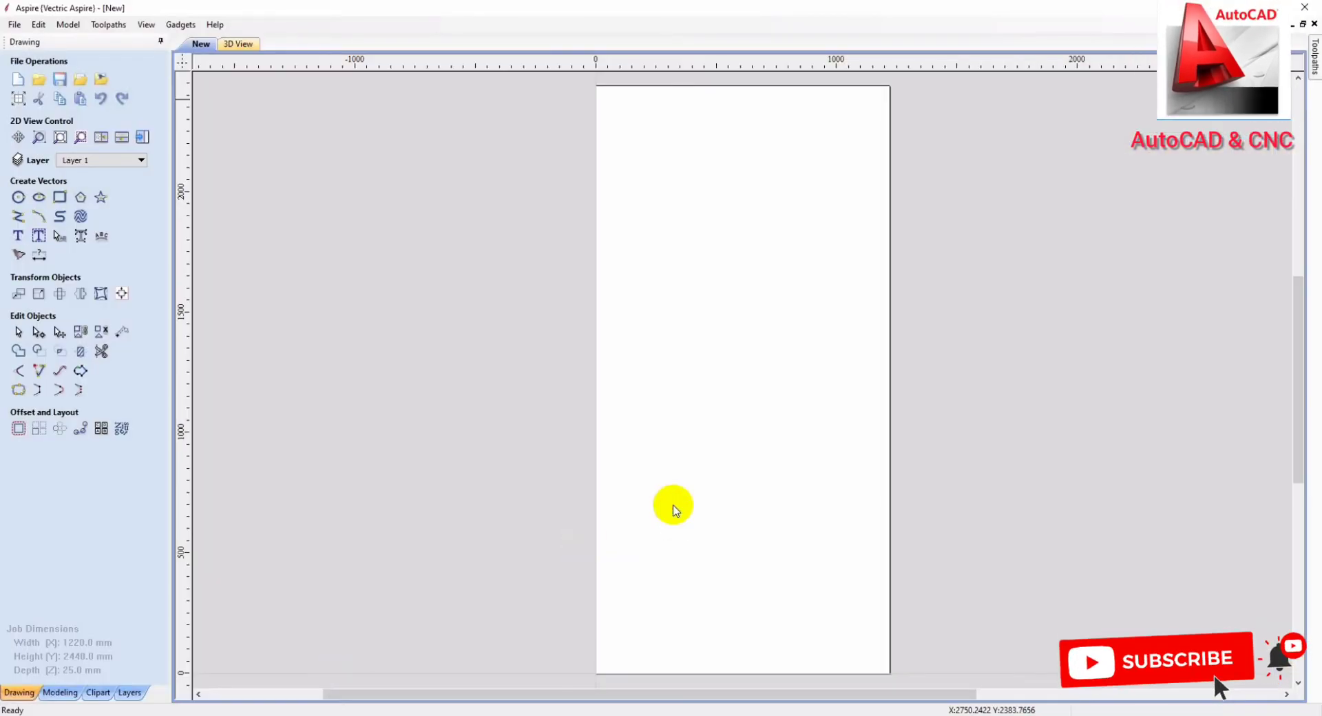
Step: Import flower.dxf onto the Aspire sheet and move it lower on the sheet
{"action": "left_click_drag", "start_coordinate": [250, 711], "coordinate": [673, 504]}
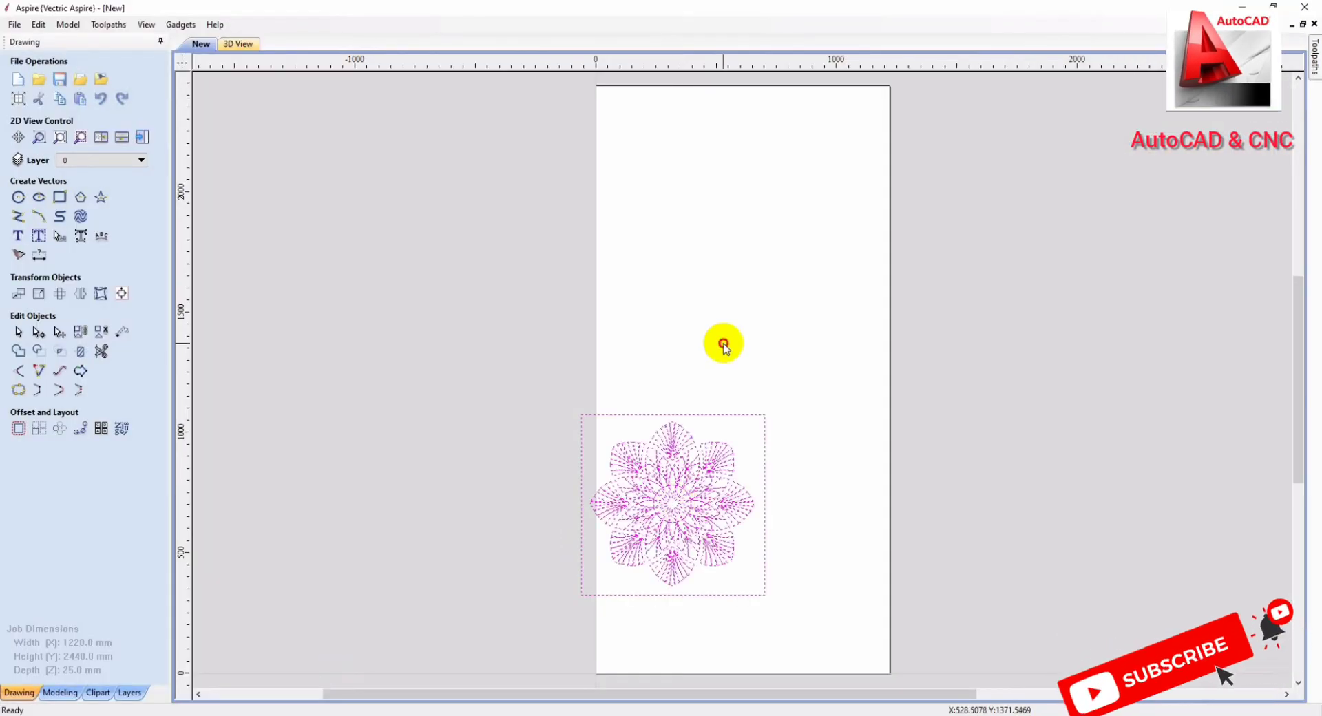
{"action": "left_click", "coordinate": [724, 348]}
{"action": "scroll", "coordinate": [709, 482], "scroll_direction": "down", "scroll_amount": 1}
{"action": "scroll", "coordinate": [702, 614], "scroll_direction": "up", "scroll_amount": 2}
{"action": "left_click_drag", "start_coordinate": [833, 580], "coordinate": [841, 588]}
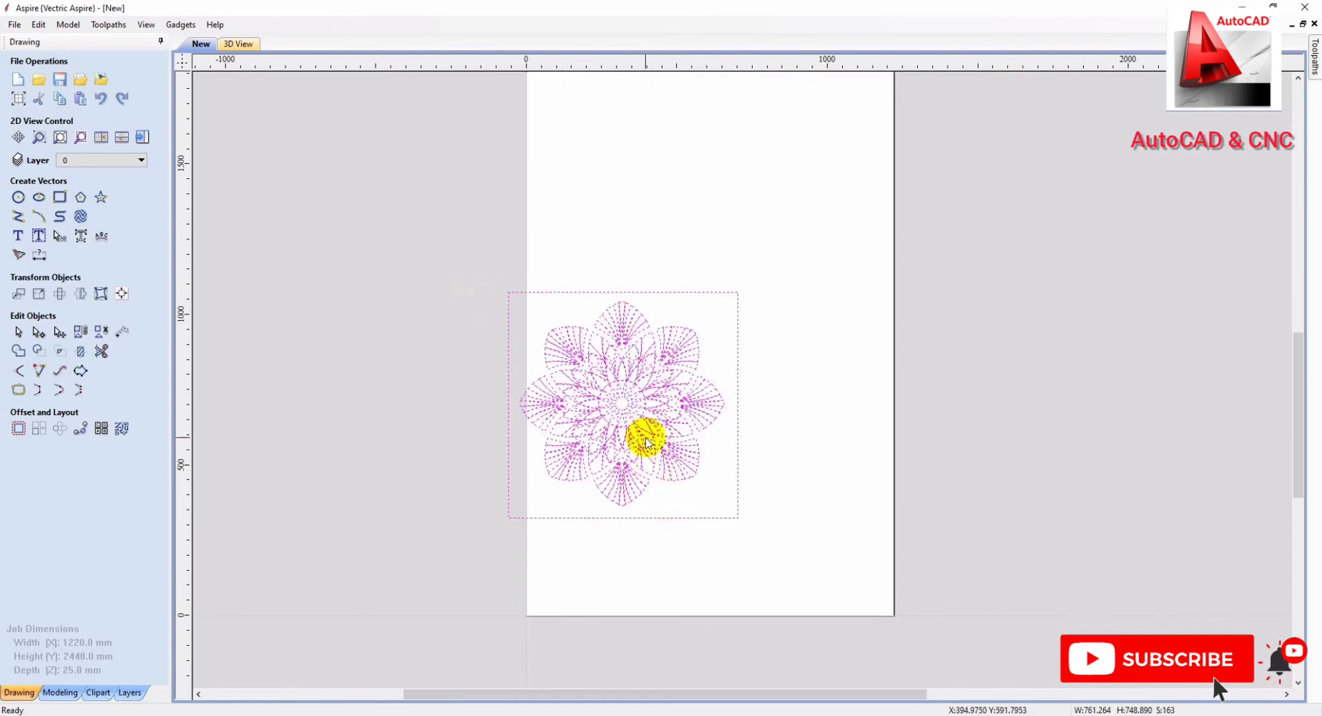
{"action": "left_click_drag", "start_coordinate": [623, 410], "coordinate": [640, 500]}
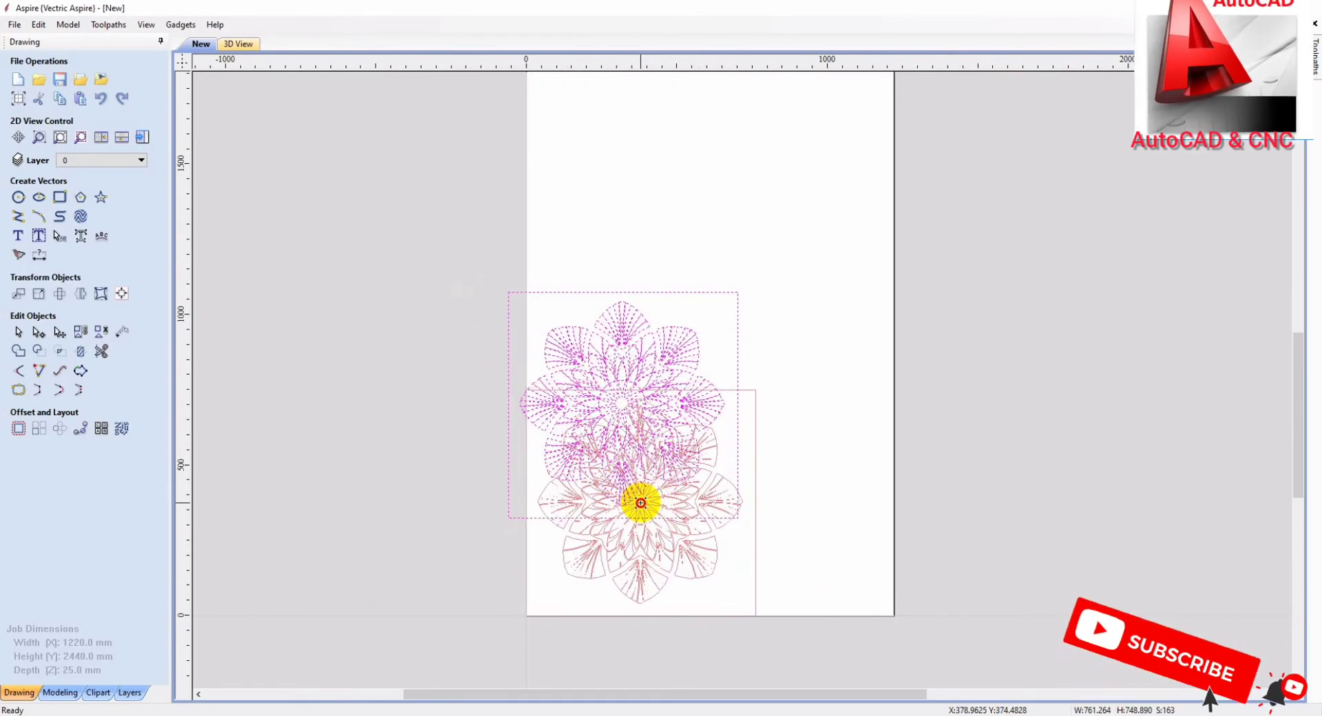
{"action": "left_click_drag", "start_coordinate": [640, 500], "coordinate": [640, 501]}
{"action": "left_click", "coordinate": [826, 601]}
{"action": "scroll", "coordinate": [515, 470], "scroll_direction": "down", "scroll_amount": 1}
{"action": "scroll", "coordinate": [515, 470], "scroll_direction": "up", "scroll_amount": 1}
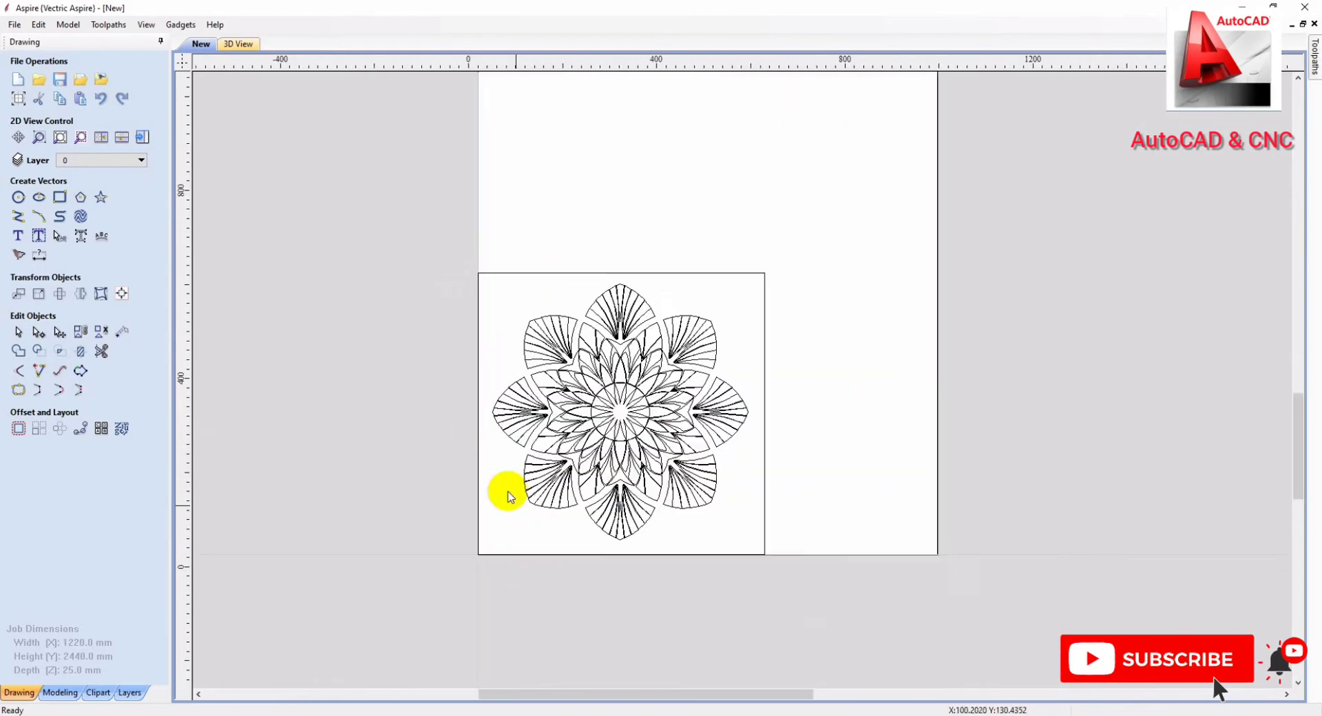
{"action": "scroll", "coordinate": [504, 490], "scroll_direction": "up", "scroll_amount": 1}
Step: Select the flower's open vectors and join them
{"action": "right_click", "coordinate": [561, 392]}
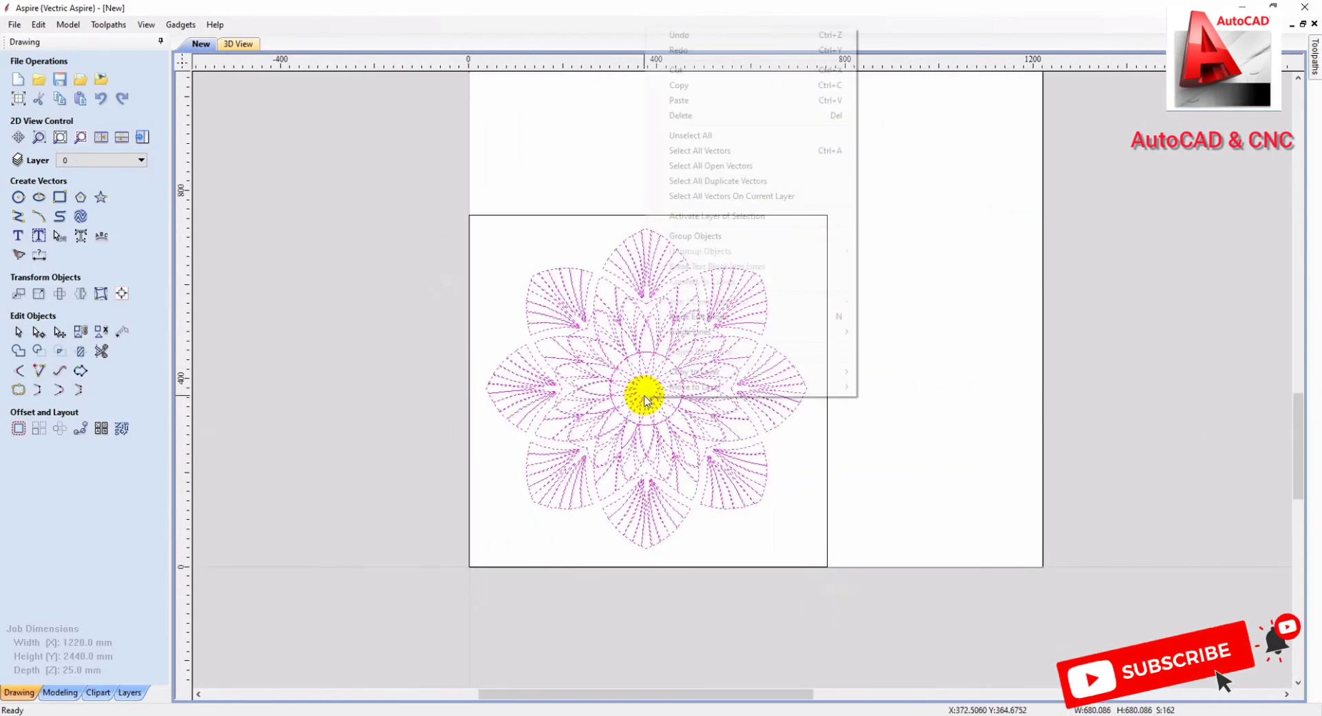
{"action": "left_click", "coordinate": [733, 168]}
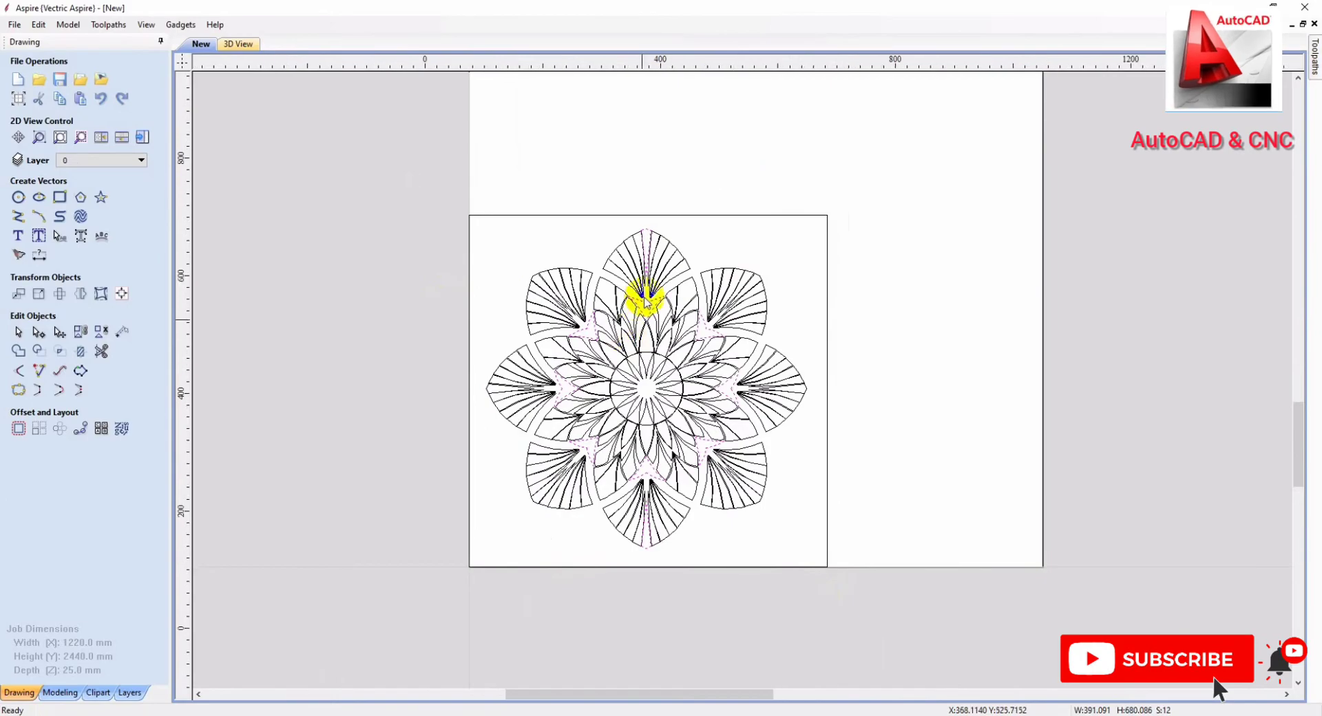
{"action": "scroll", "coordinate": [641, 155], "scroll_direction": "up", "scroll_amount": 4}
{"action": "scroll", "coordinate": [676, 355], "scroll_direction": "up", "scroll_amount": 3}
{"action": "scroll", "coordinate": [689, 347], "scroll_direction": "up", "scroll_amount": 1}
{"action": "scroll", "coordinate": [688, 346], "scroll_direction": "down", "scroll_amount": 3}
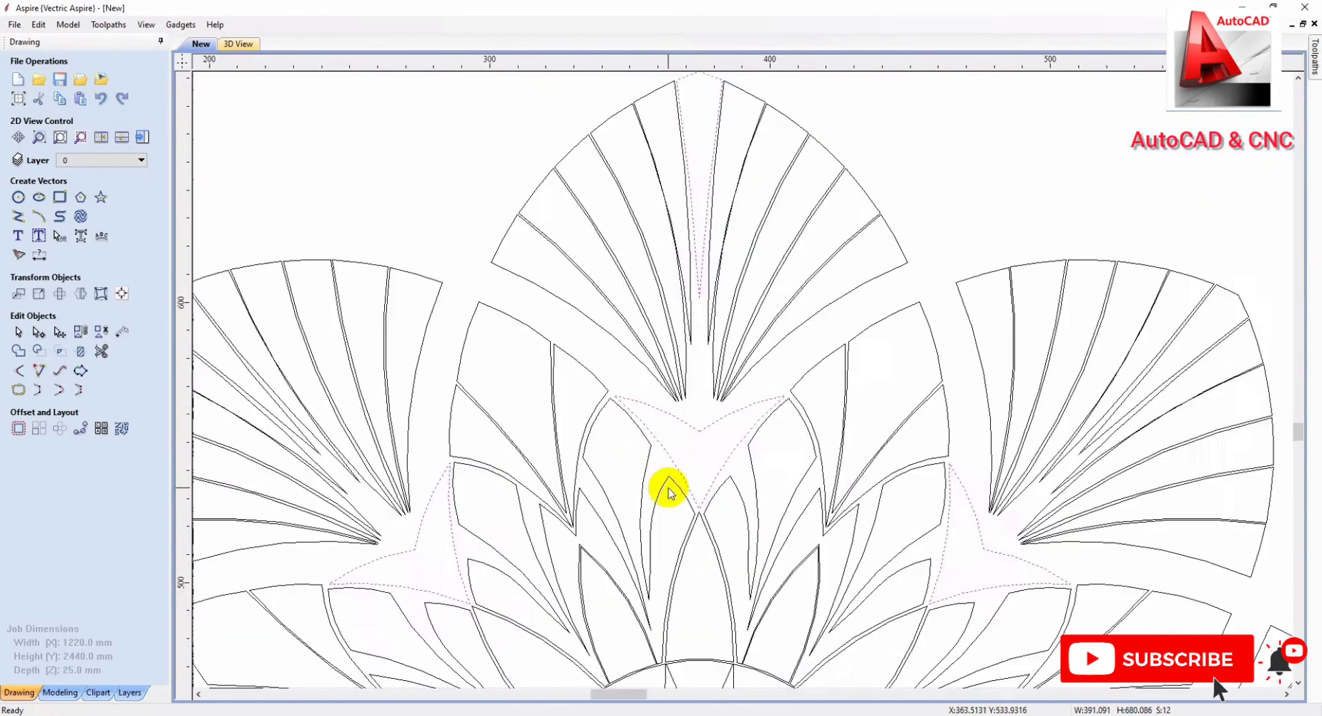
{"action": "scroll", "coordinate": [776, 288], "scroll_direction": "up", "scroll_amount": 1}
{"action": "scroll", "coordinate": [788, 412], "scroll_direction": "up", "scroll_amount": 1}
{"action": "scroll", "coordinate": [707, 417], "scroll_direction": "up", "scroll_amount": 1}
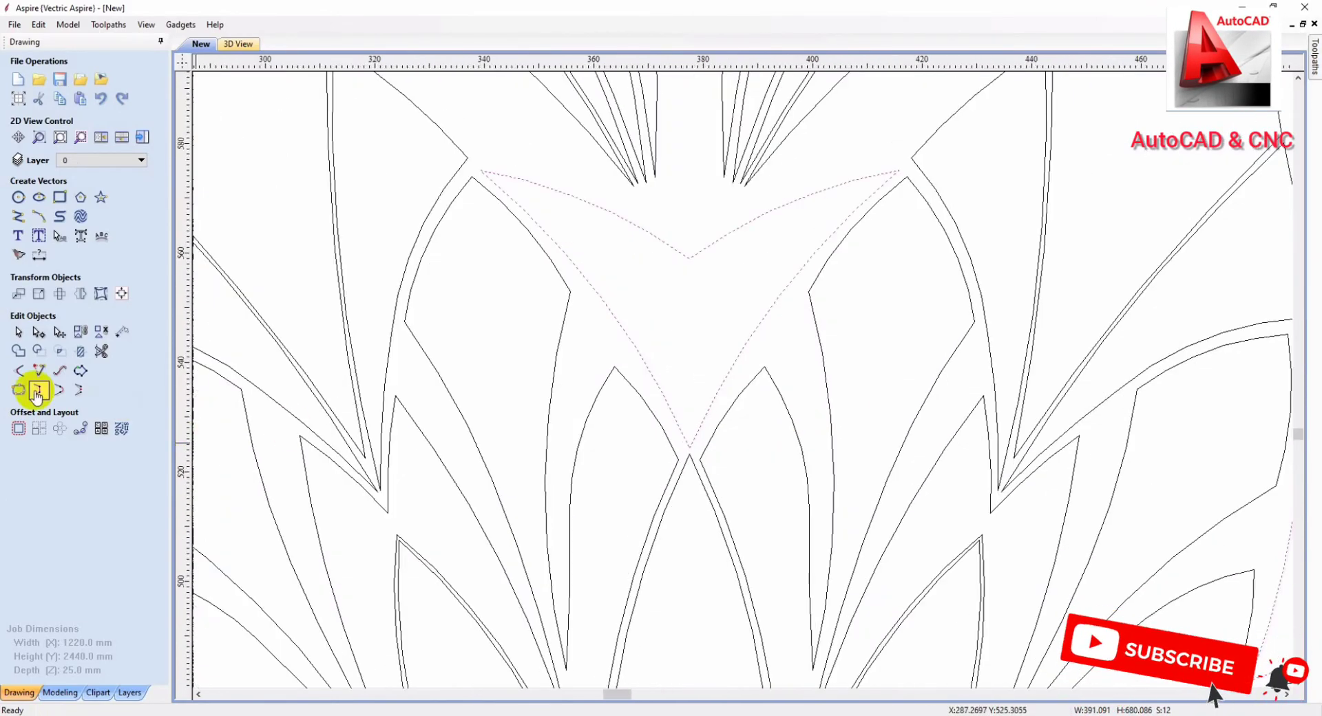
{"action": "left_click", "coordinate": [18, 389]}
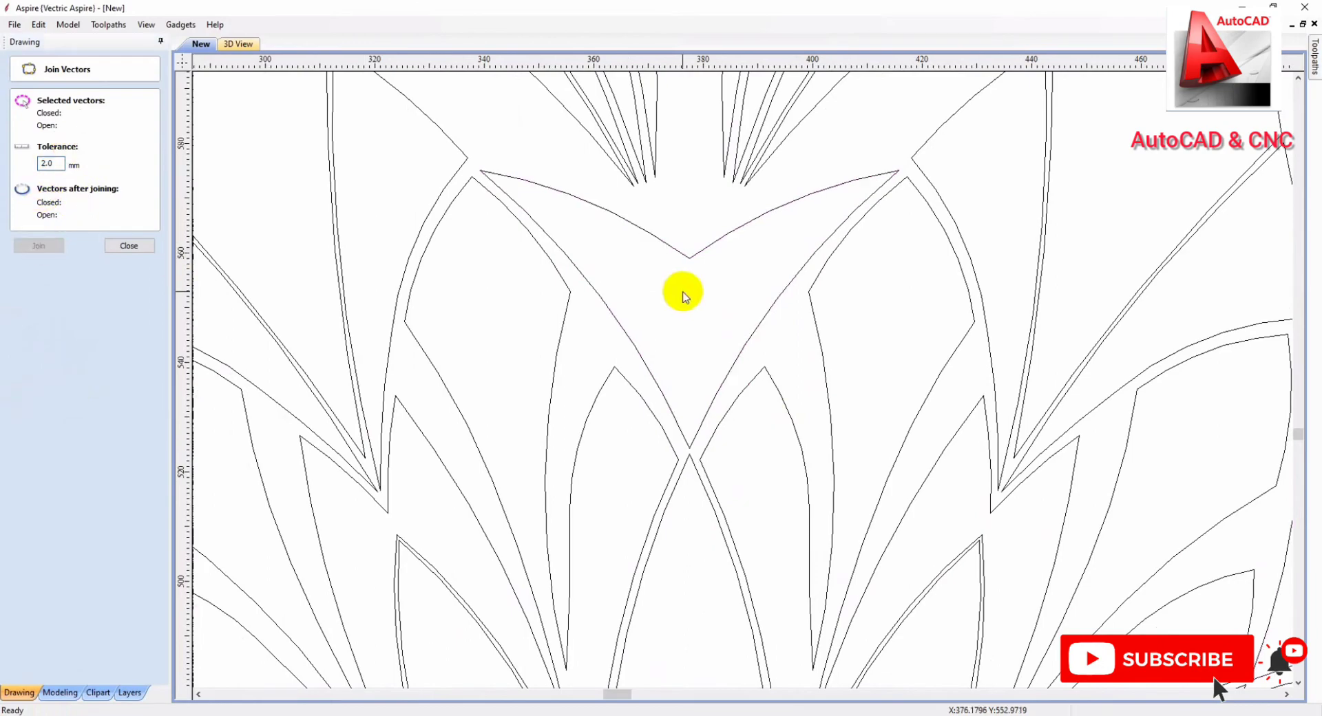
{"action": "scroll", "coordinate": [684, 296], "scroll_direction": "down", "scroll_amount": 1}
{"action": "left_click", "coordinate": [129, 246]}
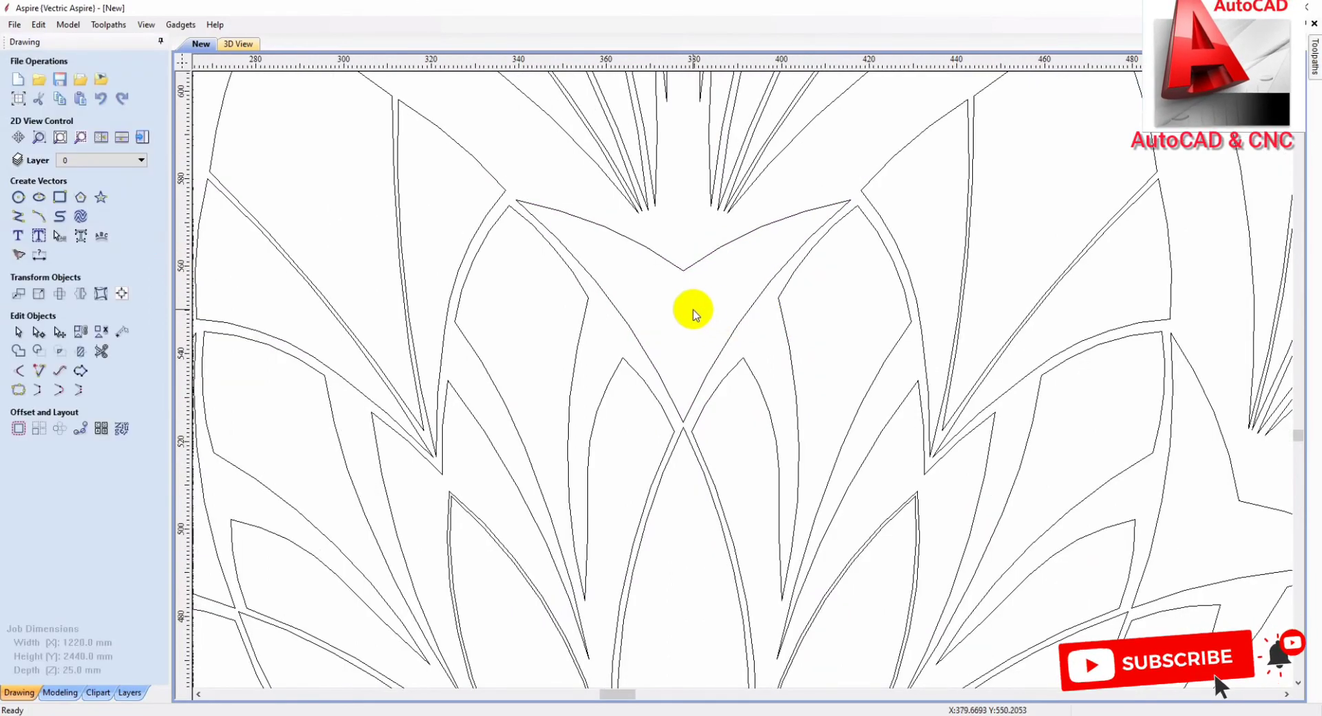
{"action": "scroll", "coordinate": [694, 313], "scroll_direction": "down", "scroll_amount": 2}
{"action": "scroll", "coordinate": [732, 307], "scroll_direction": "down", "scroll_amount": 3}
{"action": "scroll", "coordinate": [732, 303], "scroll_direction": "down", "scroll_amount": 3}
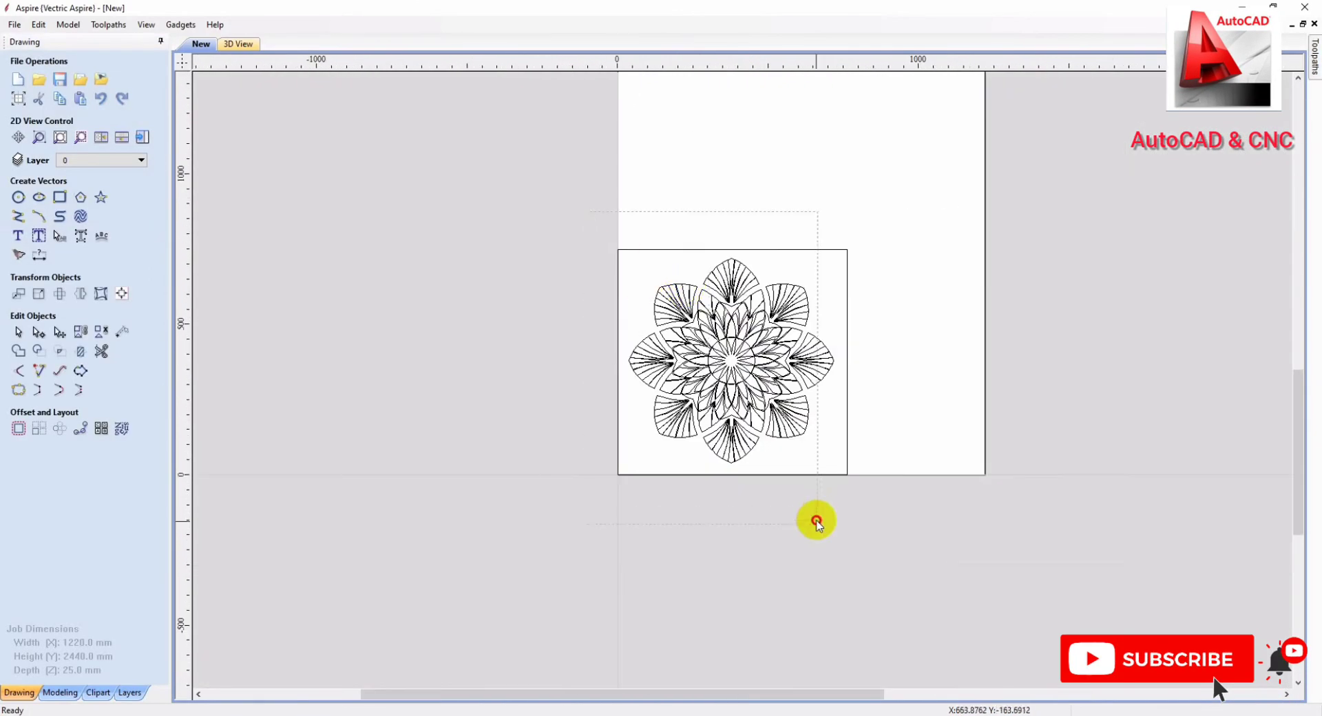
{"action": "scroll", "coordinate": [838, 548], "scroll_direction": "up", "scroll_amount": 2}
Step: Confirm no open vectors remain, then window-select the entire flower design
{"action": "left_click", "coordinate": [685, 342]}
{"action": "right_click", "coordinate": [666, 320]}
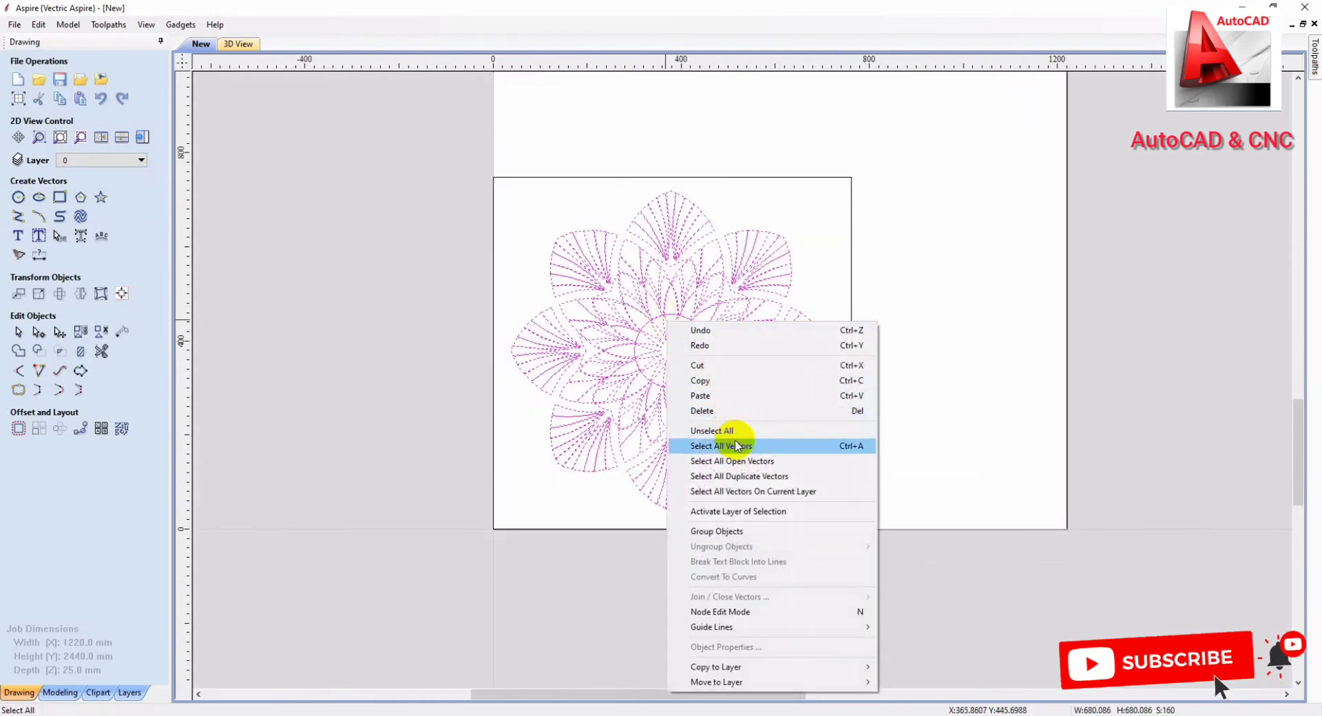
{"action": "left_click", "coordinate": [731, 461]}
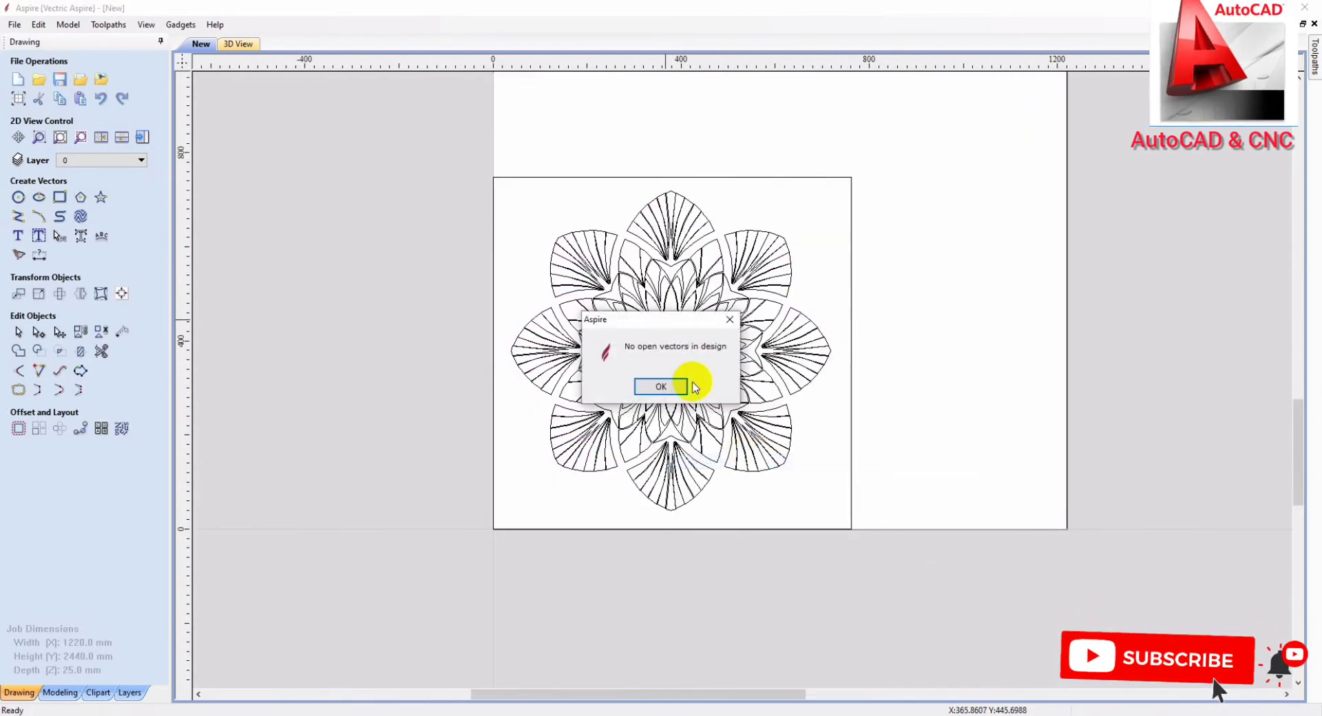
{"action": "left_click", "coordinate": [671, 386]}
{"action": "scroll", "coordinate": [716, 348], "scroll_direction": "up", "scroll_amount": 2}
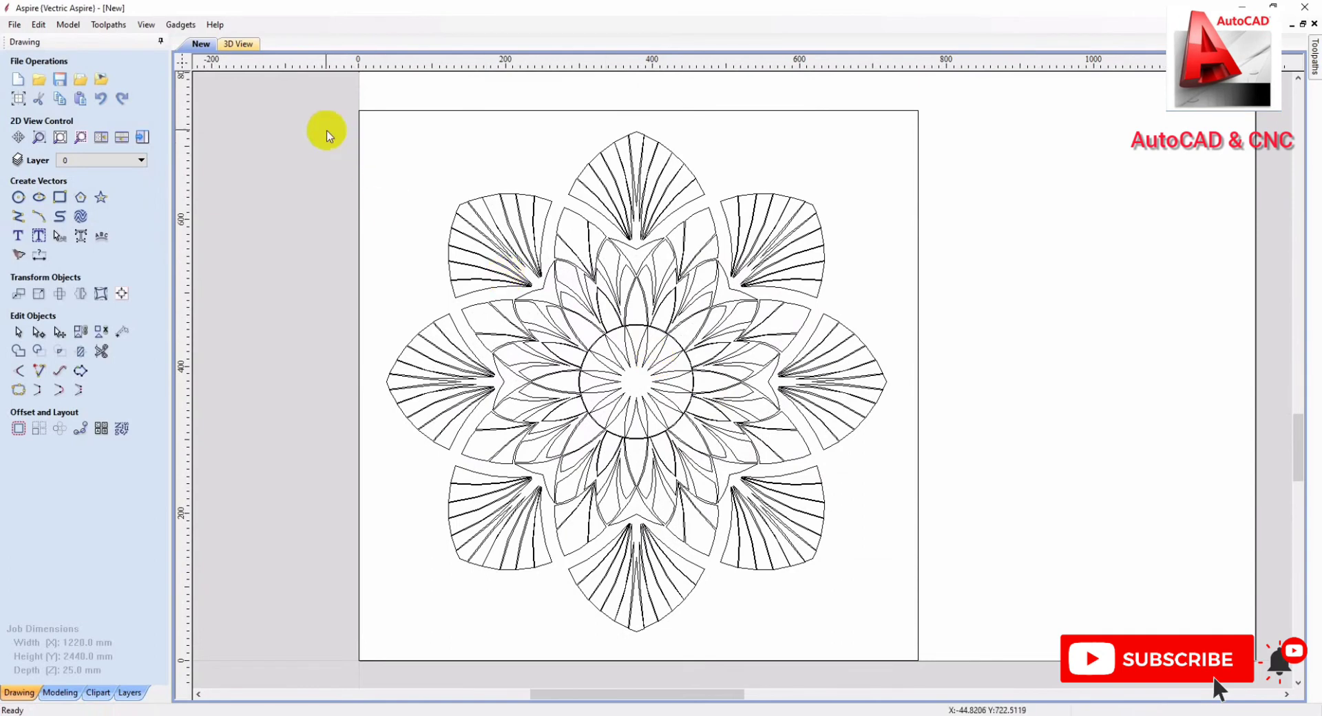
{"action": "left_click_drag", "start_coordinate": [328, 135], "coordinate": [1039, 642]}
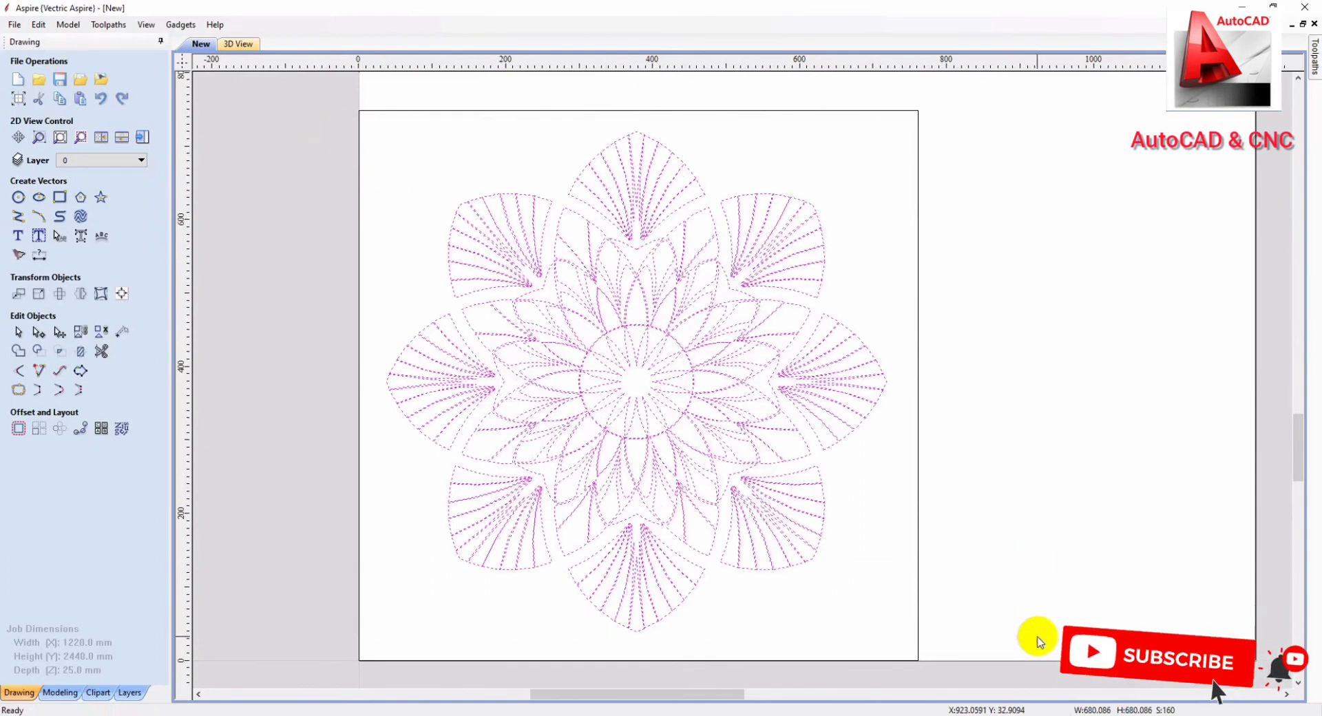
Step: Create and calculate a V-Carve toolpath using the 90° 32 mm V-bit
{"action": "left_click", "coordinate": [1314, 76]}
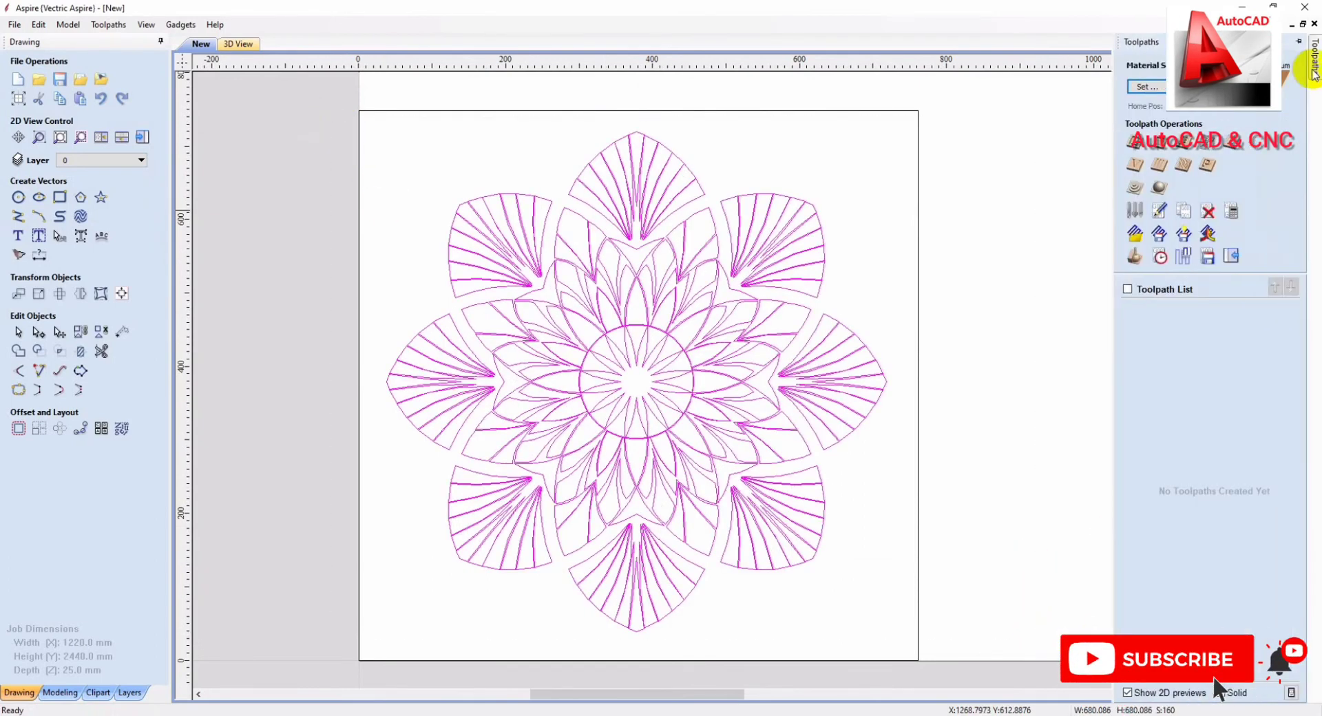
{"action": "left_click", "coordinate": [1130, 171]}
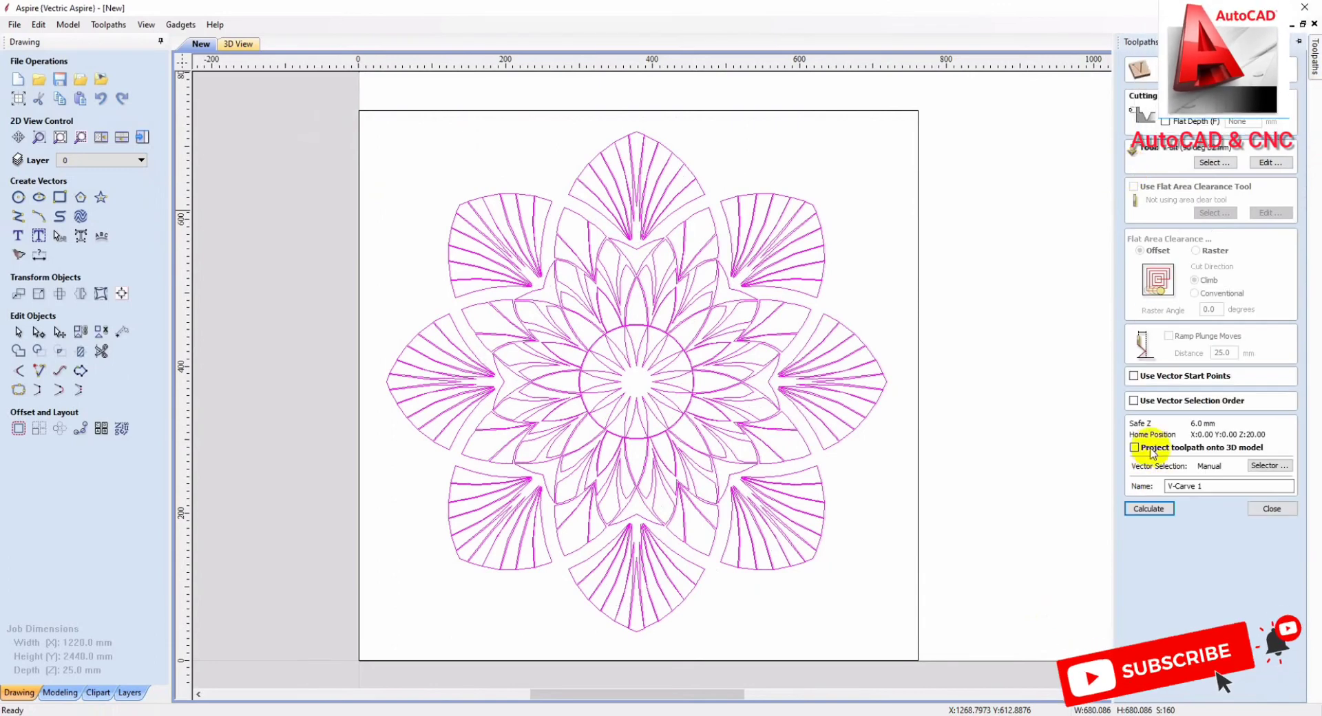
{"action": "left_click", "coordinate": [1216, 164]}
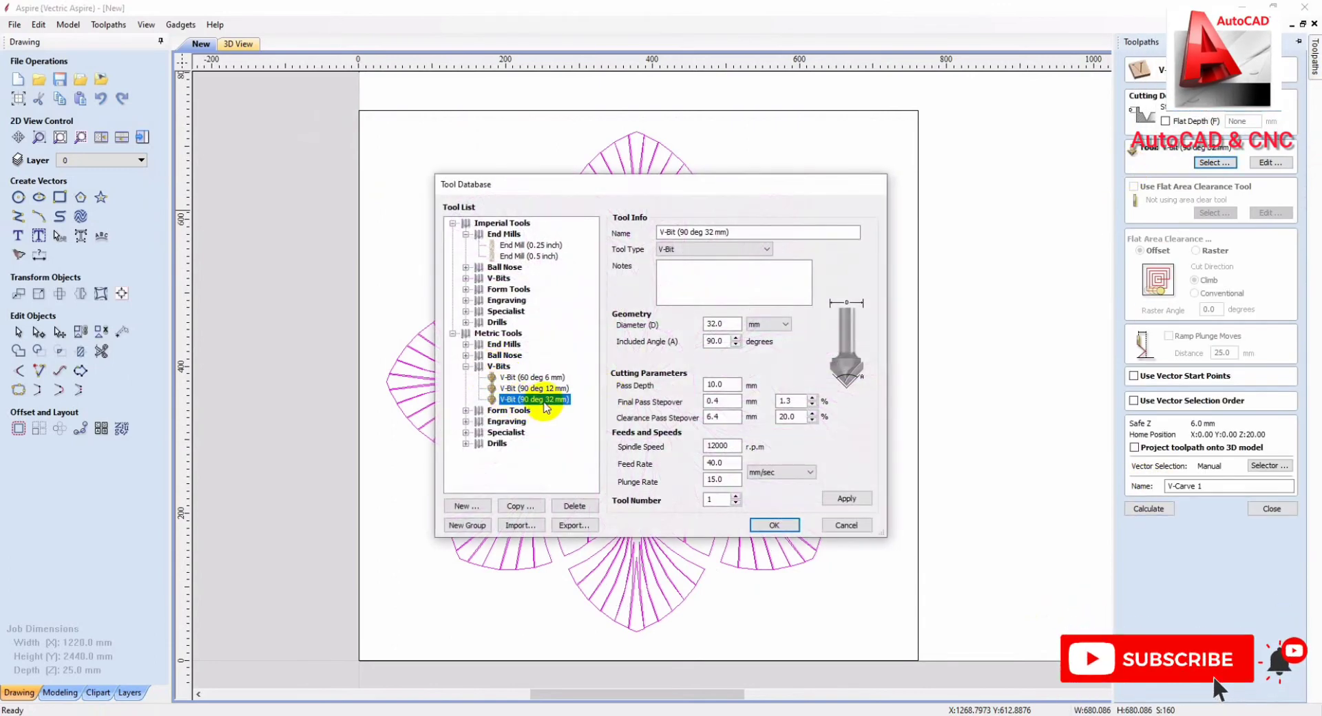
{"action": "left_click", "coordinate": [774, 525]}
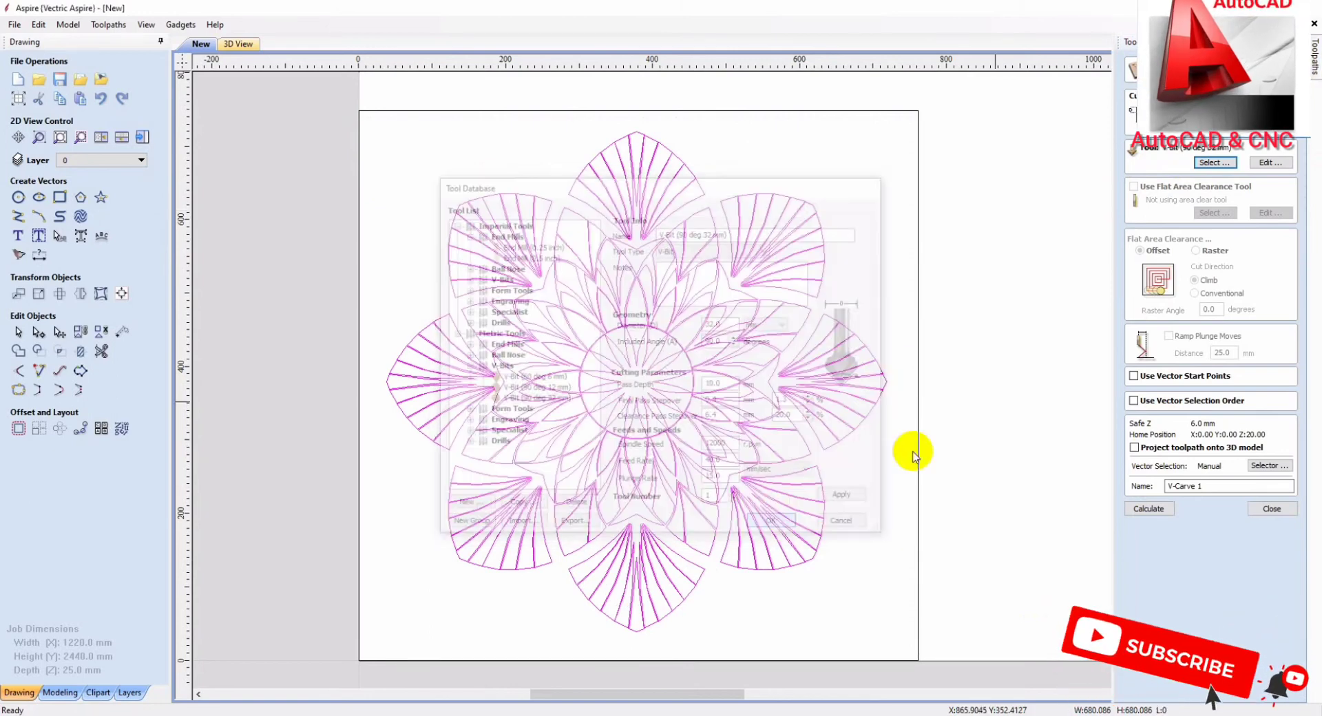
{"action": "left_click", "coordinate": [1148, 508]}
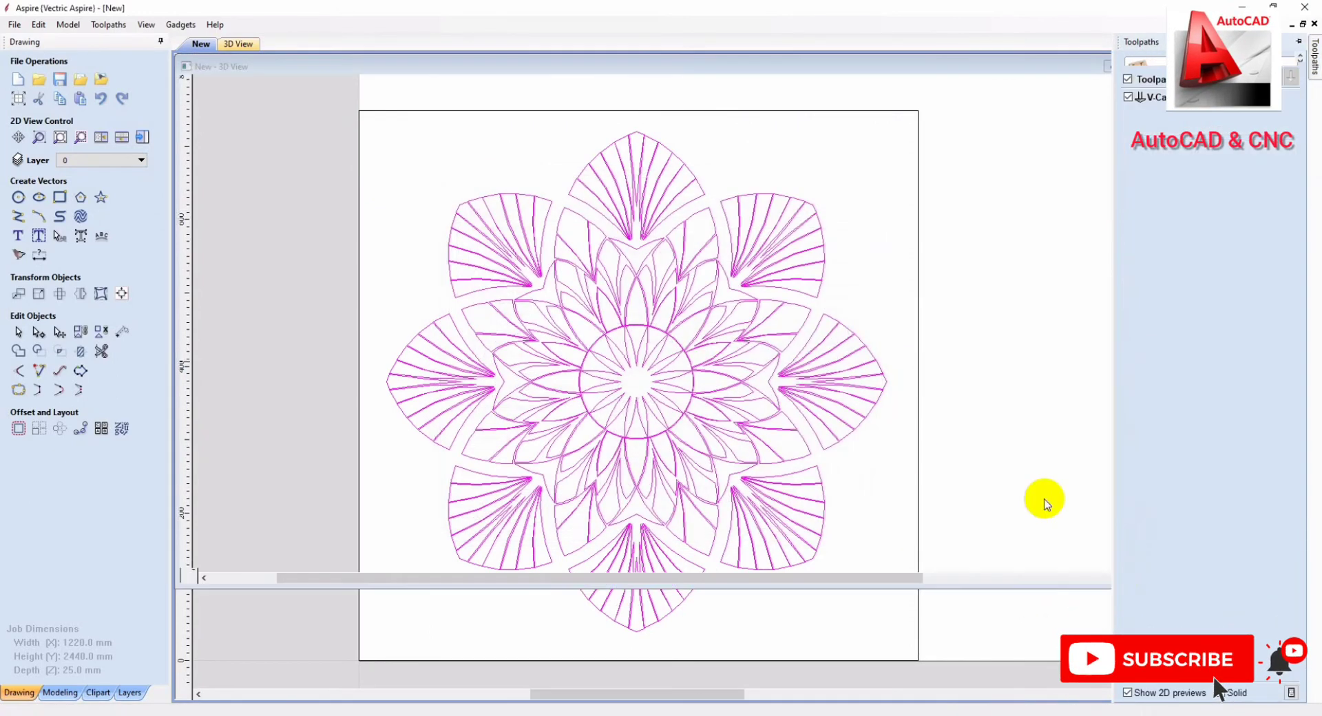
Step: Reset the preview and show V-Carve 1 carved into the wood board
{"action": "scroll", "coordinate": [792, 469], "scroll_direction": "up", "scroll_amount": 2}
{"action": "scroll", "coordinate": [706, 438], "scroll_direction": "up", "scroll_amount": 3}
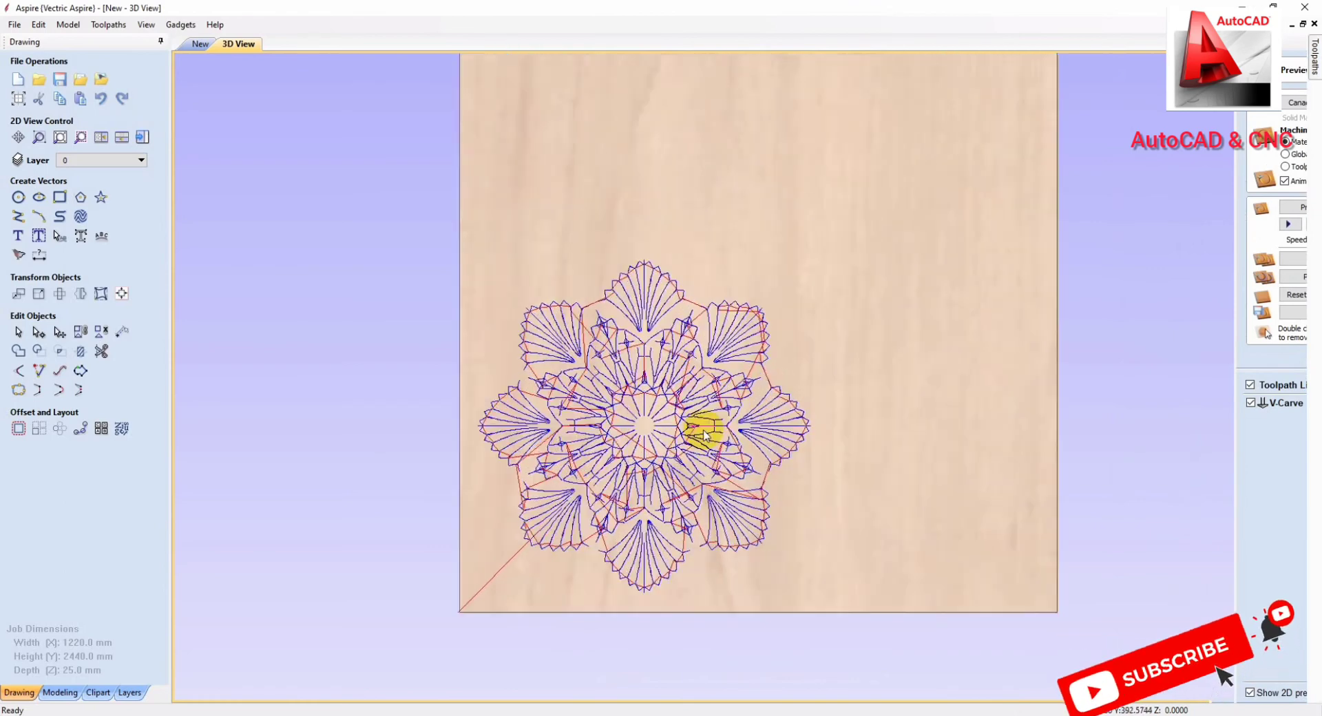
{"action": "scroll", "coordinate": [695, 407], "scroll_direction": "up", "scroll_amount": 2}
{"action": "scroll", "coordinate": [861, 365], "scroll_direction": "up", "scroll_amount": 2}
{"action": "mouse_move", "coordinate": [1314, 62]}
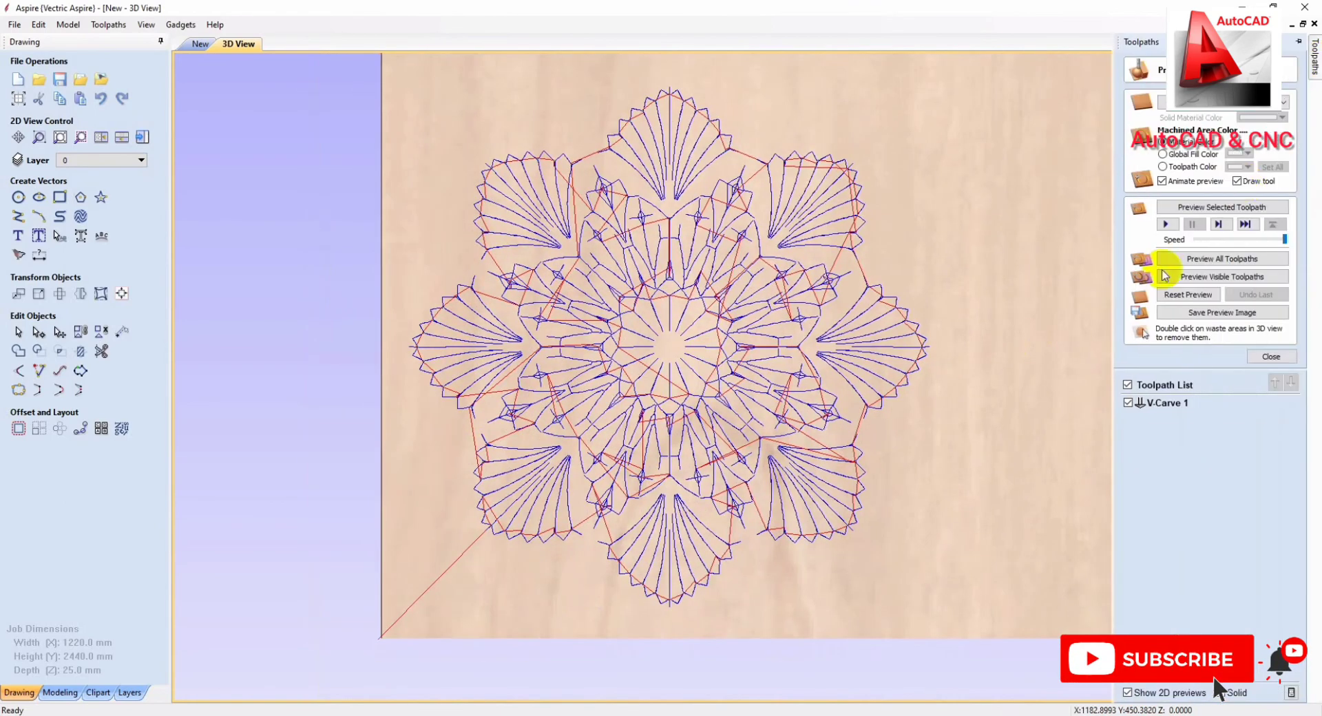
{"action": "left_click", "coordinate": [1179, 301]}
{"action": "left_click", "coordinate": [1191, 279]}
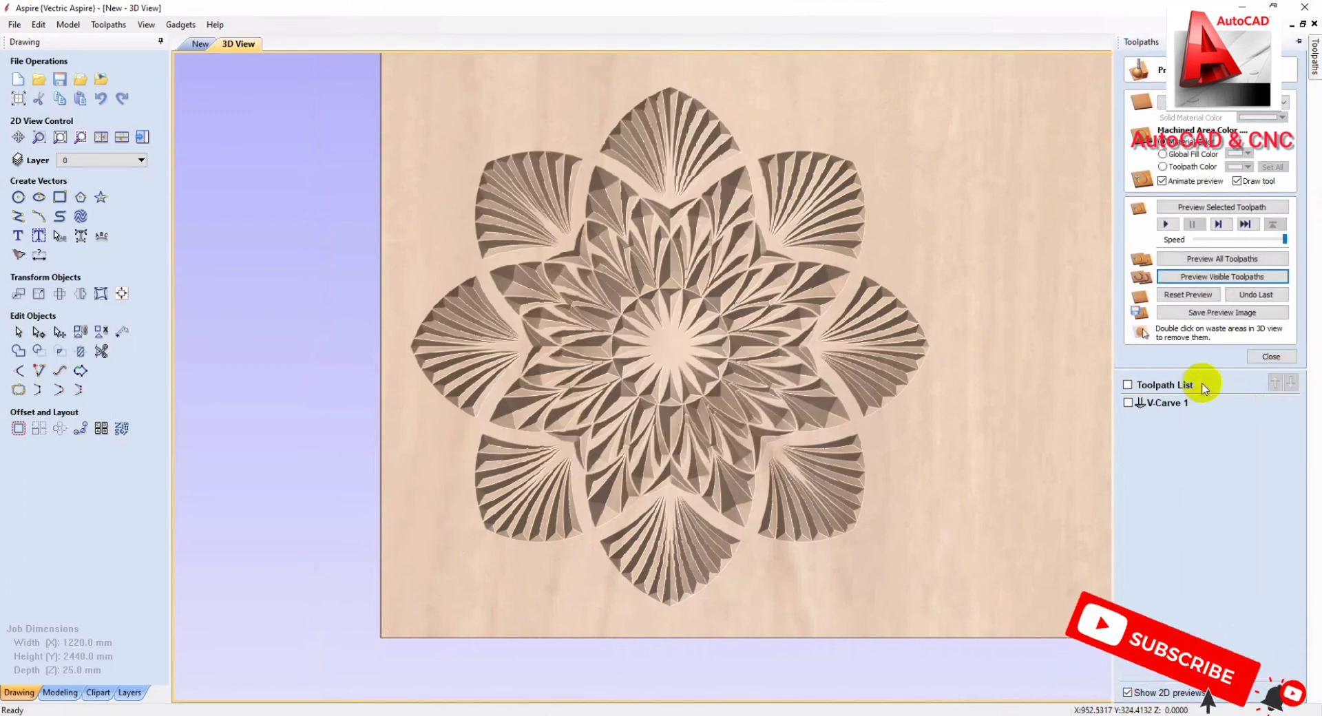
{"action": "left_click", "coordinate": [1270, 358]}
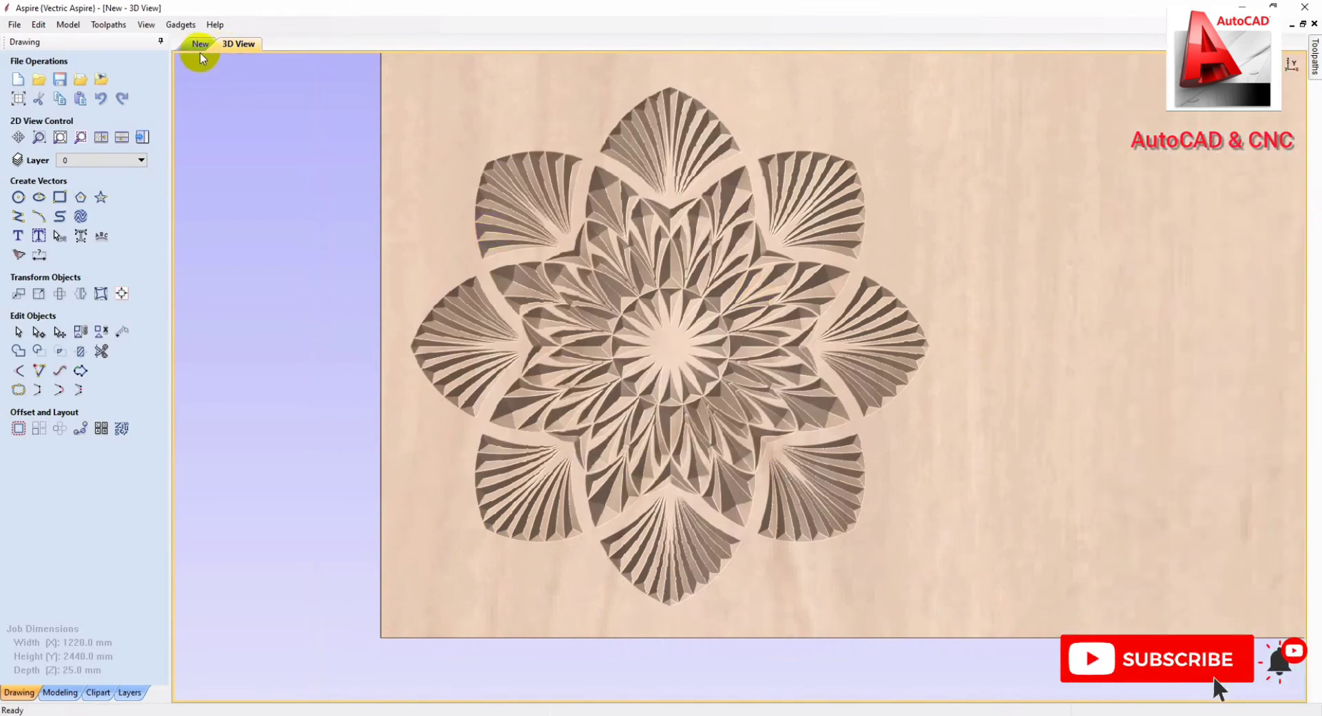
Step: Back in the 2D view, select the square border around the flower
{"action": "left_click", "coordinate": [198, 44]}
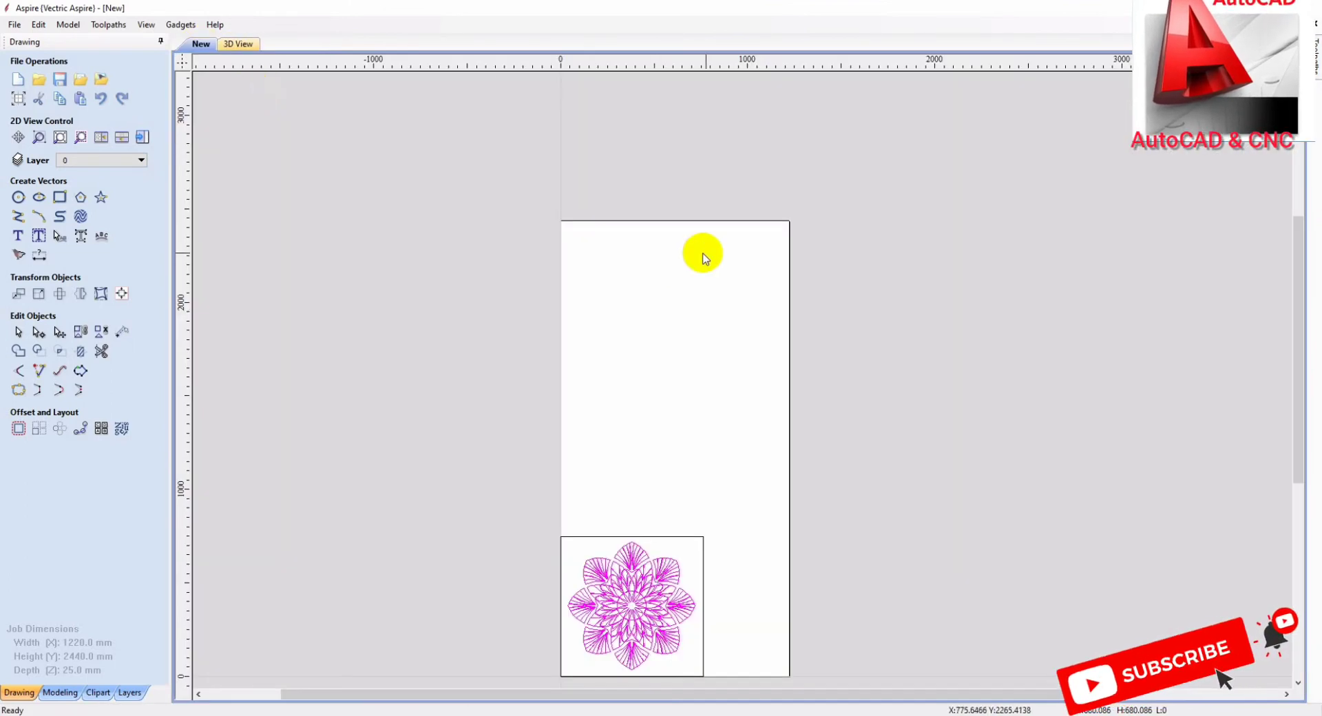
{"action": "scroll", "coordinate": [692, 636], "scroll_direction": "up", "scroll_amount": 3}
{"action": "scroll", "coordinate": [888, 309], "scroll_direction": "down", "scroll_amount": 1}
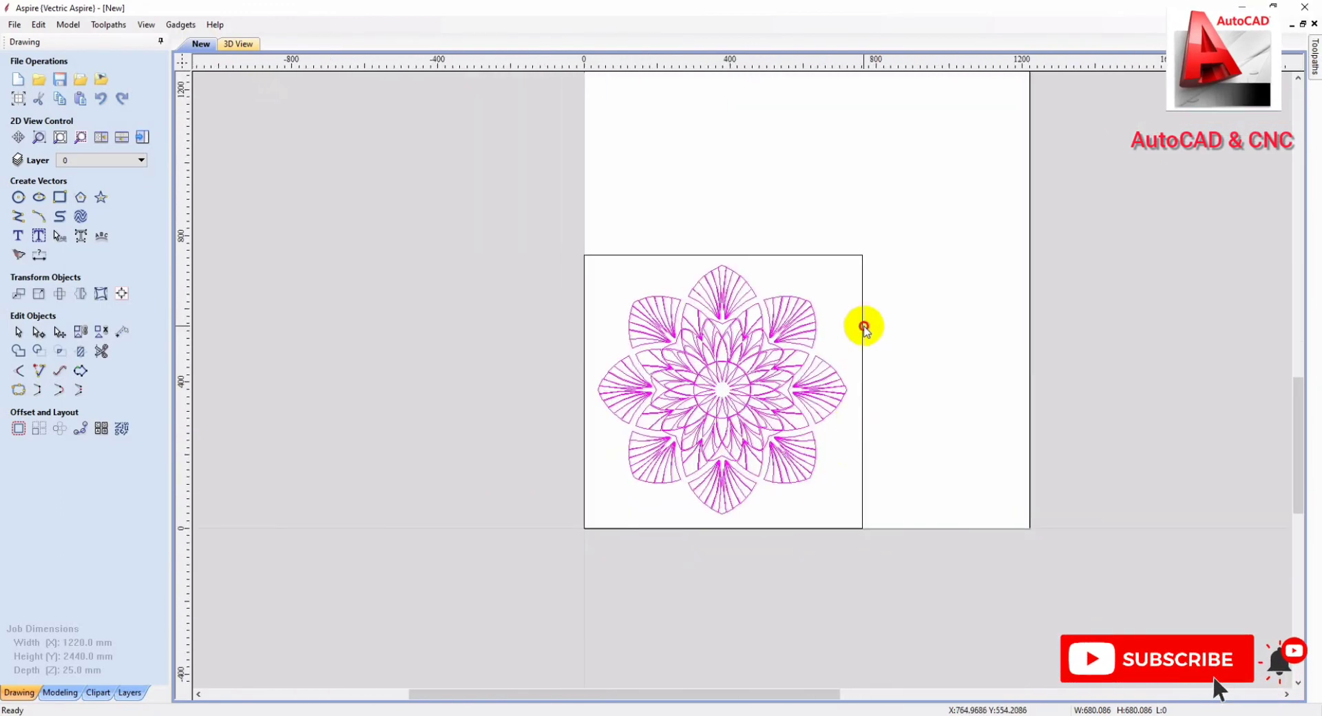
{"action": "left_click", "coordinate": [863, 328]}
{"action": "mouse_move", "coordinate": [1313, 62]}
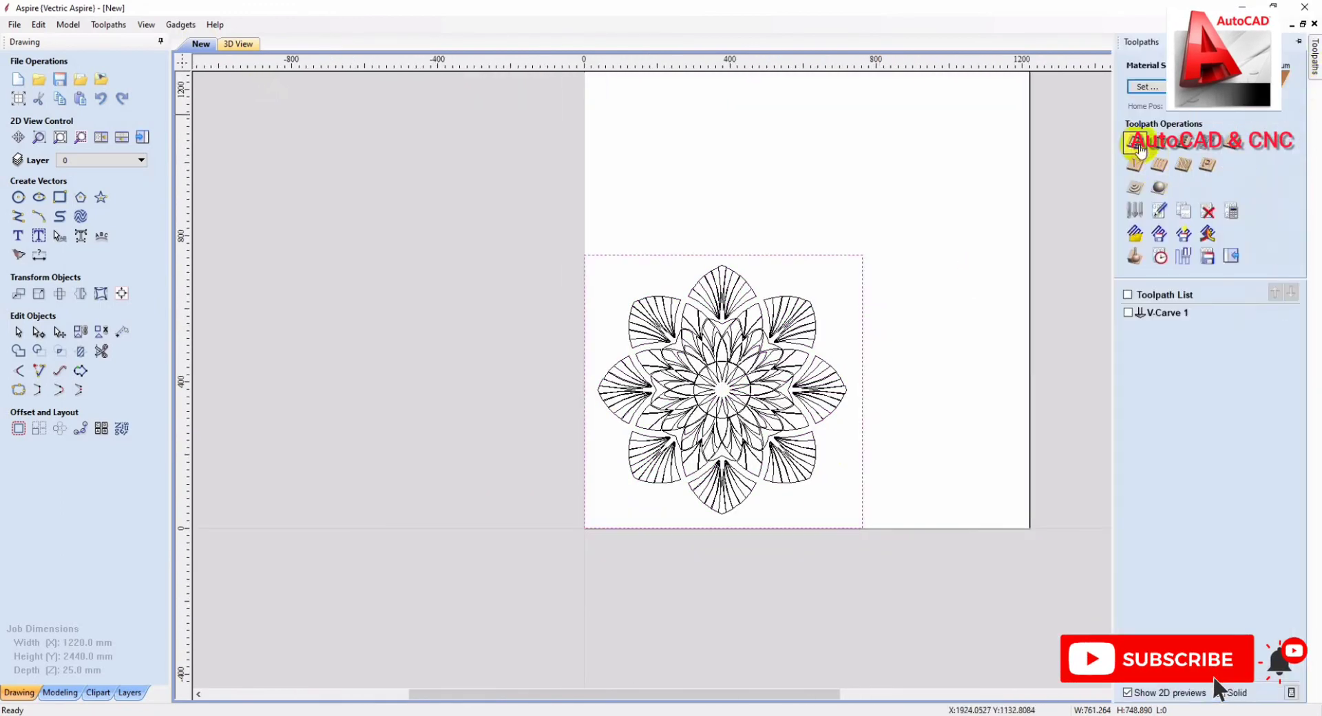
Step: Calculate a Profile toolpath on the border with the metric 6 mm end mill, 25 mm deep
{"action": "left_click", "coordinate": [1134, 145]}
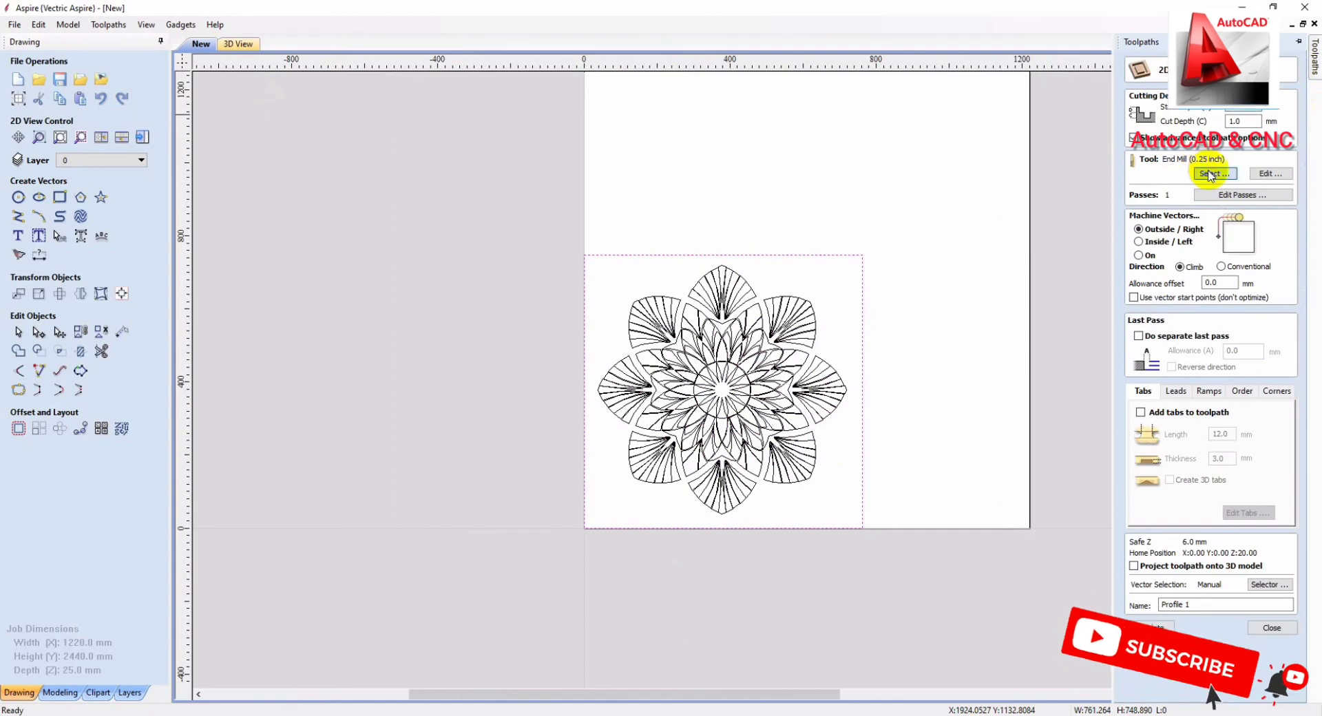
{"action": "left_click", "coordinate": [1210, 175]}
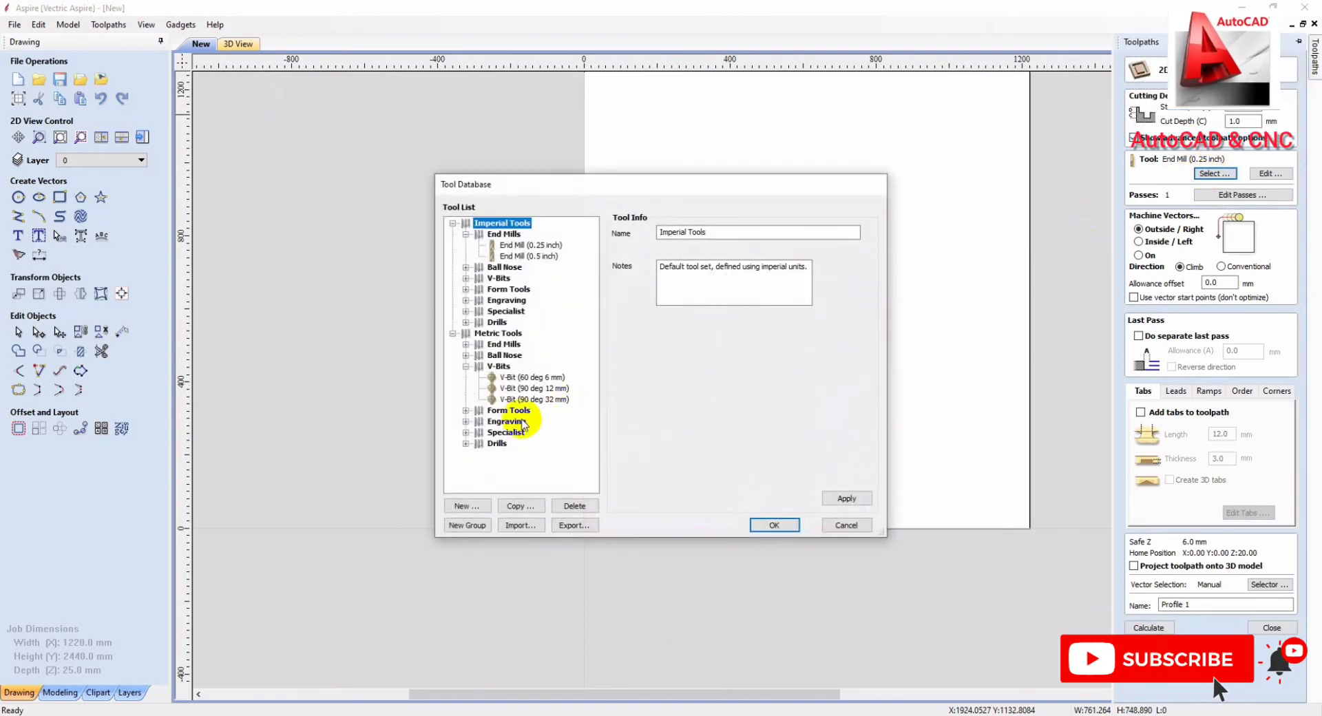
{"action": "left_click", "coordinate": [466, 344]}
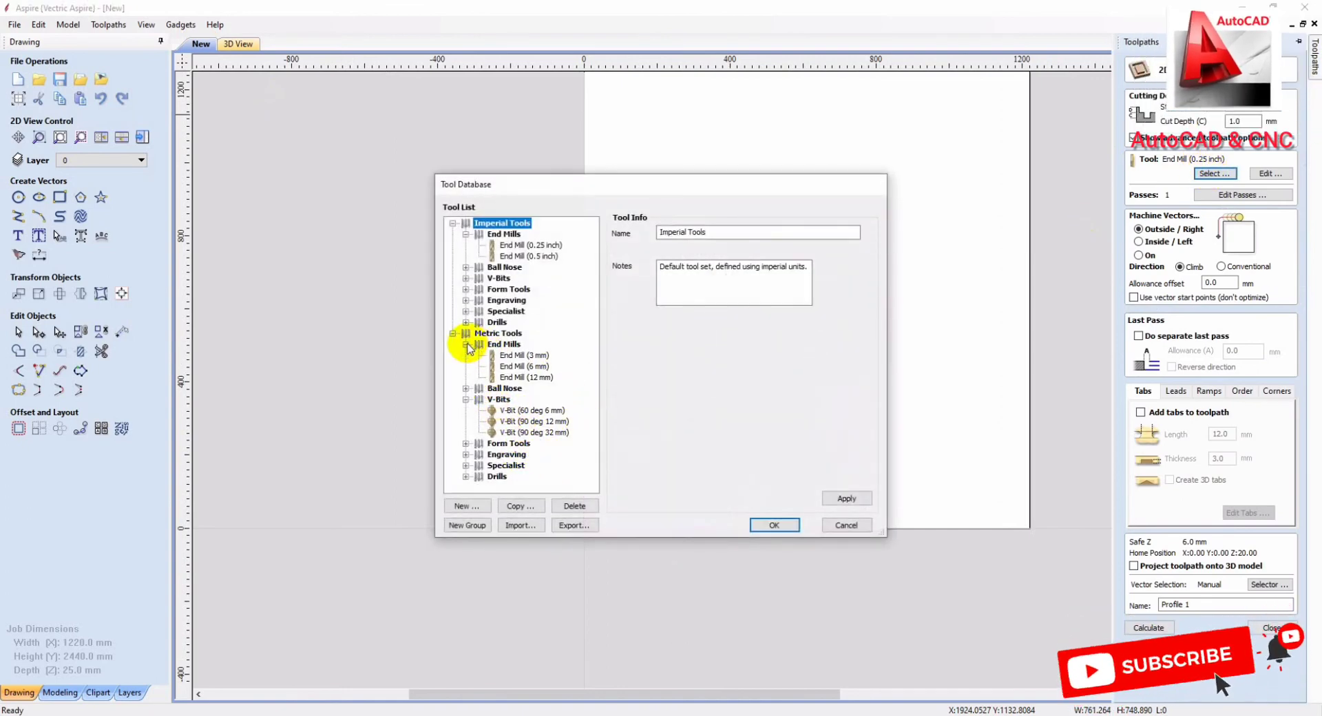
{"action": "left_click", "coordinate": [520, 367]}
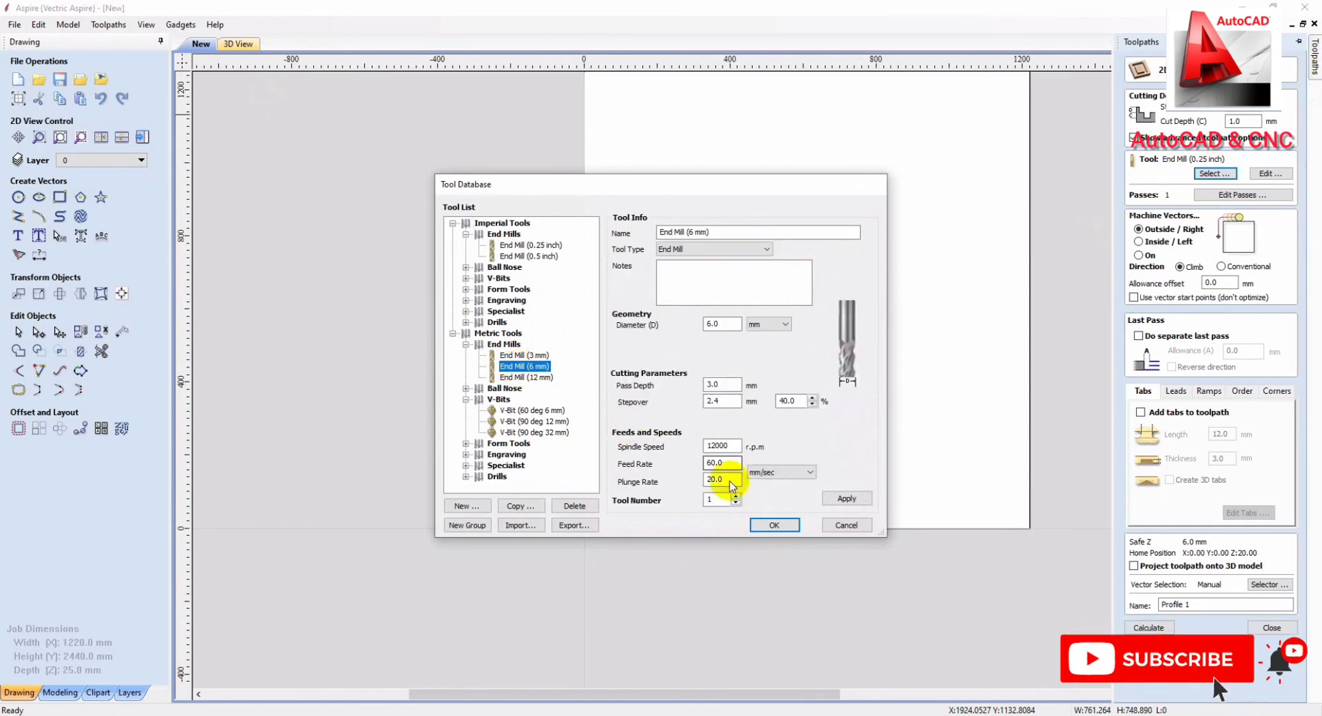
{"action": "left_click", "coordinate": [774, 525]}
{"action": "type", "text": "25"}
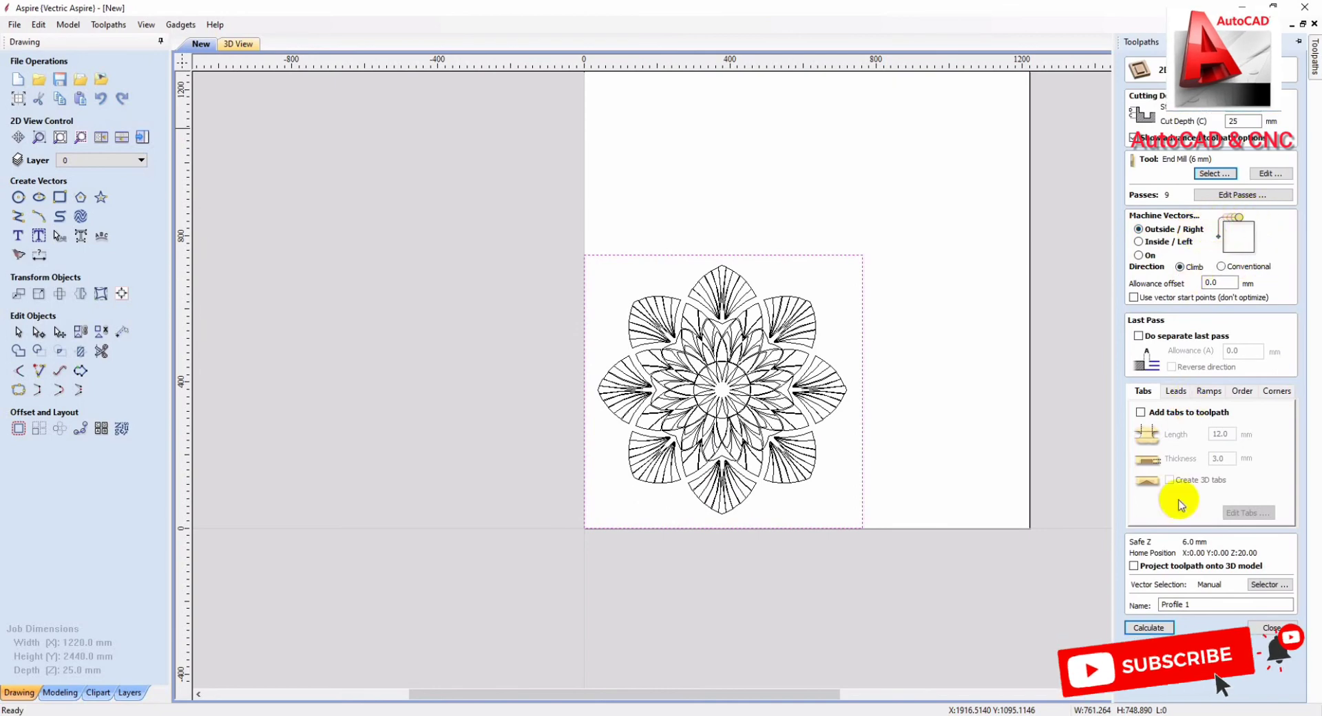
{"action": "left_click", "coordinate": [1169, 628]}
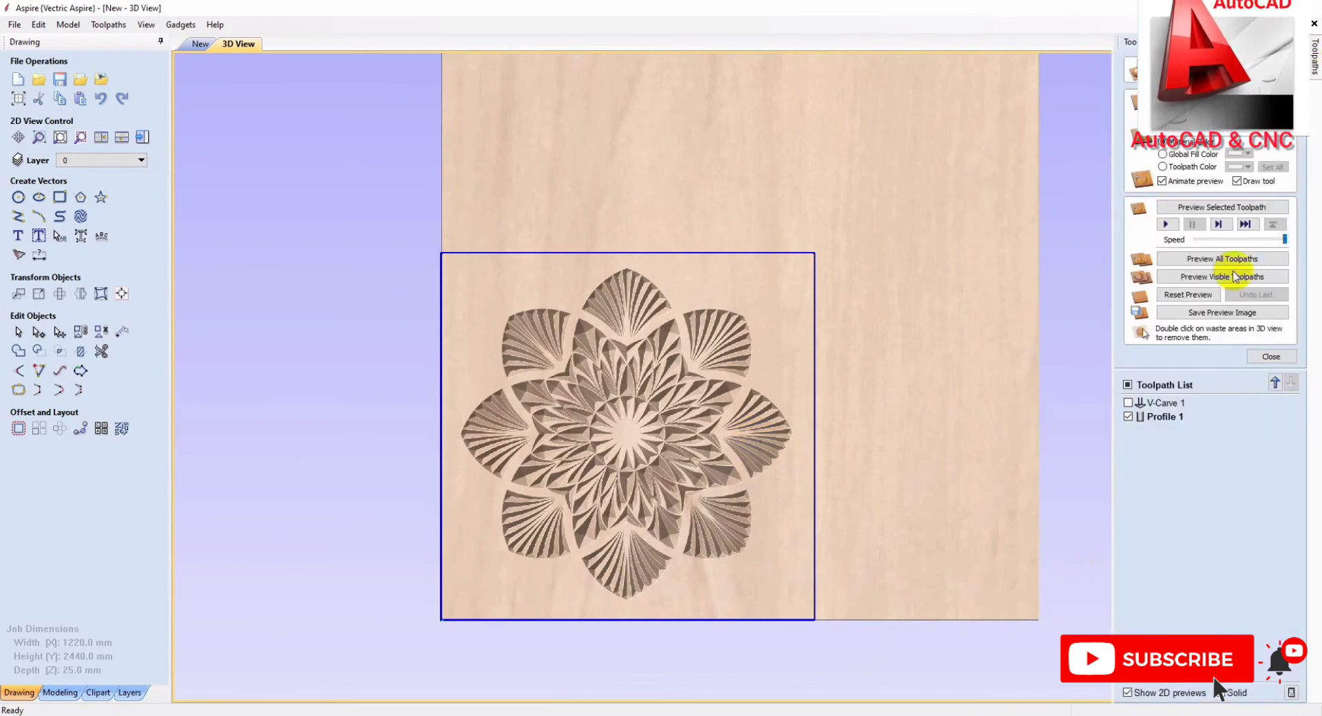
Step: Preview V-Carve 1 and Profile 1 together on fresh wood, then view the board tilted
{"action": "left_click", "coordinate": [1128, 403]}
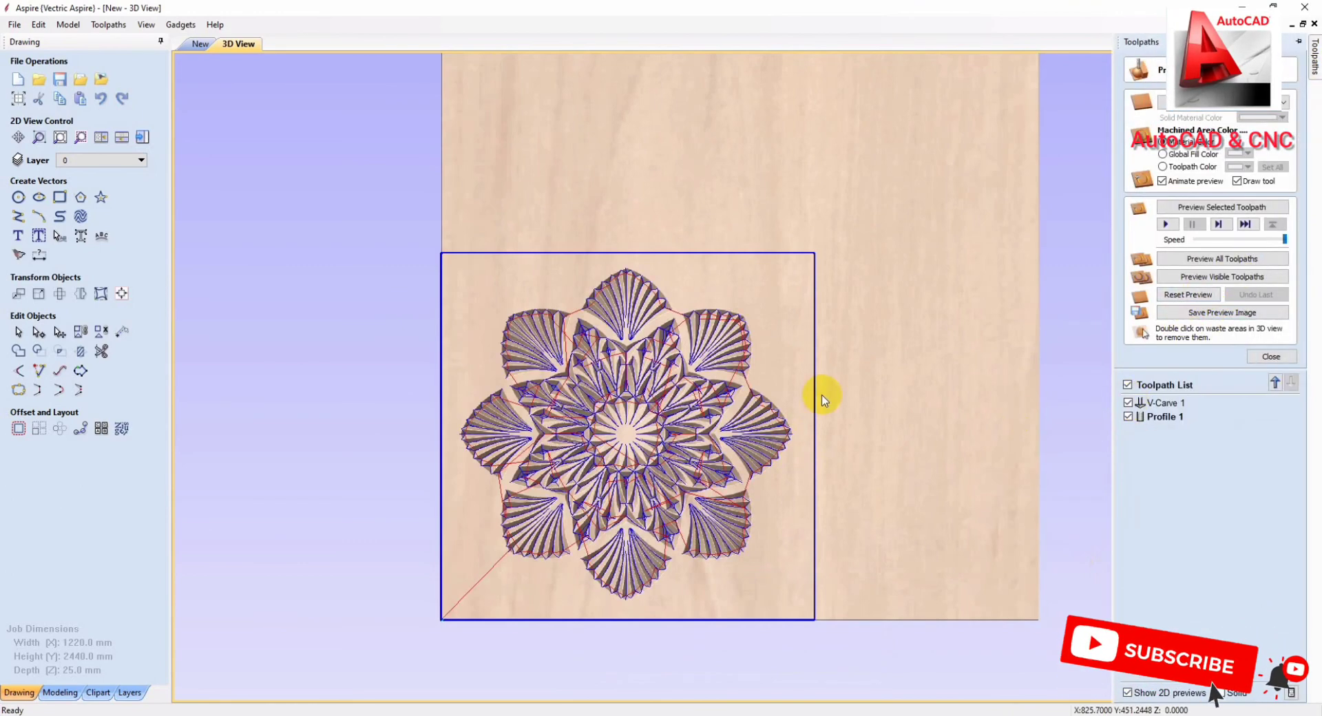
{"action": "left_click", "coordinate": [1198, 296]}
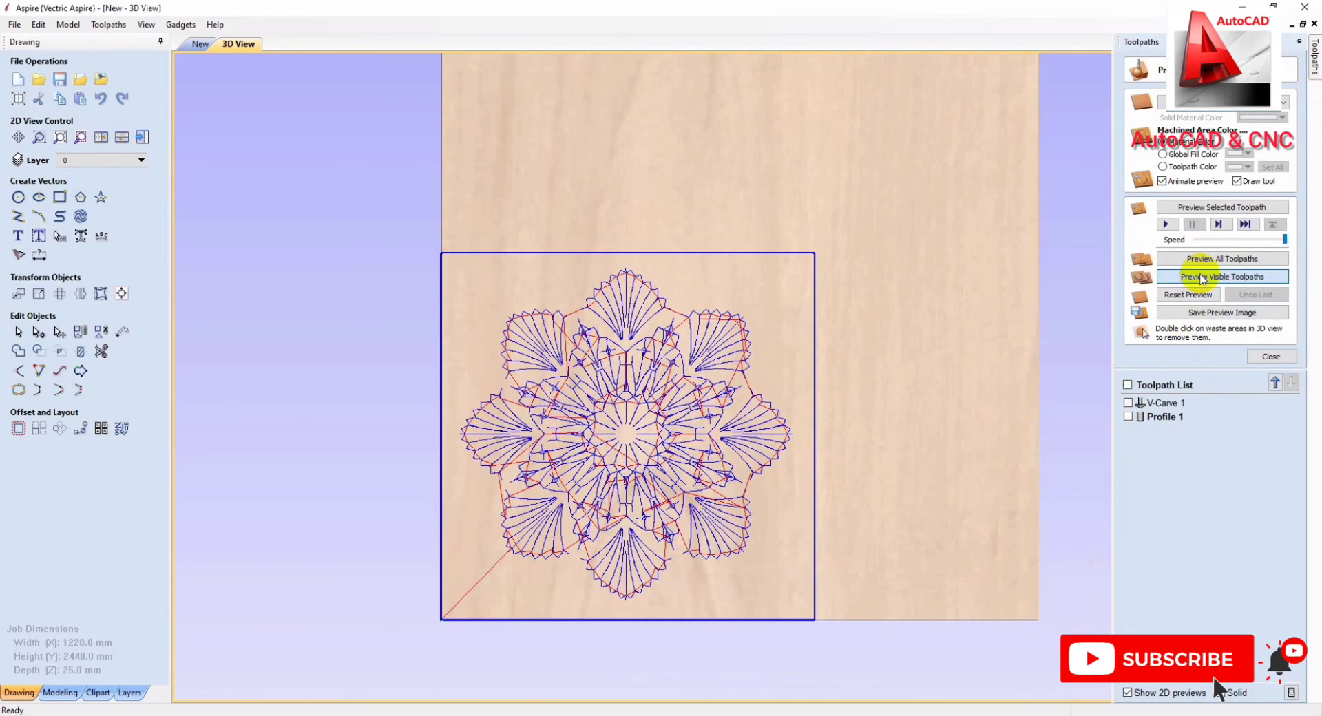
{"action": "left_click", "coordinate": [1212, 277]}
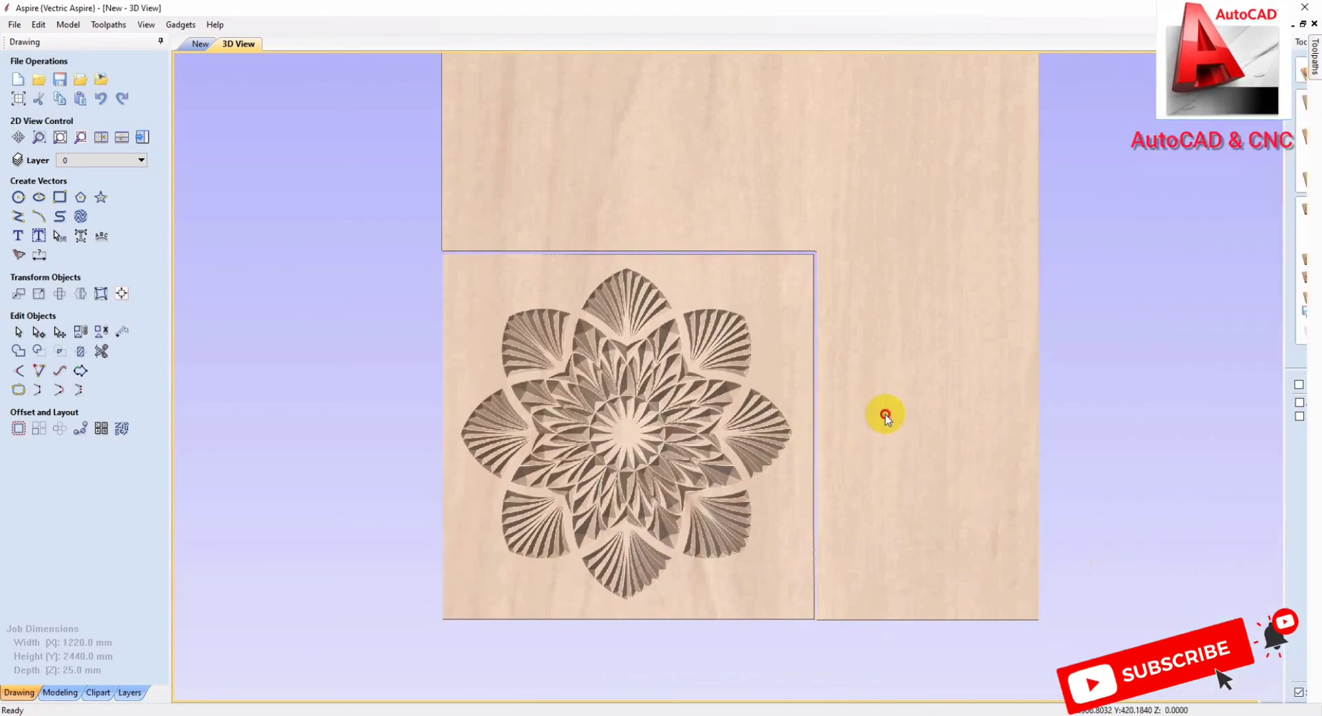
{"action": "mouse_move", "coordinate": [569, 555]}
{"action": "left_mouse_down"}
{"action": "mouse_move", "coordinate": [738, 506]}
{"action": "mouse_move", "coordinate": [717, 472]}
{"action": "left_mouse_up"}
{"action": "scroll", "coordinate": [720, 289], "scroll_direction": "up", "scroll_amount": 3}
{"action": "mouse_move", "coordinate": [369, 203]}
{"action": "left_mouse_down"}
{"action": "mouse_move", "coordinate": [354, 242]}
{"action": "mouse_move", "coordinate": [915, 333]}
{"action": "mouse_move", "coordinate": [769, 329]}
{"action": "left_mouse_up"}
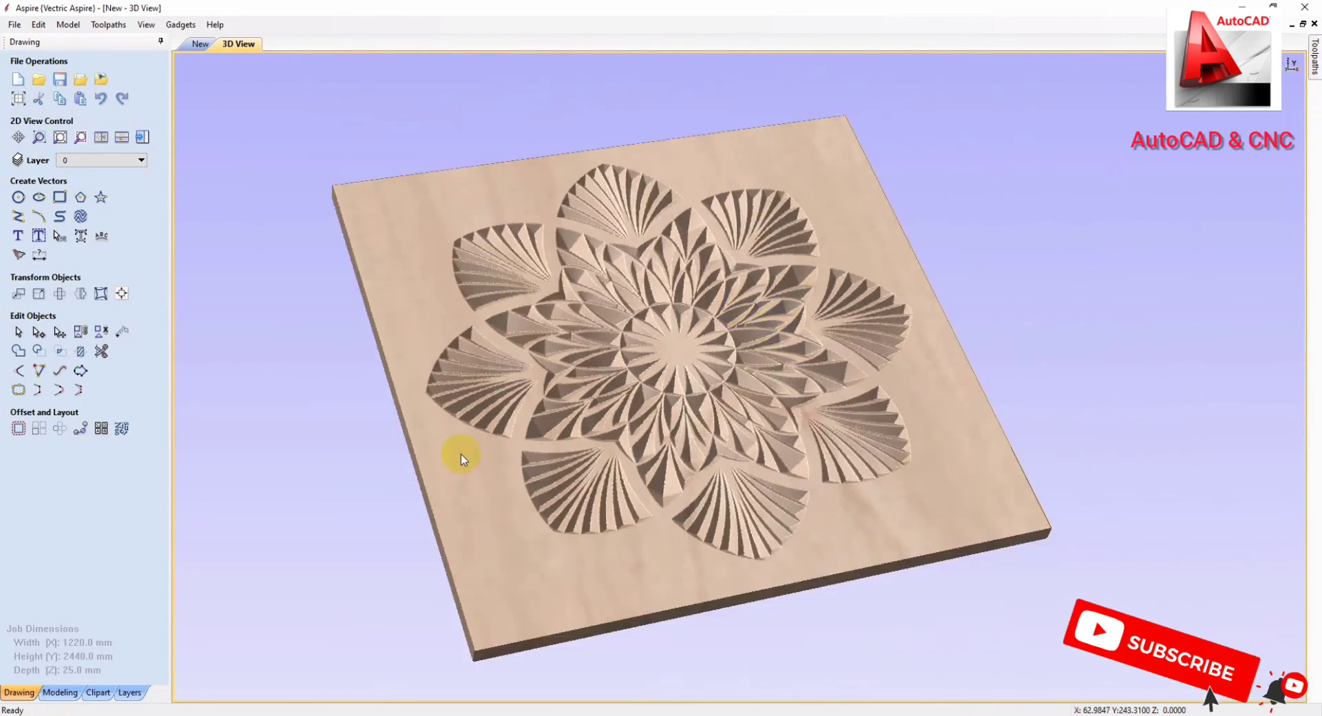
{"action": "scroll", "coordinate": [582, 460], "scroll_direction": "up", "scroll_amount": 2}
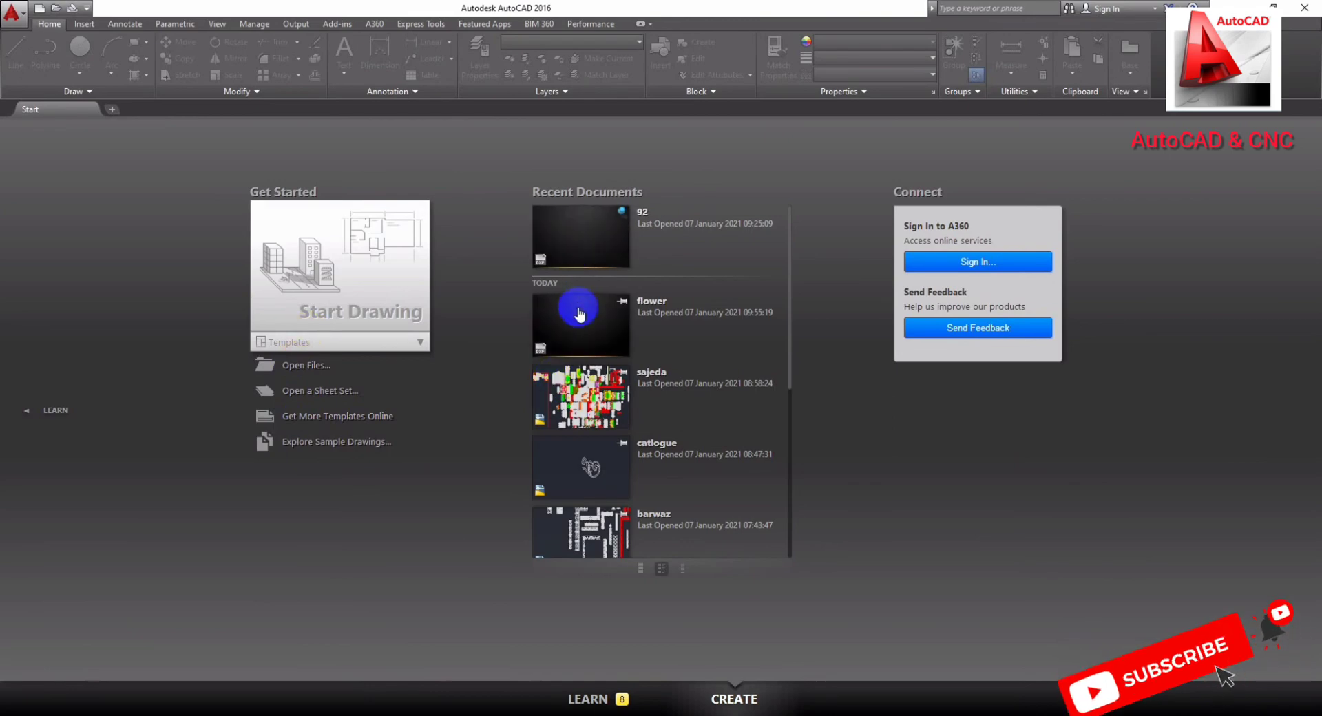
Step: Open flower.dxf from AutoCAD's recent documents, then slightly orbit the carved board in Aspire
{"action": "left_click", "coordinate": [579, 314]}
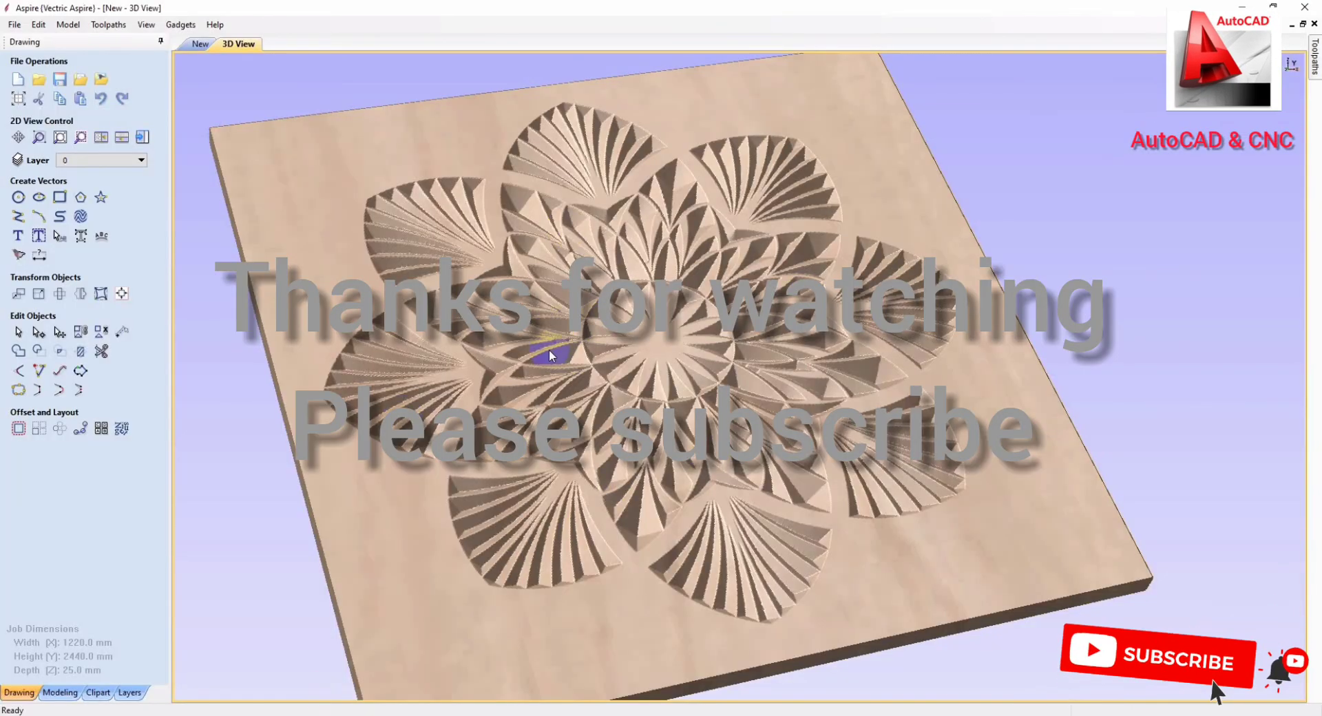
{"action": "mouse_move", "coordinate": [548, 349]}
{"action": "left_mouse_down"}
{"action": "mouse_move", "coordinate": [530, 366]}
{"action": "mouse_move", "coordinate": [389, 234]}
{"action": "left_mouse_up"}
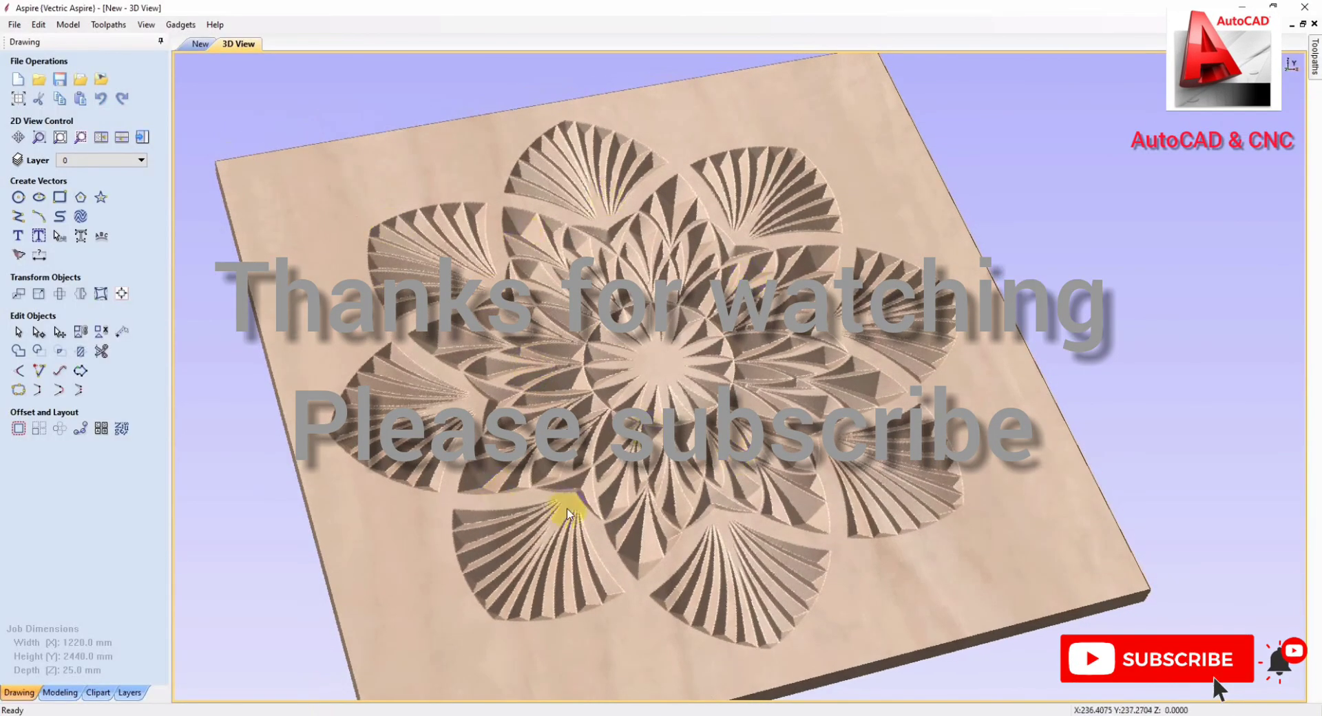